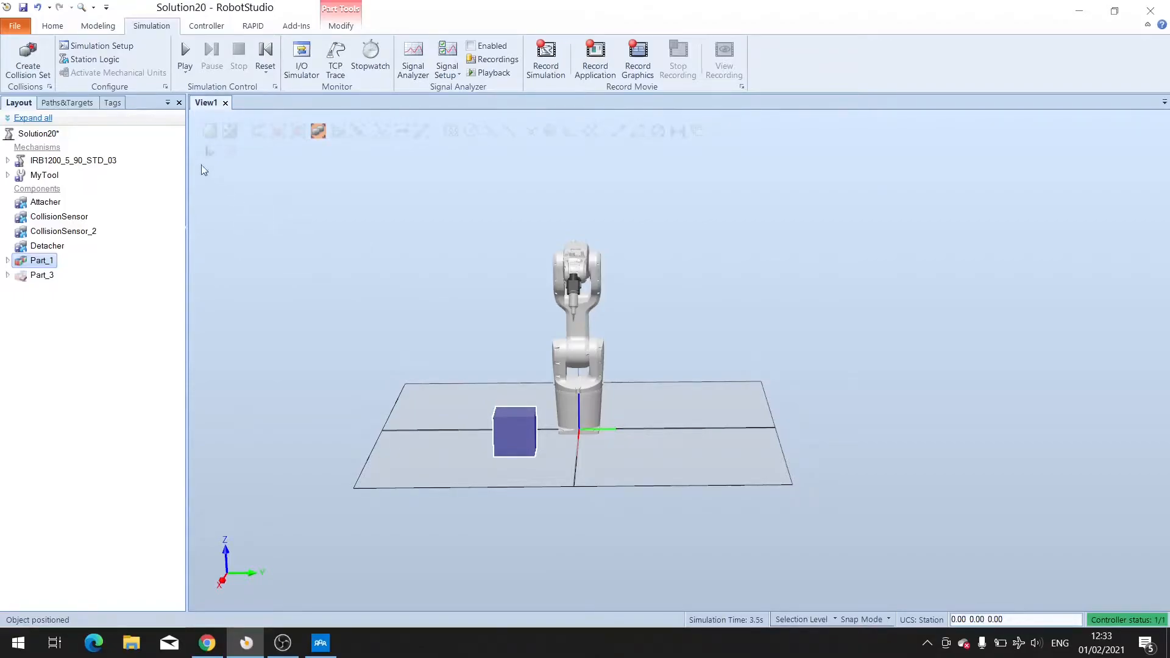
# Play the current station's simulation, then close the station and save its changes.
pyautogui.click(186, 53)
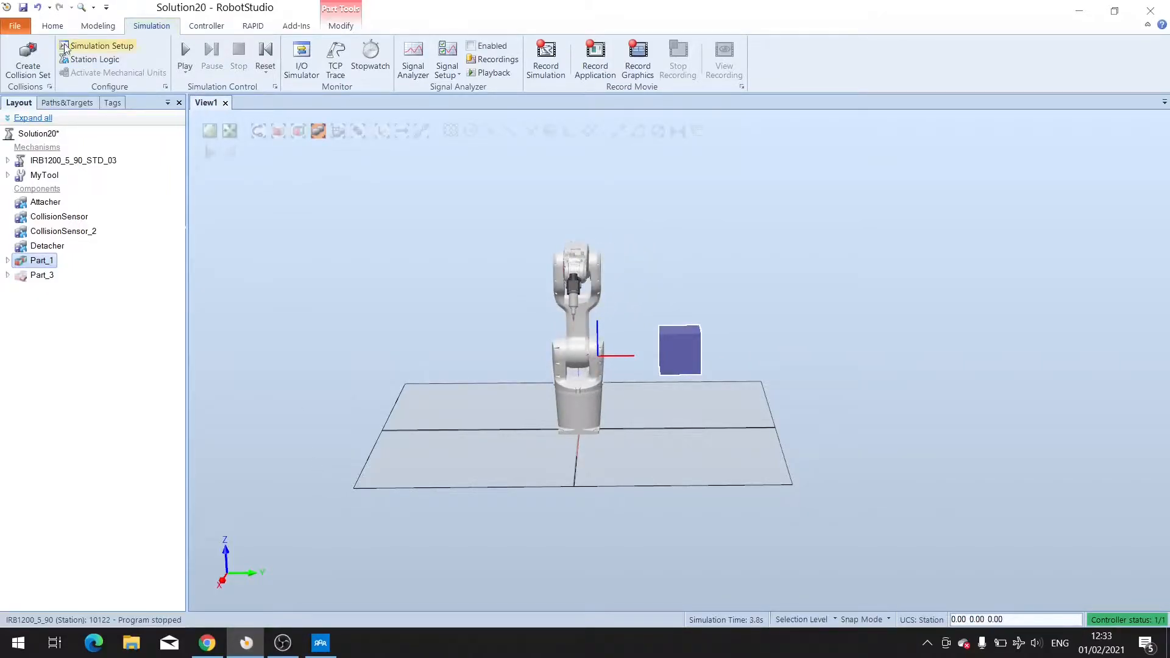
pyautogui.click(21, 28)
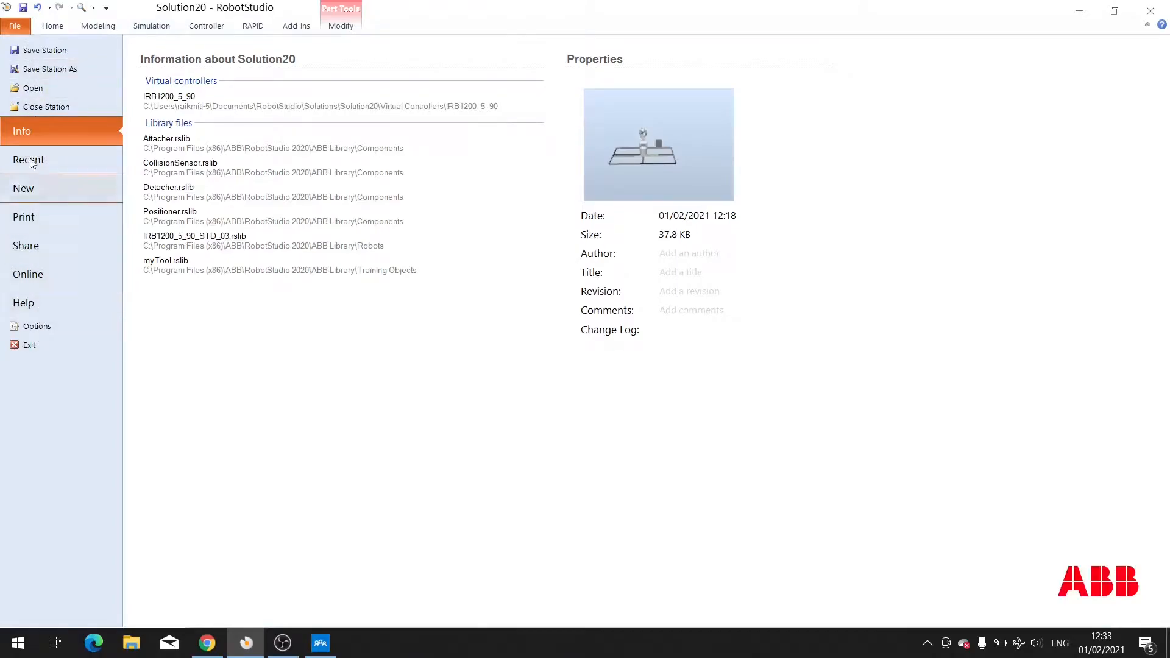
pyautogui.click(43, 109)
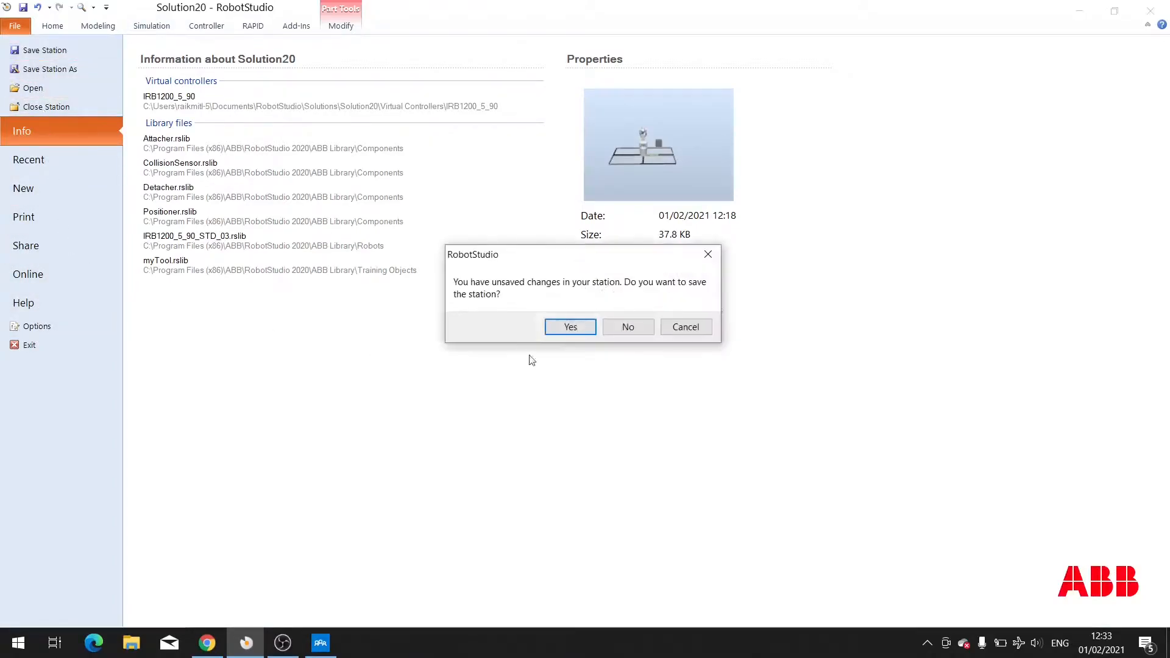
pyautogui.click(566, 321)
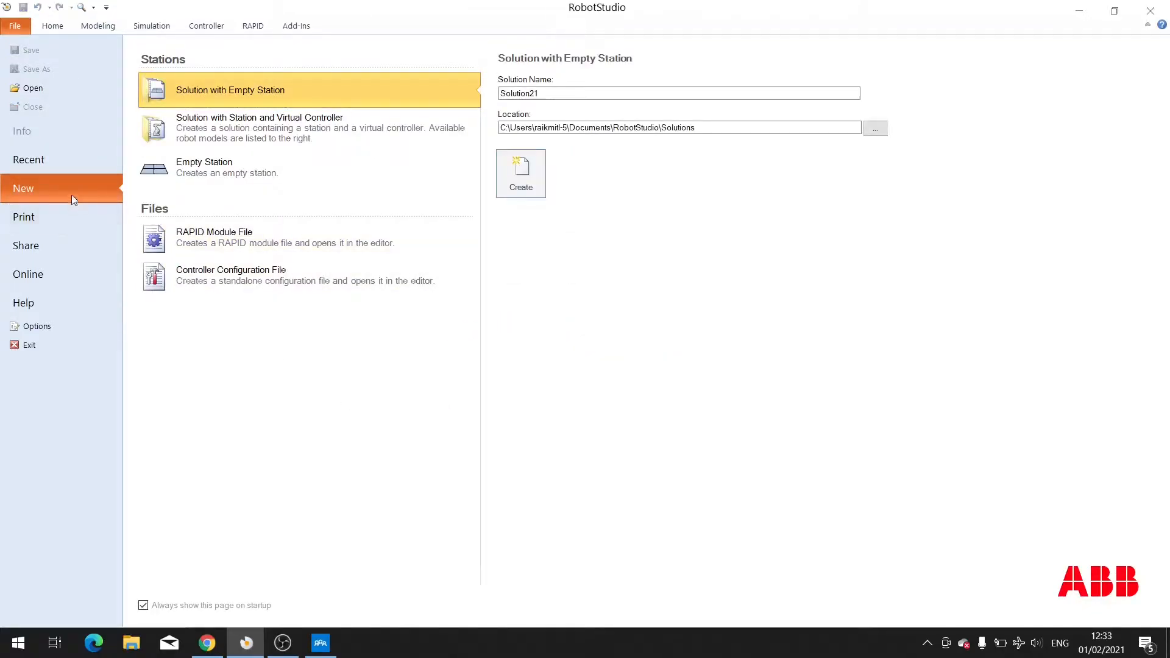
# Create a new solution with station and virtual controller using the IRB 1200 5kg 0.9m robot model.
pyautogui.click(250, 138)
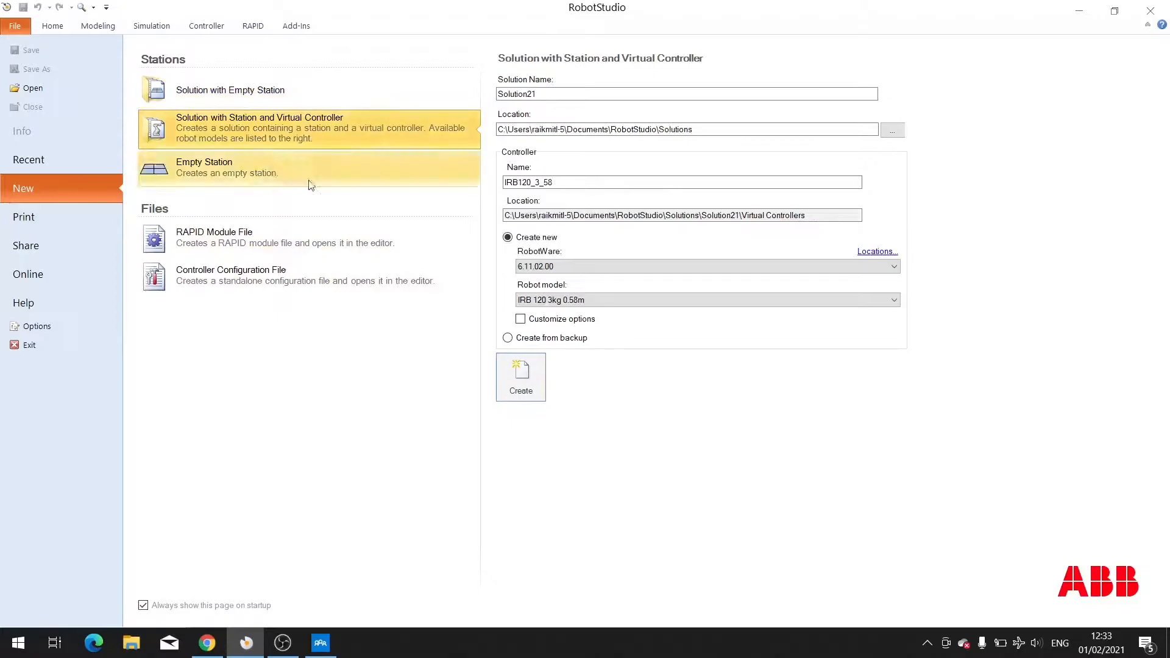
pyautogui.click(545, 299)
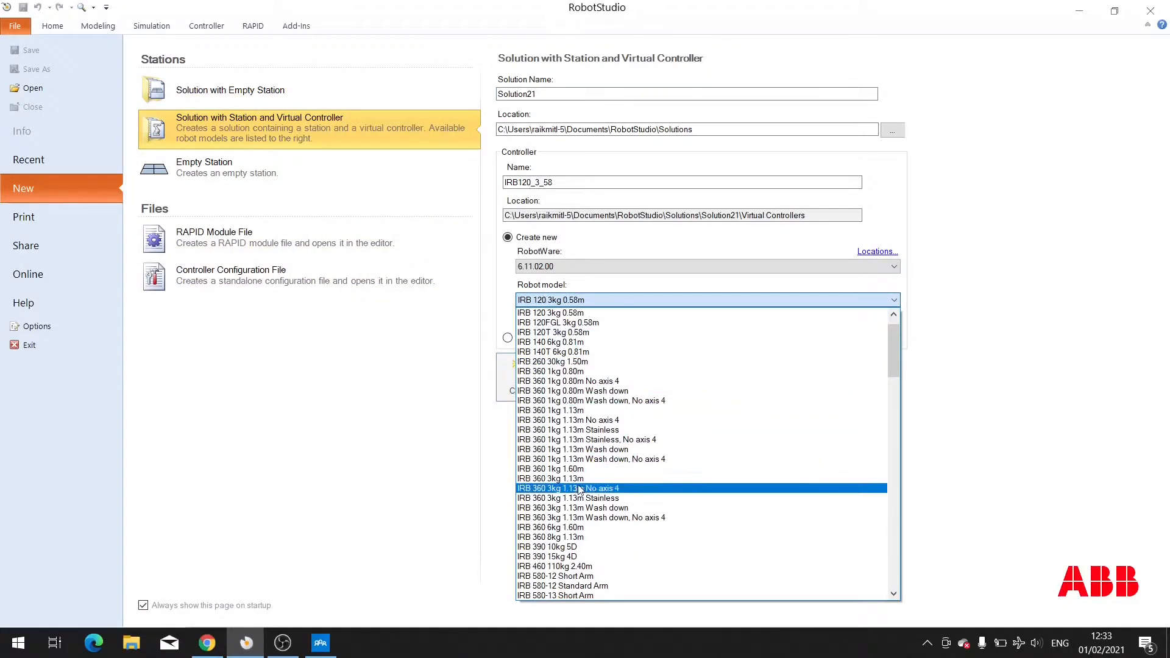
pyautogui.scroll(-5, 588, 481)
pyautogui.scroll(-11, 590, 484)
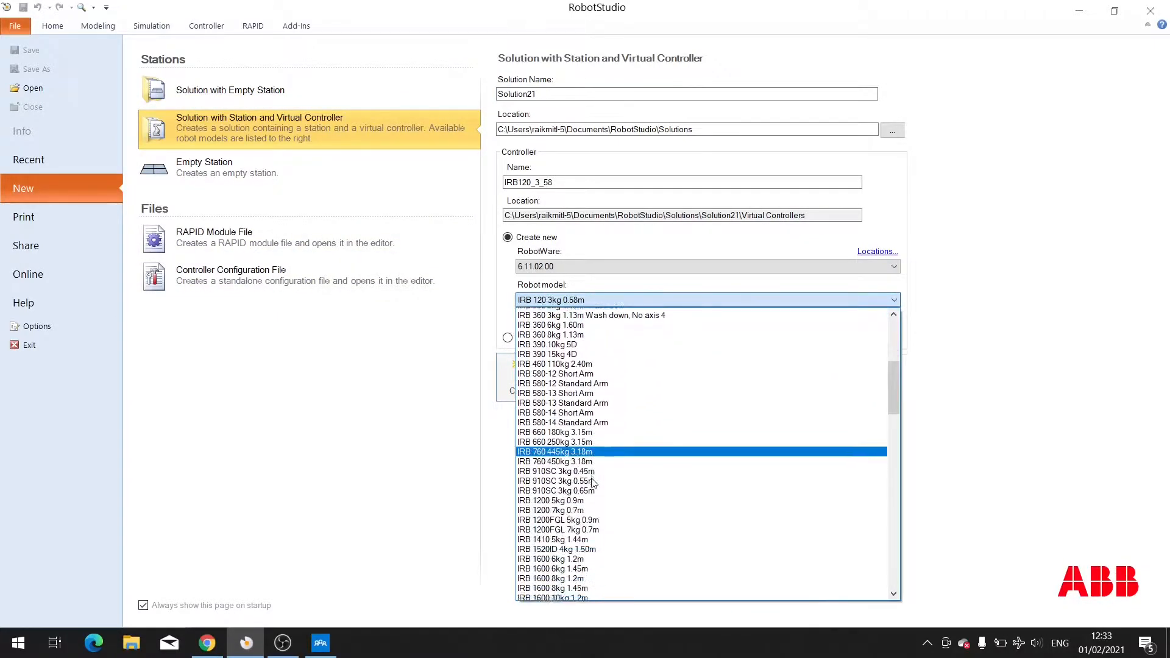
pyautogui.scroll(4, 582, 445)
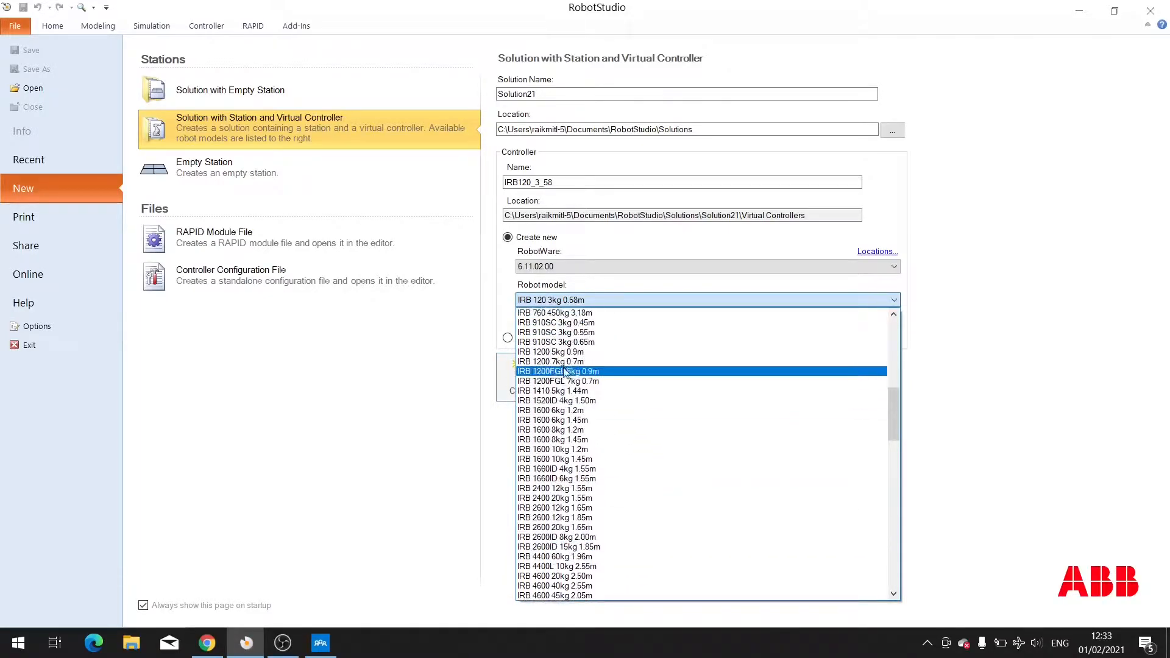
pyautogui.click(567, 337)
pyautogui.click(529, 383)
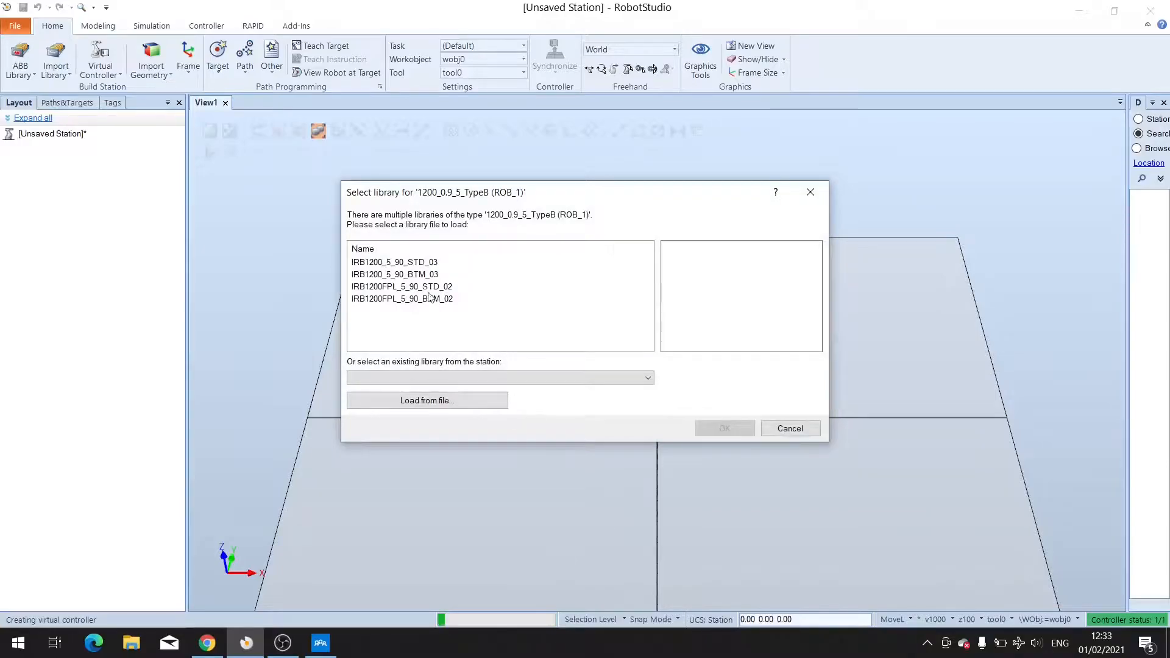
# Choose the IRB1200_5_90_STD_03 library for the robot.
pyautogui.click(424, 263)
pyautogui.click(705, 429)
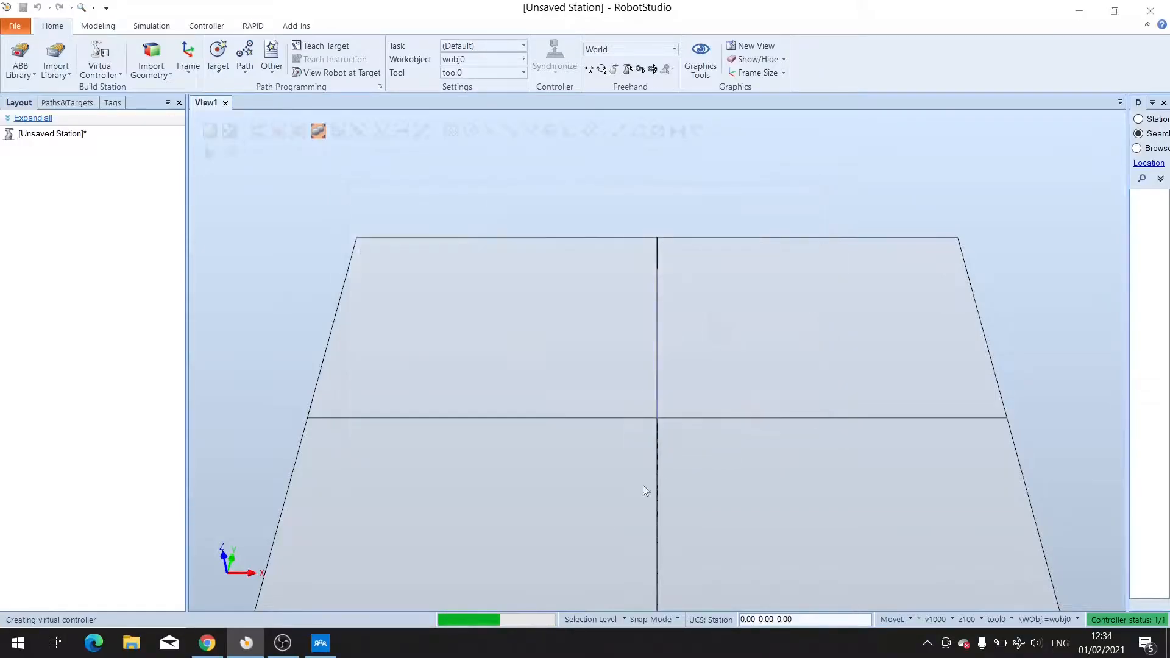
pyautogui.keyDown('ctrl'); pyautogui.keyDown('shift'); pyautogui.moveTo(827, 444); pyautogui.dragTo(755, 442); pyautogui.keyUp('shift'); pyautogui.keyUp('ctrl')
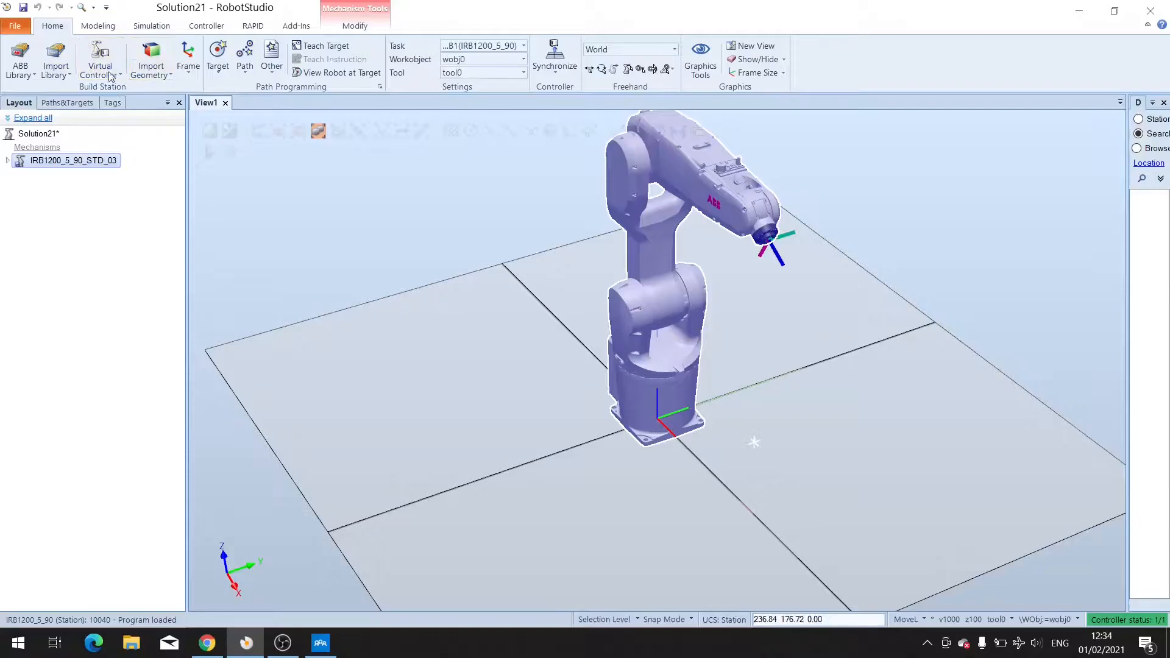
# Import myTool from the Training Objects equipment library.
pyautogui.click(56, 70)
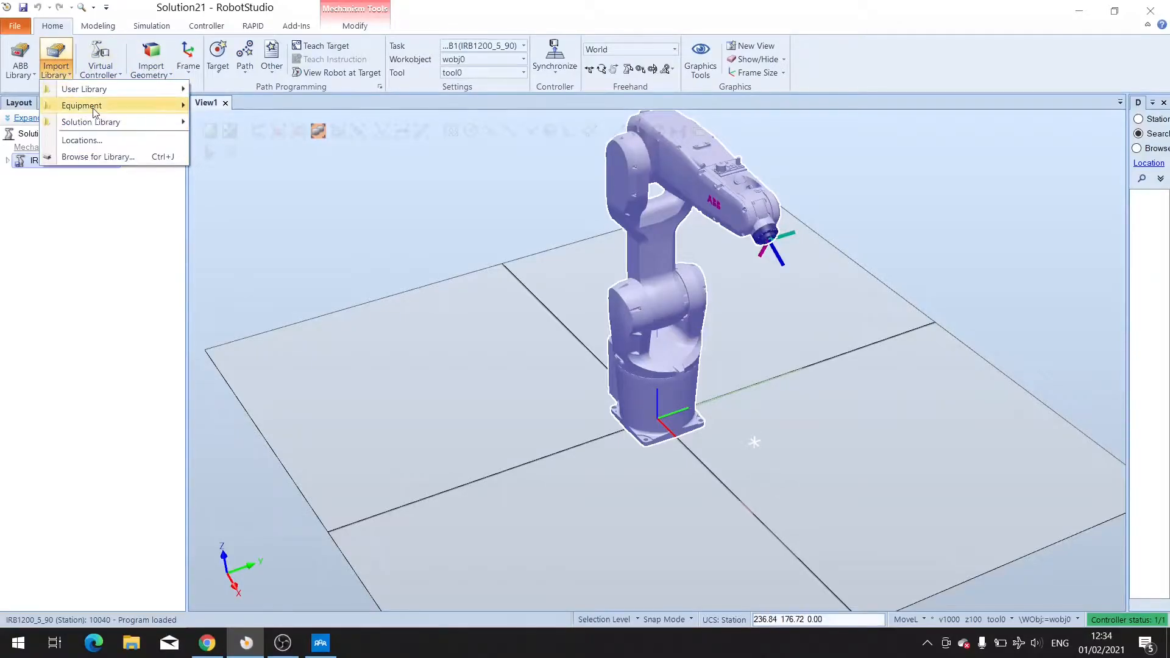
pyautogui.moveTo(90, 116)
pyautogui.scroll(-10, 369, 372)
pyautogui.scroll(1, 348, 451)
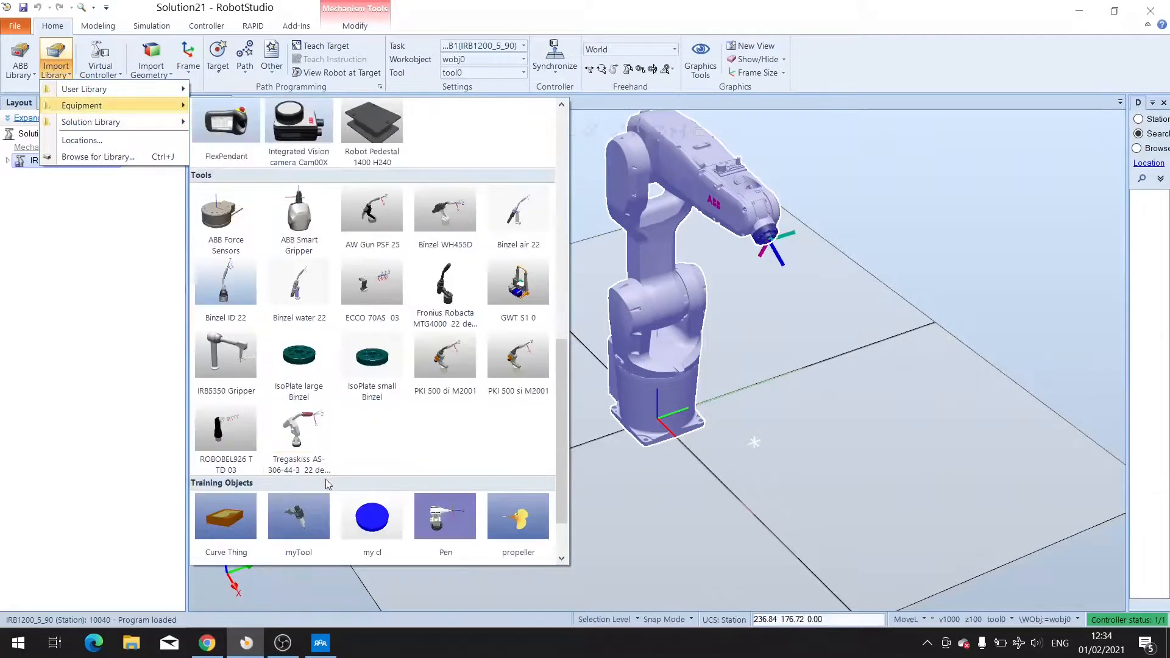
pyautogui.scroll(-1, 313, 495)
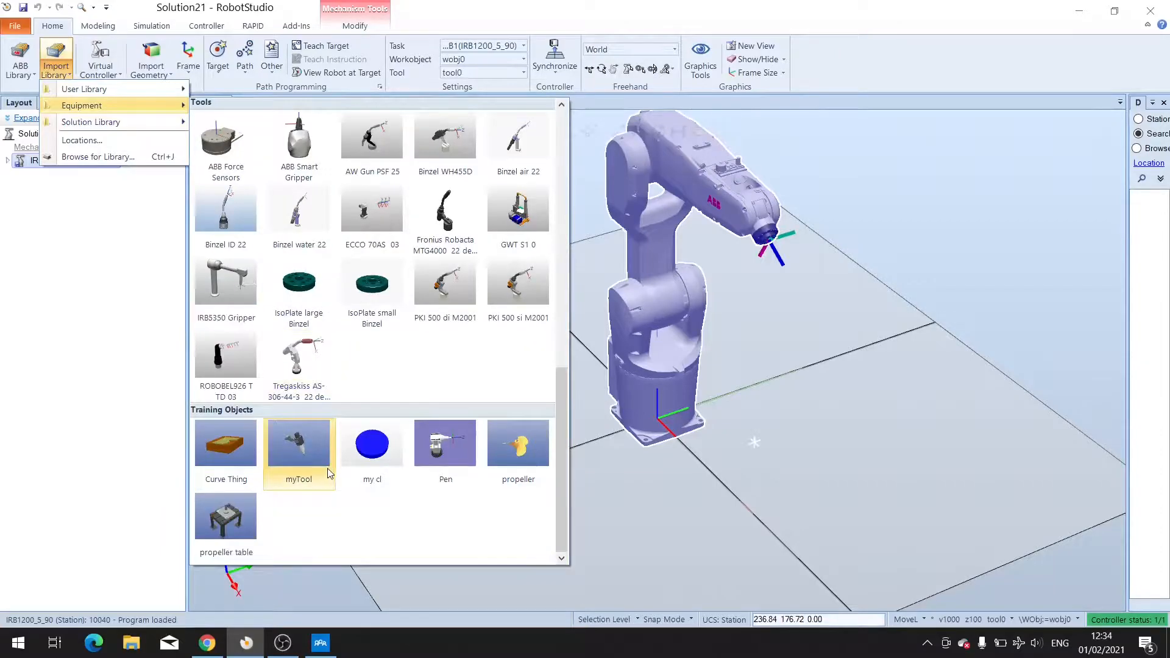
pyautogui.click(290, 441)
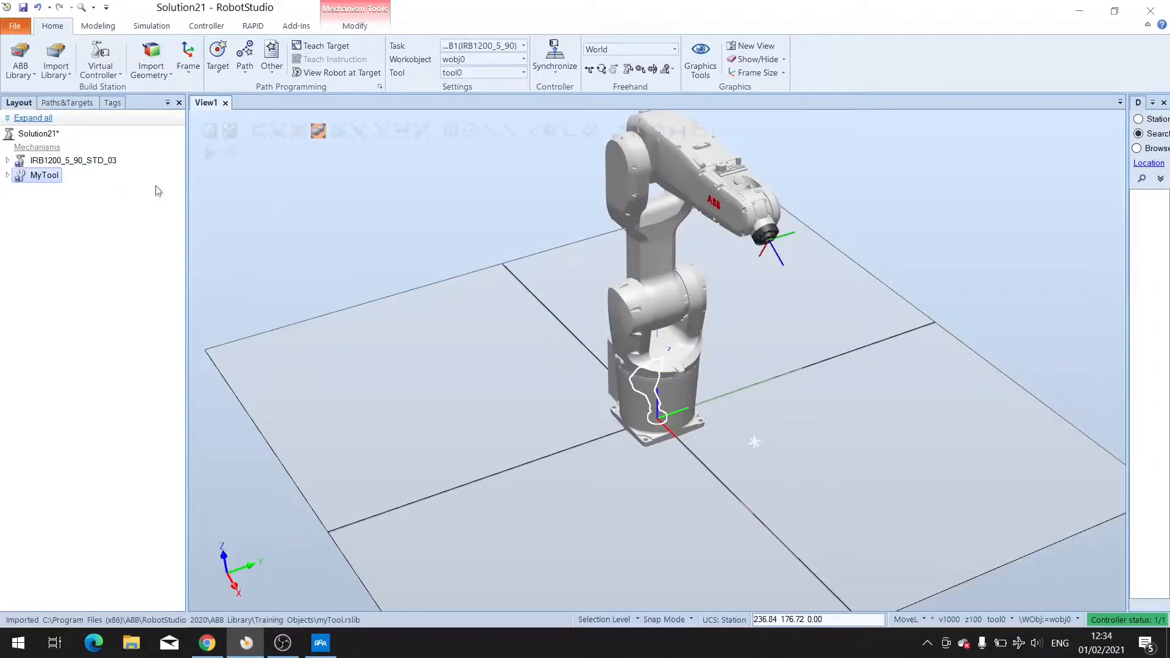
# Attach MyTool to the IRB1200_5_90_STD_03 robot, updating the tool's position.
pyautogui.rightClick(43, 175)
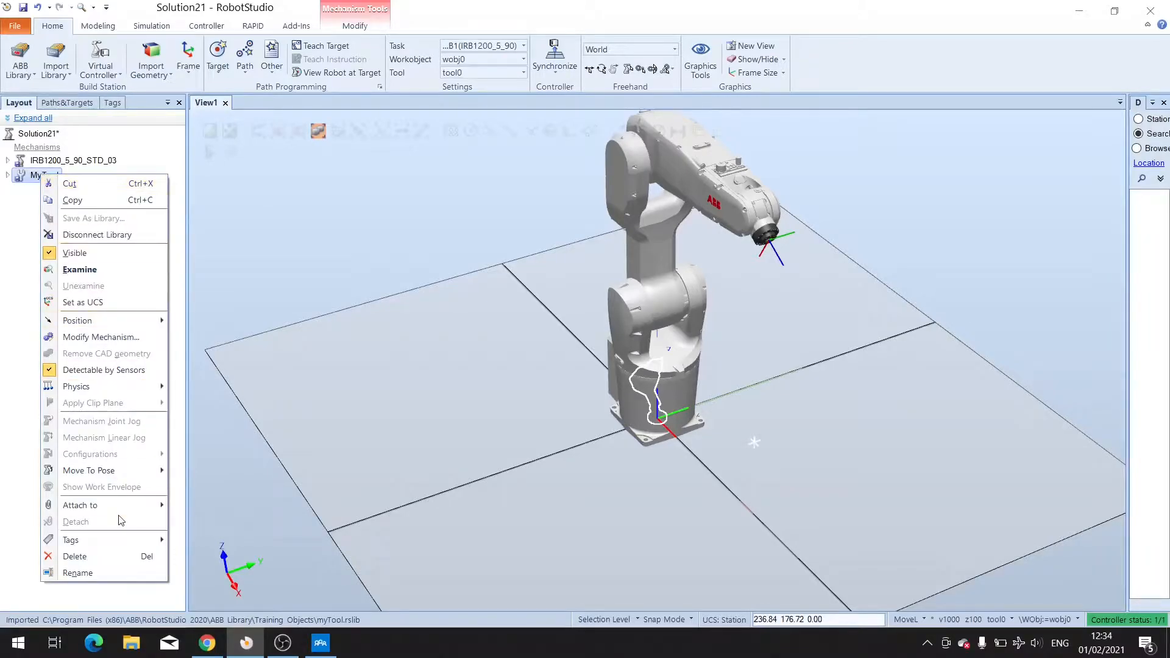
pyautogui.moveTo(110, 505)
pyautogui.click(269, 373)
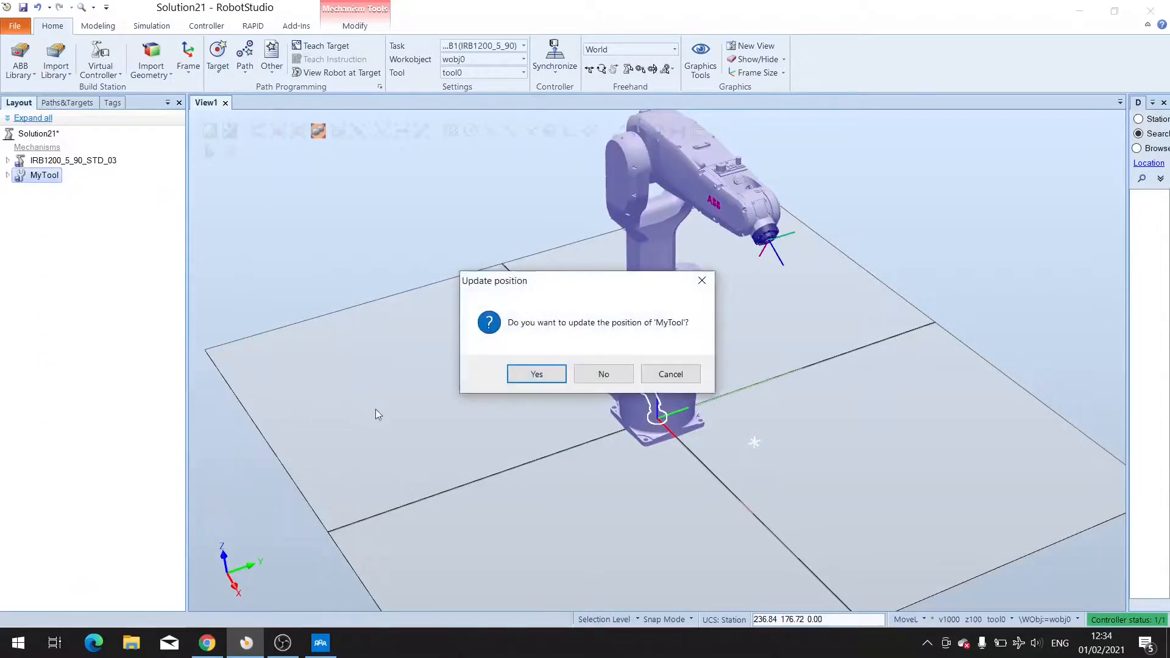
pyautogui.click(546, 377)
pyautogui.click(536, 412)
pyautogui.keyDown('ctrl'); pyautogui.keyDown('shift'); pyautogui.moveTo(820, 451); pyautogui.dragTo(797, 437); pyautogui.keyUp('shift'); pyautogui.keyUp('ctrl')
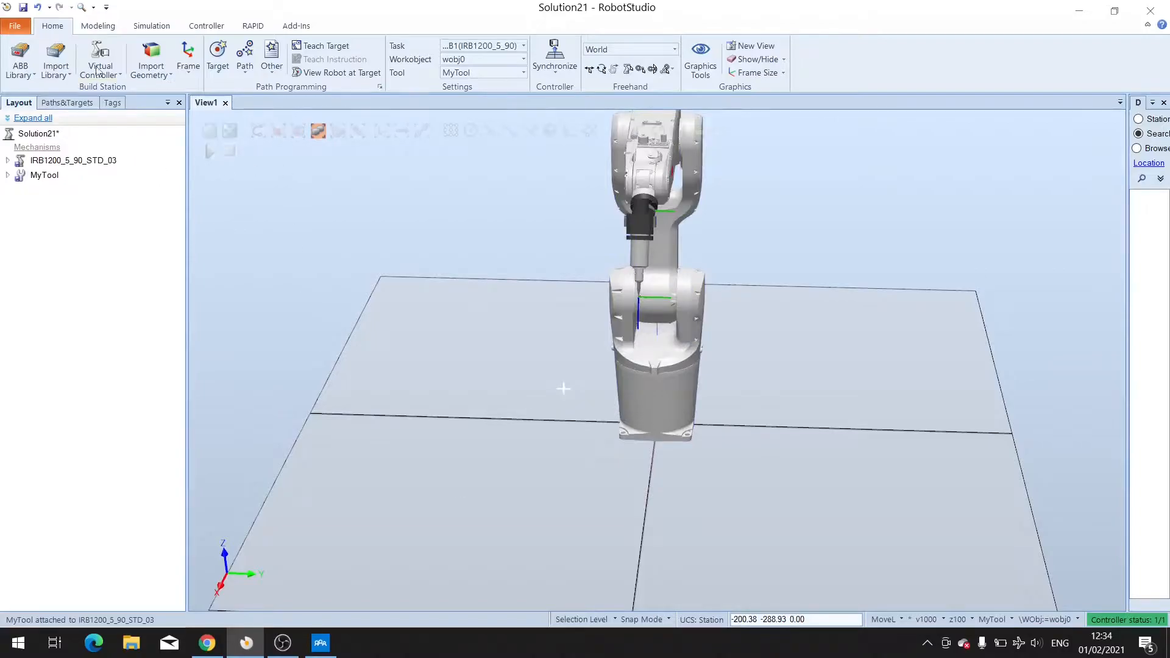
# Start a box solid and set its length, width and height to 200 mm.
pyautogui.click(98, 26)
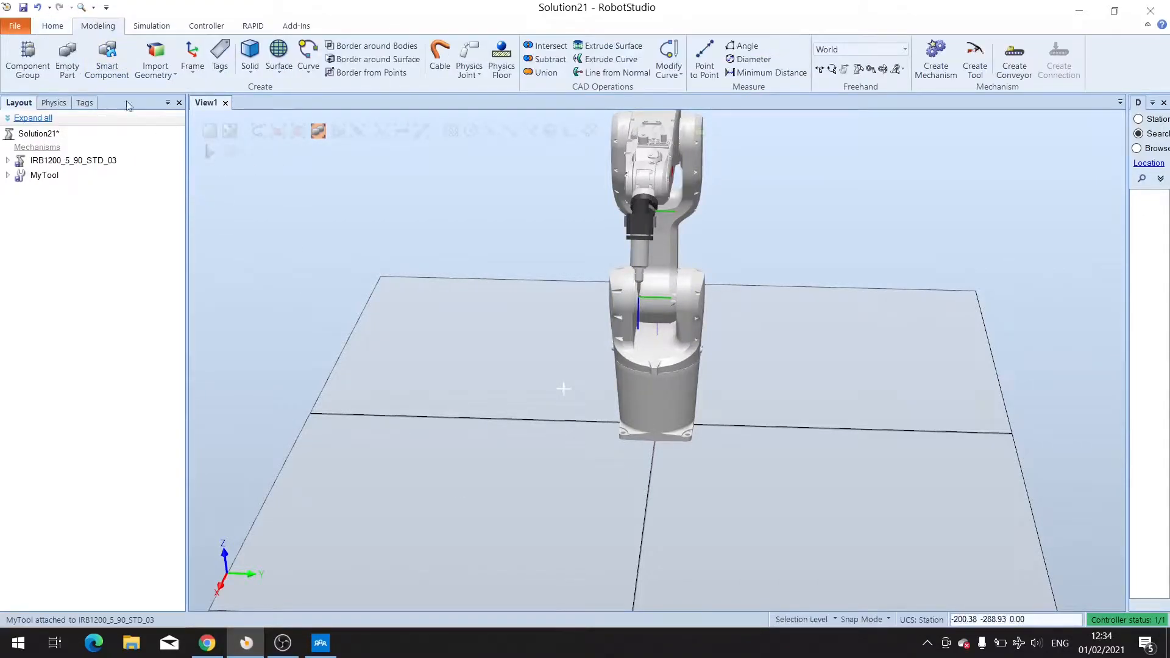
pyautogui.click(52, 26)
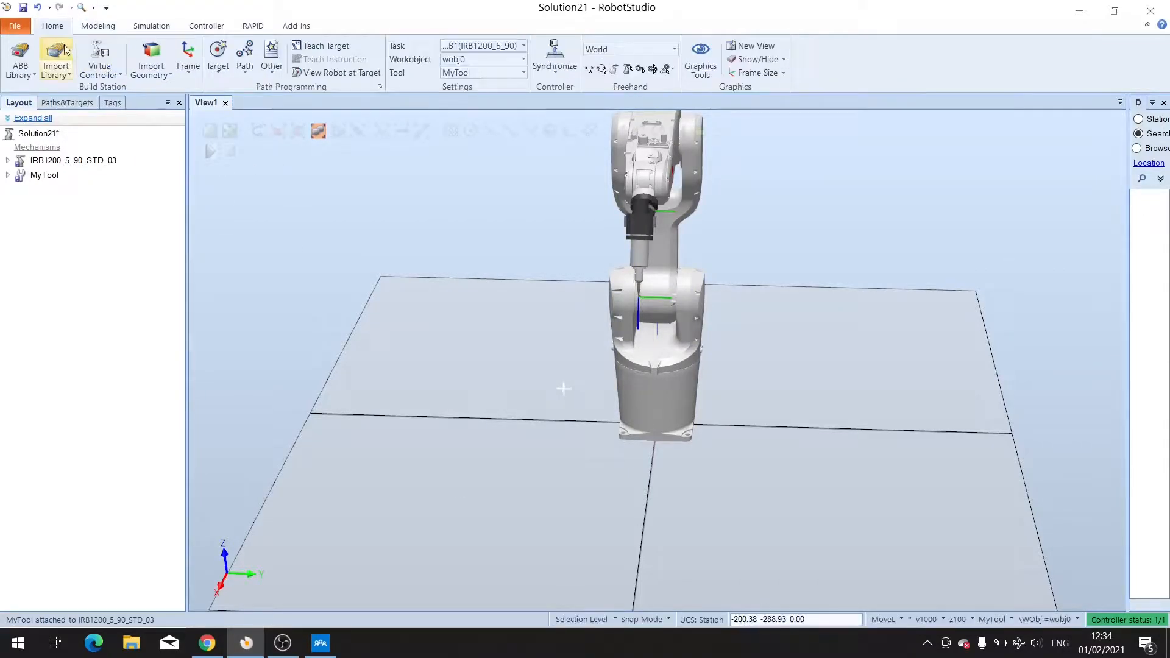
pyautogui.click(91, 27)
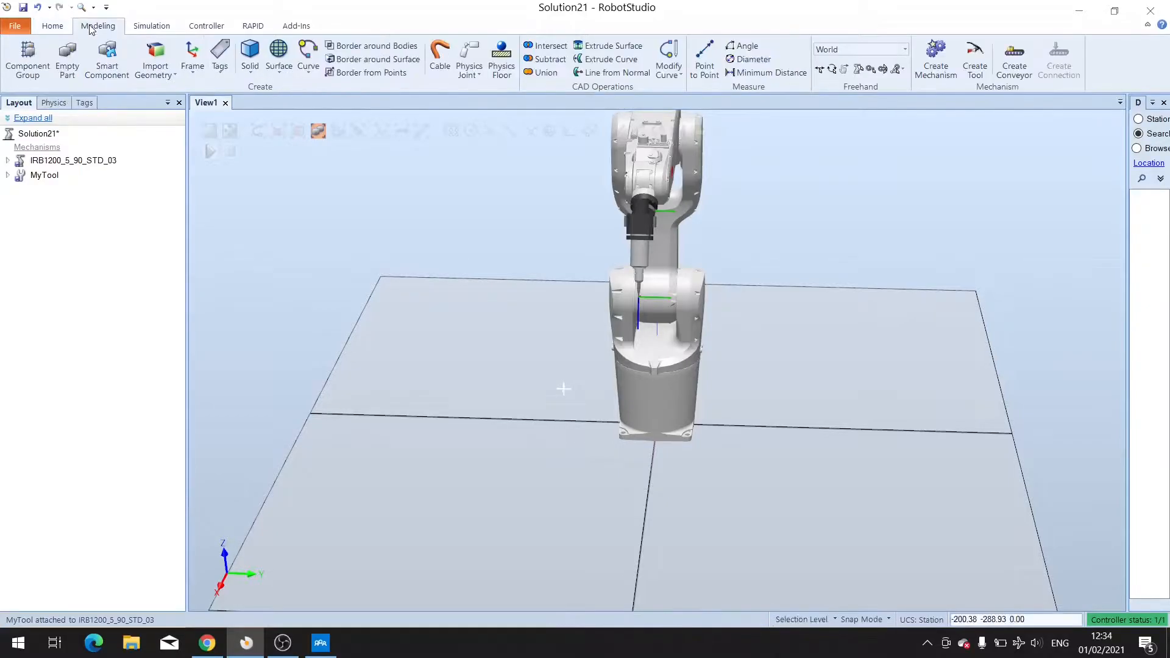
pyautogui.click(250, 56)
pyautogui.click(272, 94)
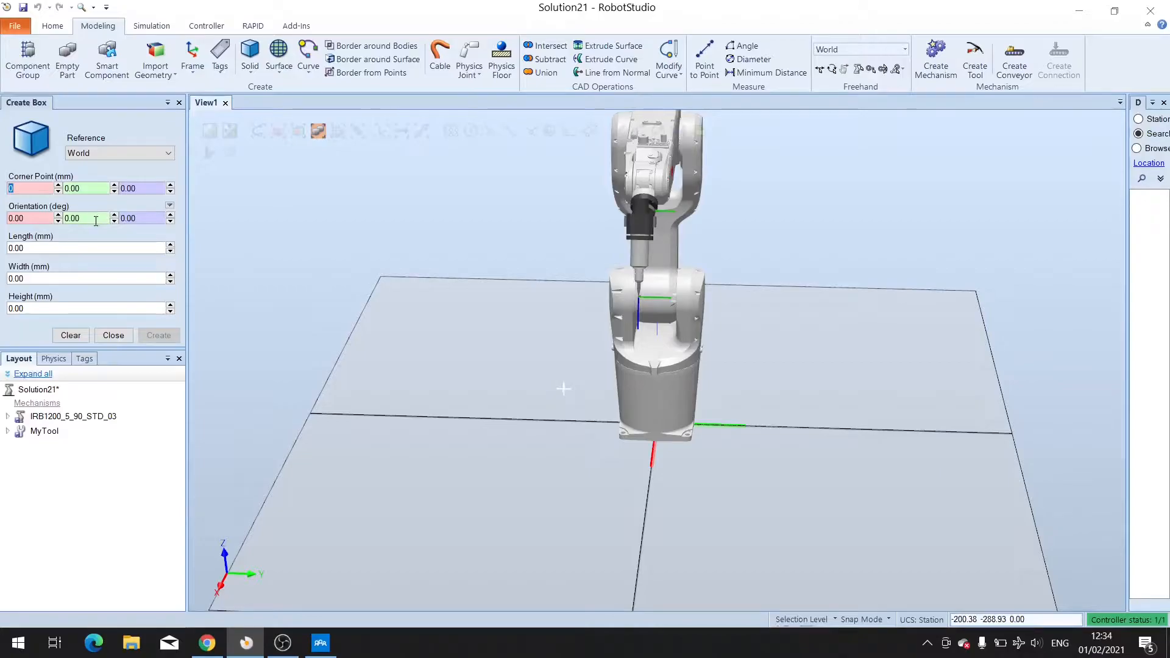
pyautogui.click(37, 248)
pyautogui.write('200')
pyautogui.press('Tab')
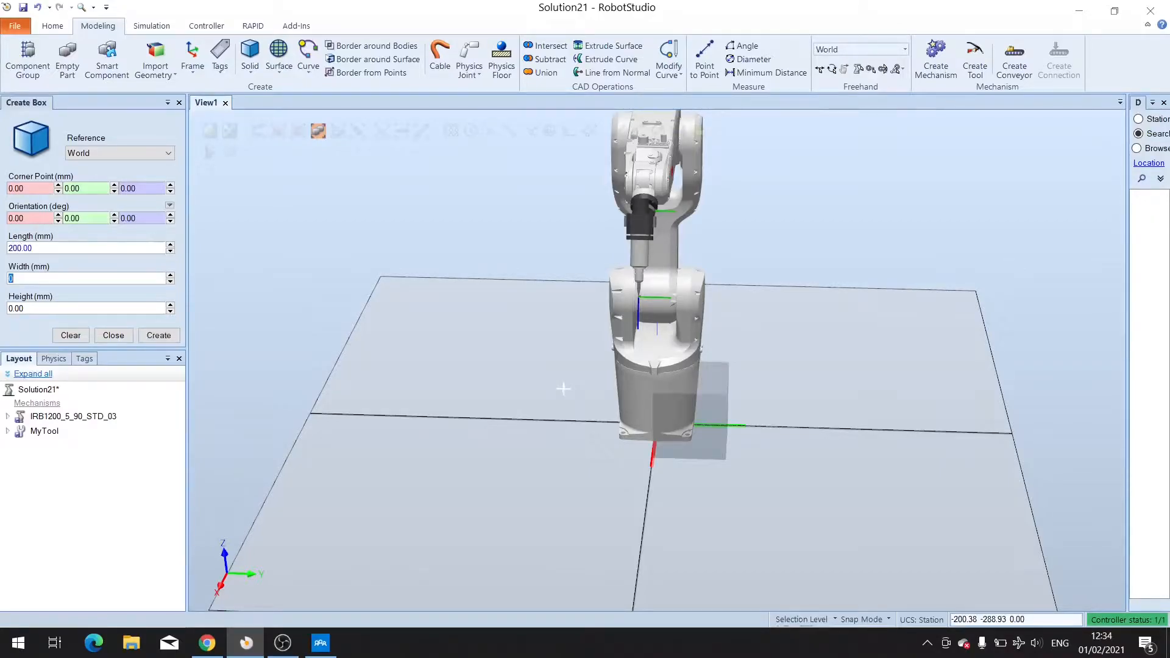
pyautogui.write('200')
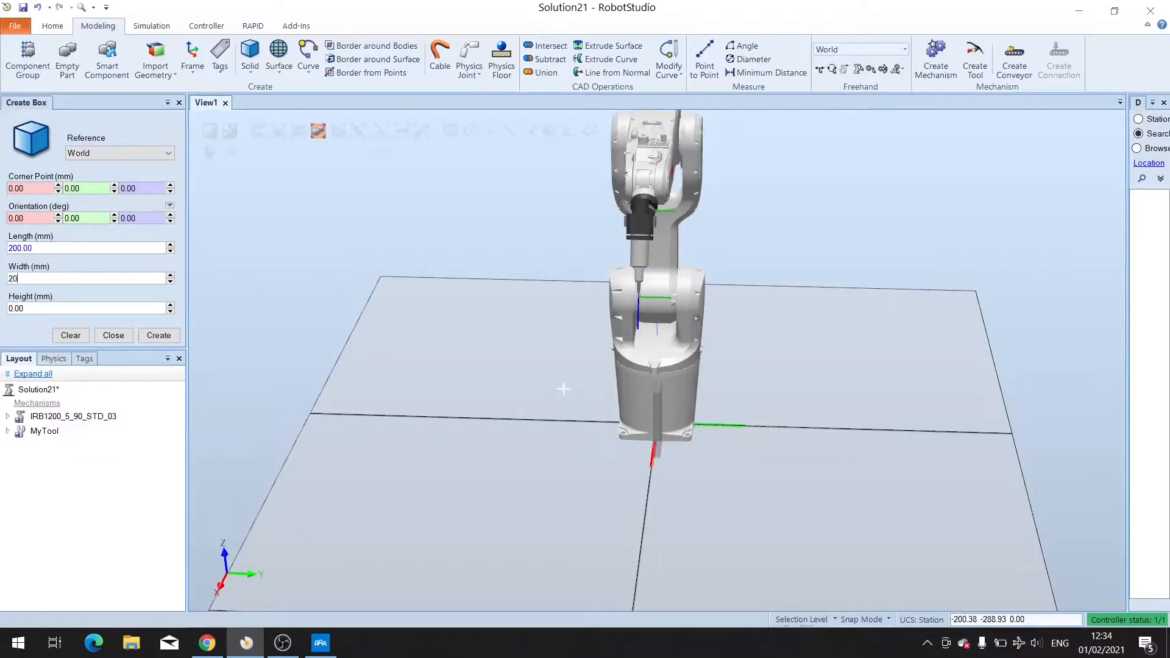
pyautogui.press('Tab')
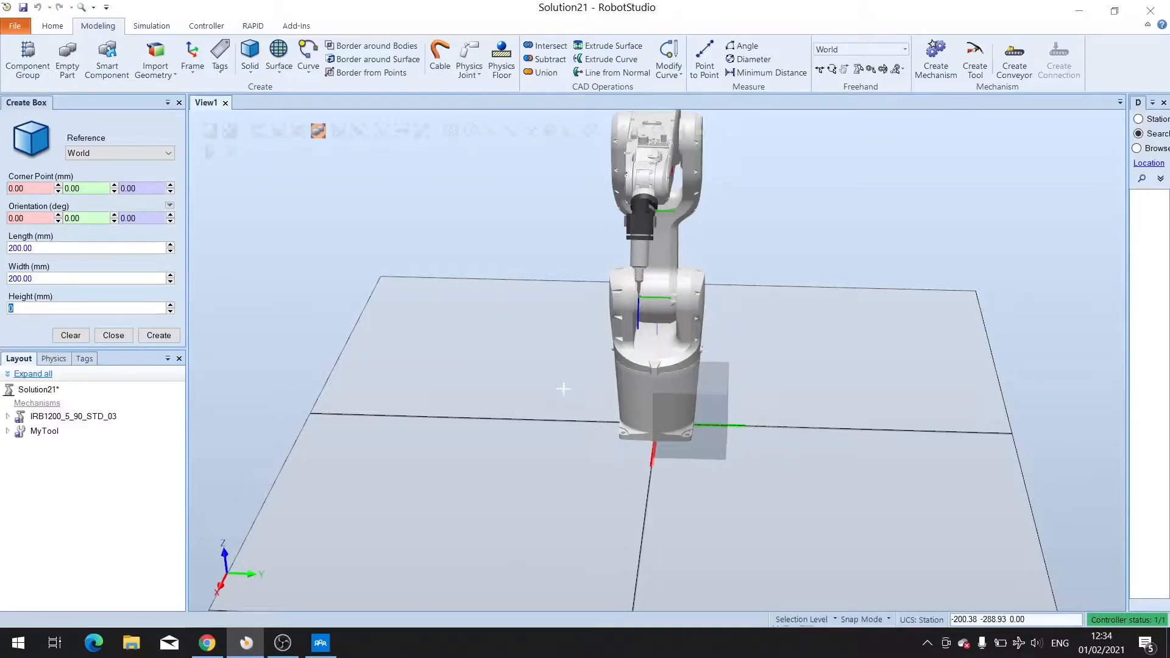
pyautogui.write('200')
# Set the box's corner point to 300, -400, 0 mm and create the box.
pyautogui.click(39, 186)
pyautogui.write('300')
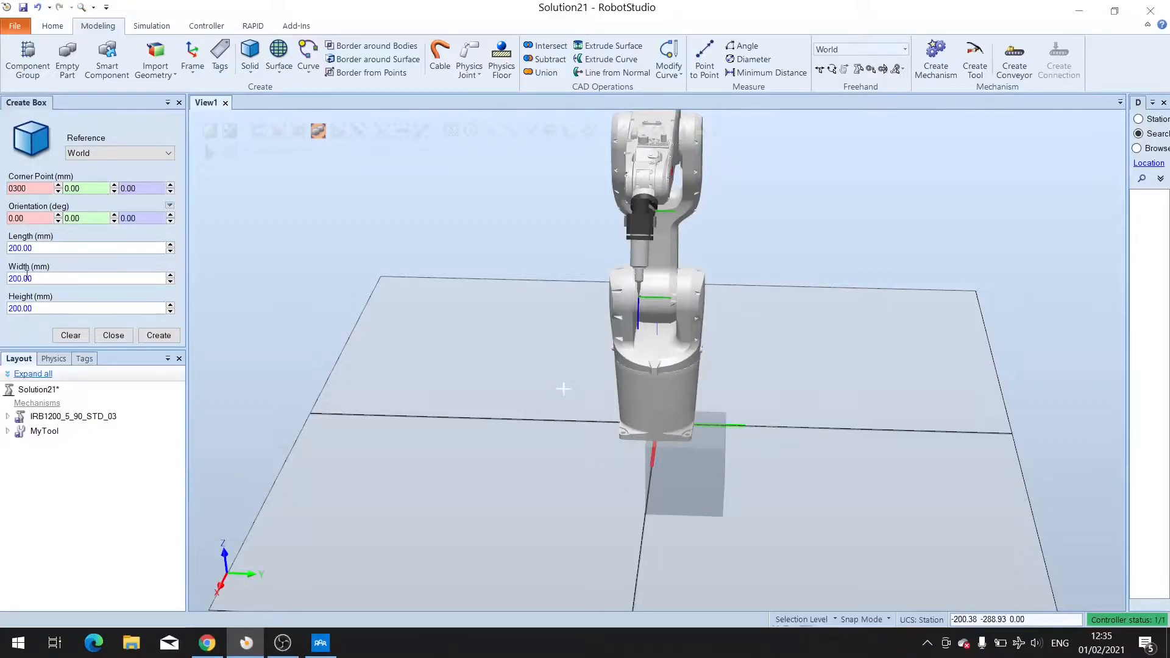
pyautogui.keyDown('ctrl'); pyautogui.keyDown('shift'); pyautogui.moveTo(367, 491); pyautogui.dragTo(392, 502); pyautogui.keyUp('shift'); pyautogui.keyUp('ctrl')
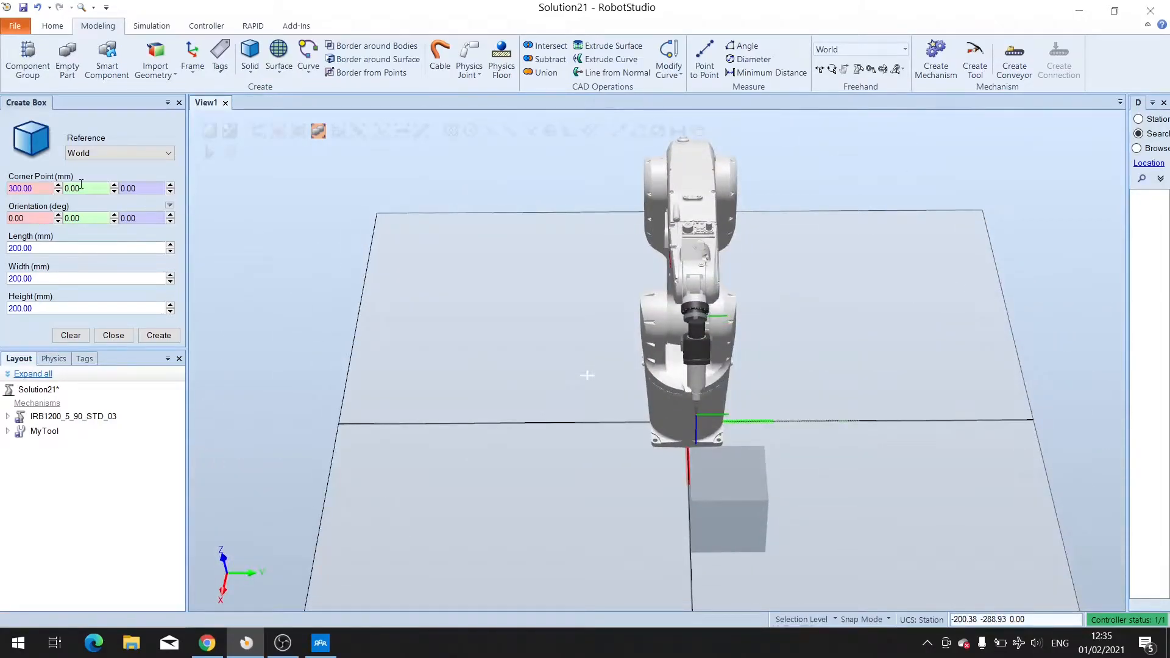
pyautogui.press('BackSpace')
pyautogui.write('-400')
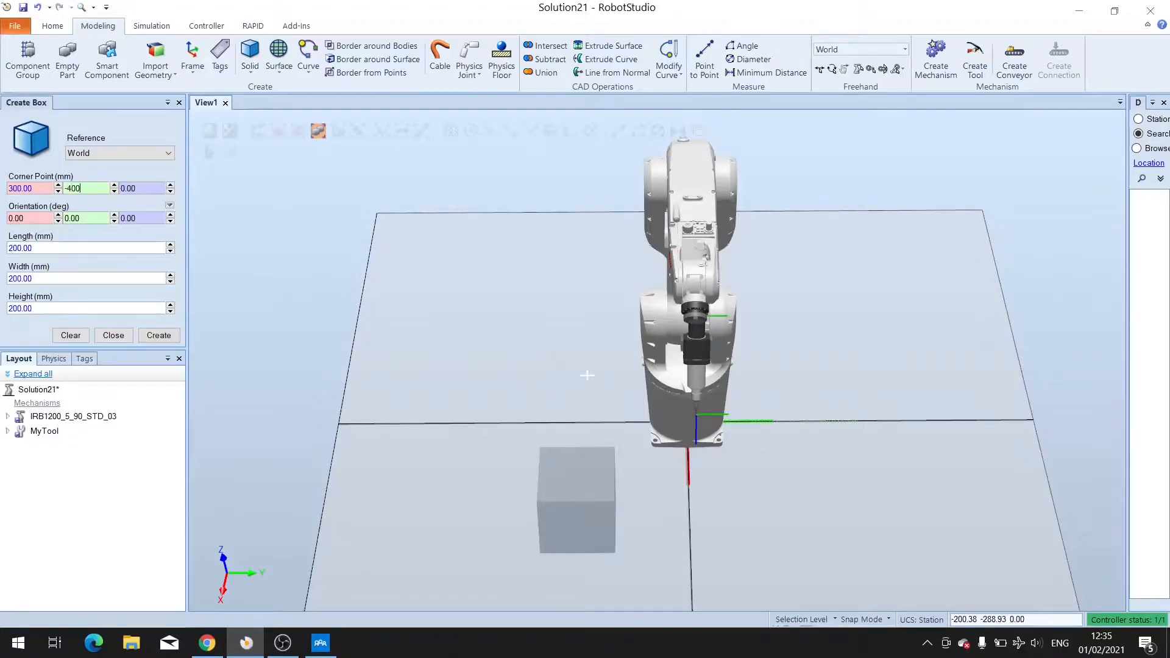
pyautogui.keyDown('ctrl'); pyautogui.keyDown('shift'); pyautogui.moveTo(449, 496); pyautogui.dragTo(441, 459); pyautogui.keyUp('shift'); pyautogui.keyUp('ctrl')
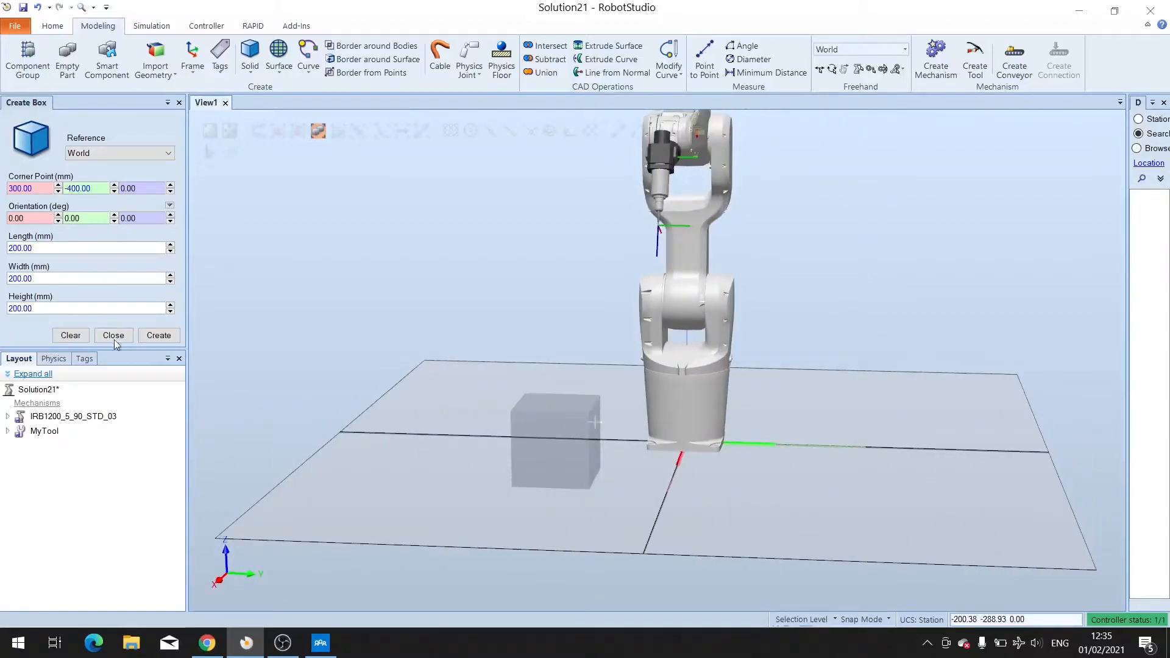
pyautogui.click(157, 335)
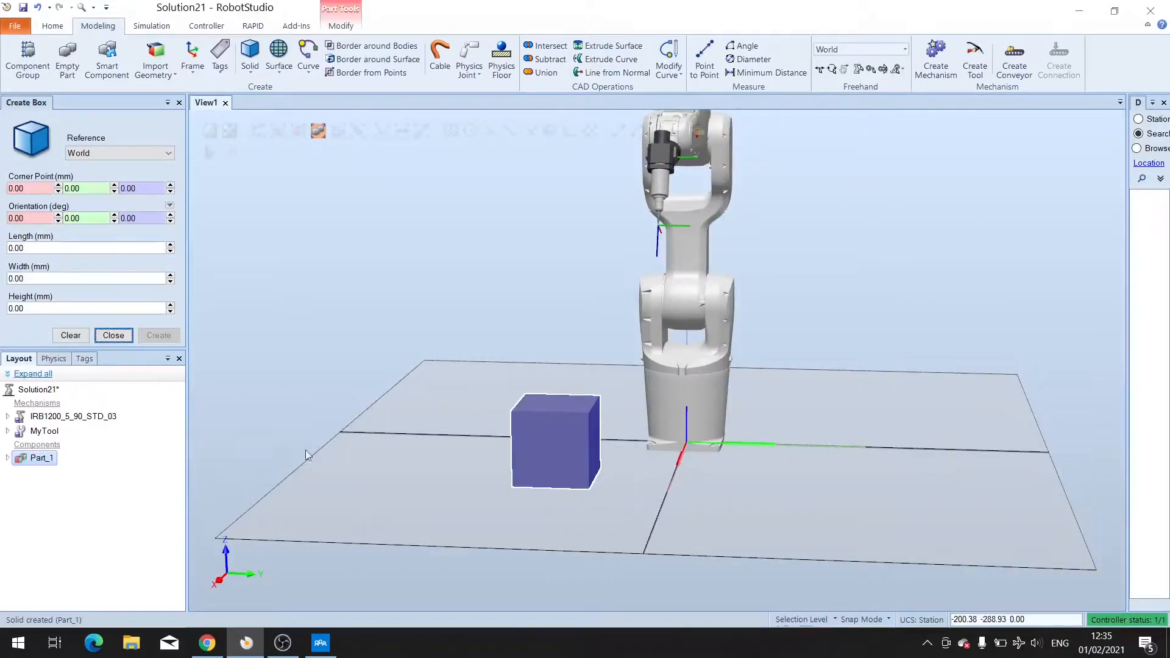
# Set a second box's length, width and height to 200 mm.
pyautogui.moveTo(403, 397)
pyautogui.keyDown('ctrl'); pyautogui.keyDown('shift'); pyautogui.mouseDown()
pyautogui.moveTo(426, 413)
pyautogui.moveTo(414, 405)
pyautogui.mouseUp(); pyautogui.keyUp('shift'); pyautogui.keyUp('ctrl')
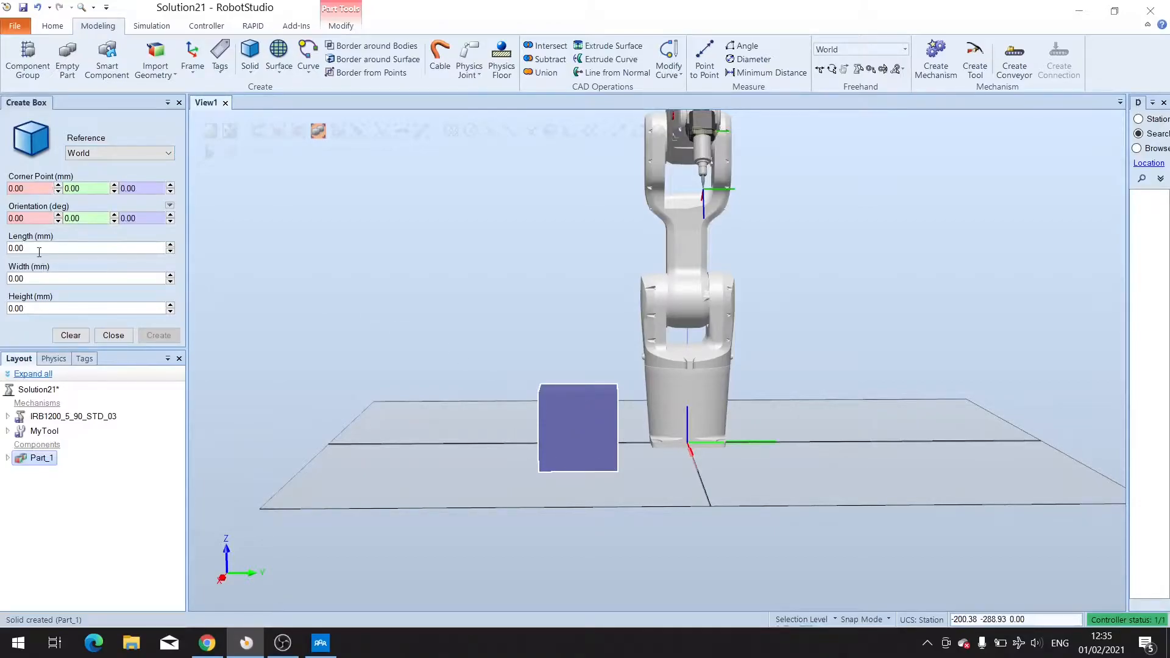
pyautogui.write('200')
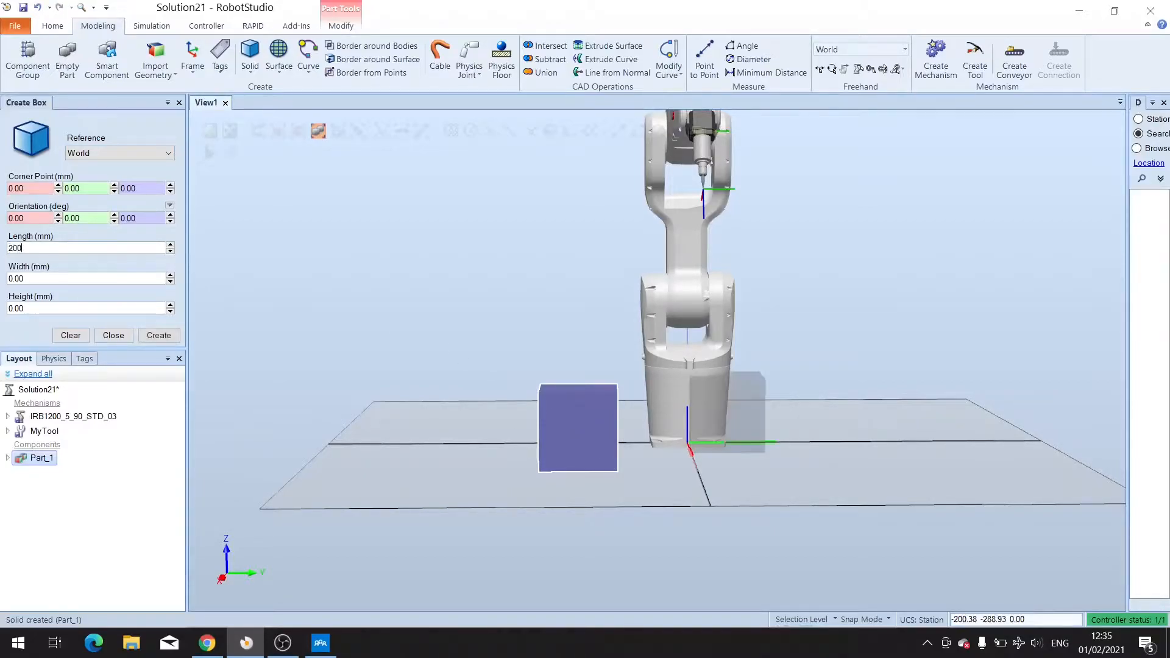
pyautogui.click(53, 281)
pyautogui.write('200')
pyautogui.click(47, 309)
pyautogui.write('200')
# Set the second box's corner point to 300, 400, 400 mm and create the box.
pyautogui.click(33, 187)
pyautogui.press('BackSpace')
pyautogui.write('300')
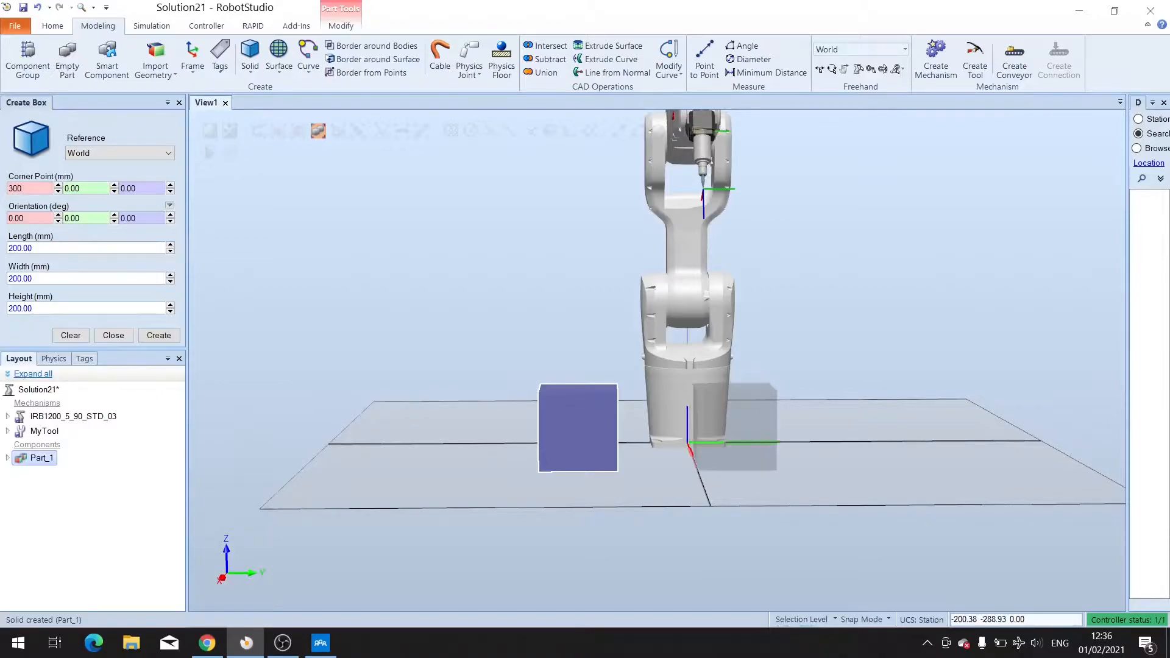
pyautogui.press('Tab')
pyautogui.write('0')
pyautogui.press('BackSpace')
pyautogui.write('400')
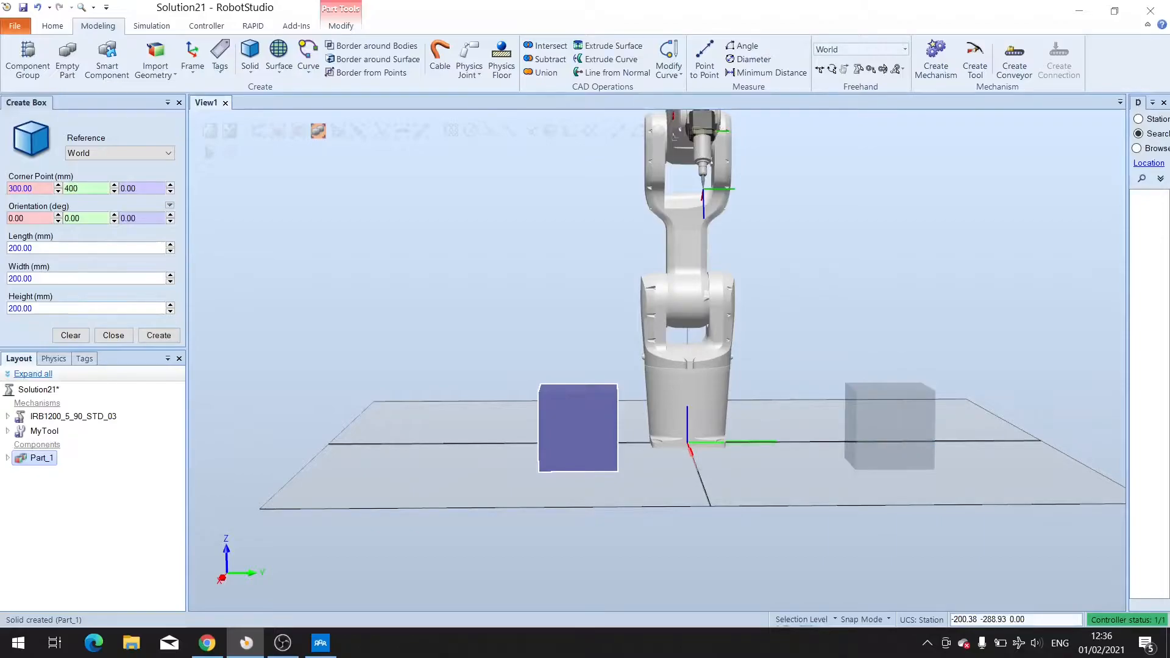
pyautogui.click(140, 189)
pyautogui.write('400')
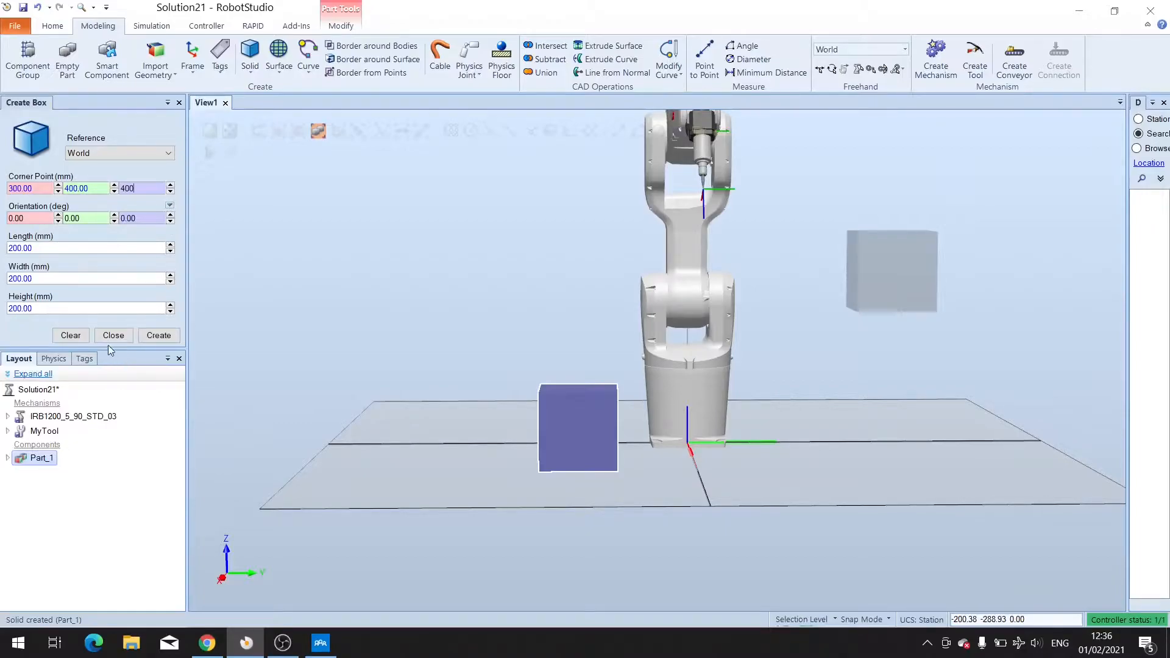
pyautogui.click(156, 339)
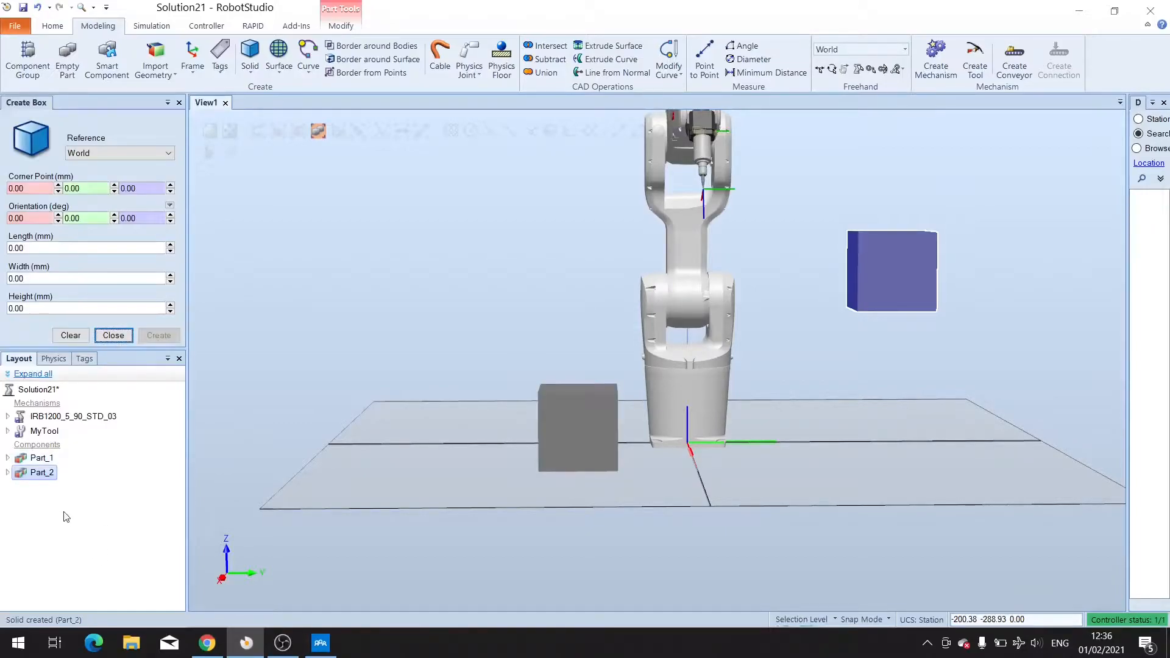
# Select Part_1 and Part_2 in the layout and close the Create Box panel.
pyautogui.click(40, 459)
pyautogui.click(43, 471)
pyautogui.click(43, 463)
pyautogui.click(46, 473)
pyautogui.click(113, 335)
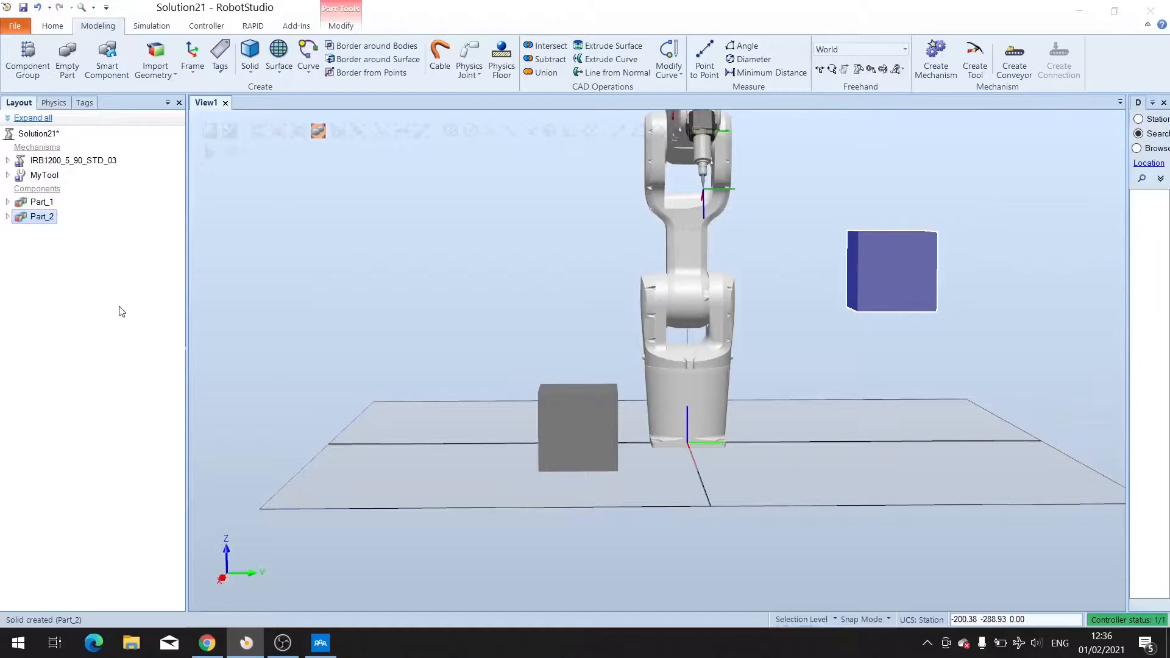
# Start Create Target and dismiss the default work object message.
pyautogui.click(53, 27)
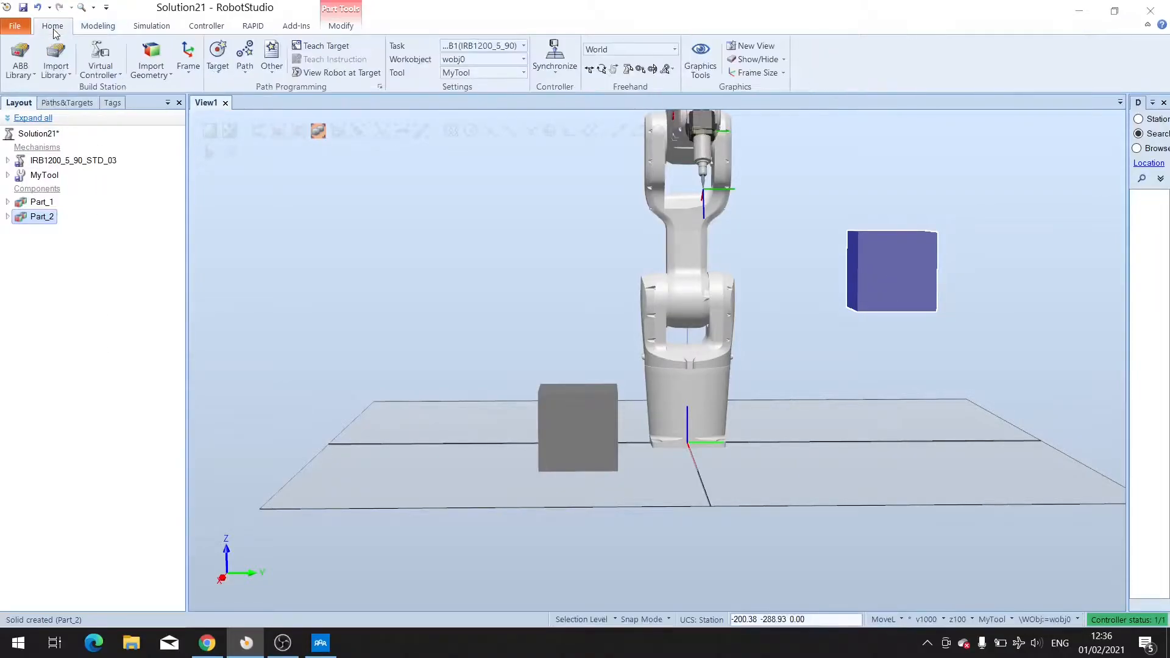
pyautogui.click(224, 70)
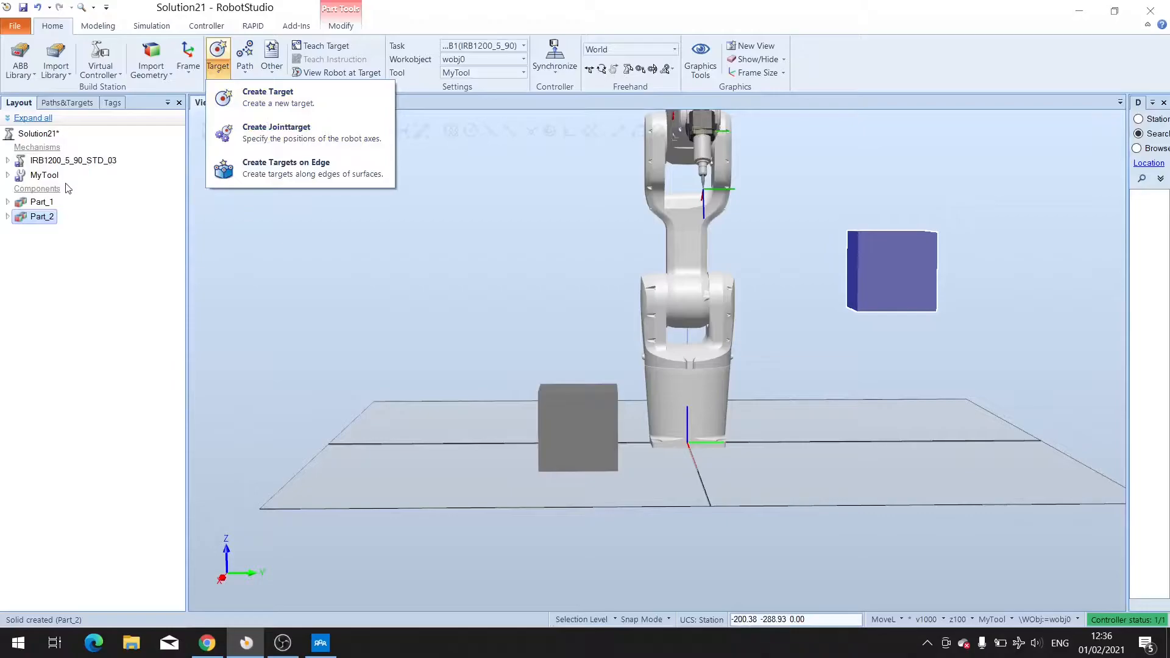
pyautogui.click(255, 93)
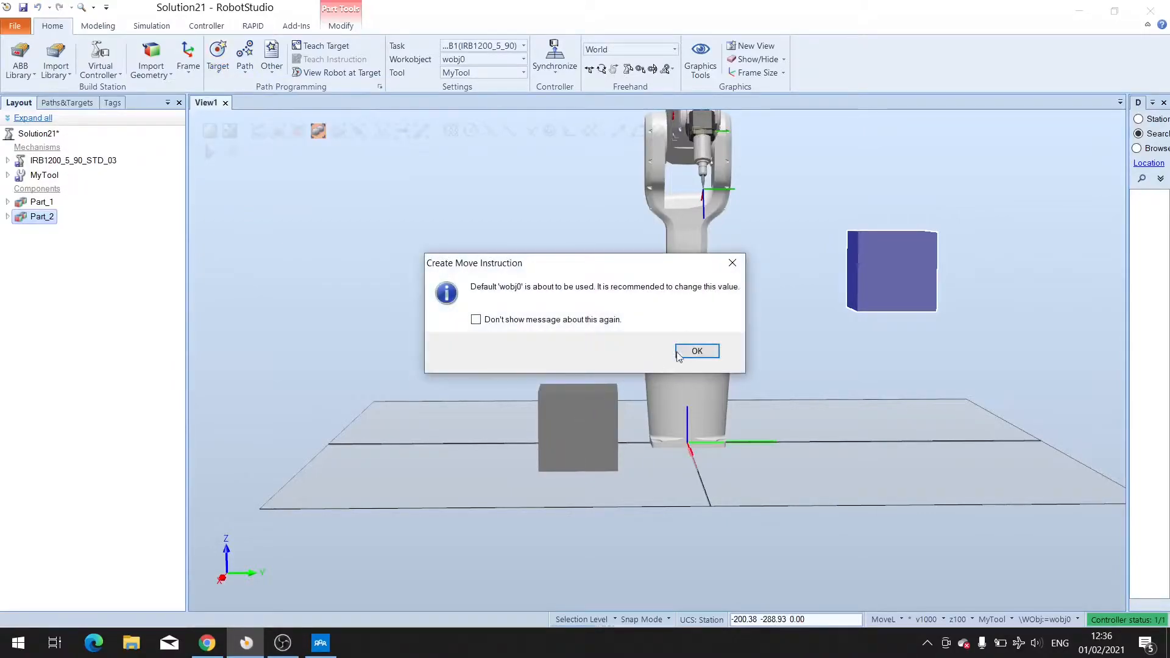
pyautogui.click(676, 357)
pyautogui.keyDown('ctrl'); pyautogui.keyDown('shift'); pyautogui.moveTo(676, 359); pyautogui.dragTo(711, 429); pyautogui.keyUp('shift'); pyautogui.keyUp('ctrl')
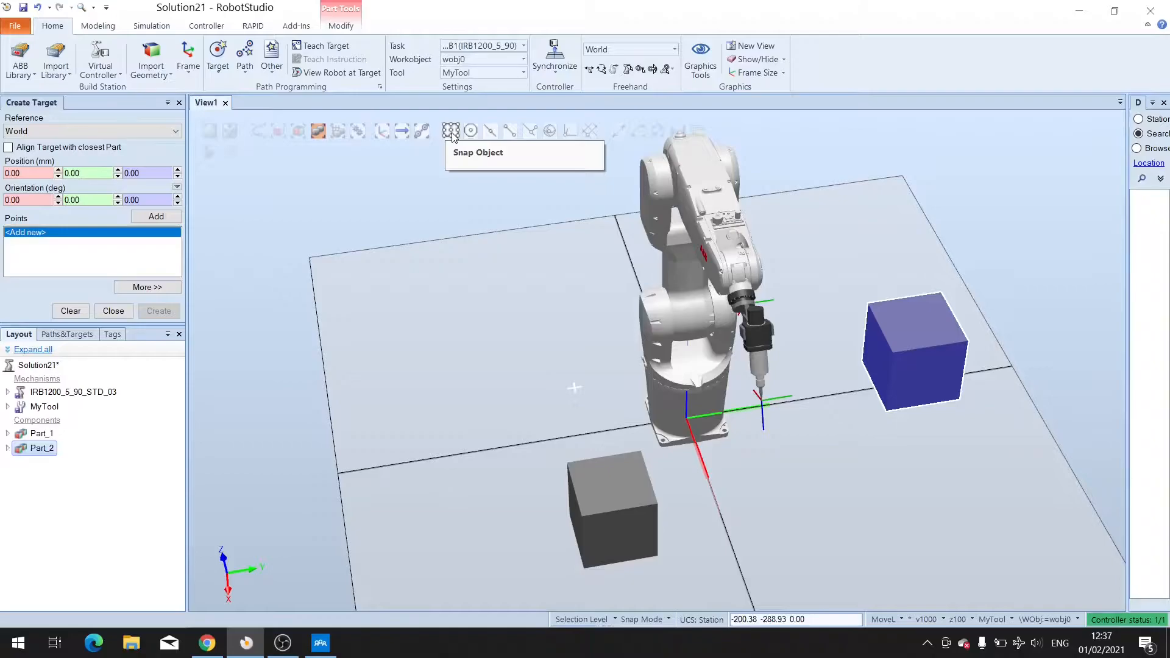
# Turn on Snap Object and snap a target point to the top centre of the first box.
pyautogui.click(452, 134)
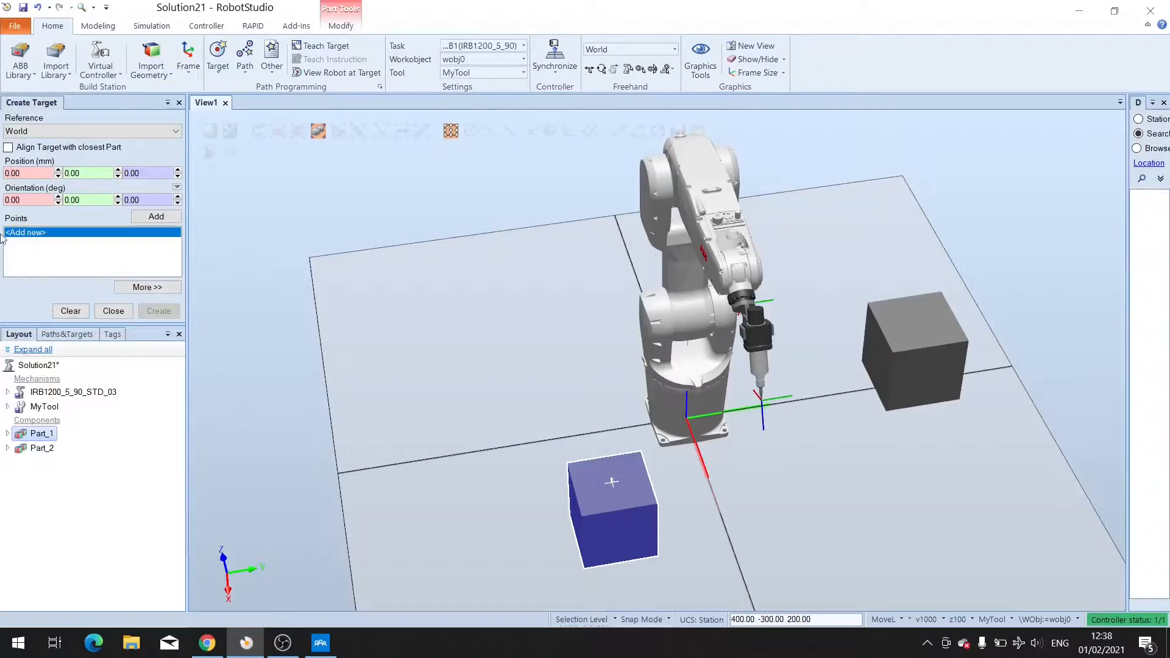
pyautogui.click(32, 235)
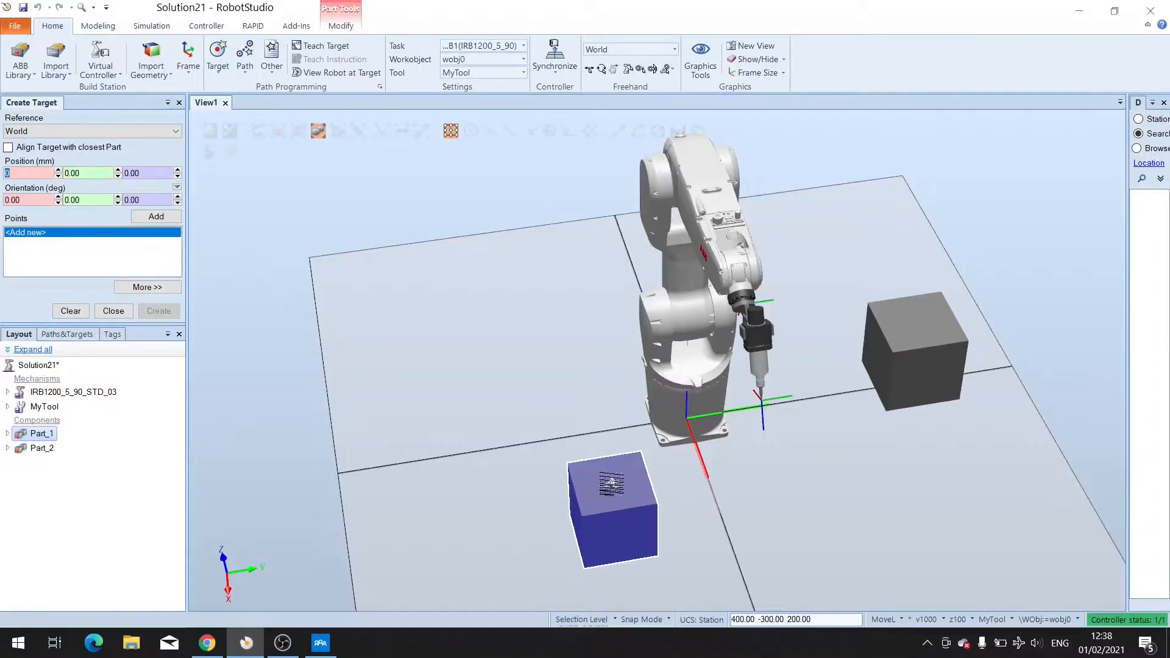
pyautogui.click(612, 483)
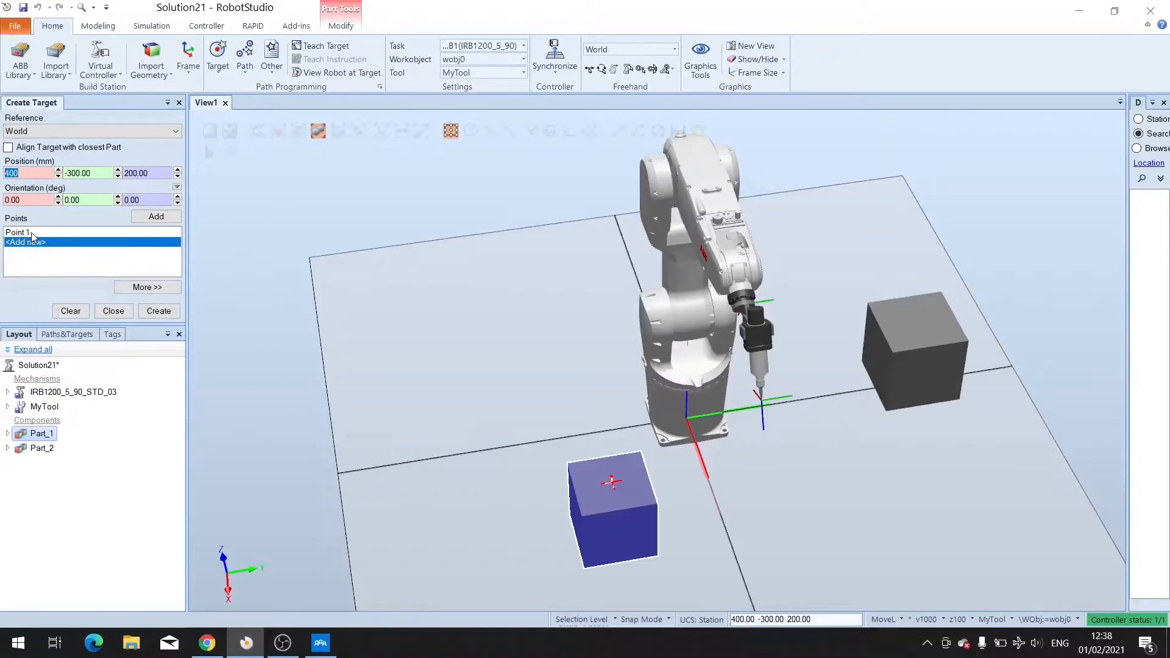
# Add two more target points above the first box and set both their Z positions to 300 mm.
pyautogui.click(158, 218)
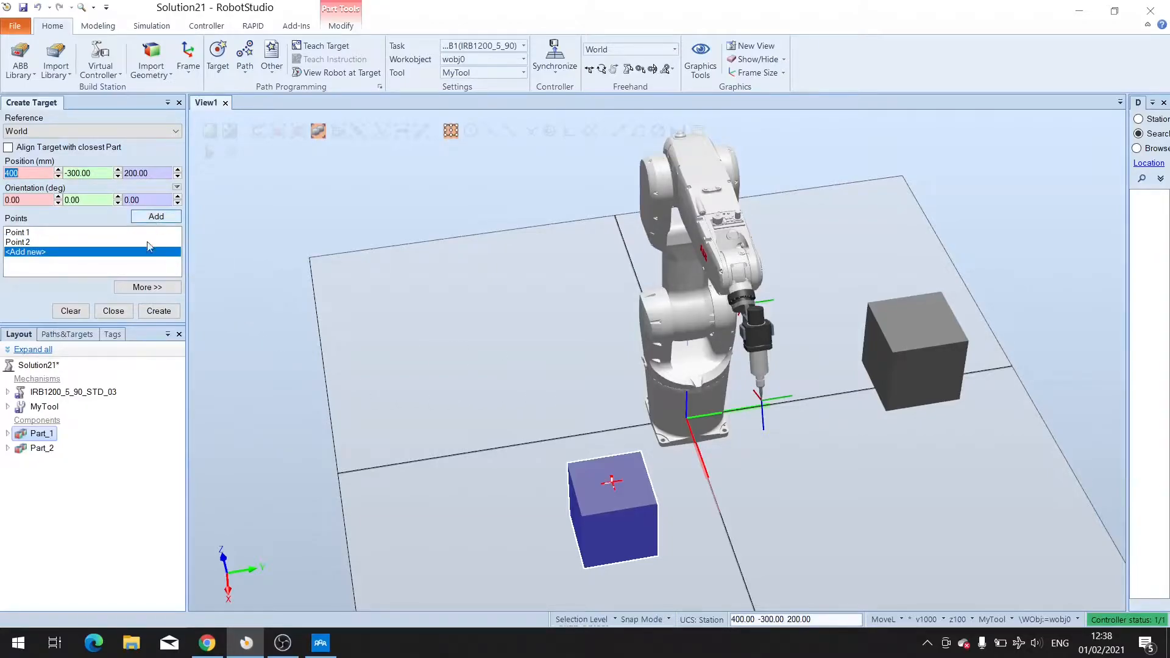
pyautogui.click(129, 173)
pyautogui.click(155, 217)
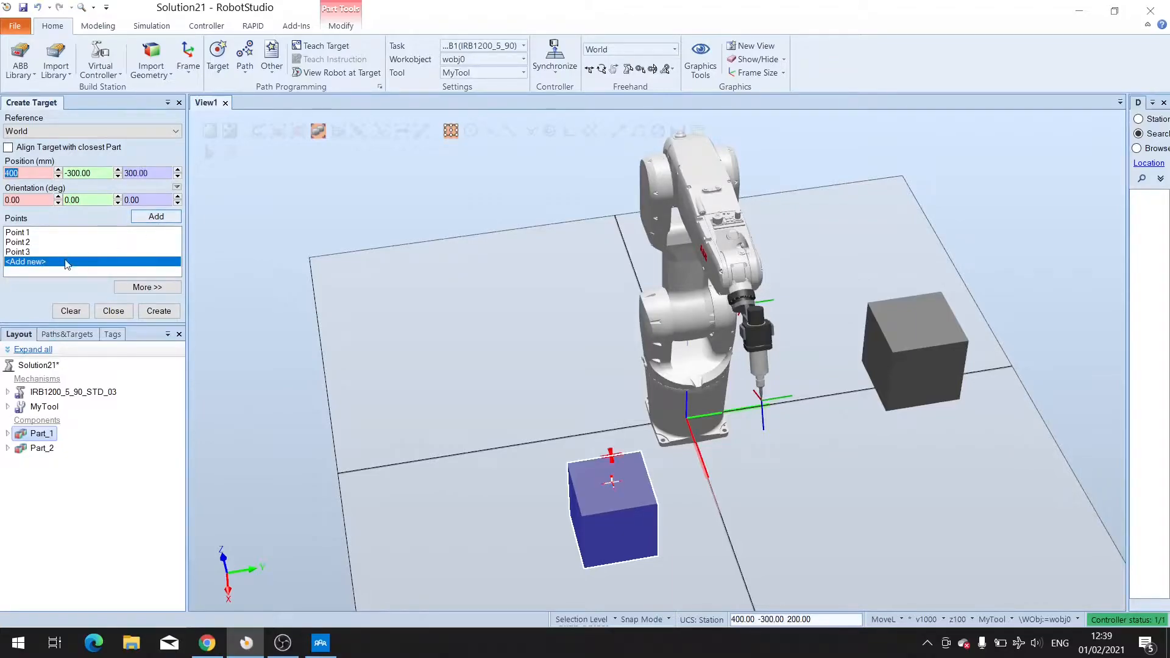
pyautogui.click(23, 243)
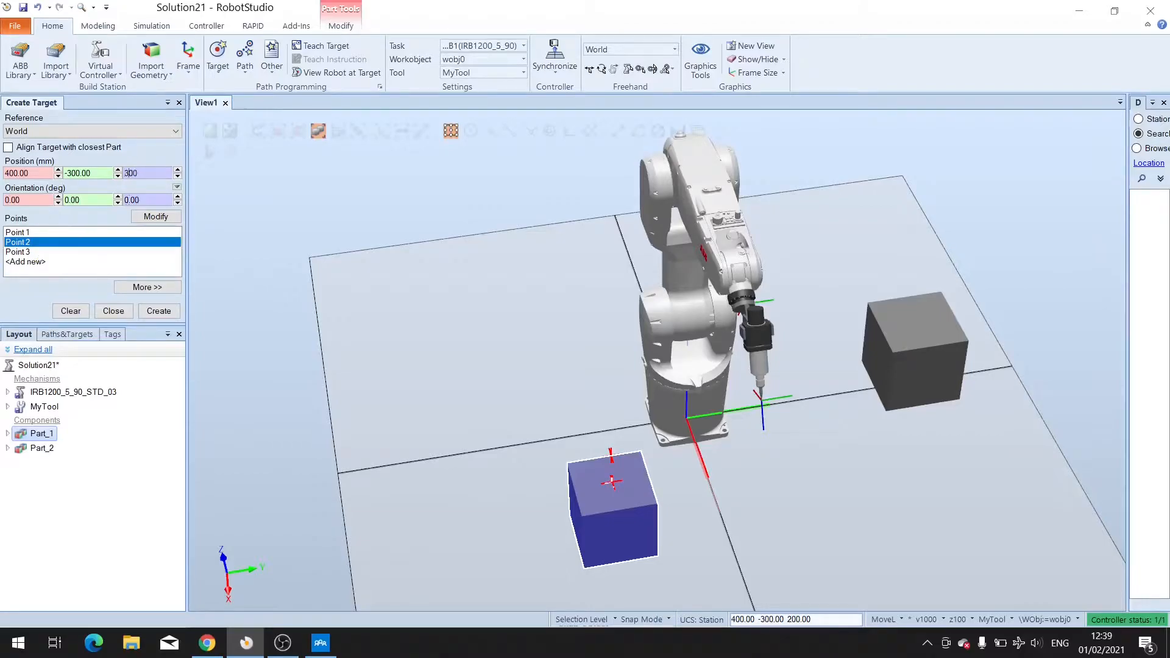
pyautogui.click(156, 217)
# Create the targets from the point list and delete Target_30.
pyautogui.click(51, 252)
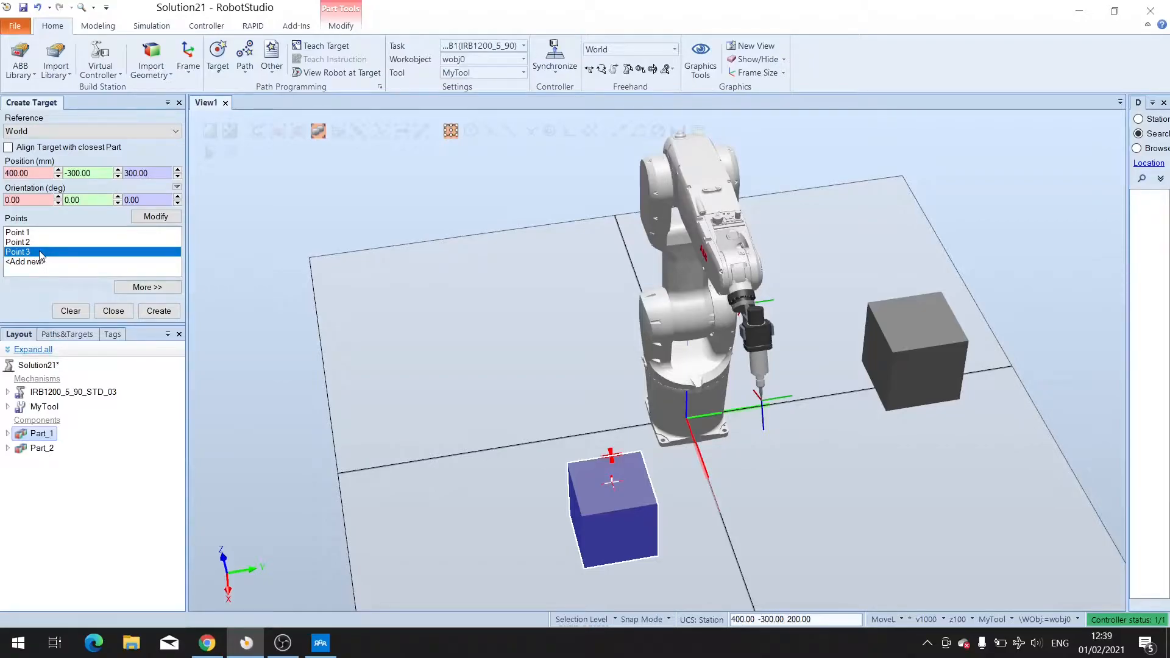
pyautogui.click(159, 312)
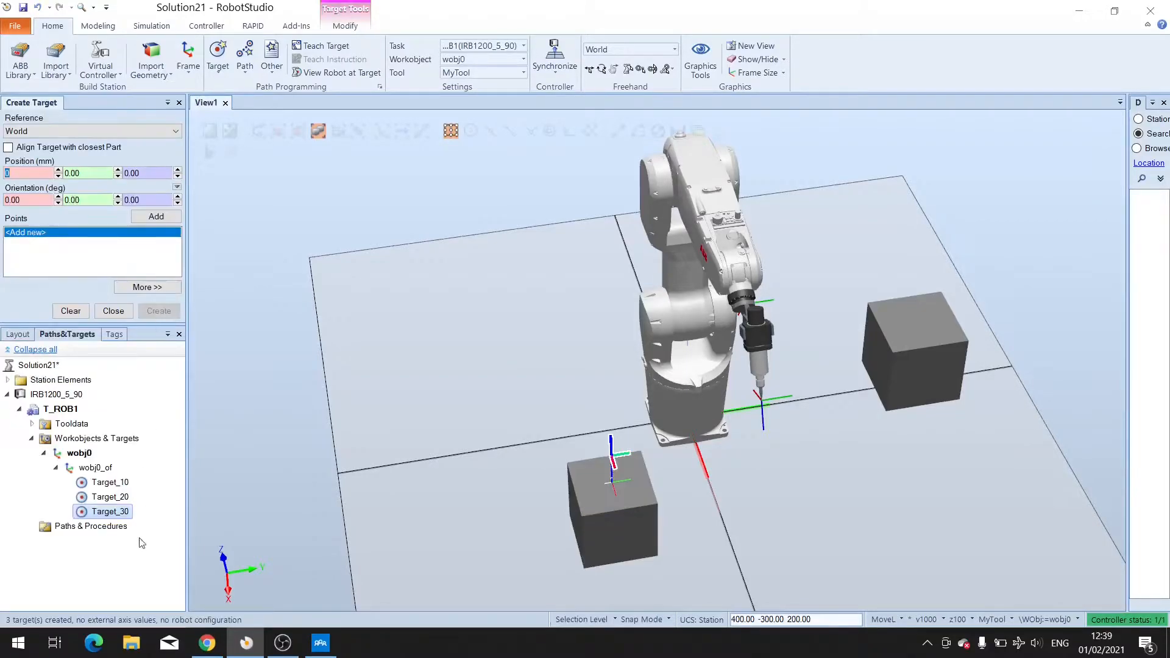
pyautogui.rightClick(112, 516)
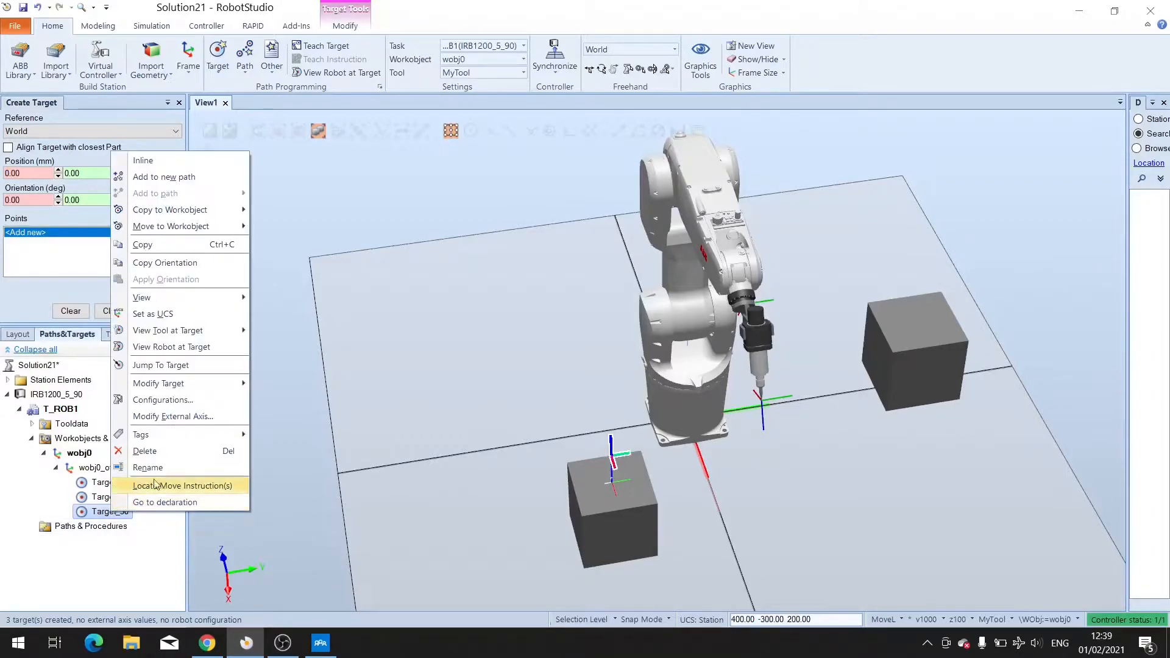
pyautogui.click(150, 461)
# Select Target_10 and Target_20 to inspect their positions on the box.
pyautogui.click(110, 483)
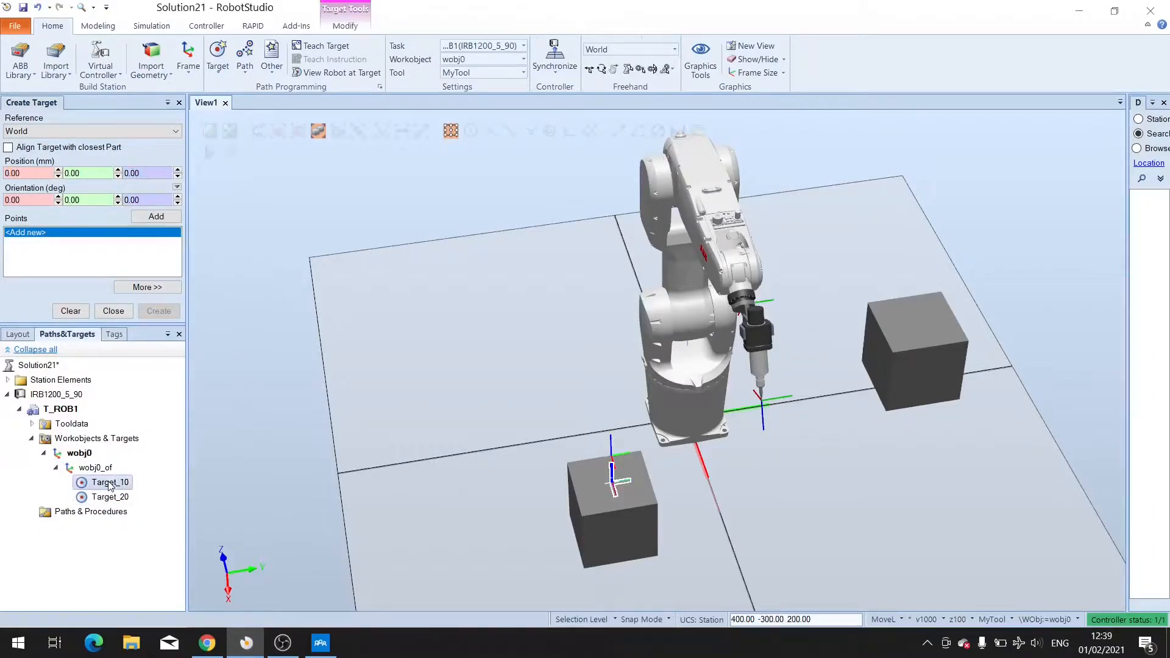
pyautogui.moveTo(598, 465)
pyautogui.keyDown('ctrl'); pyautogui.keyDown('shift'); pyautogui.mouseDown()
pyautogui.moveTo(634, 428)
pyautogui.moveTo(593, 447)
pyautogui.mouseUp(); pyautogui.keyUp('shift'); pyautogui.keyUp('ctrl')
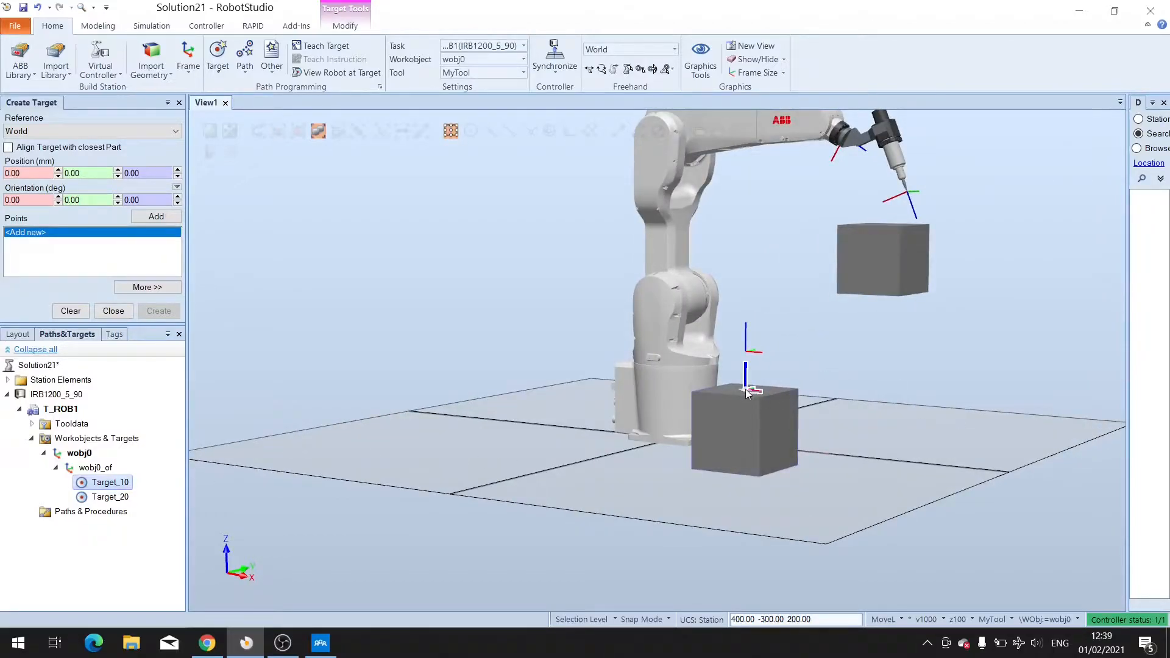
pyautogui.click(120, 497)
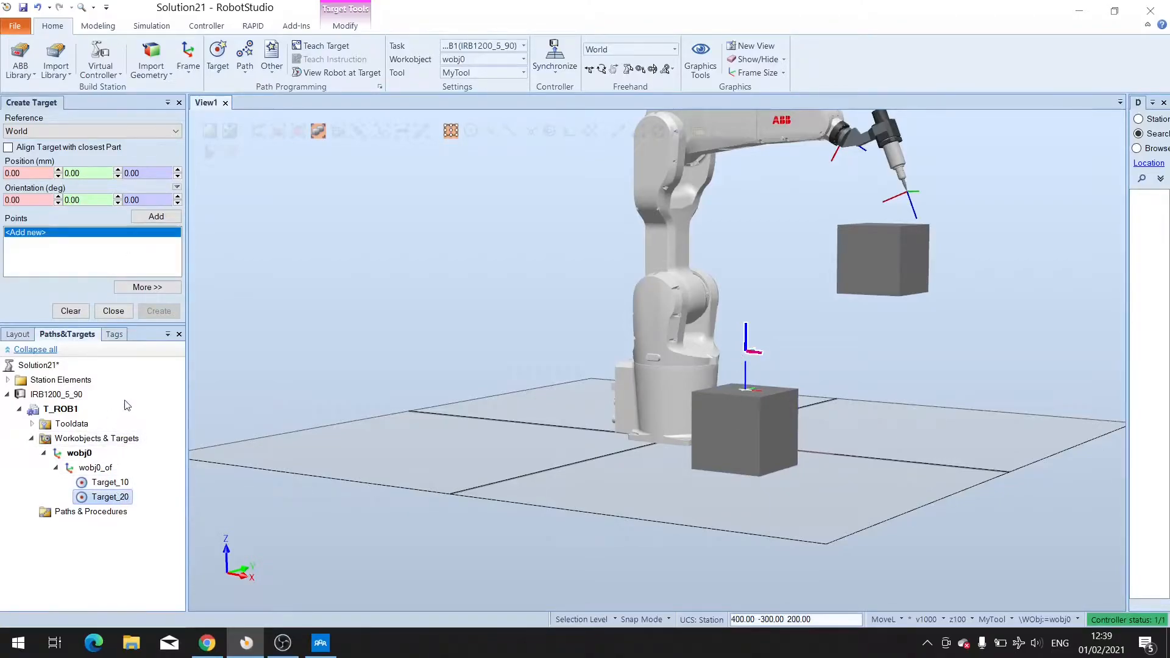
pyautogui.keyDown('ctrl'); pyautogui.keyDown('shift'); pyautogui.moveTo(868, 287); pyautogui.dragTo(826, 354); pyautogui.keyUp('shift'); pyautogui.keyUp('ctrl')
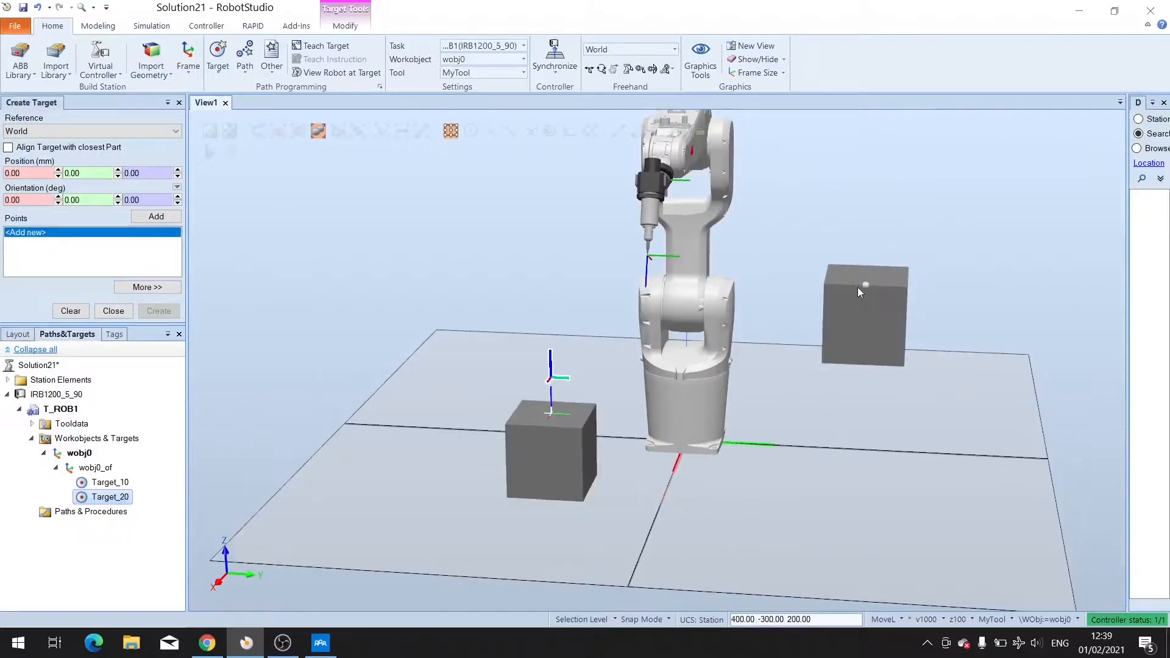
pyautogui.keyDown('ctrl'); pyautogui.keyDown('shift'); pyautogui.moveTo(818, 384); pyautogui.dragTo(809, 434); pyautogui.keyUp('shift'); pyautogui.keyUp('ctrl')
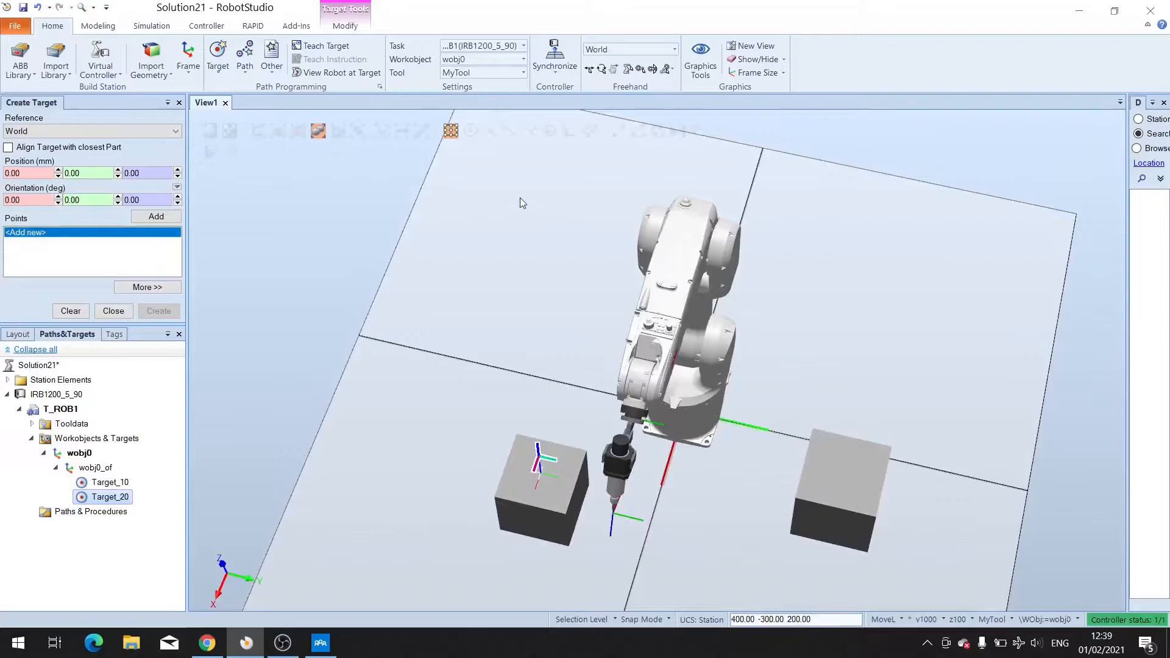
# Snap a new target point to the top centre of the second box.
pyautogui.click(454, 133)
pyautogui.click(844, 469)
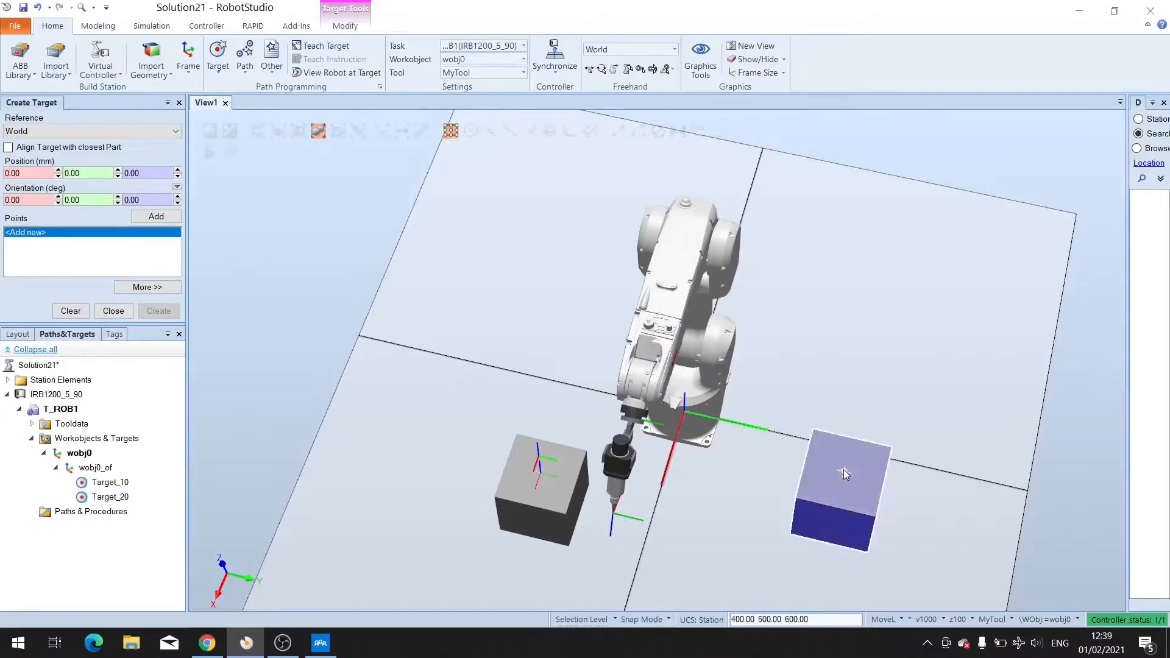
pyautogui.click(34, 174)
pyautogui.click(846, 473)
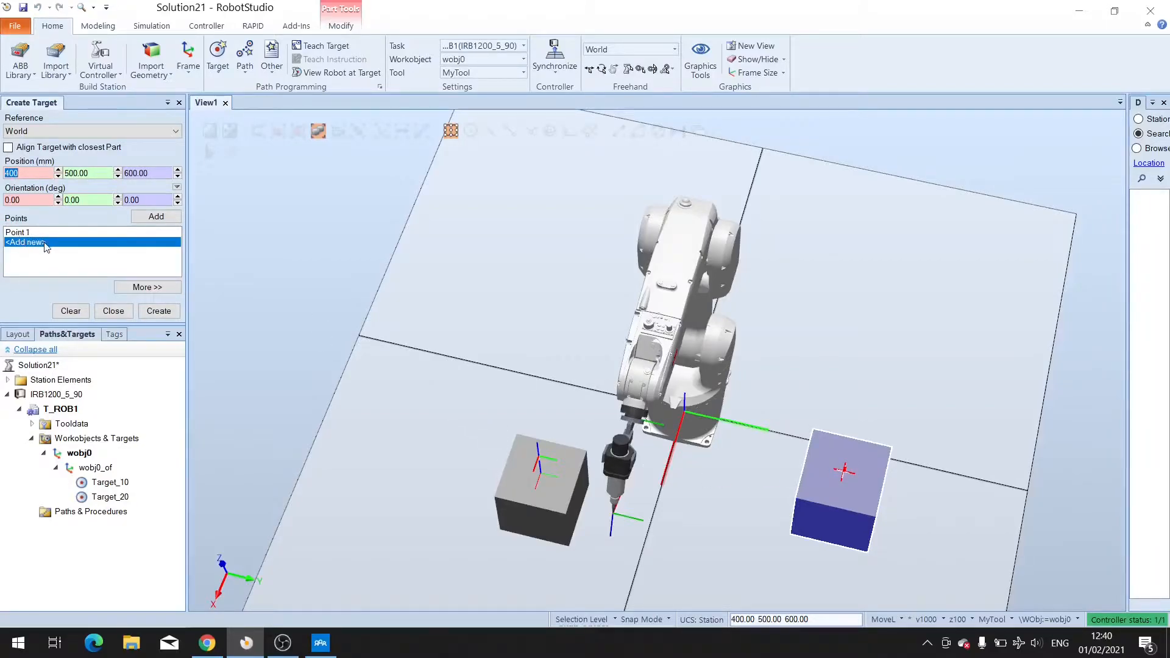
# Add a second point with Z set to 700 mm and create both targets.
pyautogui.click(129, 172)
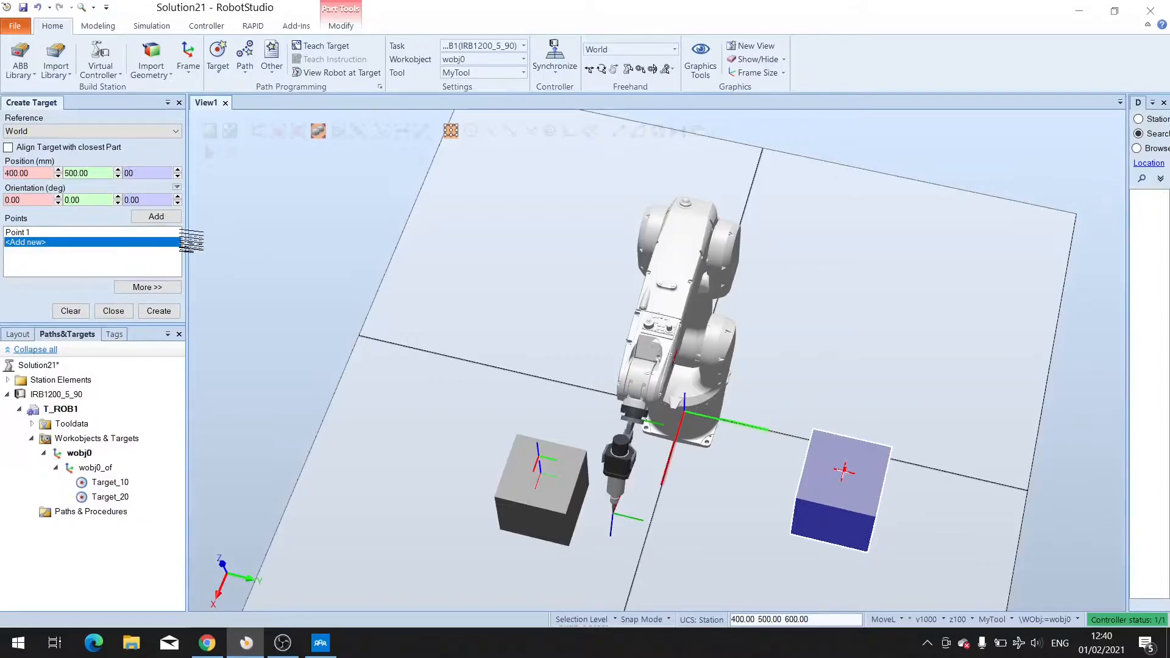
pyautogui.write('700.')
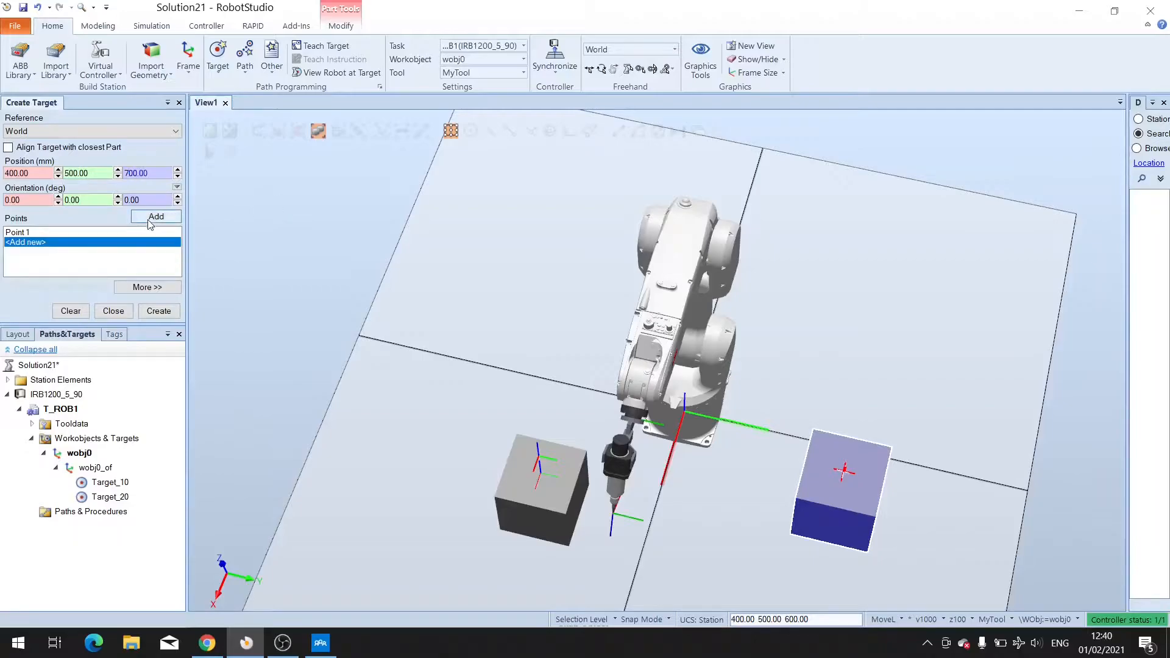
pyautogui.click(149, 217)
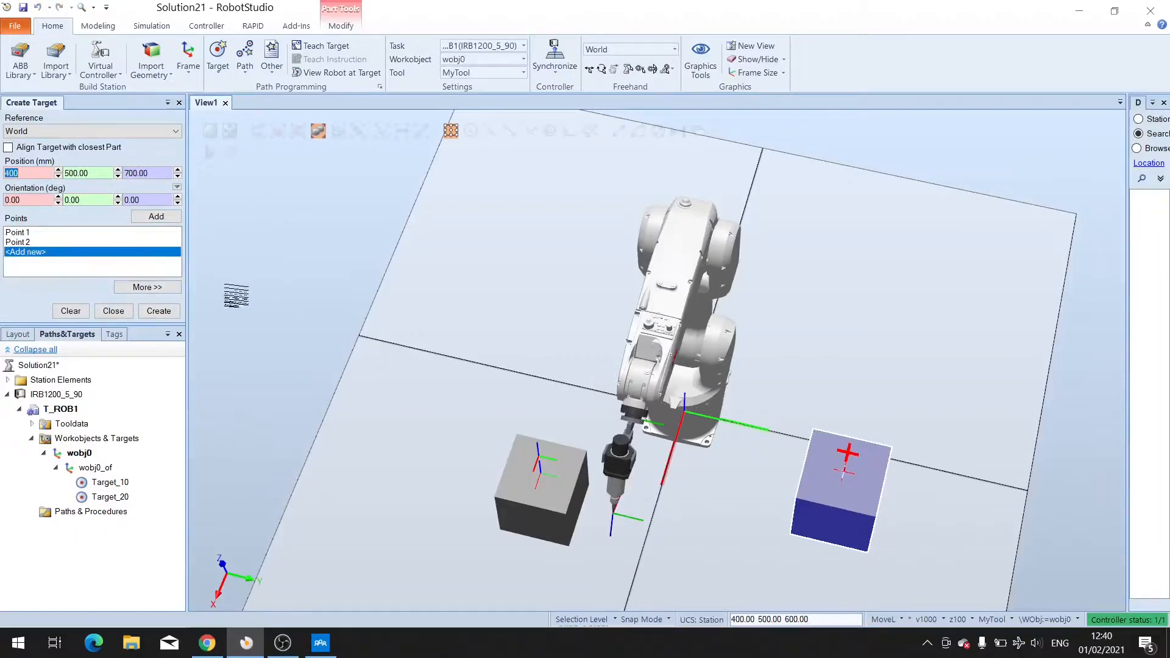
pyautogui.click(153, 313)
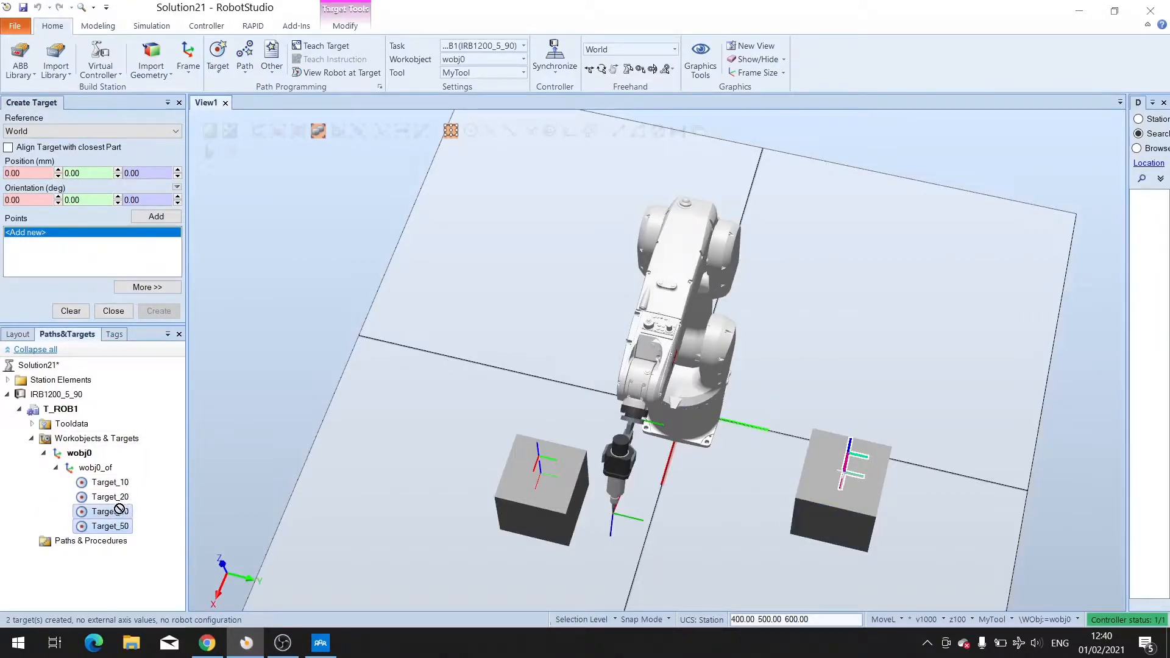
# Select each target in the list to review its location in the view.
pyautogui.keyDown('ctrl'); pyautogui.keyDown('shift'); pyautogui.moveTo(305, 426); pyautogui.dragTo(381, 392); pyautogui.keyUp('shift'); pyautogui.keyUp('ctrl')
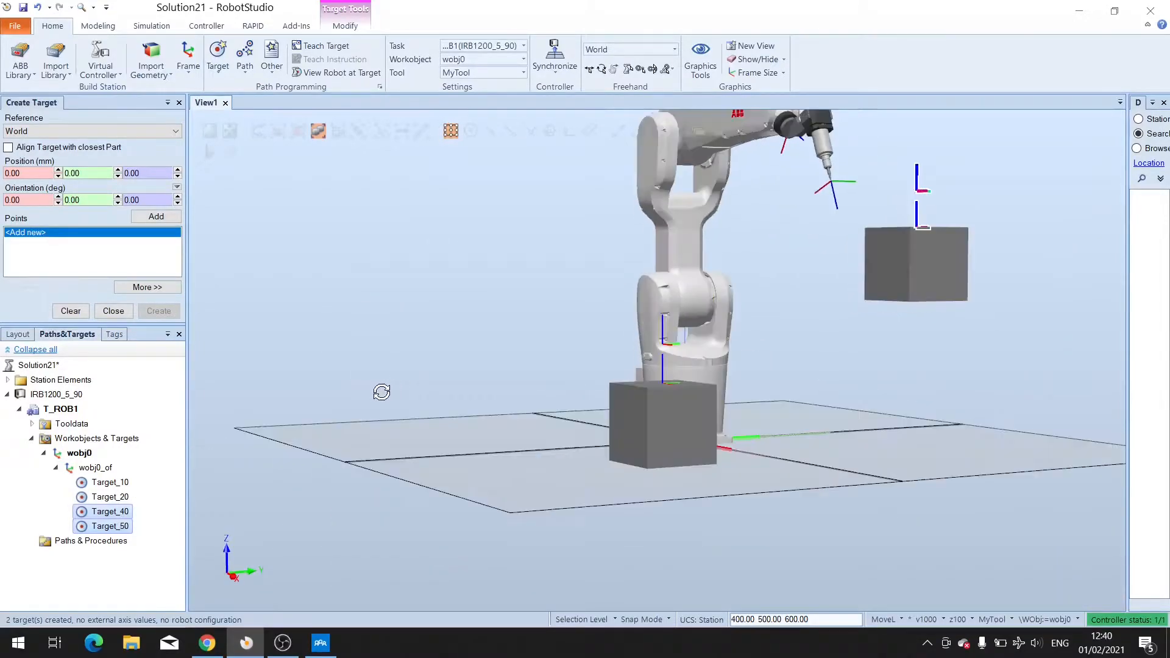
pyautogui.click(121, 483)
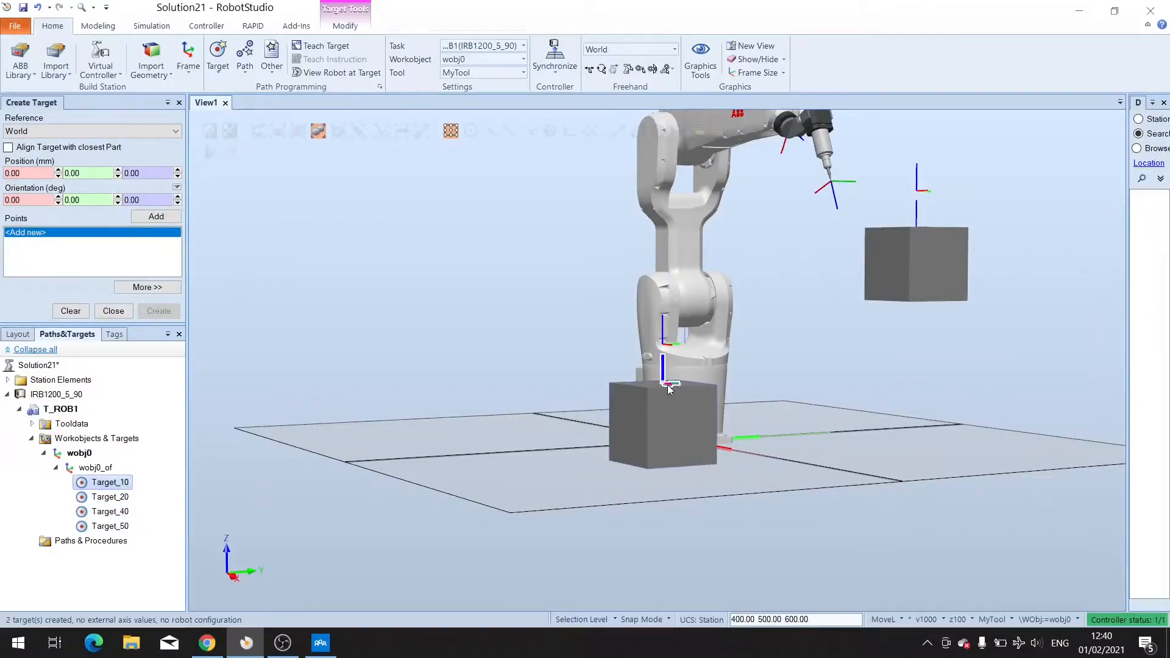
pyautogui.click(110, 497)
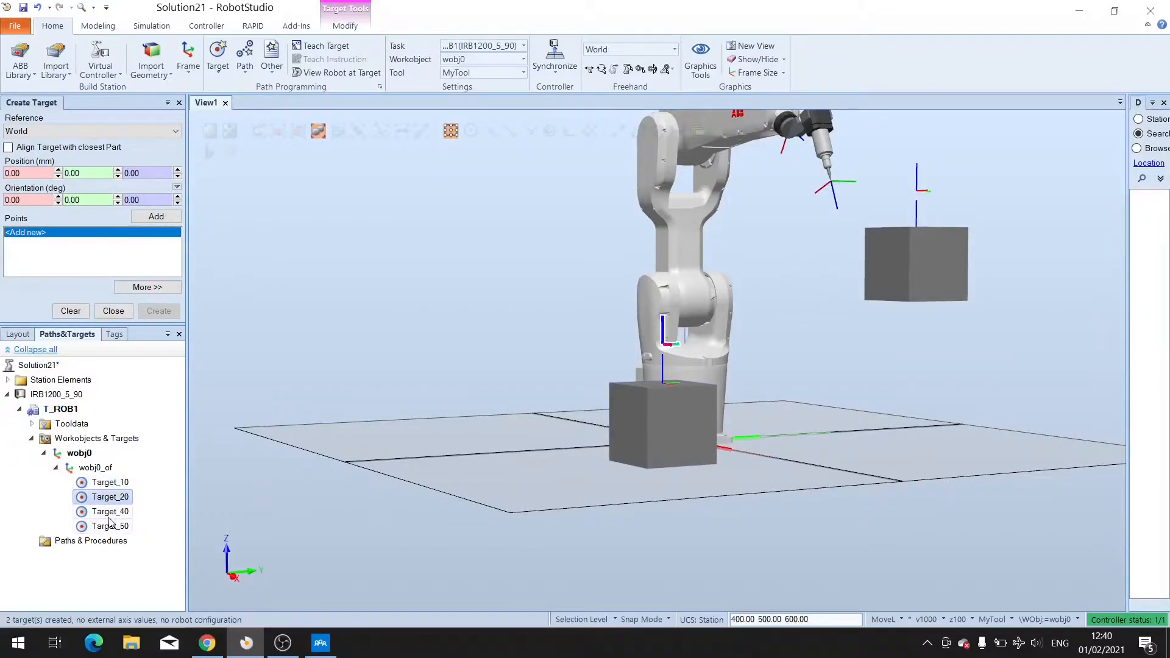
pyautogui.click(109, 514)
pyautogui.click(111, 522)
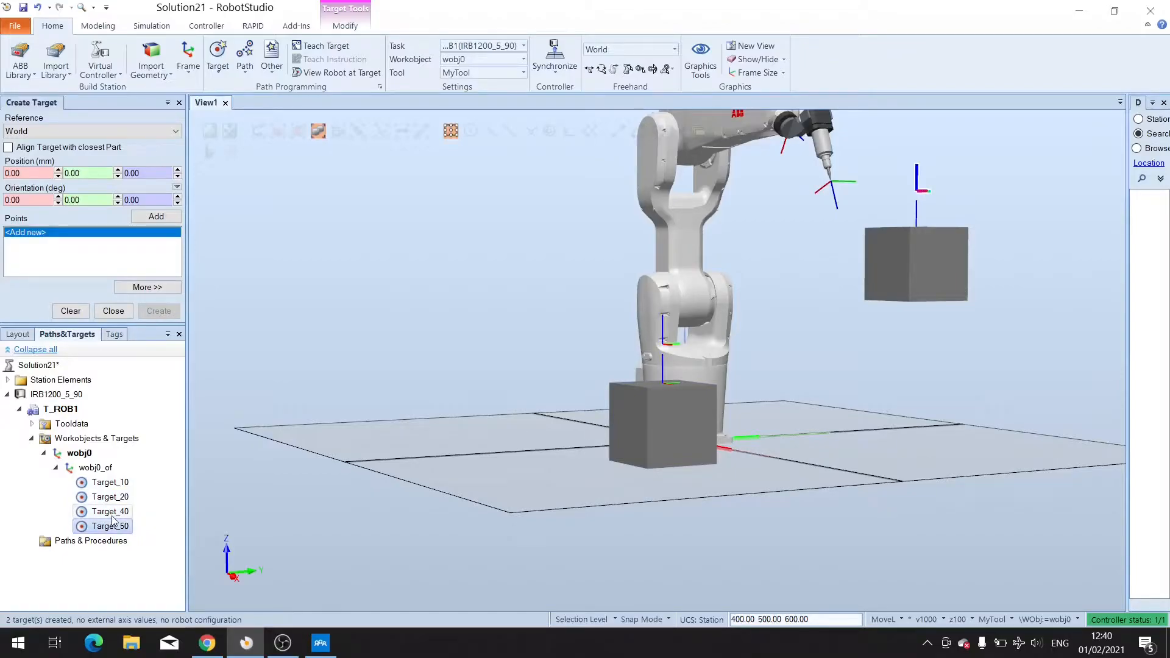
pyautogui.click(112, 482)
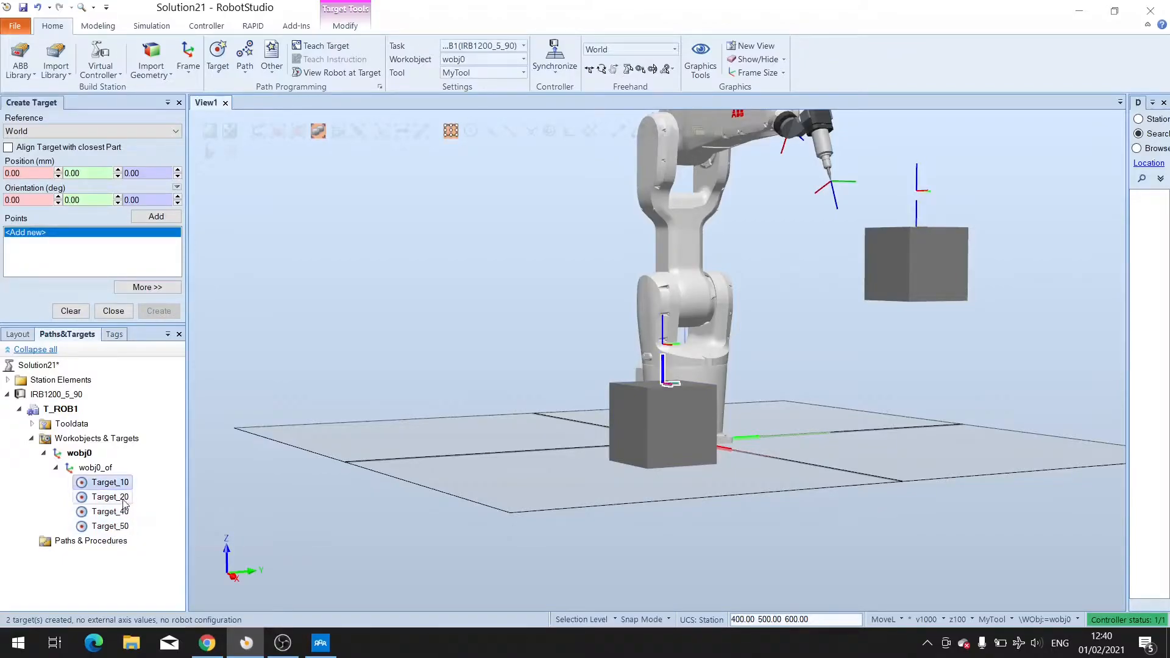
pyautogui.click(111, 526)
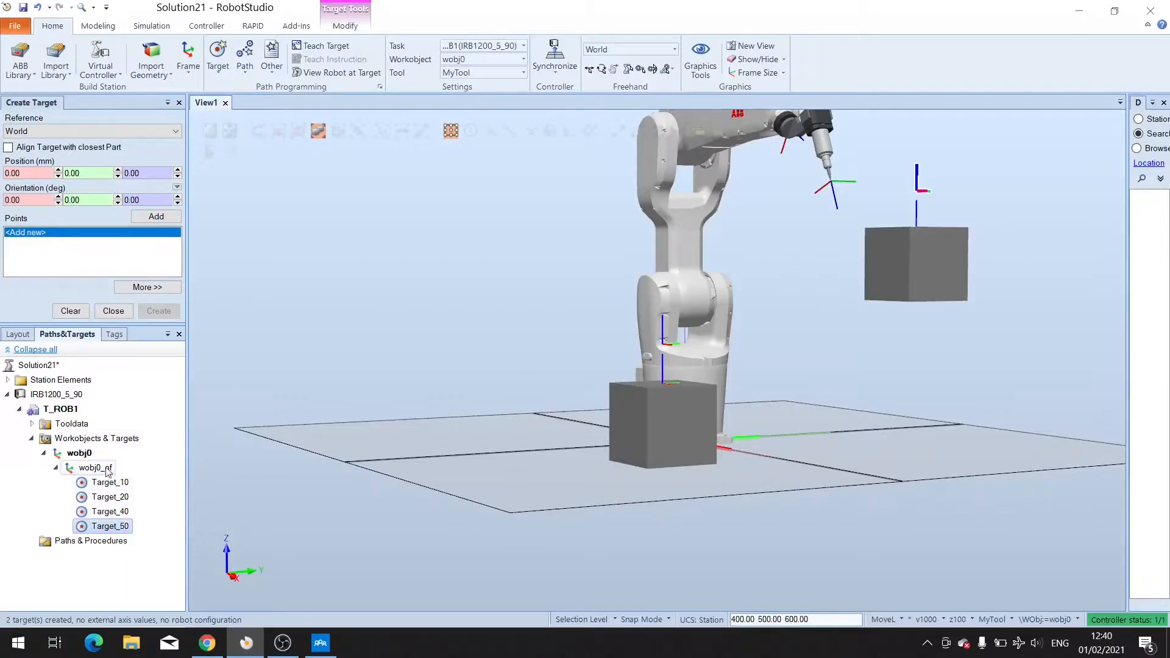
# Teach a new target at the robot's current position using MyTool and wobj0, and select it in the list.
pyautogui.keyDown('ctrl'); pyautogui.keyDown('shift'); pyautogui.moveTo(838, 444); pyautogui.dragTo(786, 427); pyautogui.keyUp('shift'); pyautogui.keyUp('ctrl')
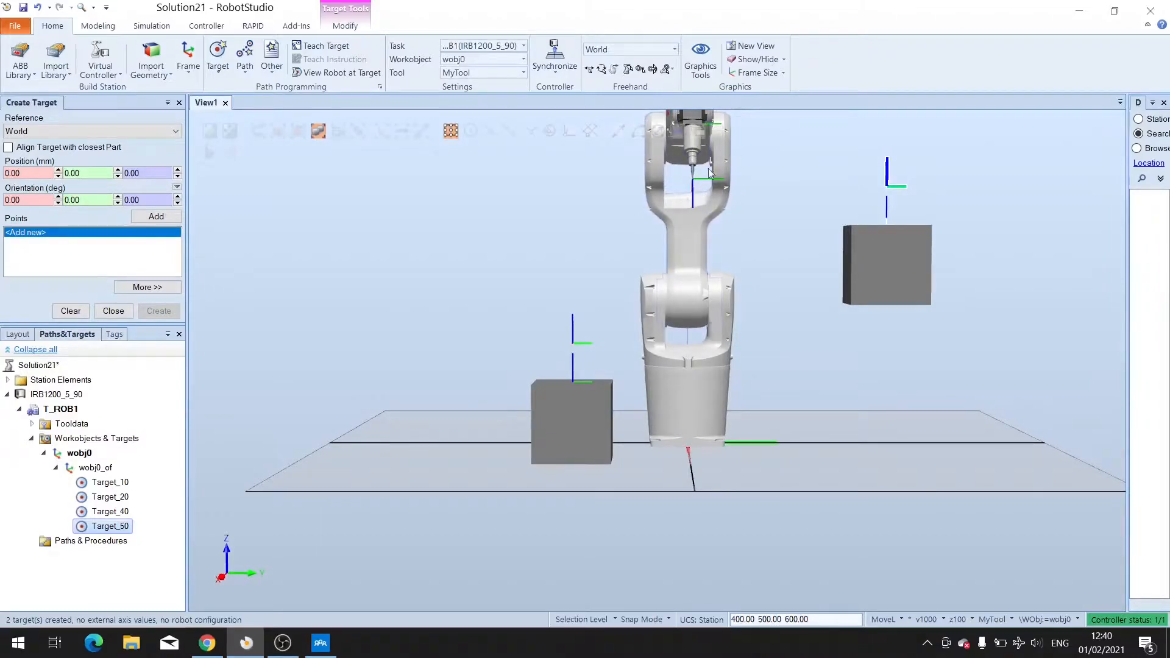
pyautogui.click(449, 74)
pyautogui.click(447, 73)
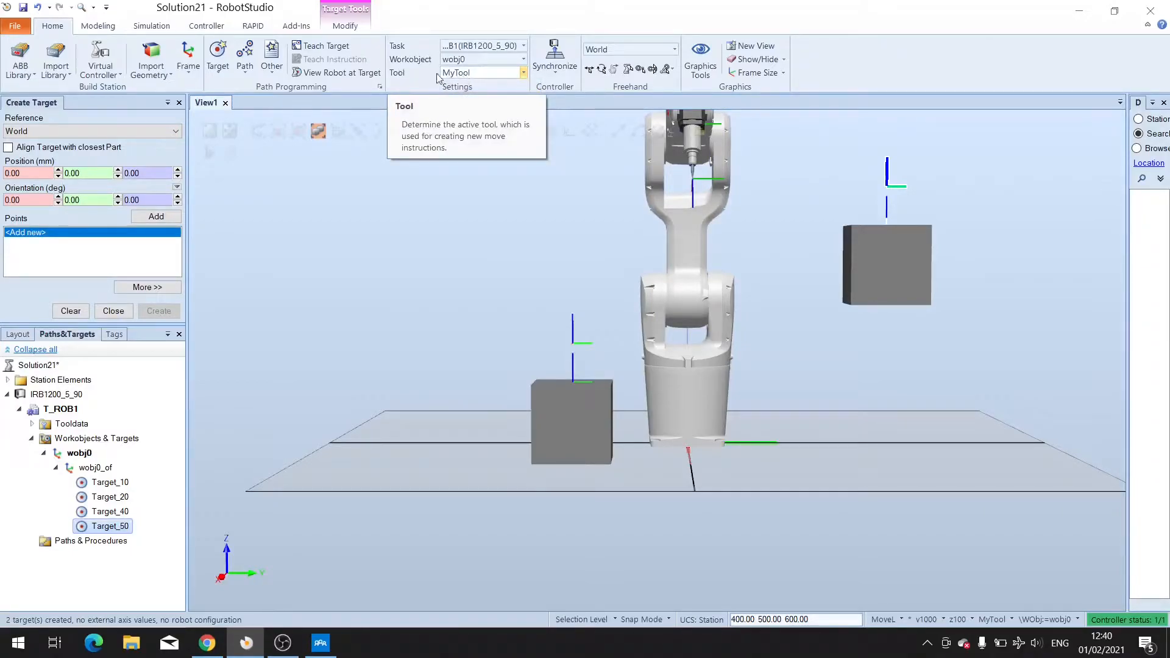
pyautogui.click(335, 48)
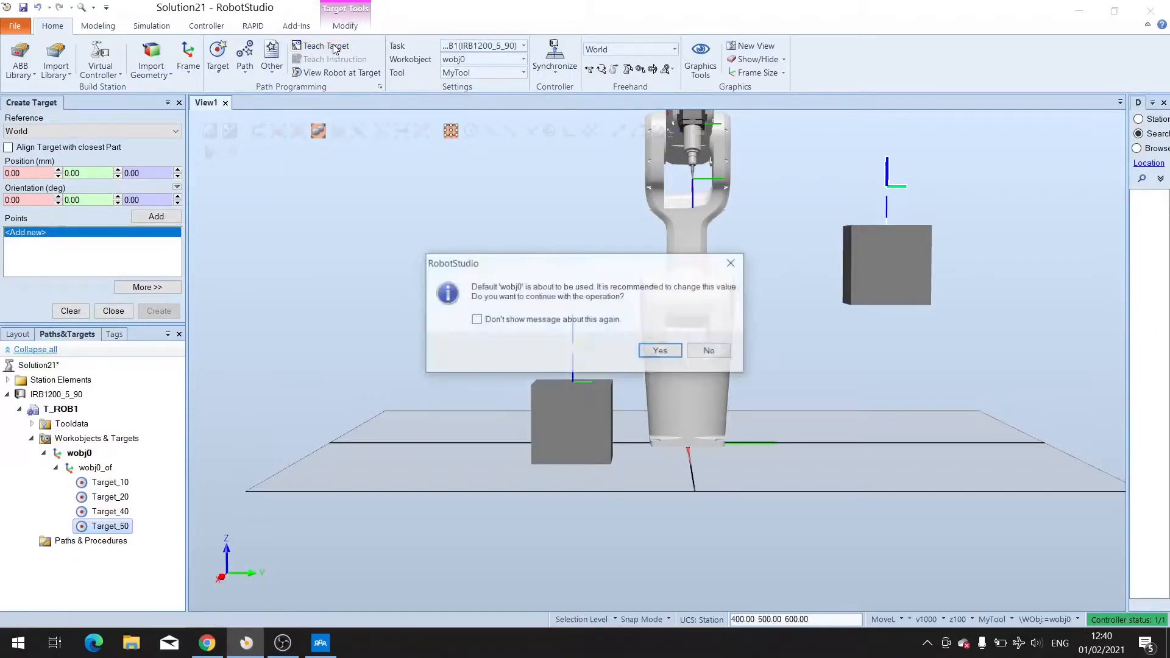
pyautogui.click(661, 352)
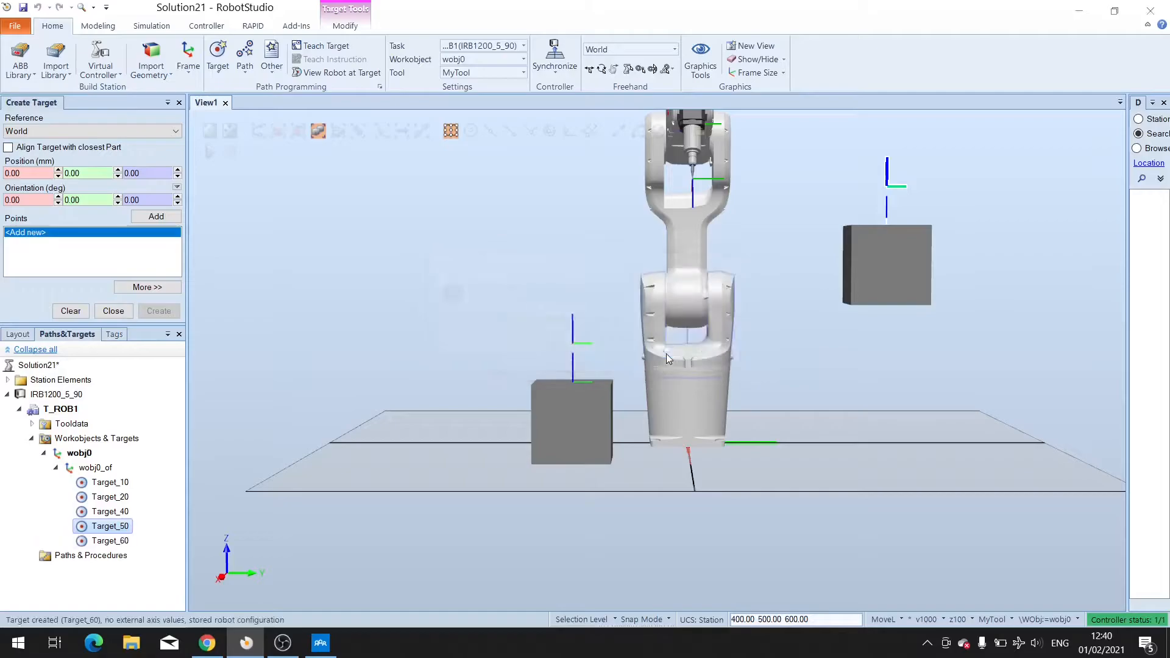
pyautogui.click(113, 541)
pyautogui.click(113, 542)
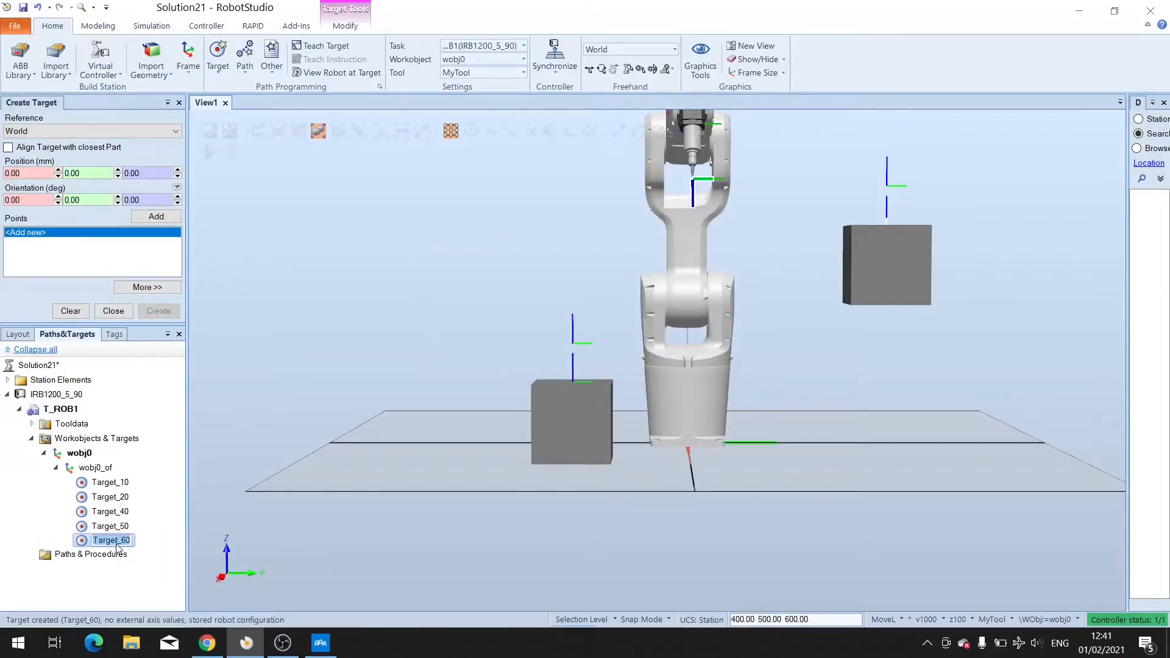
# Rename Target_10 as Box1.
pyautogui.click(120, 483)
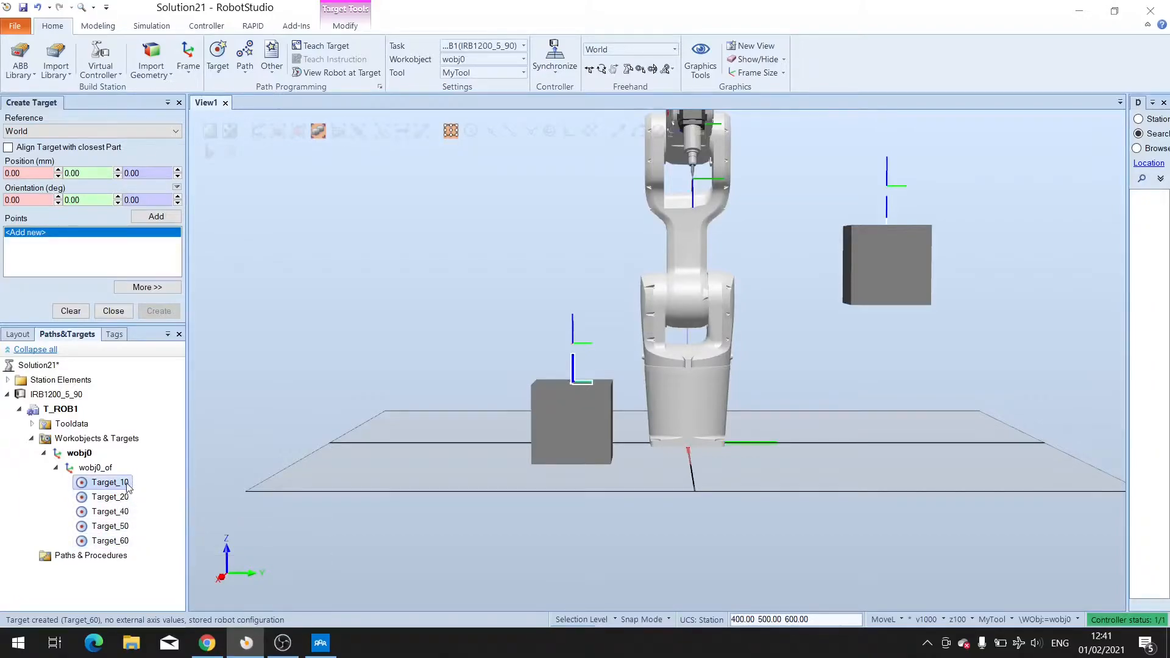
pyautogui.keyDown('ctrl'); pyautogui.keyDown('shift'); pyautogui.moveTo(393, 524); pyautogui.dragTo(494, 507); pyautogui.keyUp('shift'); pyautogui.keyUp('ctrl')
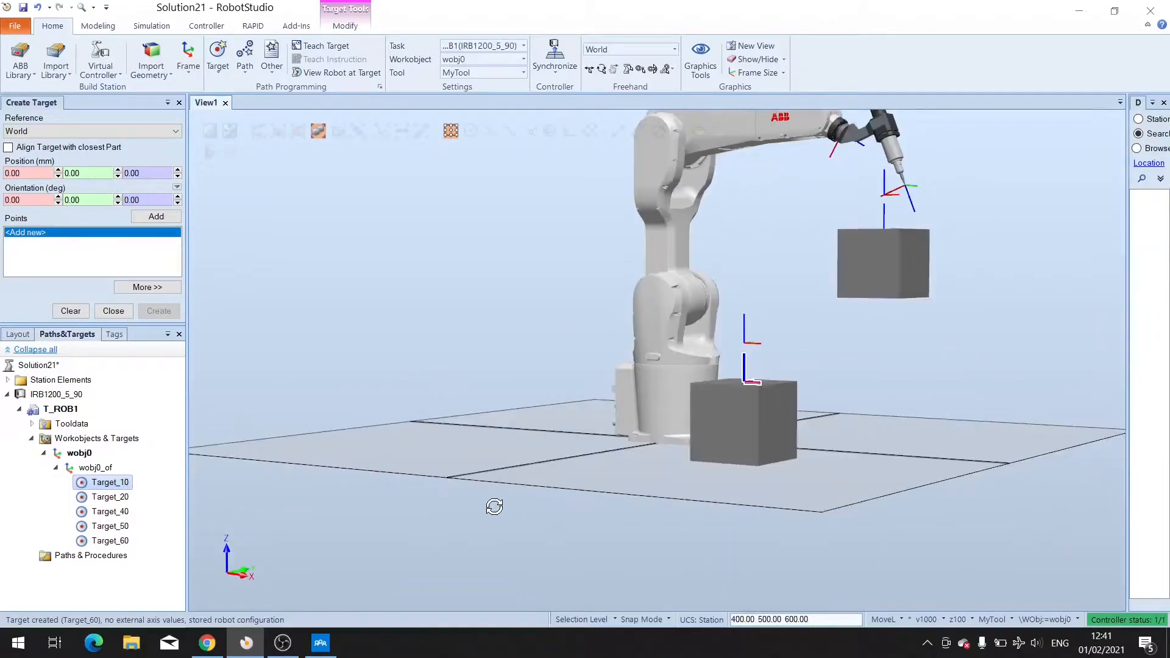
pyautogui.rightClick(124, 488)
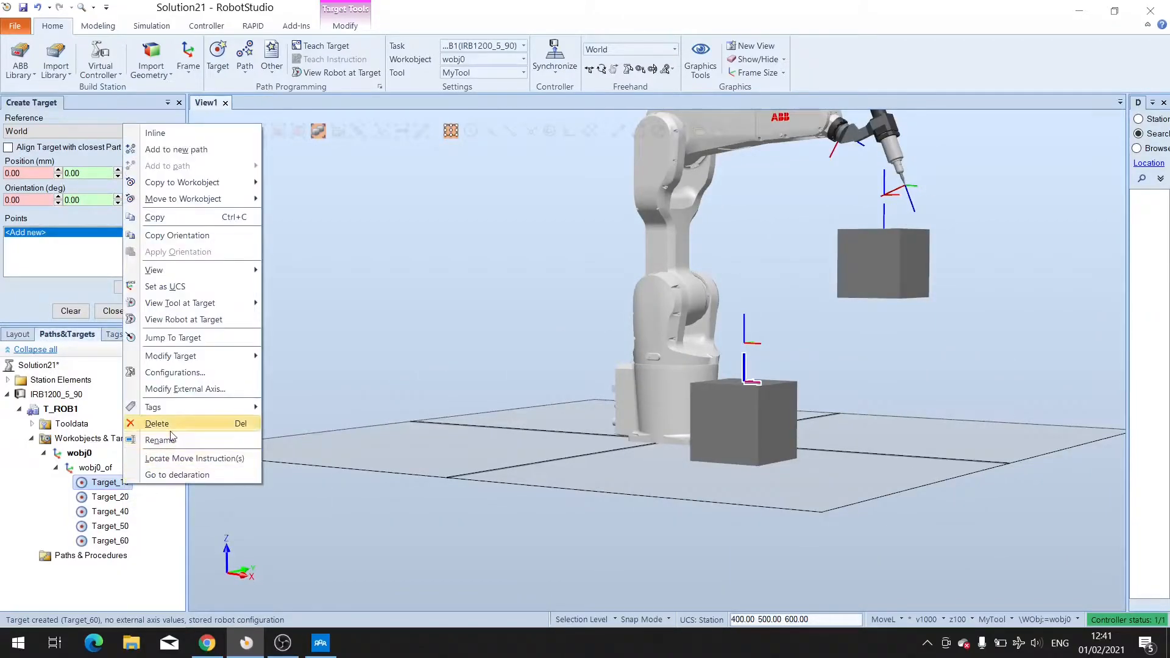
pyautogui.click(187, 439)
pyautogui.press('BackSpace')
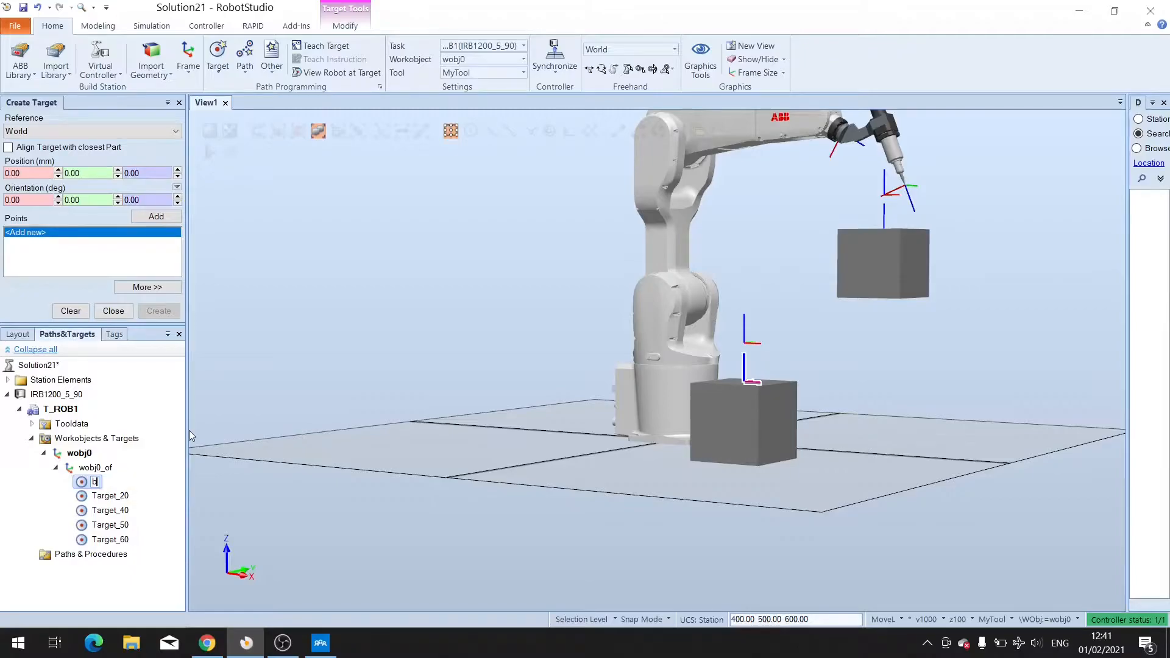
pyautogui.write('Box1')
pyautogui.click(112, 500)
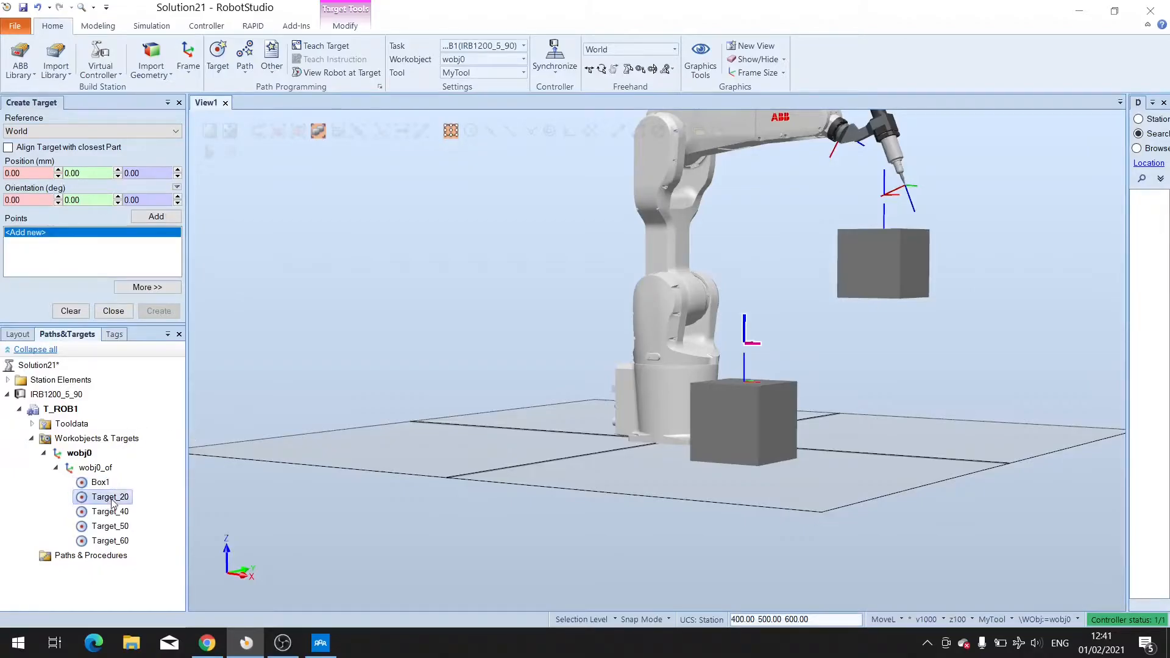
# Rename Target_20 as Box1_up.
pyautogui.rightClick(112, 501)
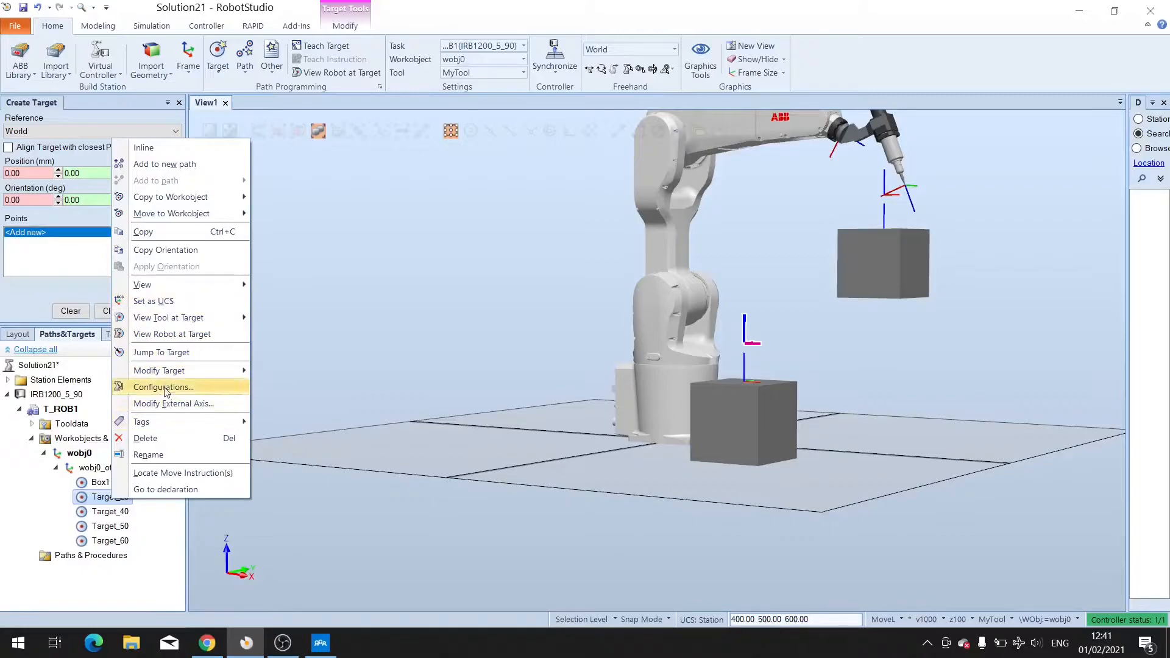
pyautogui.click(158, 455)
pyautogui.write('Box1_up')
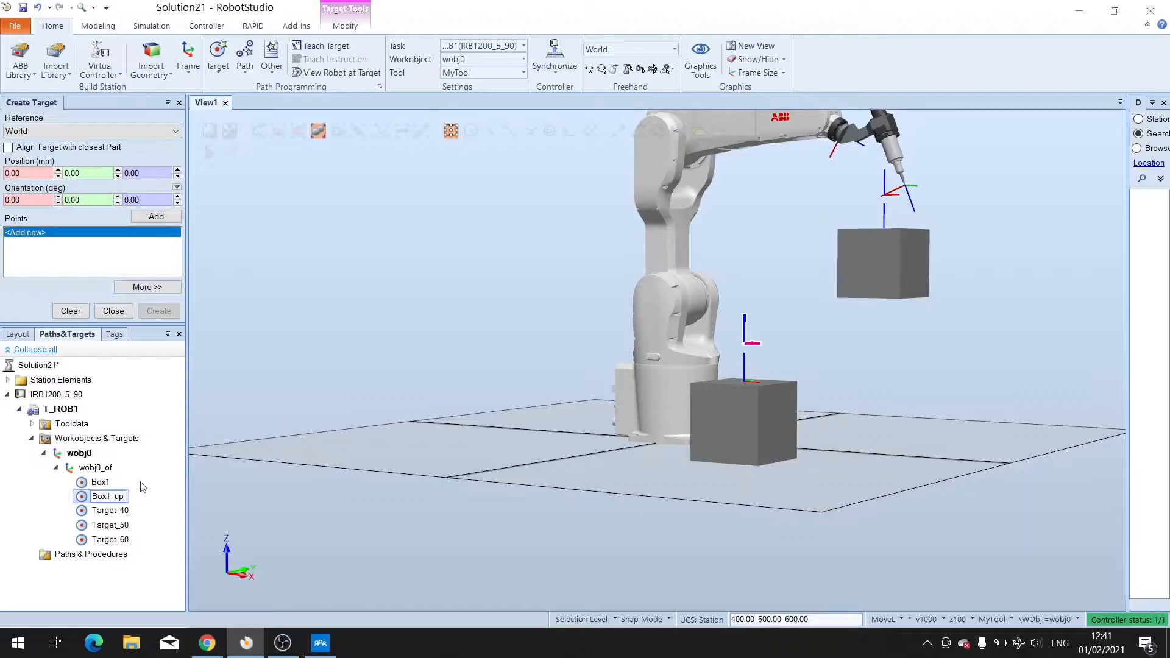
pyautogui.click(106, 512)
# Rename Target_40 as Box2.
pyautogui.rightClick(106, 512)
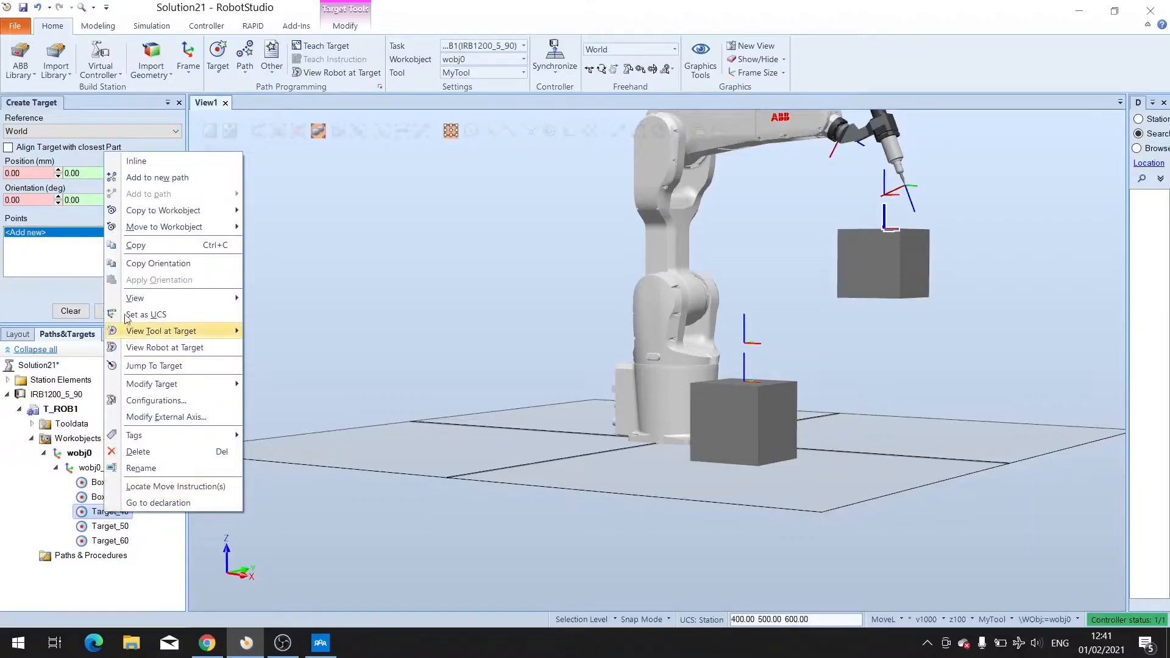
pyautogui.click(156, 469)
pyautogui.write('Box')
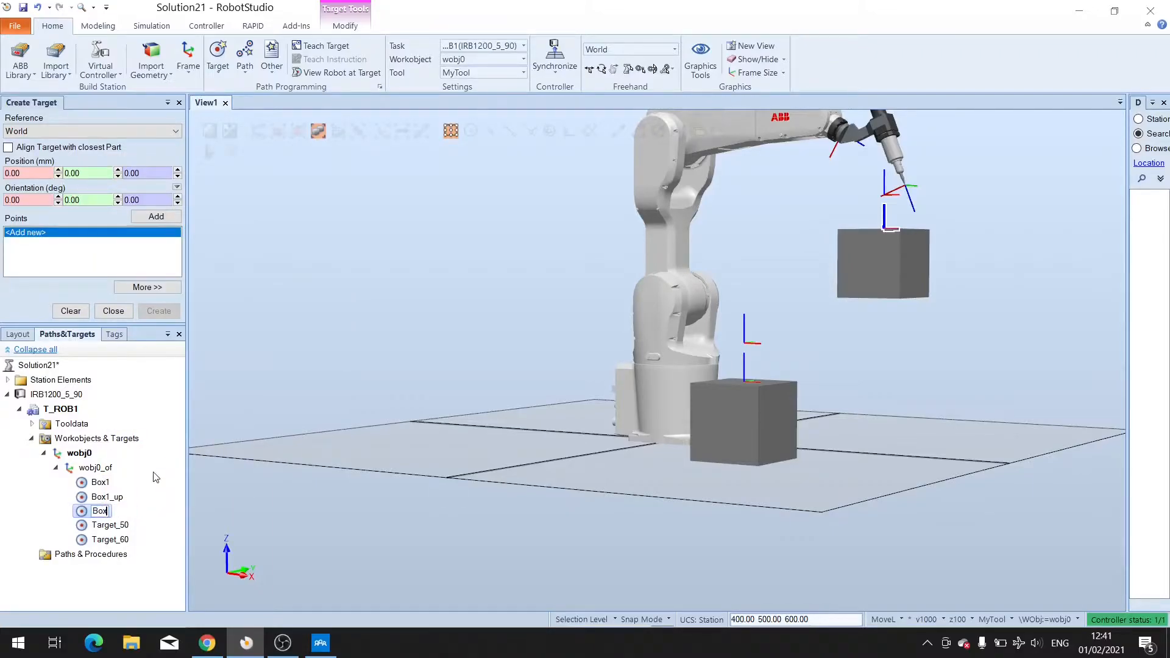
pyautogui.write('2')
pyautogui.click(116, 526)
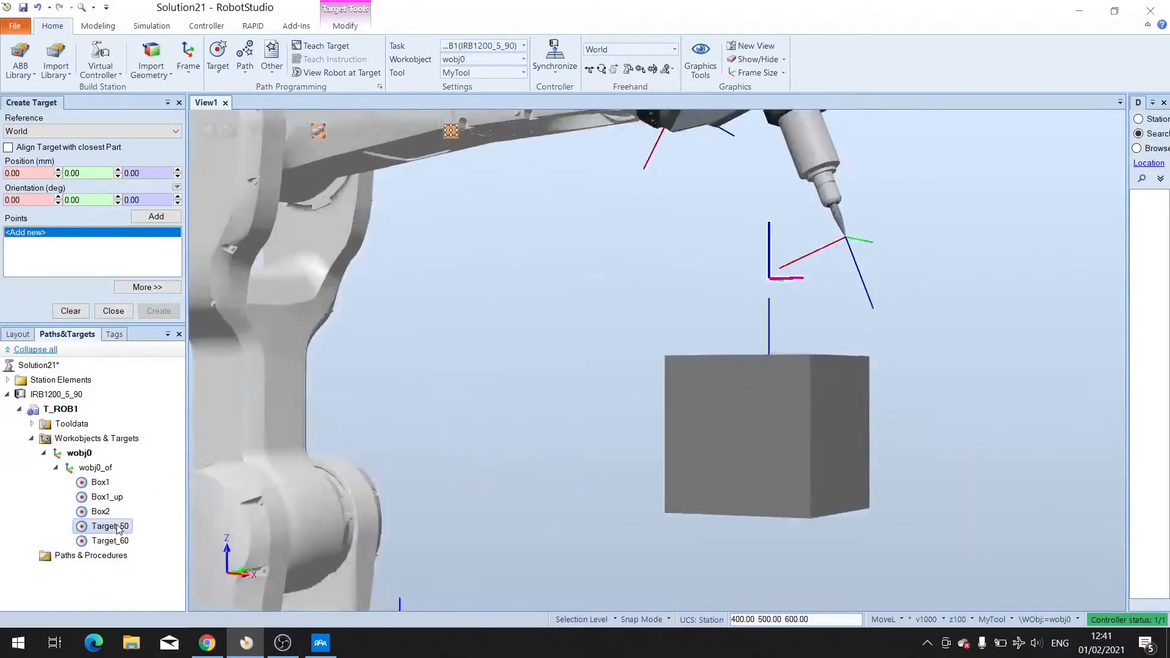
# Rename Target_50 as Box2_up.
pyautogui.click(116, 526)
pyautogui.rightClick(118, 526)
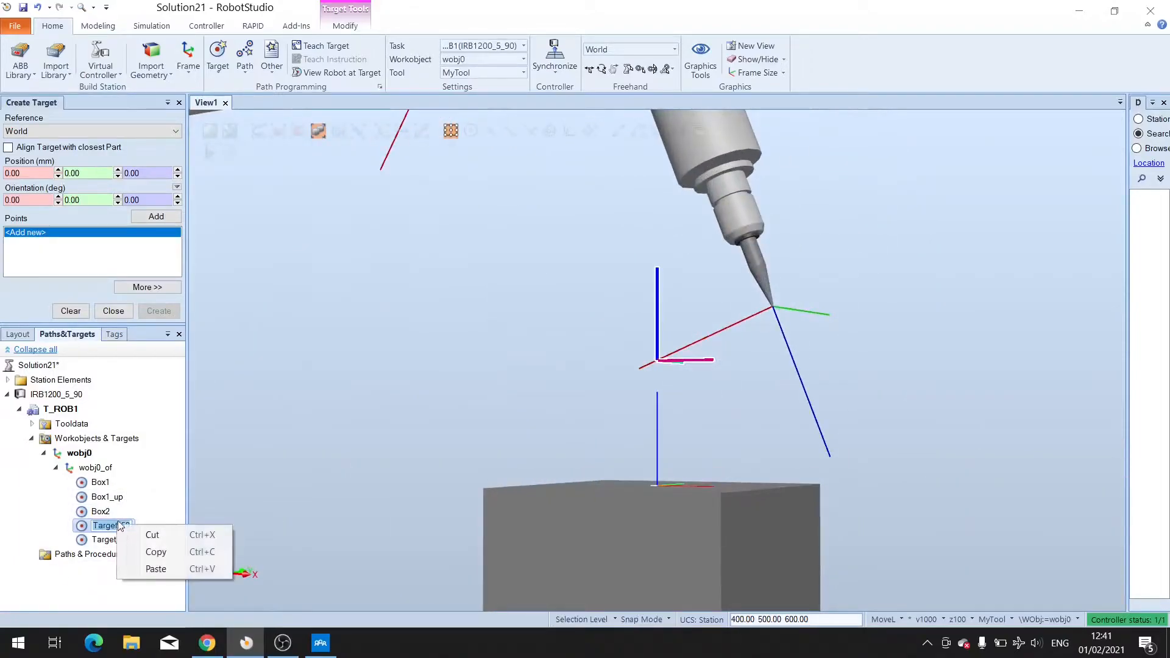
pyautogui.click(149, 552)
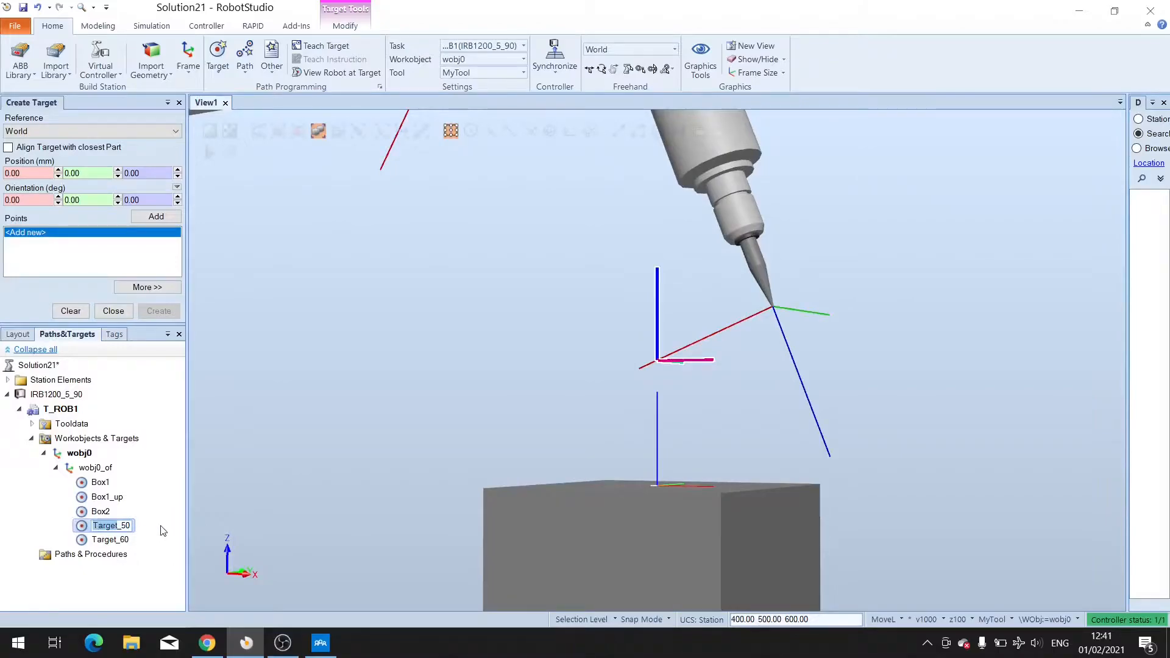
pyautogui.press('BackSpace')
pyautogui.write('Box2_up')
pyautogui.click(105, 545)
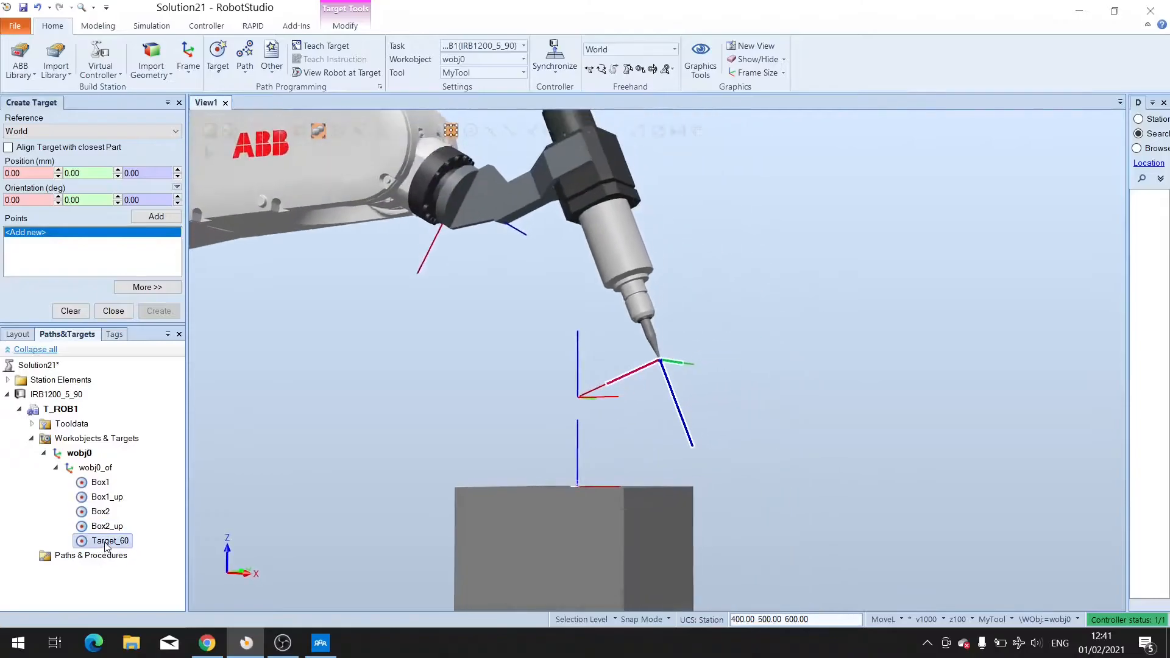
# Rename Target_60 as Home.
pyautogui.click(106, 542)
pyautogui.write('Home')
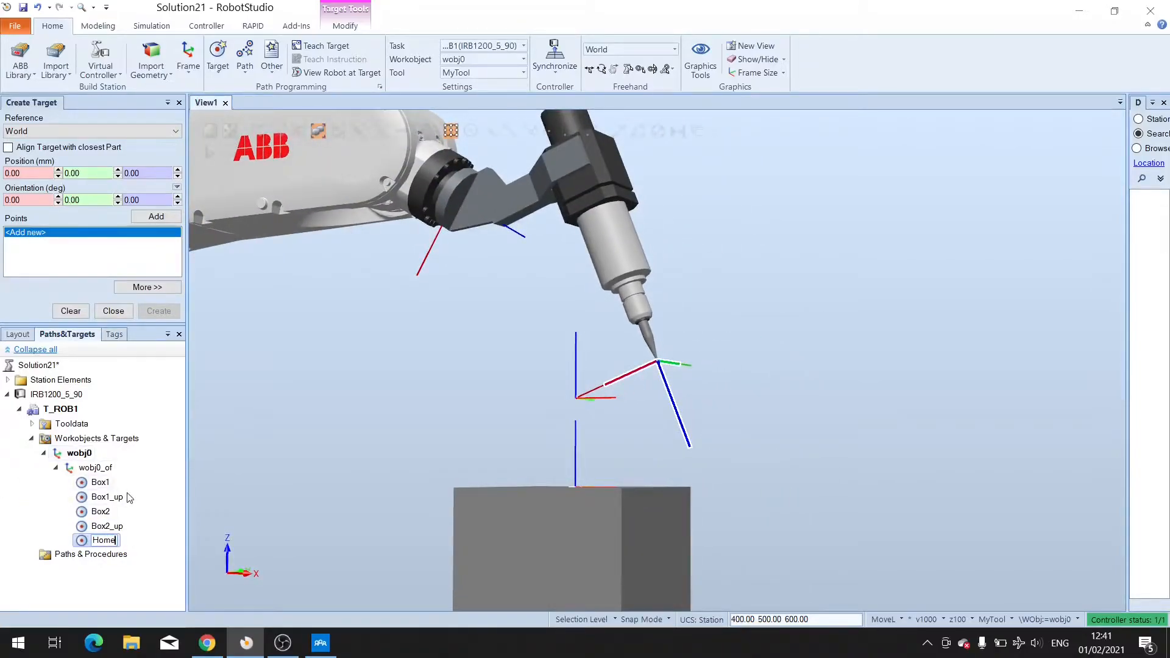
pyautogui.click(265, 480)
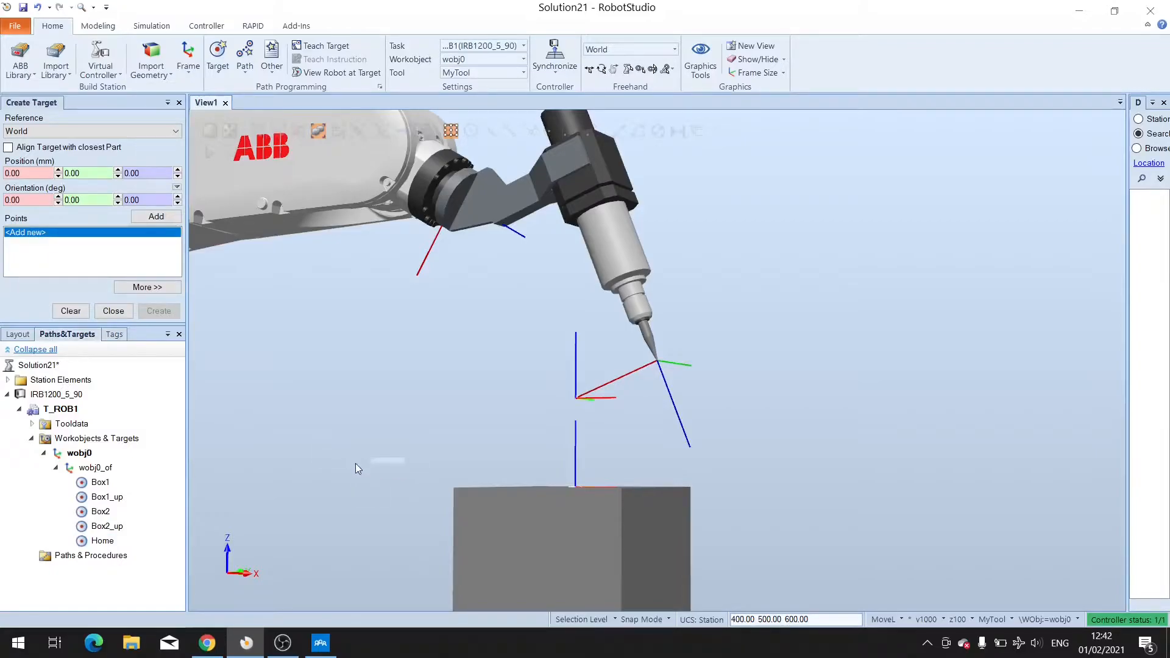
# Display MyTool at the Box1_up target to check the tool orientation there.
pyautogui.keyDown('ctrl'); pyautogui.keyDown('shift'); pyautogui.moveTo(494, 415); pyautogui.dragTo(620, 540); pyautogui.keyUp('shift'); pyautogui.keyUp('ctrl')
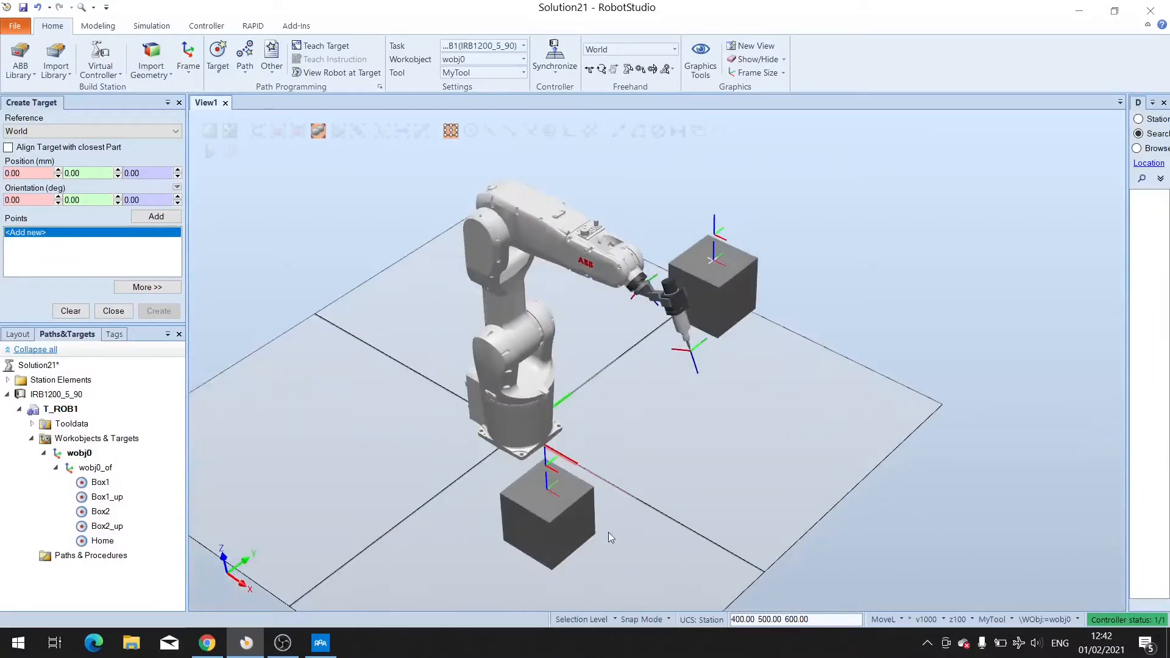
pyautogui.click(103, 499)
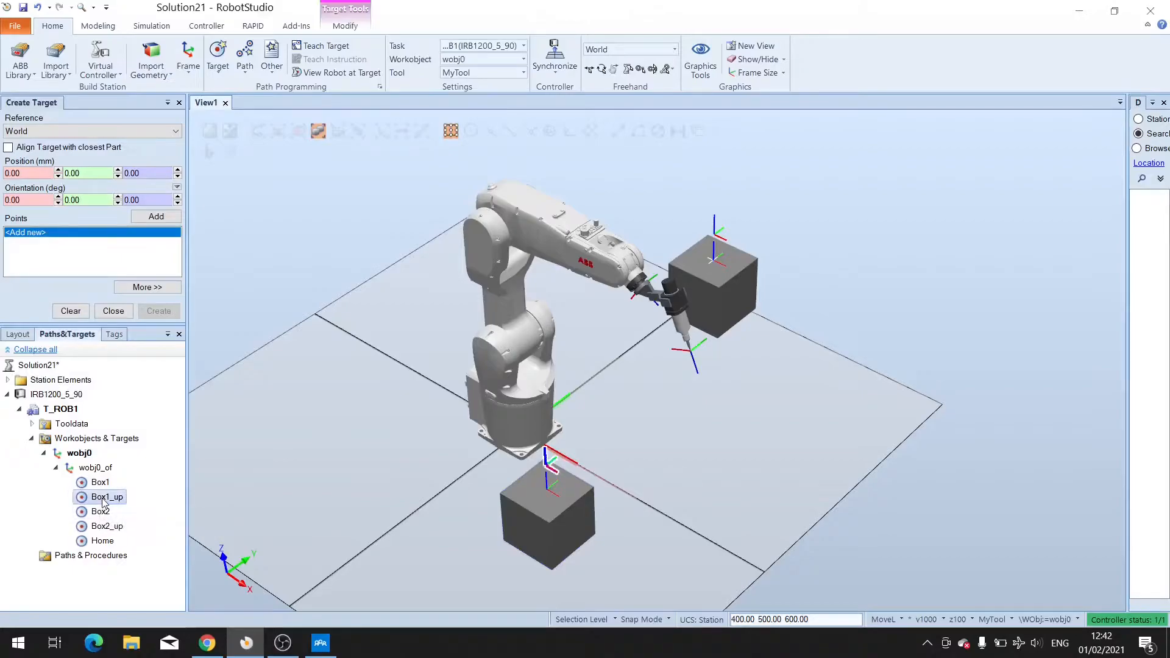
pyautogui.rightClick(104, 501)
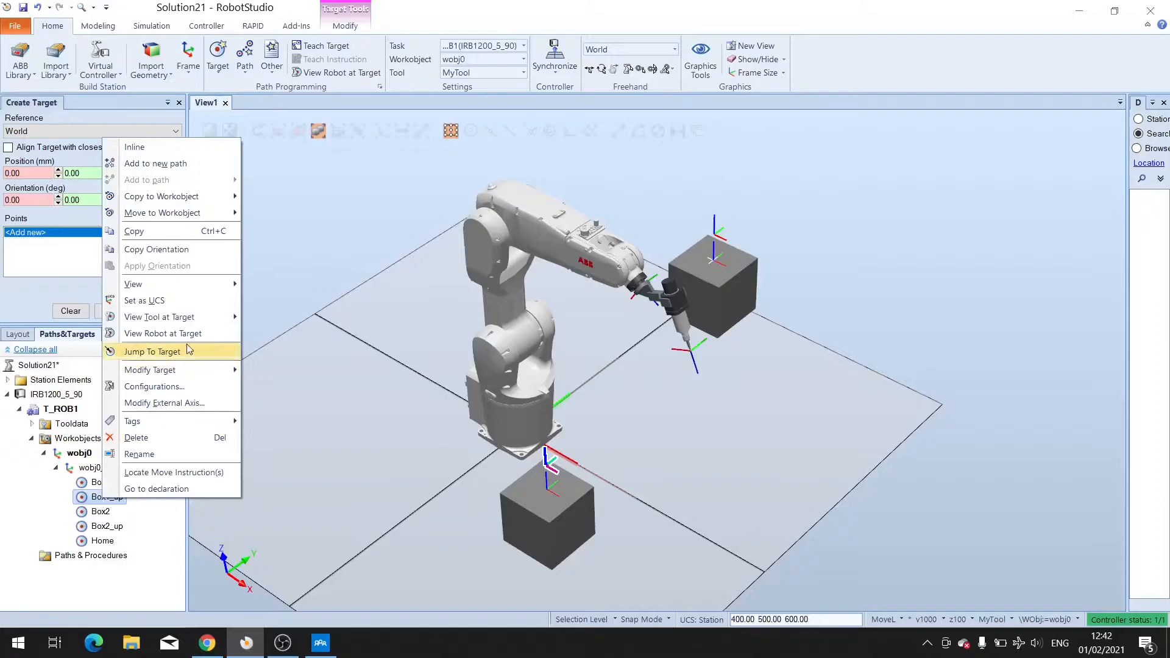
pyautogui.moveTo(144, 318)
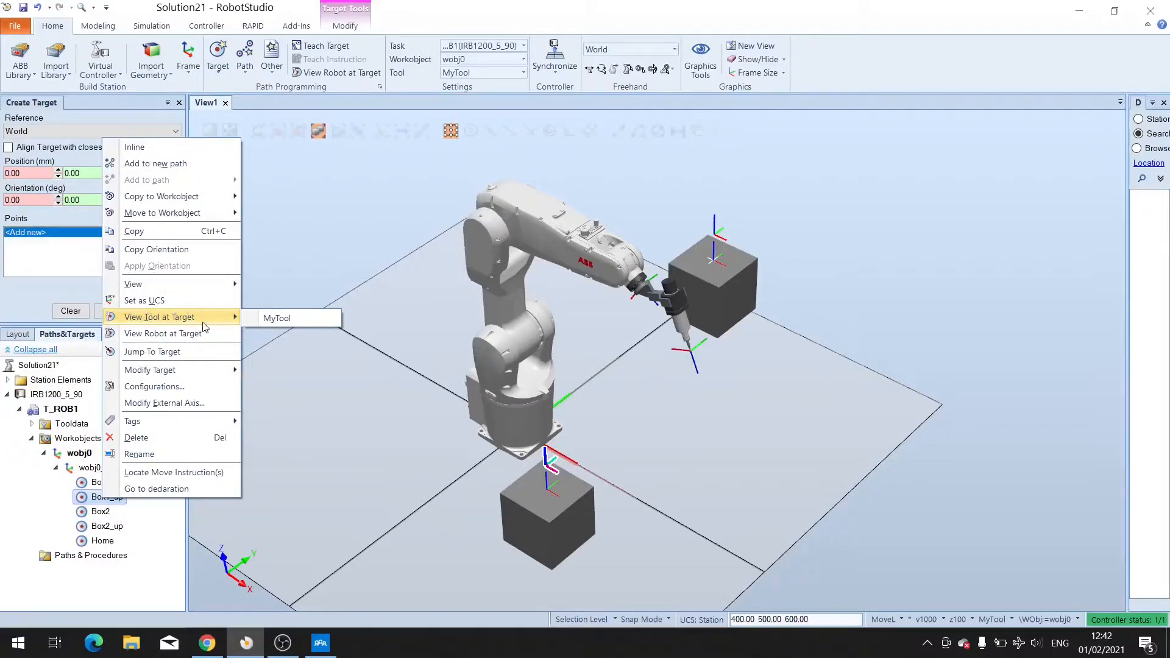
pyautogui.click(269, 320)
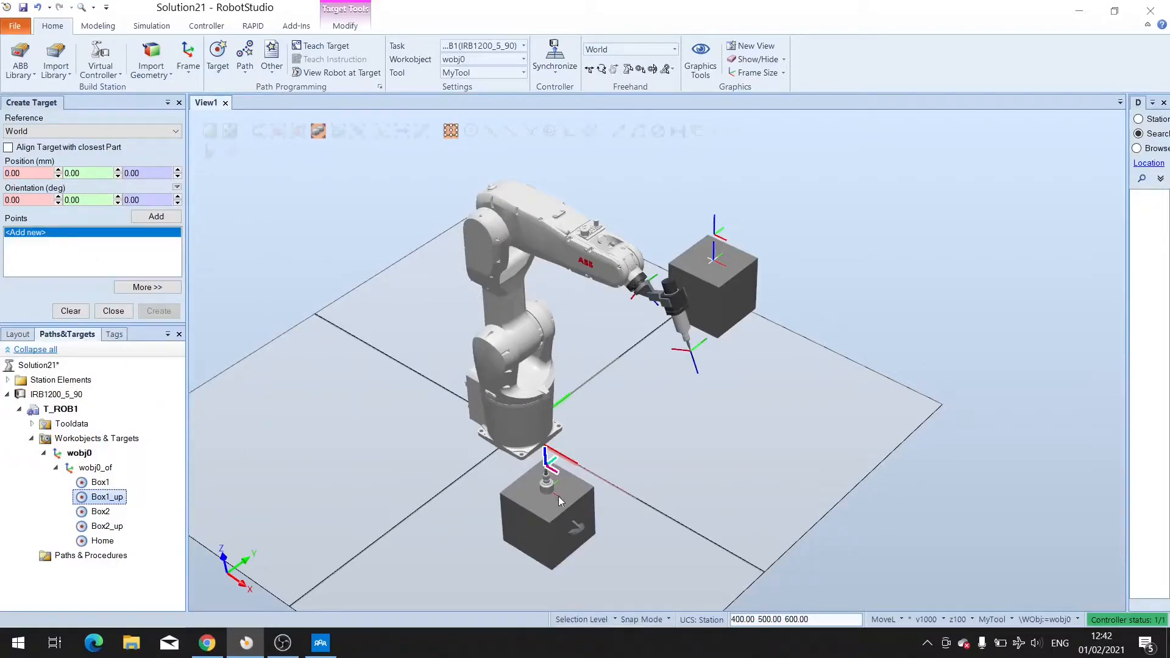
pyautogui.scroll(-2, 574, 569)
pyautogui.scroll(5, 573, 566)
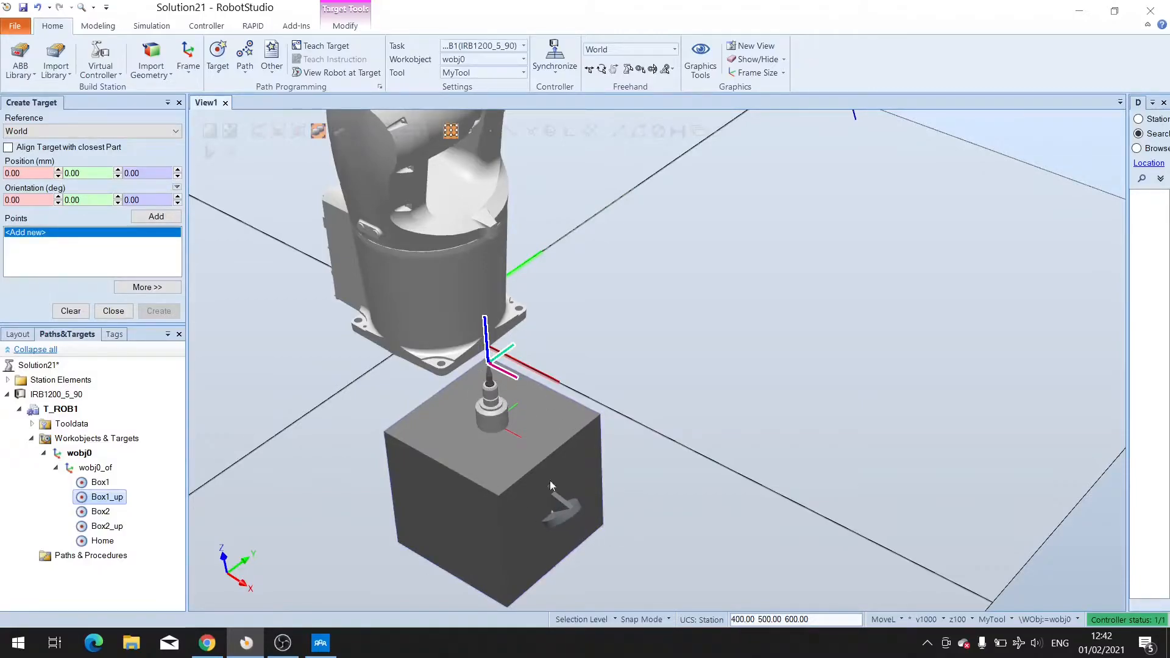
# Rotate the Box1_up target 180 degrees about its local Y axis.
pyautogui.rightClick(103, 501)
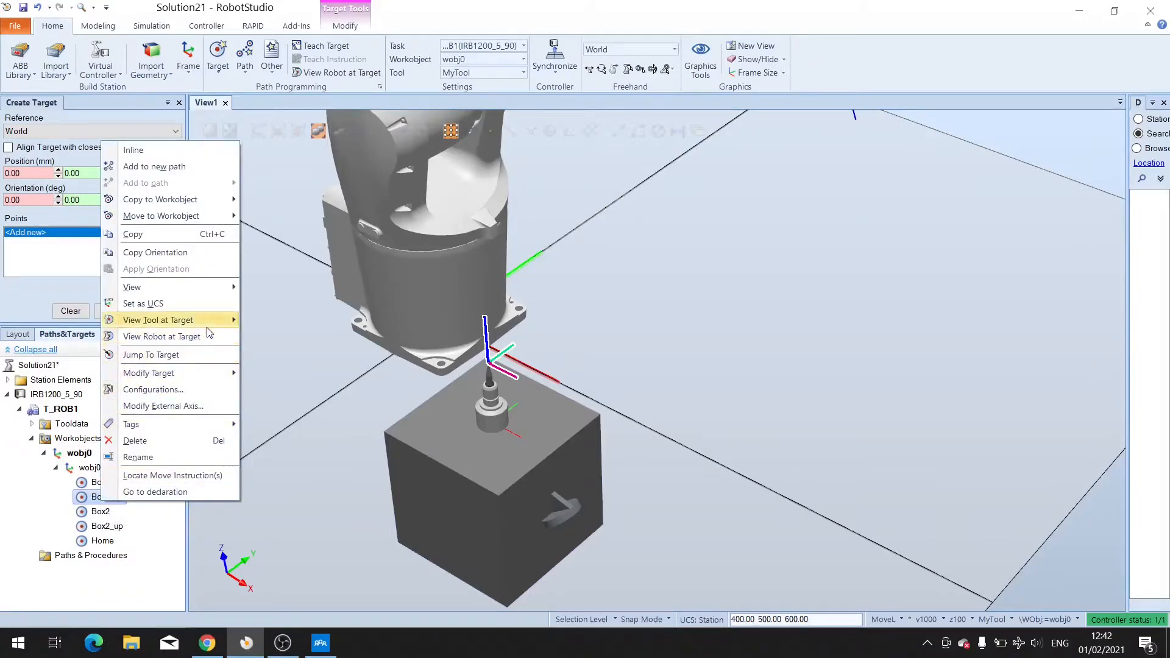
pyautogui.moveTo(207, 370)
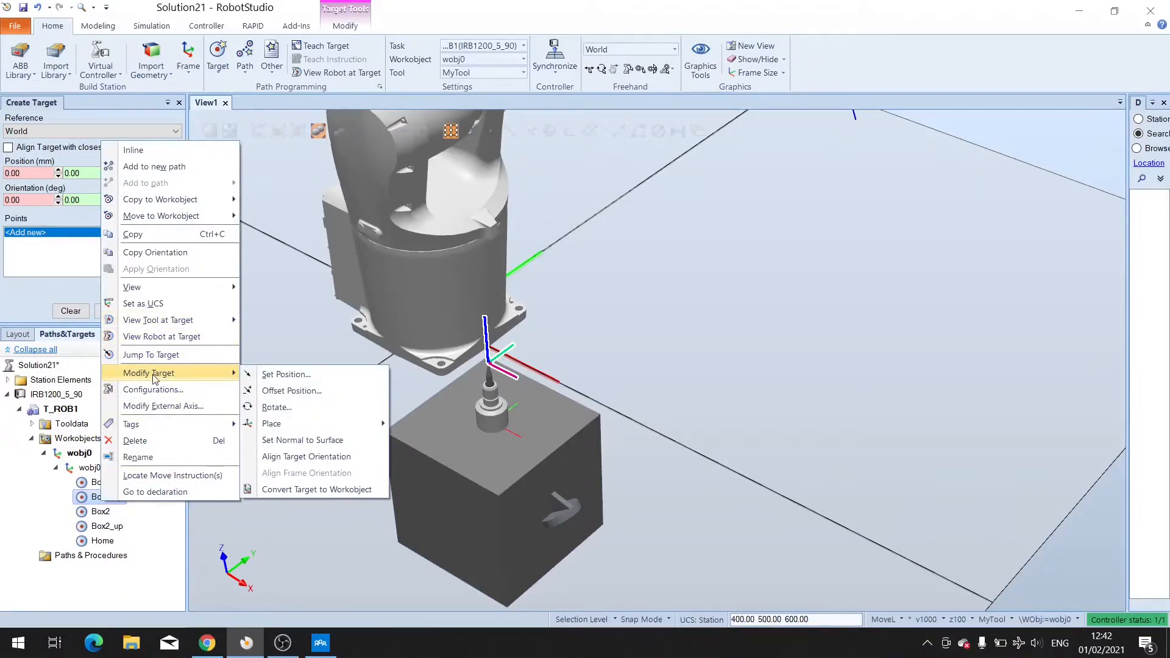
pyautogui.click(279, 408)
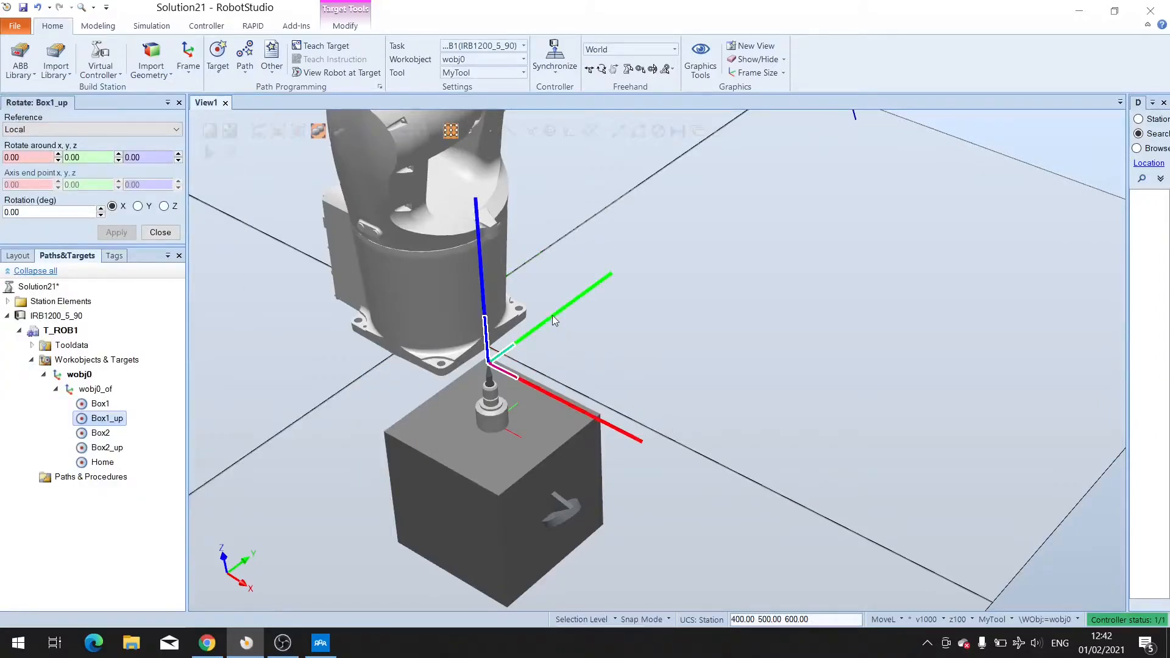
pyautogui.click(137, 206)
pyautogui.press('BackSpace')
pyautogui.press('BackSpace')
pyautogui.press('BackSpace')
pyautogui.write('180')
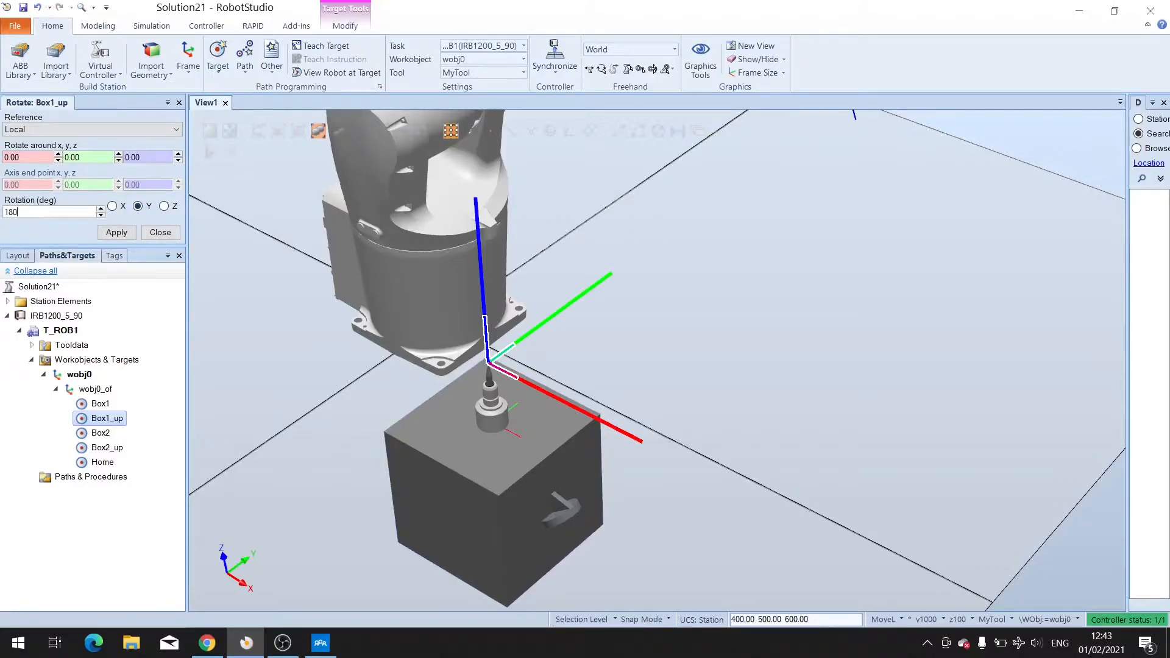
pyautogui.press('Return')
pyautogui.moveTo(602, 445)
pyautogui.keyDown('ctrl'); pyautogui.keyDown('shift'); pyautogui.mouseDown()
pyautogui.moveTo(666, 426)
pyautogui.moveTo(614, 442)
pyautogui.mouseUp(); pyautogui.keyUp('shift'); pyautogui.keyUp('ctrl')
pyautogui.scroll(-5, 614, 442)
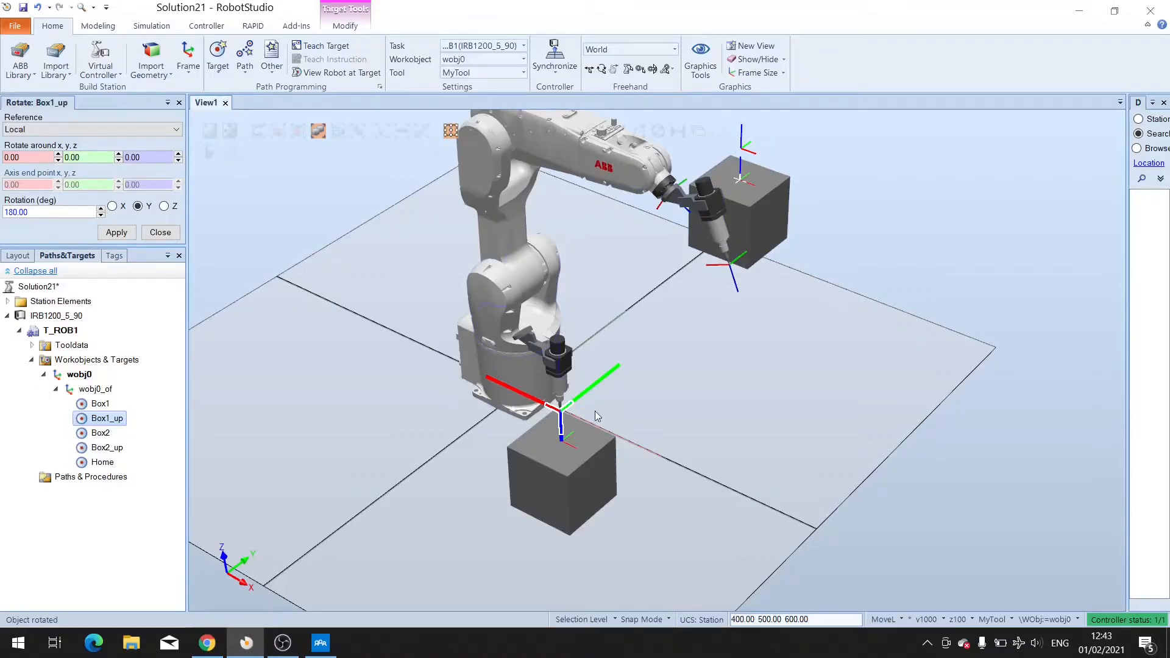
# Rotate the Box1_up target about its local Z axis by 45 degrees, applying it twice.
pyautogui.click(164, 206)
pyautogui.doubleClick(47, 211)
pyautogui.write('45')
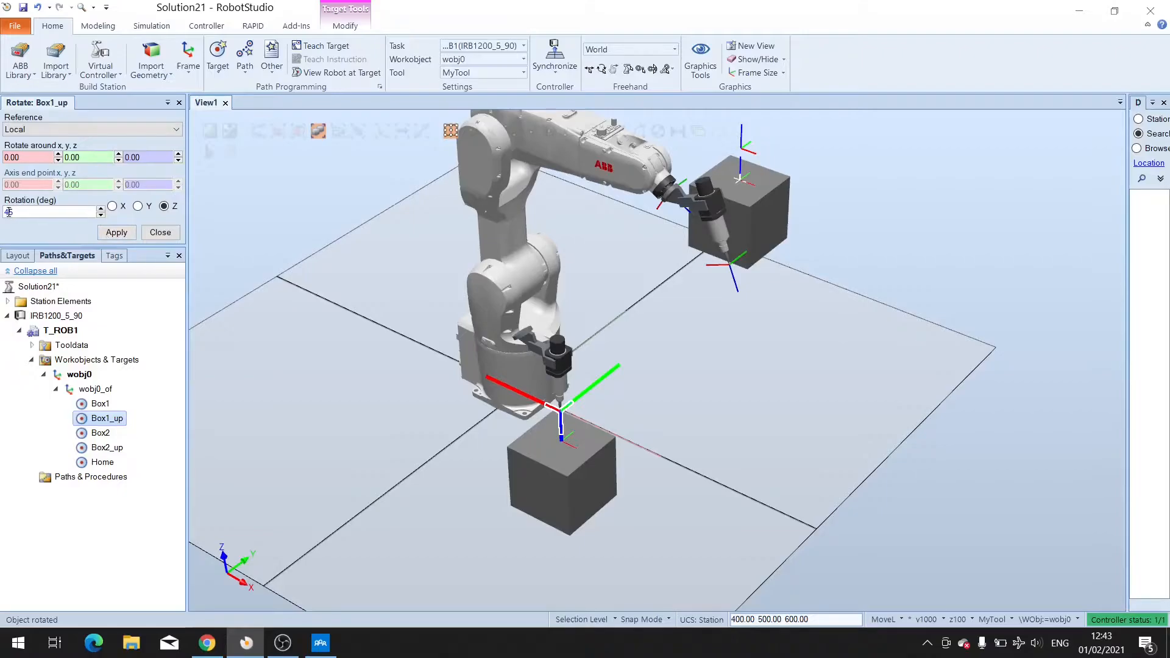
pyautogui.write('-')
pyautogui.press('Return')
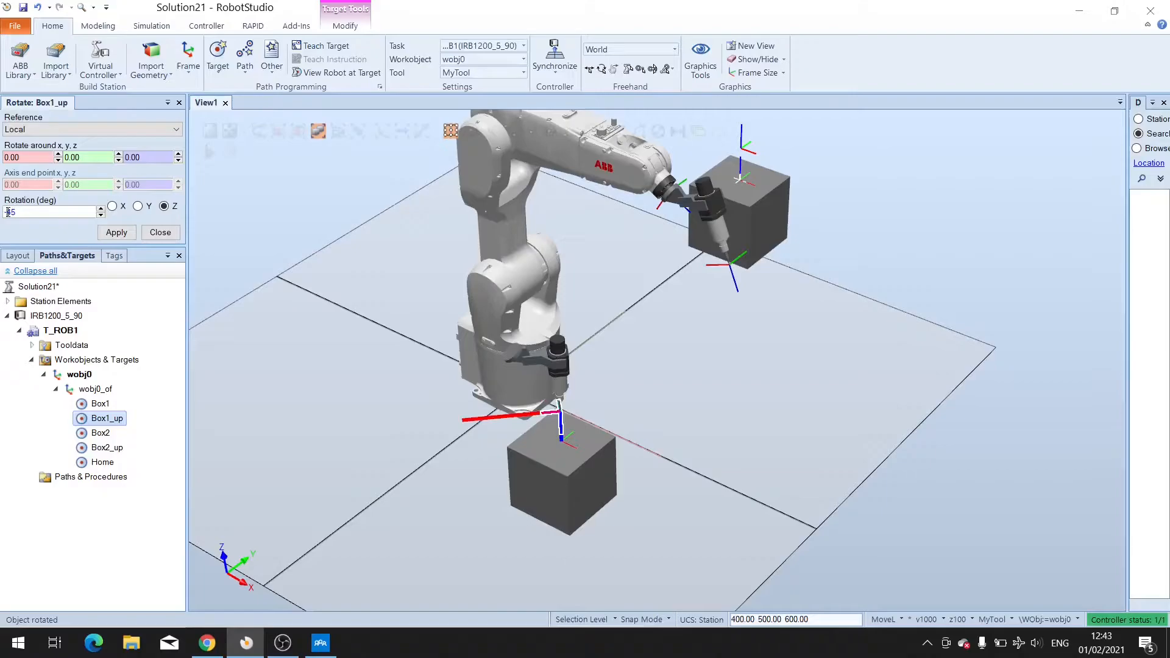
pyautogui.press('Return')
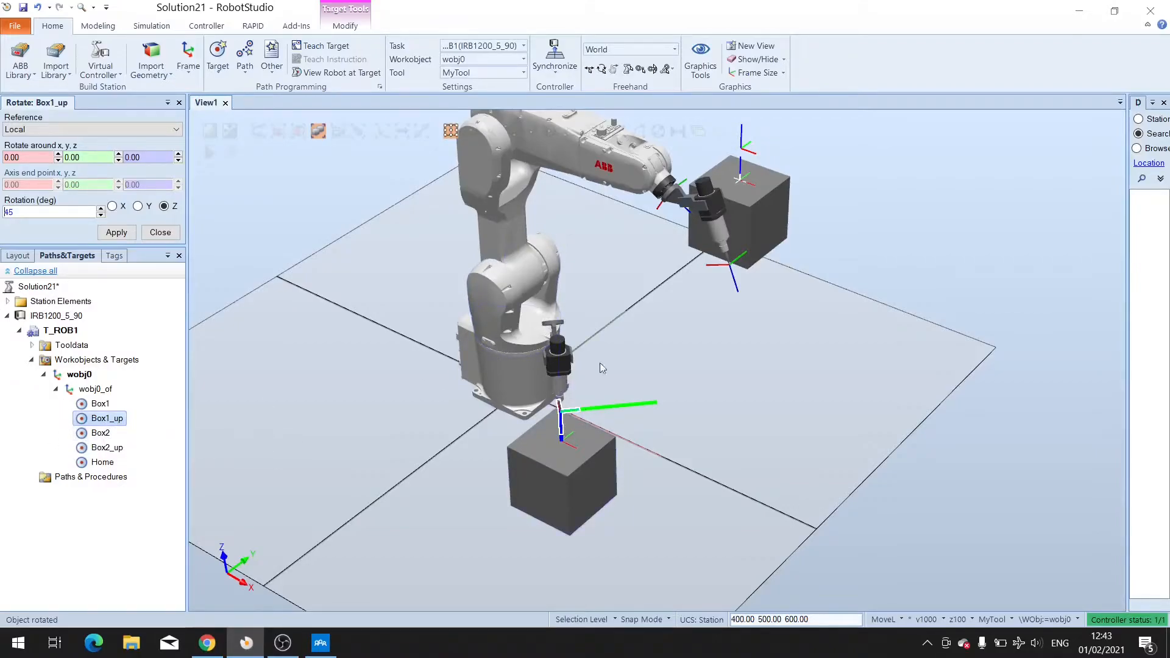
# Rotate the Box1 target 180 degrees about its local Z axis, then reverse it with -180 degrees.
pyautogui.click(102, 405)
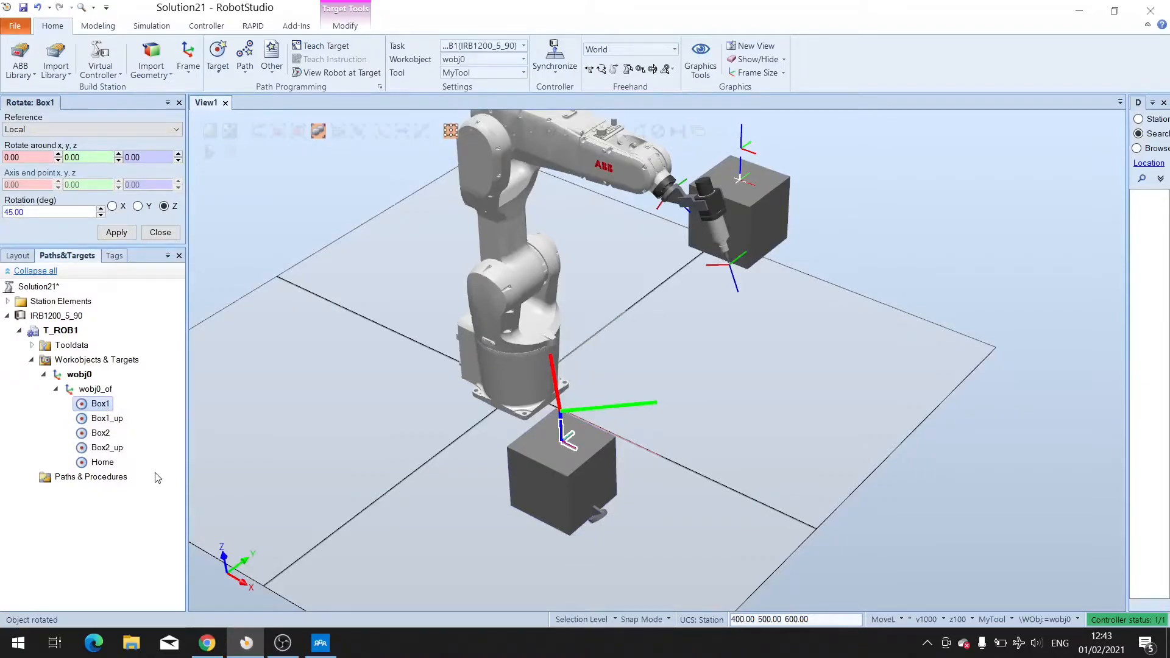
pyautogui.rightClick(96, 408)
pyautogui.moveTo(178, 279)
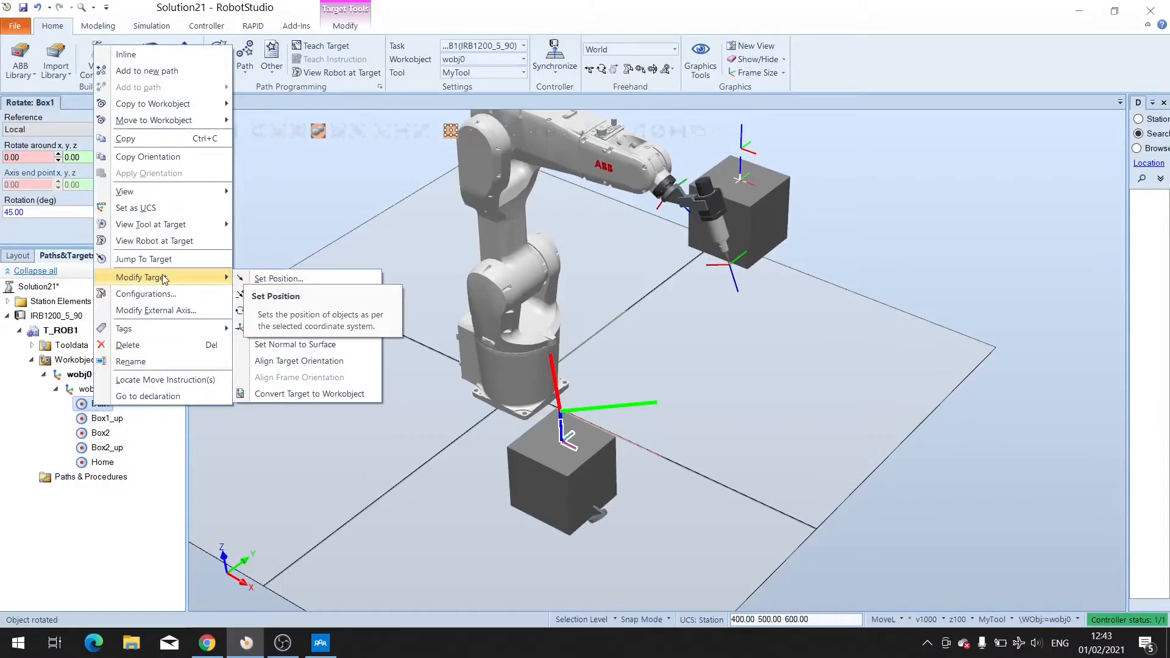
pyautogui.click(291, 312)
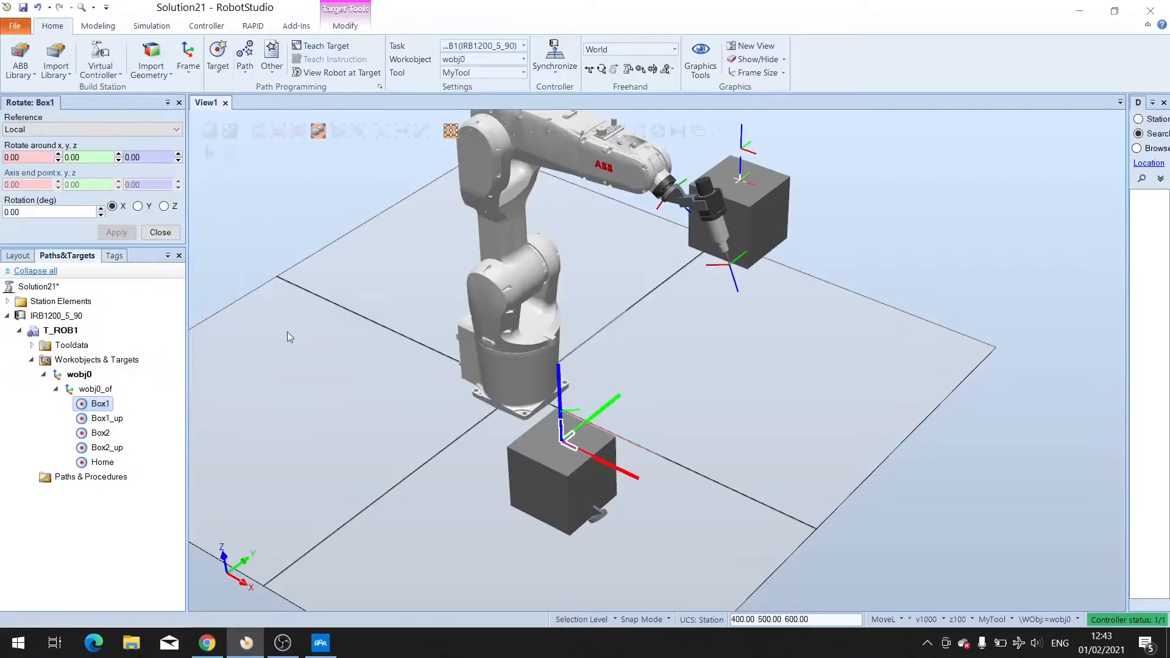
pyautogui.click(40, 214)
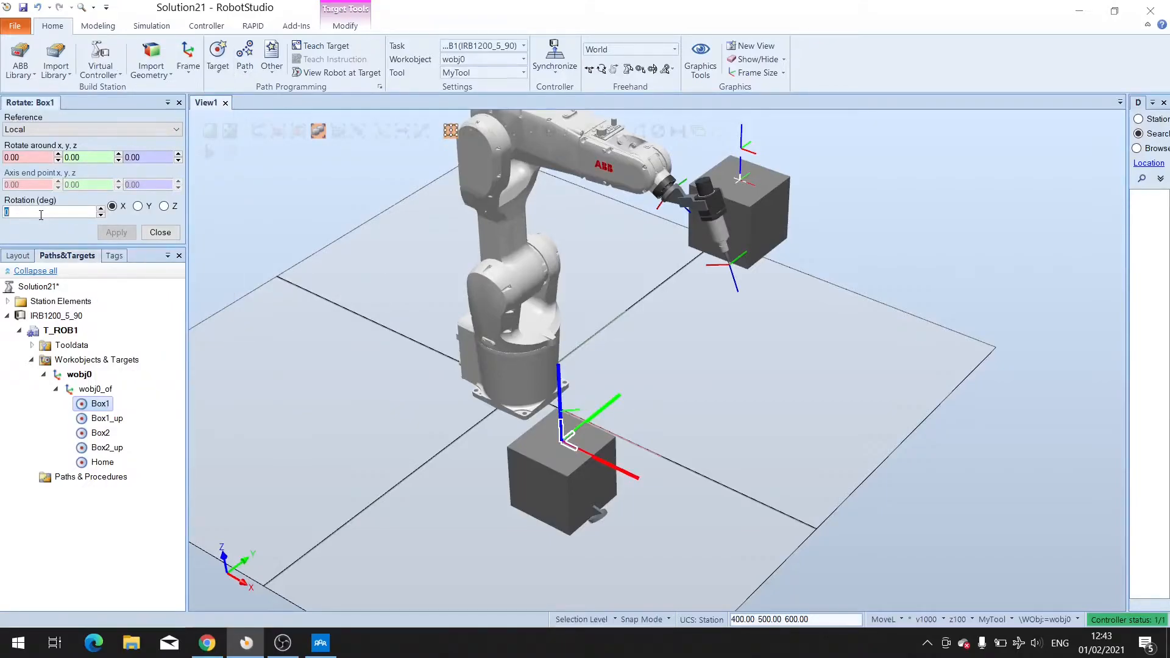
pyautogui.write('18')
pyautogui.press('BackSpace')
pyautogui.press('BackSpace')
pyautogui.write('0')
pyautogui.click(164, 206)
pyautogui.click(124, 235)
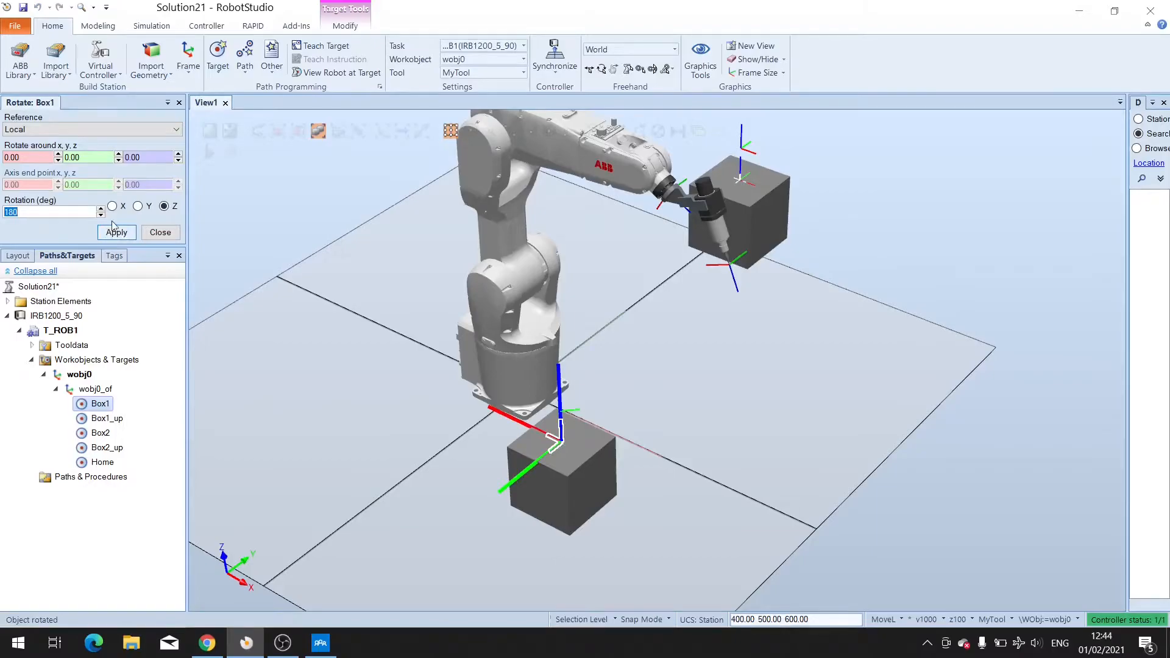
pyautogui.click(9, 213)
pyautogui.write('-')
pyautogui.click(117, 233)
# Rotate the Box1 target 180 degrees about its local Y axis and 45 degrees about its local Z axis.
pyautogui.click(138, 206)
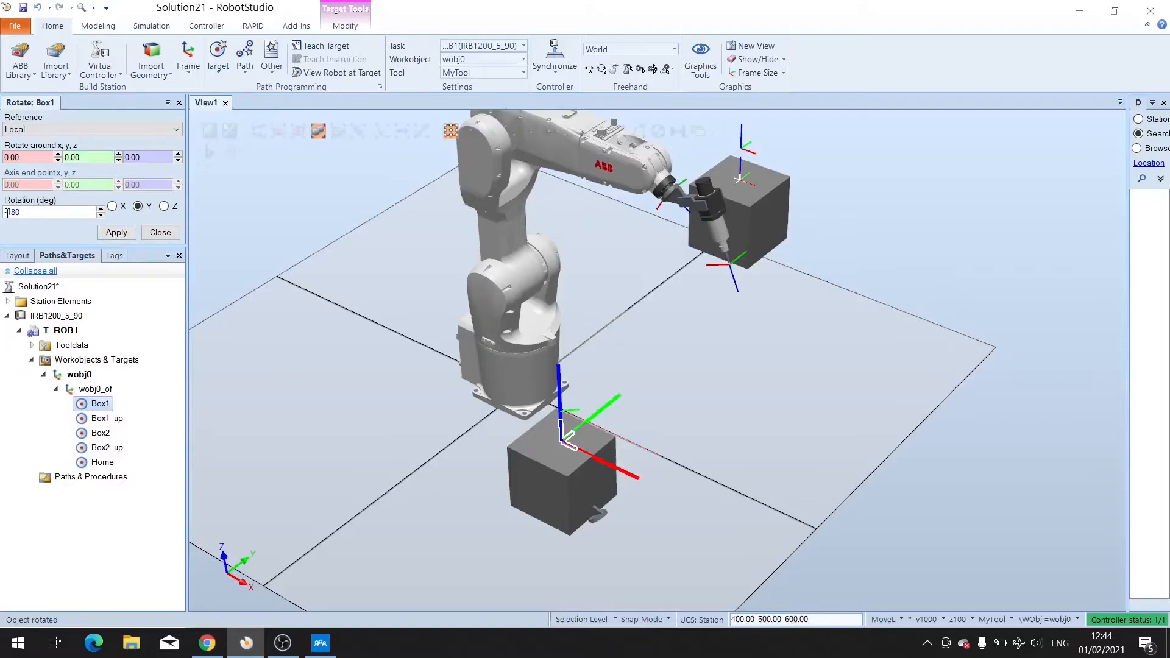
pyautogui.press('BackSpace')
pyautogui.click(116, 232)
pyautogui.click(163, 206)
pyautogui.doubleClick(32, 210)
pyautogui.write('45')
pyautogui.click(117, 233)
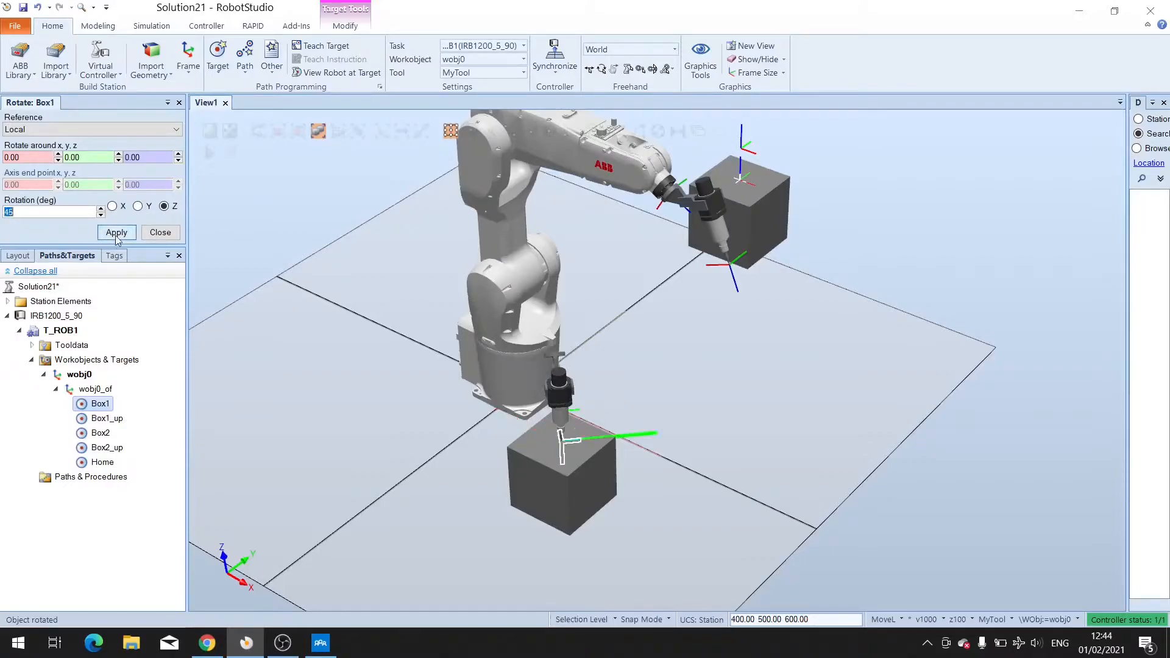
# Rotate the Box2 target 180 degrees about its local Y axis.
pyautogui.keyDown('ctrl'); pyautogui.keyDown('shift'); pyautogui.moveTo(740, 403); pyautogui.dragTo(734, 486); pyautogui.keyUp('shift'); pyautogui.keyUp('ctrl')
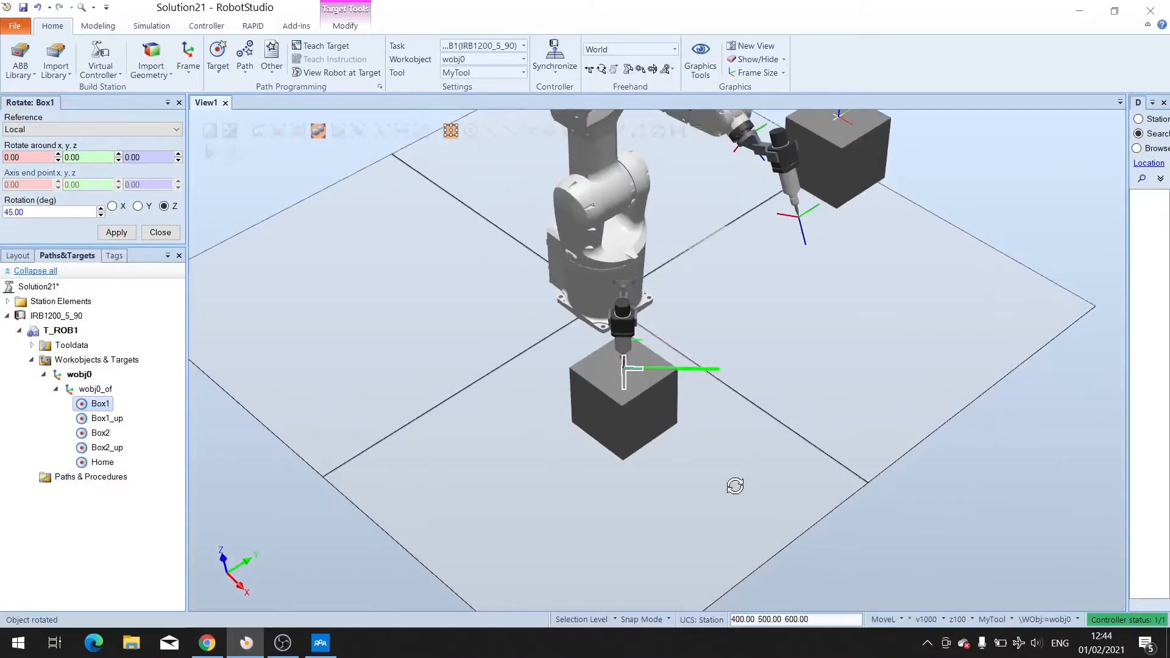
pyautogui.click(100, 434)
pyautogui.rightClick(102, 434)
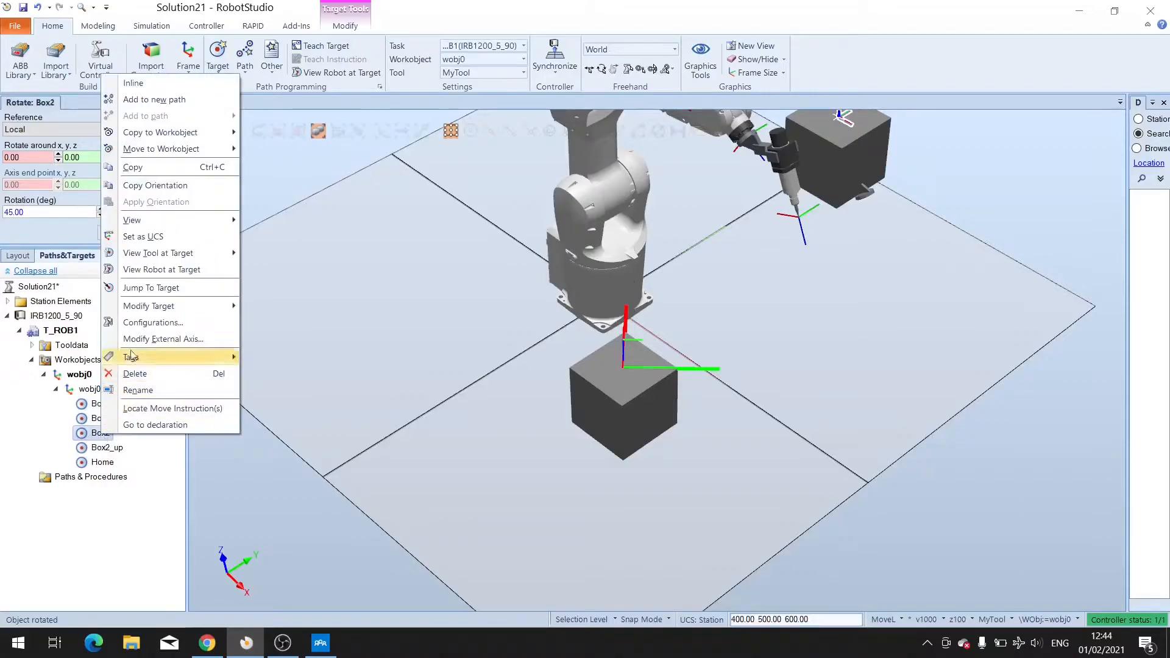
pyautogui.moveTo(188, 313)
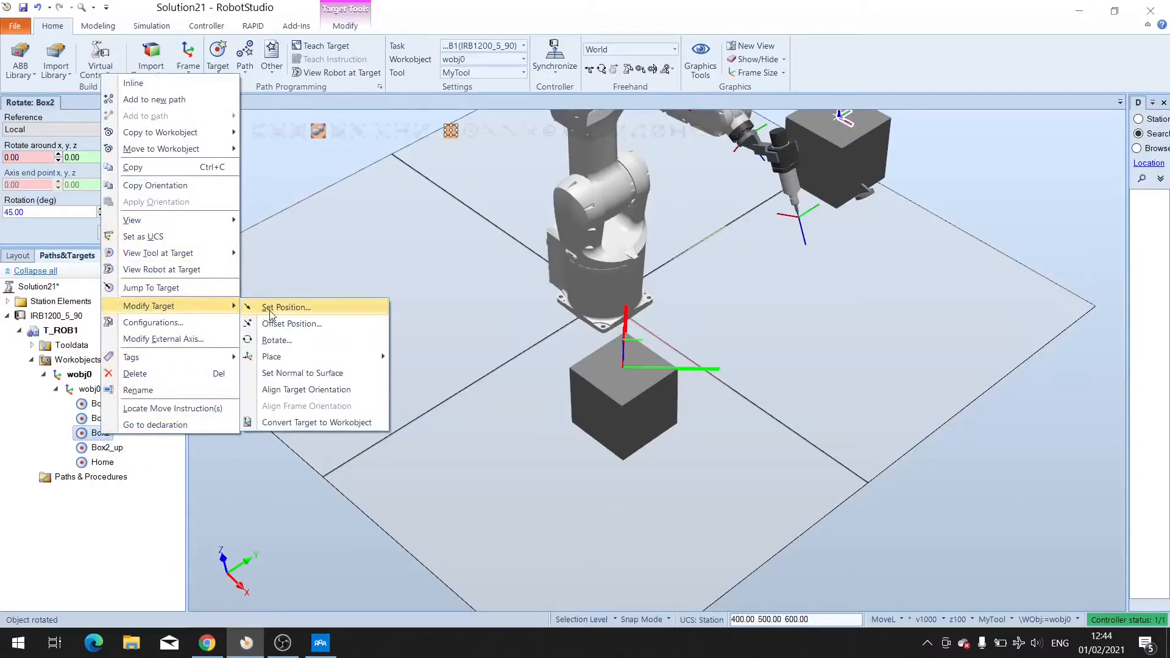
pyautogui.click(279, 341)
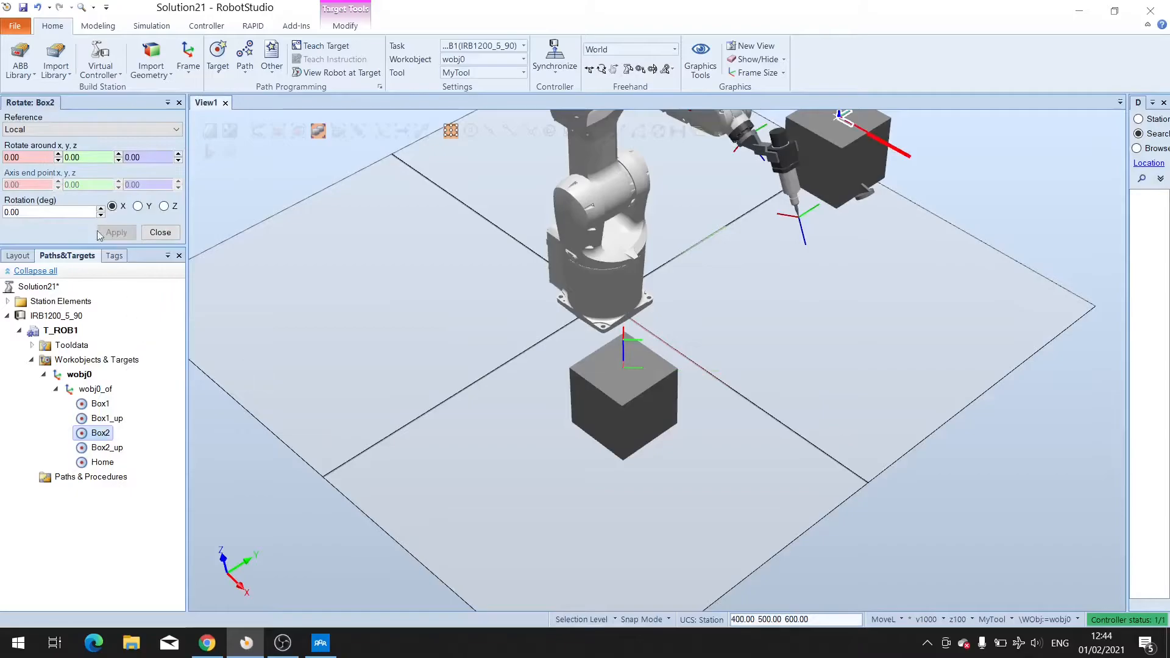
pyautogui.click(138, 206)
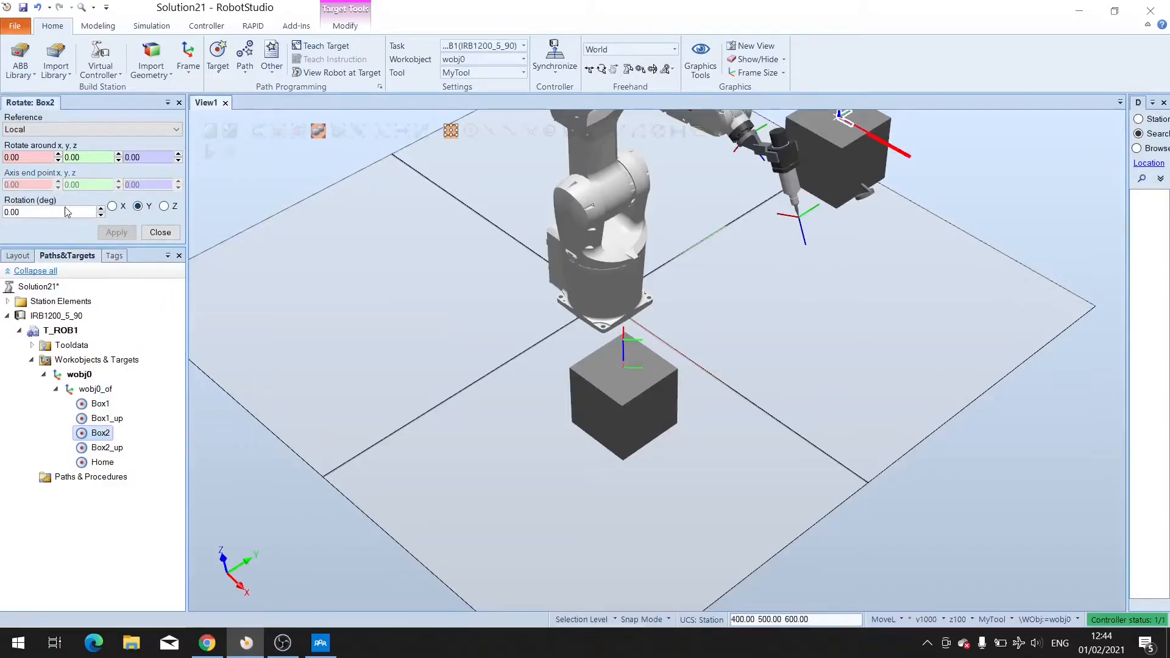
pyautogui.click(61, 210)
pyautogui.write('180')
pyautogui.click(117, 232)
# Rotate the Box2 target -45 degrees about its local Z axis.
pyautogui.keyDown('ctrl'); pyautogui.keyDown('shift'); pyautogui.moveTo(823, 306); pyautogui.dragTo(919, 277); pyautogui.keyUp('shift'); pyautogui.keyUp('ctrl')
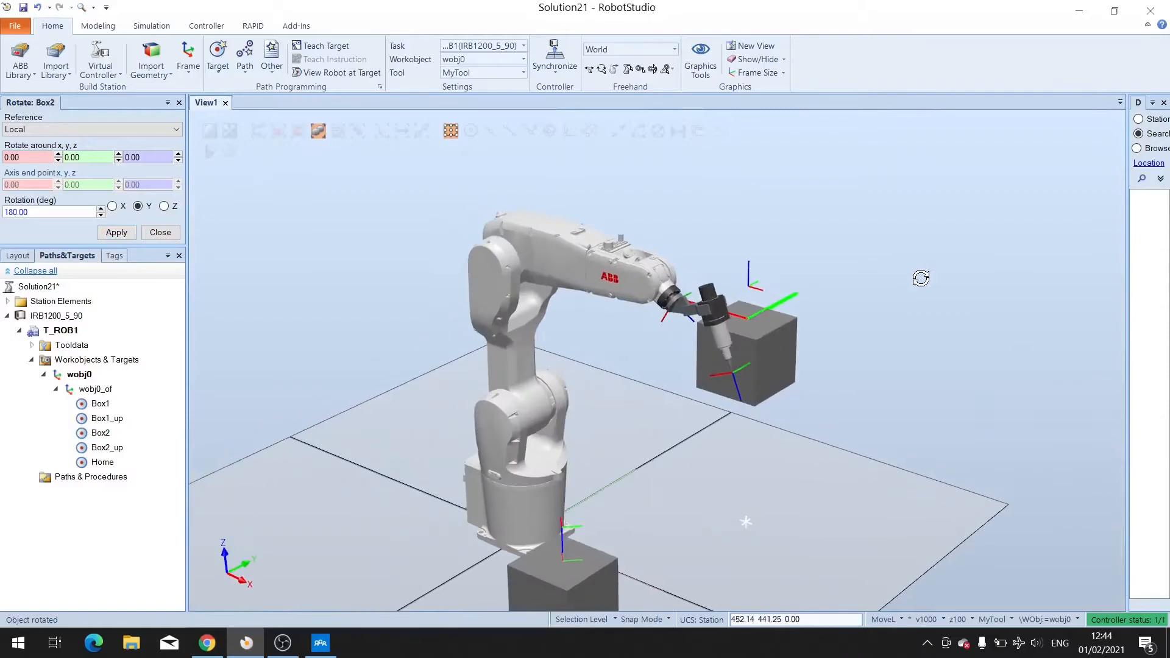
pyautogui.scroll(4, 802, 363)
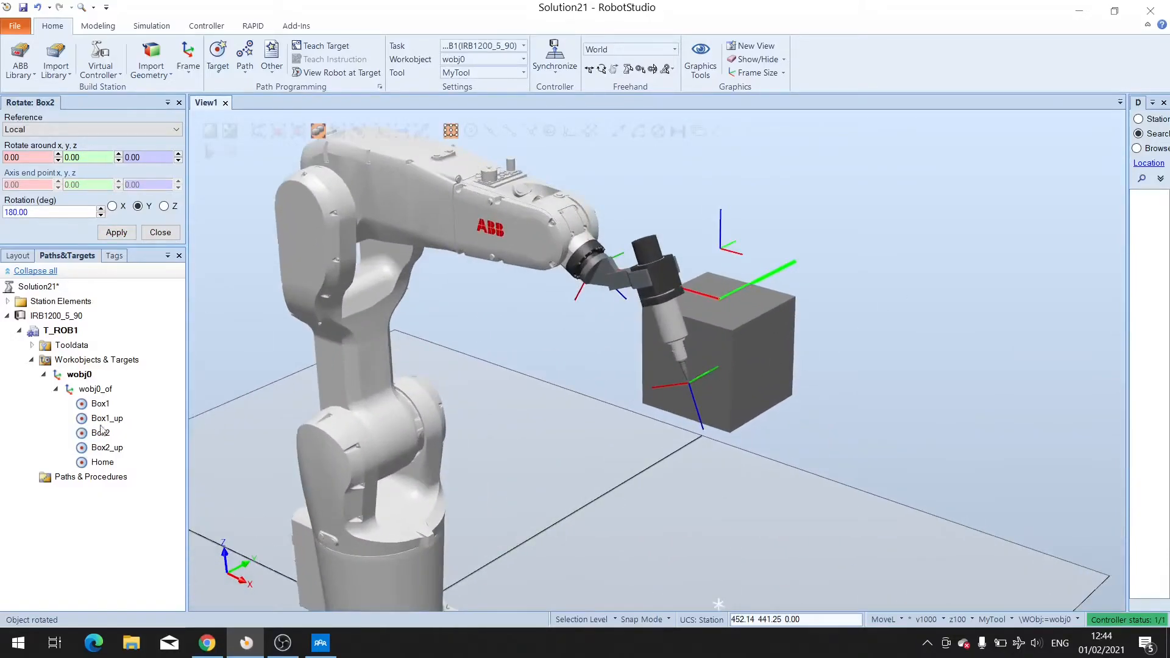
pyautogui.click(100, 432)
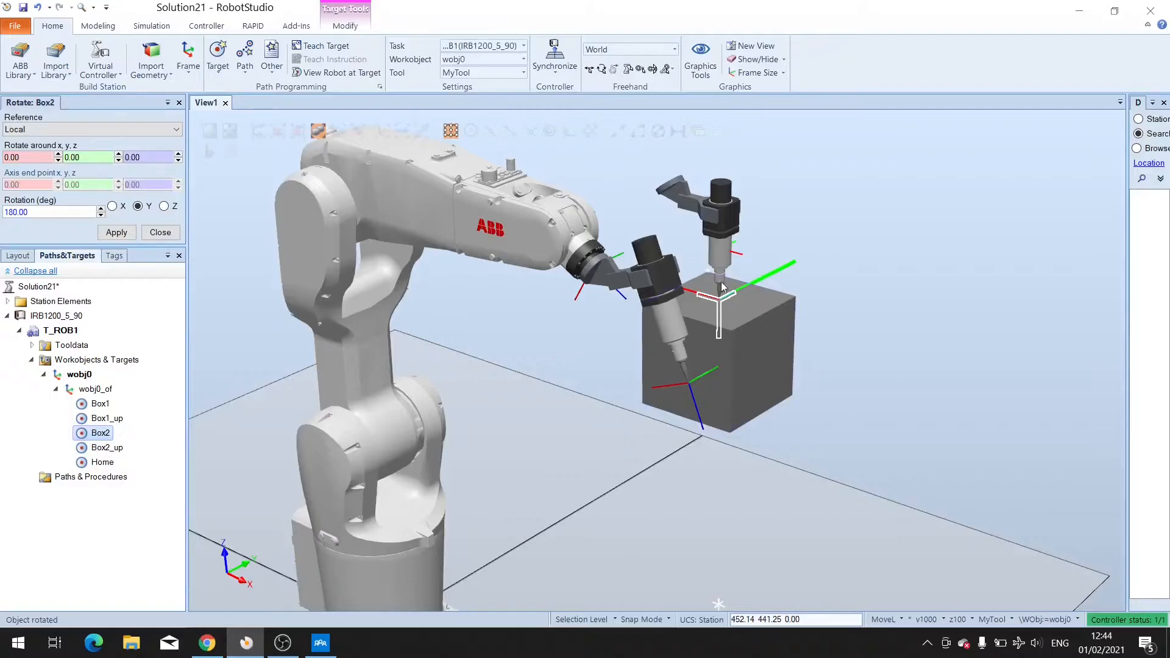
pyautogui.moveTo(740, 382)
pyautogui.keyDown('ctrl'); pyautogui.keyDown('shift'); pyautogui.mouseDown()
pyautogui.moveTo(768, 380)
pyautogui.moveTo(753, 381)
pyautogui.mouseUp(); pyautogui.keyUp('shift'); pyautogui.keyUp('ctrl')
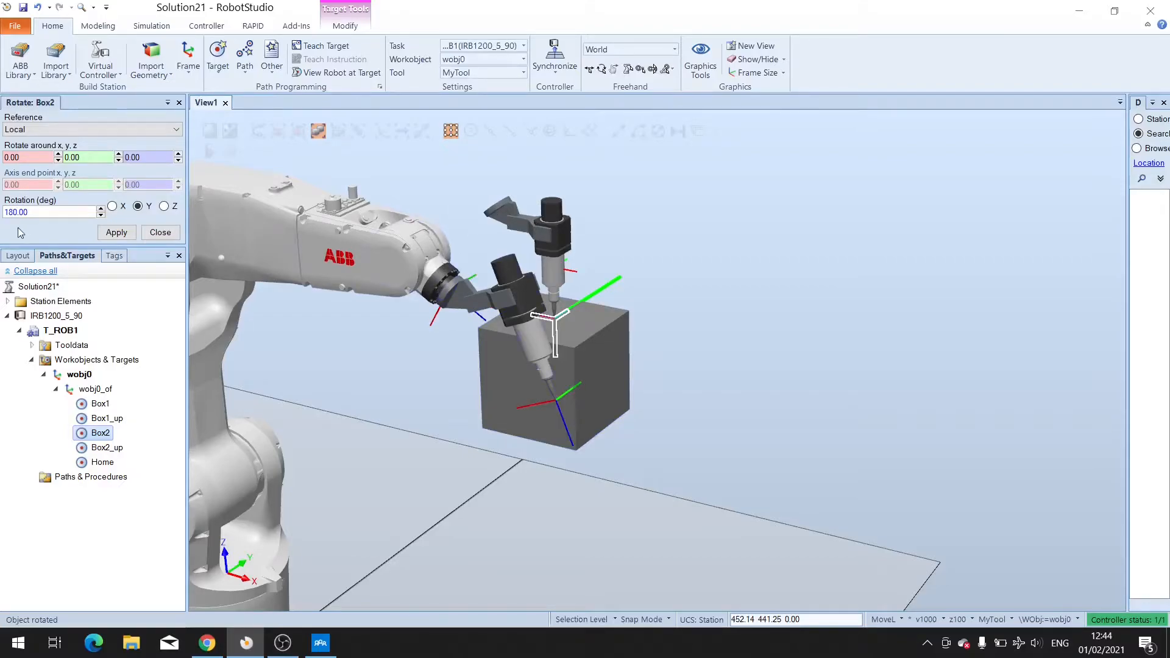
pyautogui.click(164, 206)
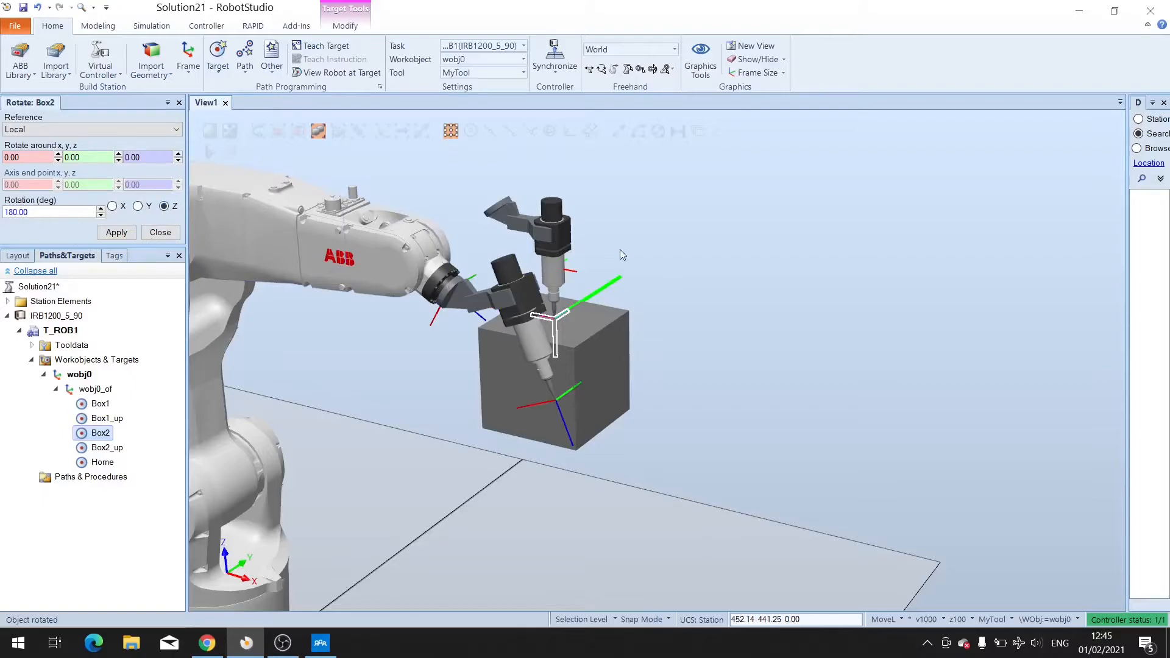
pyautogui.doubleClick(62, 214)
pyautogui.write('-45')
pyautogui.click(116, 232)
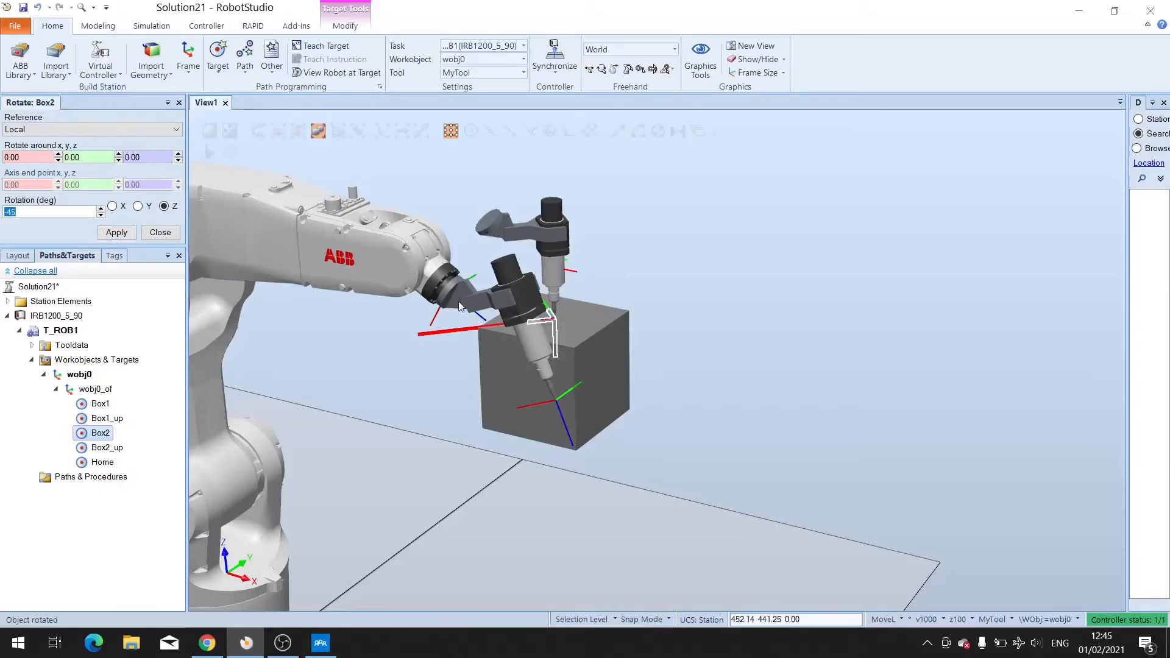
pyautogui.scroll(-3, 454, 358)
pyautogui.moveTo(449, 442)
pyautogui.keyDown('ctrl'); pyautogui.keyDown('shift'); pyautogui.mouseDown()
pyautogui.moveTo(494, 431)
pyautogui.moveTo(451, 433)
pyautogui.mouseUp(); pyautogui.keyUp('shift'); pyautogui.keyUp('ctrl')
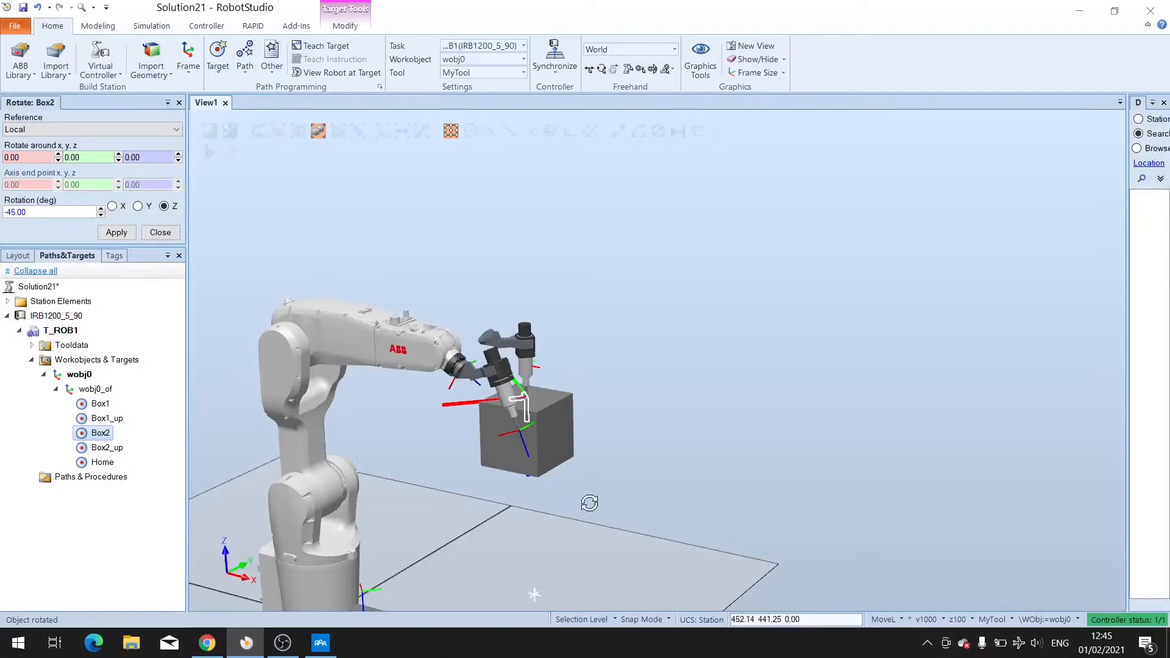
pyautogui.keyDown('ctrl'); pyautogui.keyDown('shift'); pyautogui.moveTo(590, 503); pyautogui.dragTo(567, 500); pyautogui.keyUp('shift'); pyautogui.keyUp('ctrl')
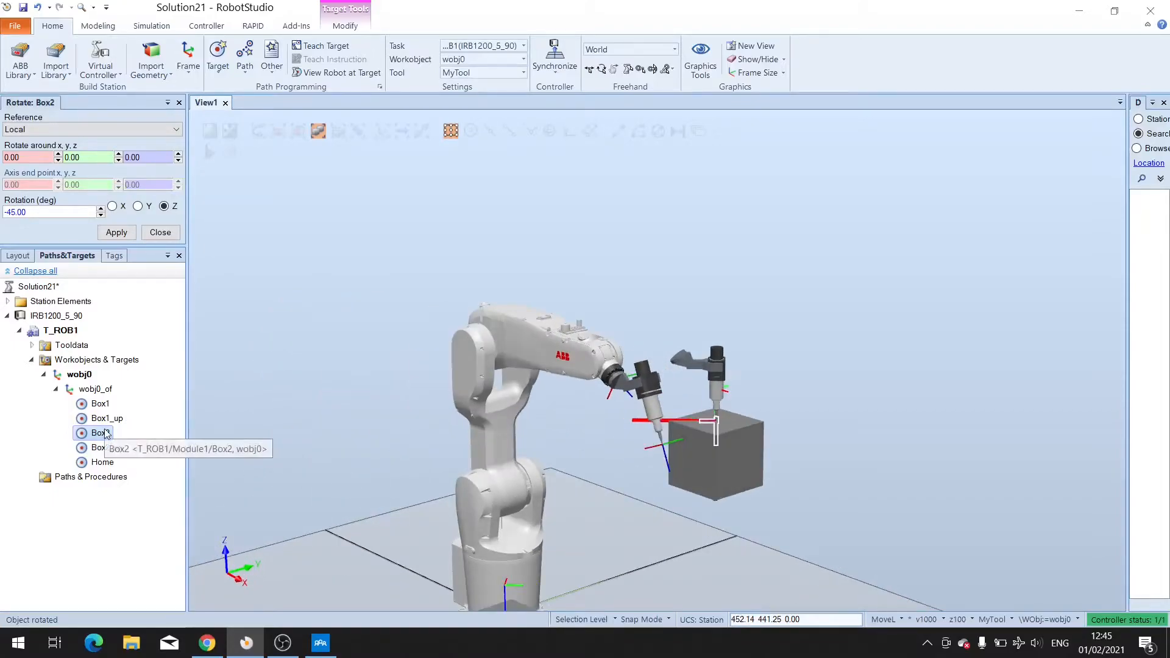
pyautogui.click(104, 450)
pyautogui.rightClick(105, 451)
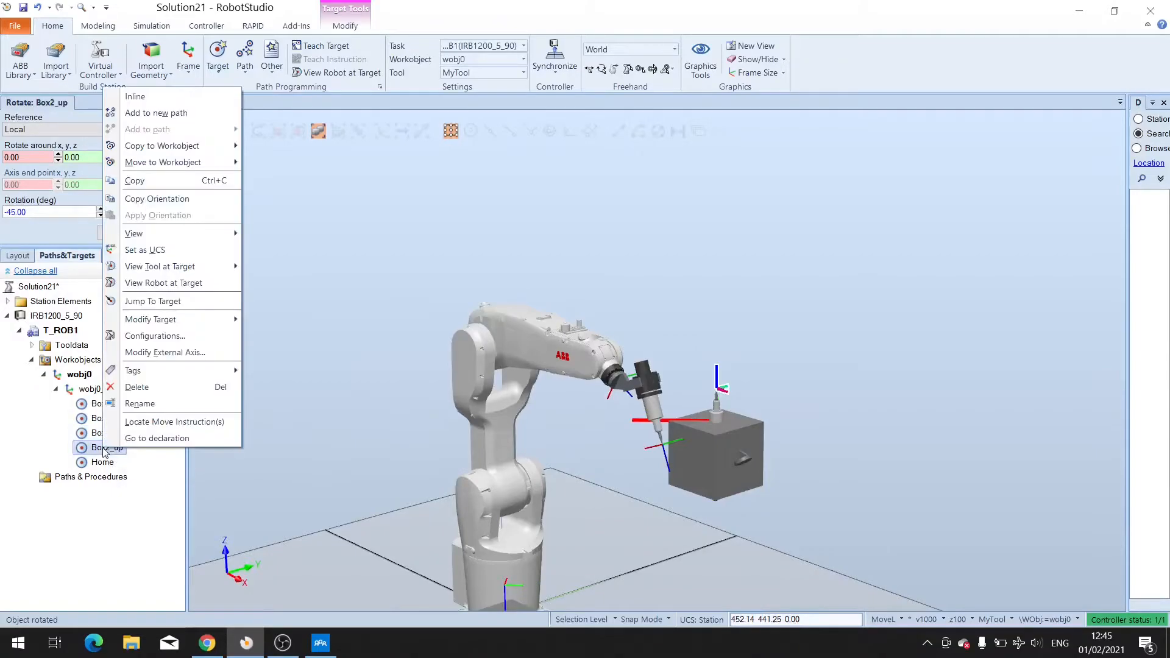
pyautogui.moveTo(195, 323)
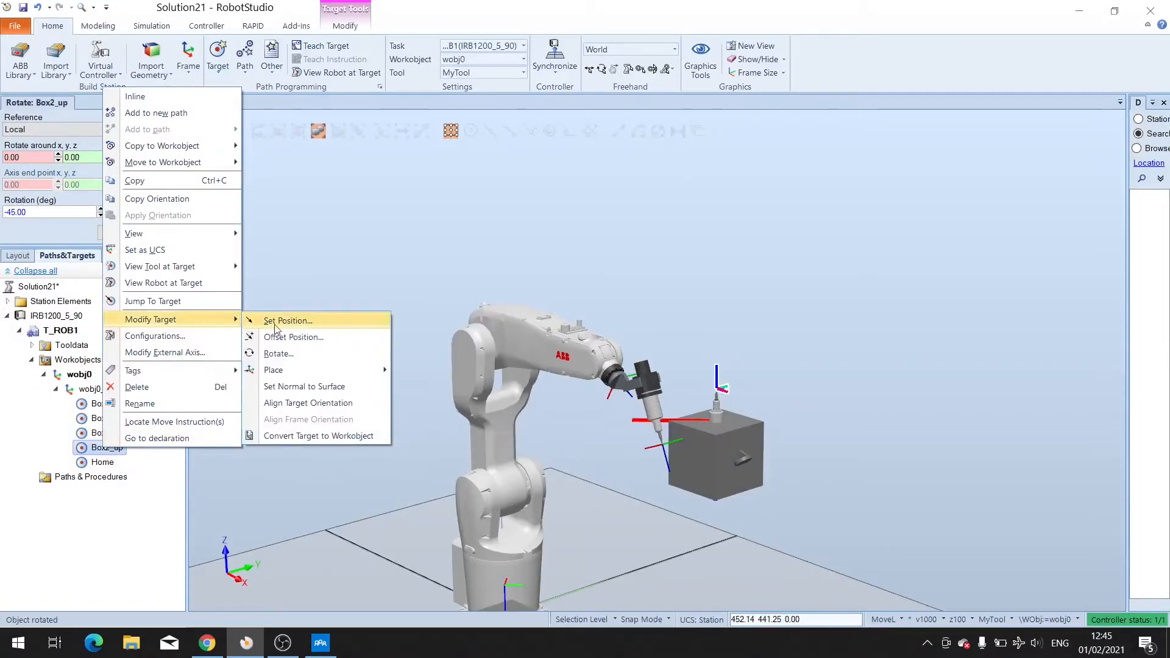
pyautogui.click(275, 326)
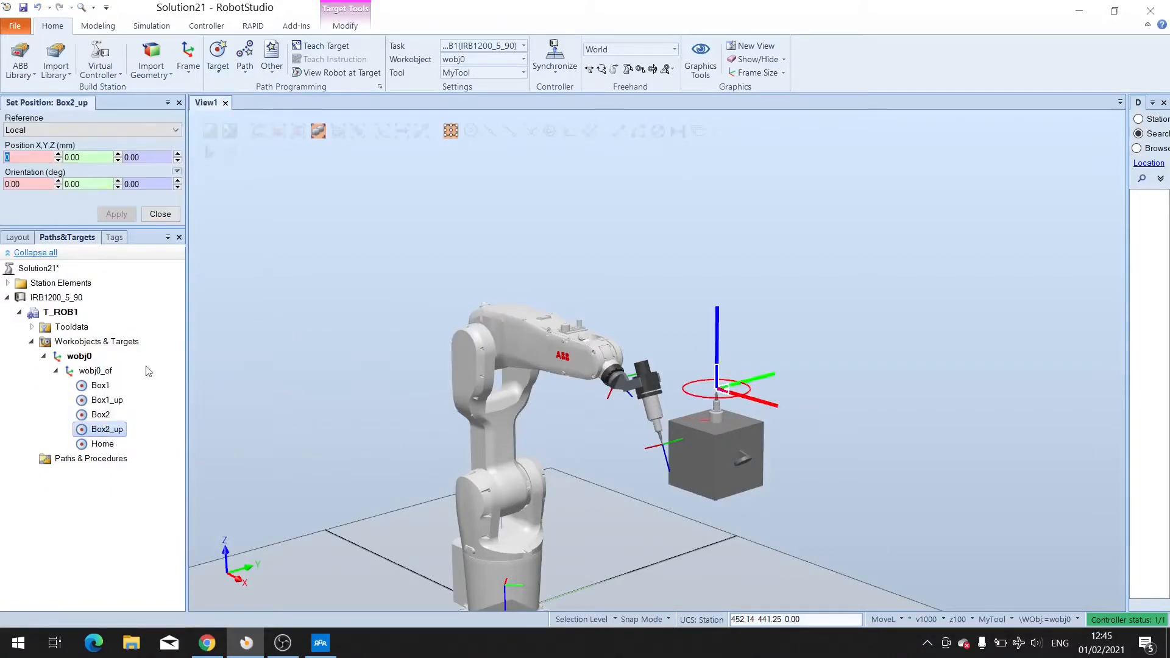
pyautogui.click(159, 214)
# Rotate the Box2_up target 180 degrees about its local Y axis and -45 degrees about its local Z axis, applying it twice.
pyautogui.rightClick(101, 294)
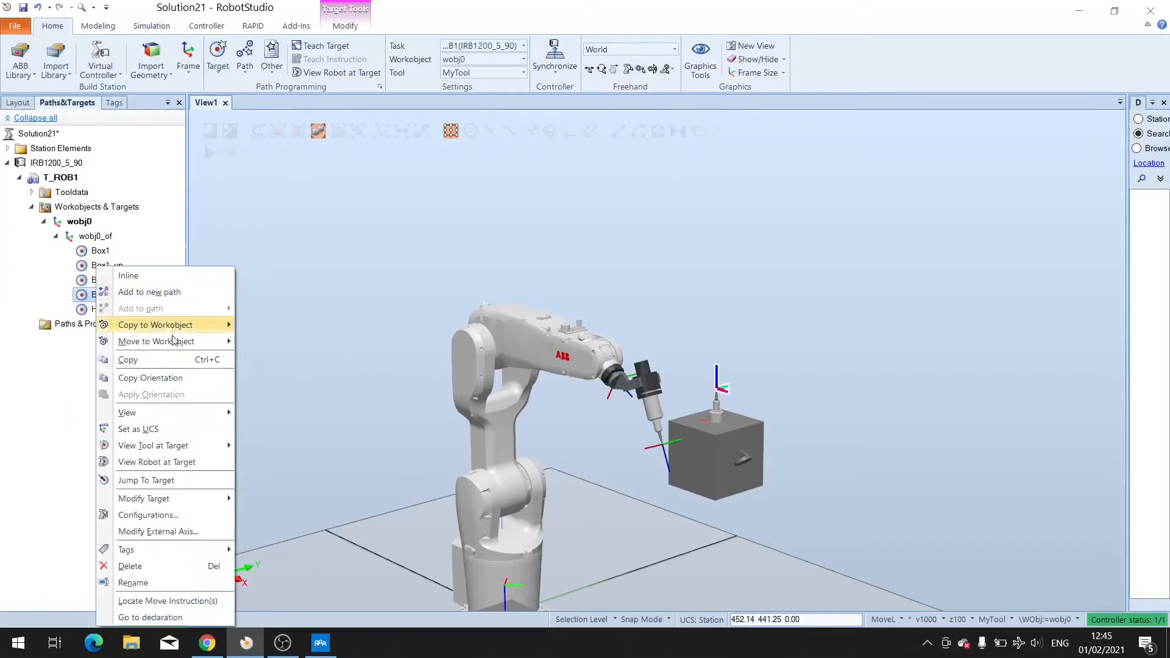
pyautogui.moveTo(174, 498)
pyautogui.click(274, 532)
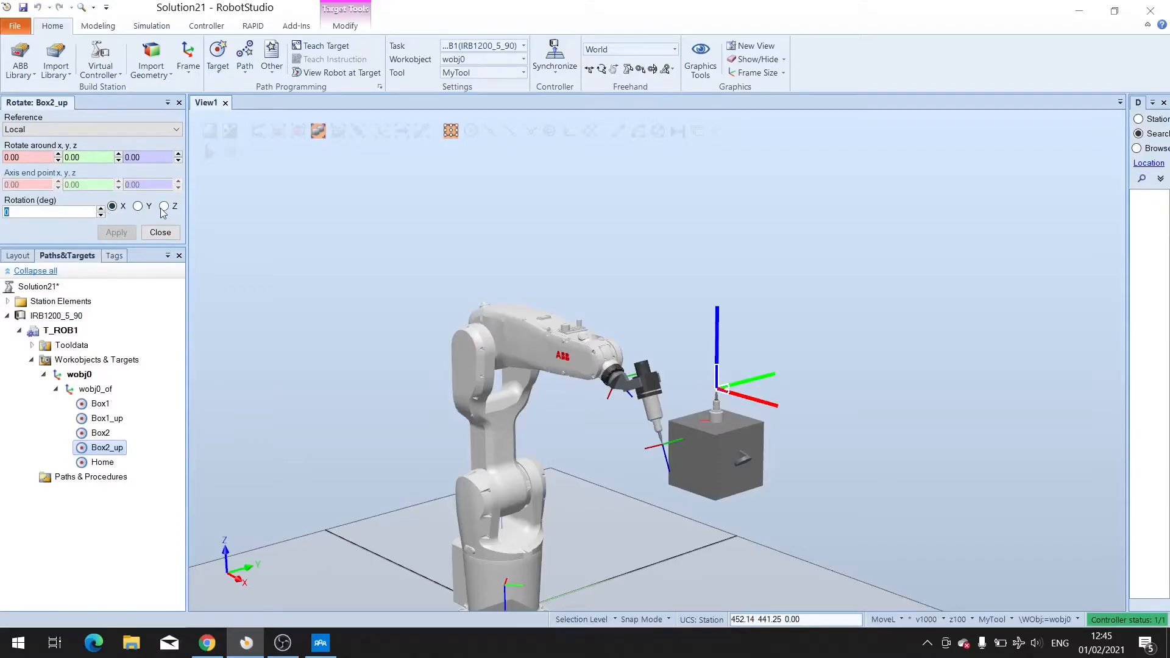
pyautogui.click(137, 206)
pyautogui.write('180')
pyautogui.press('Return')
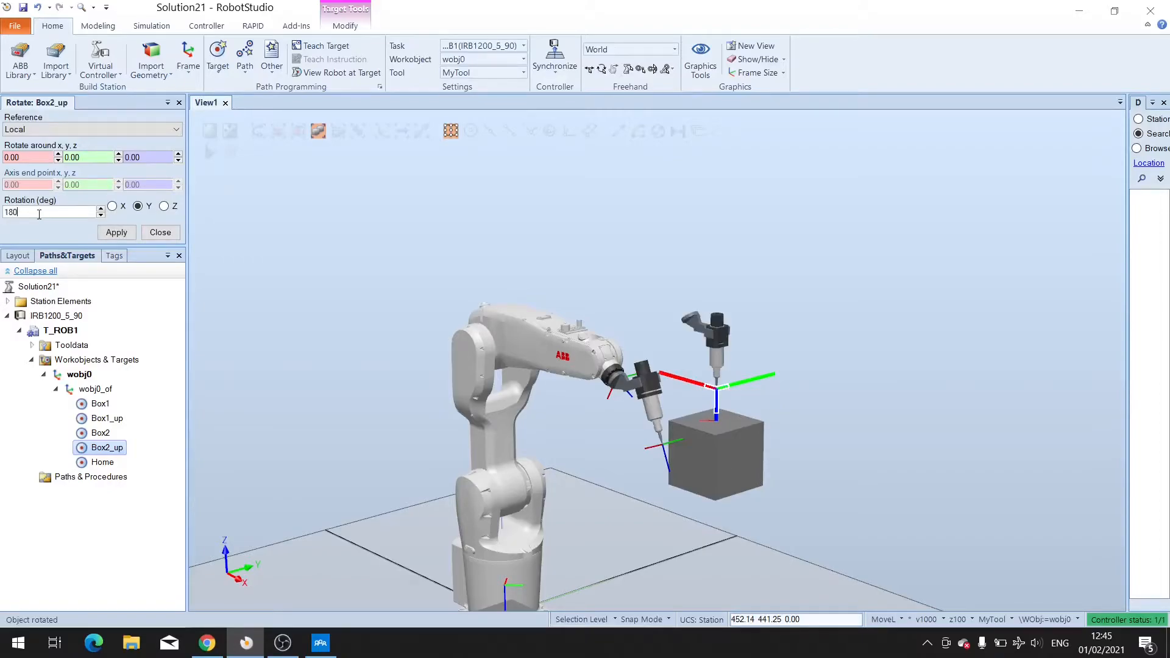
pyautogui.click(164, 206)
pyautogui.write('-45')
pyautogui.press('Return')
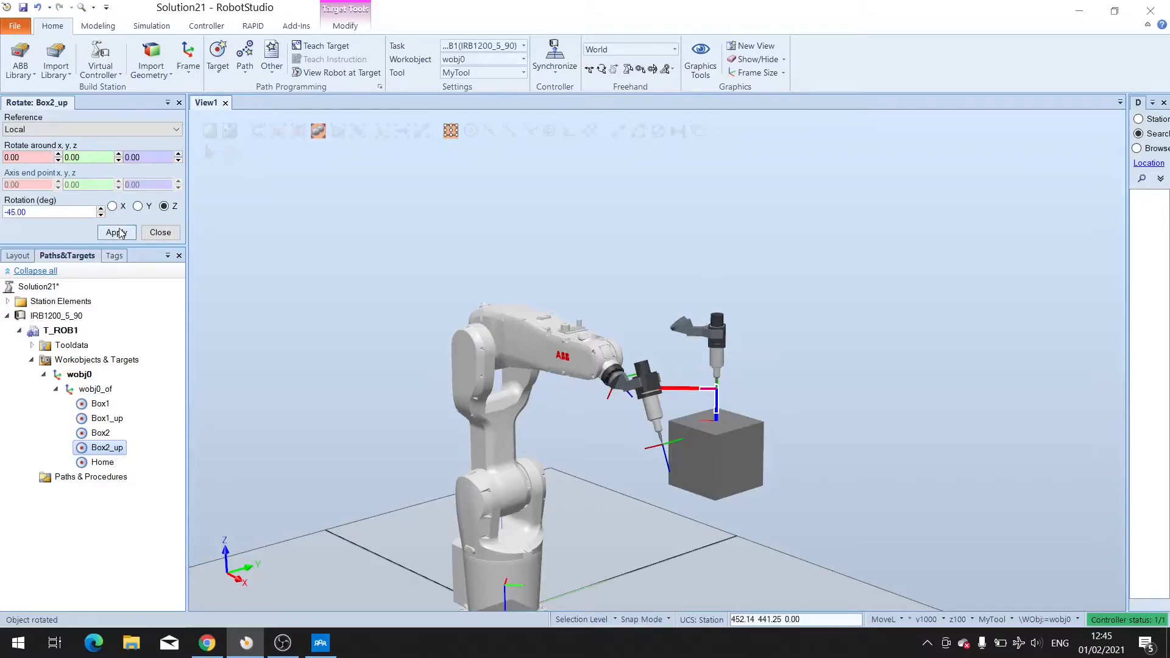
pyautogui.click(117, 232)
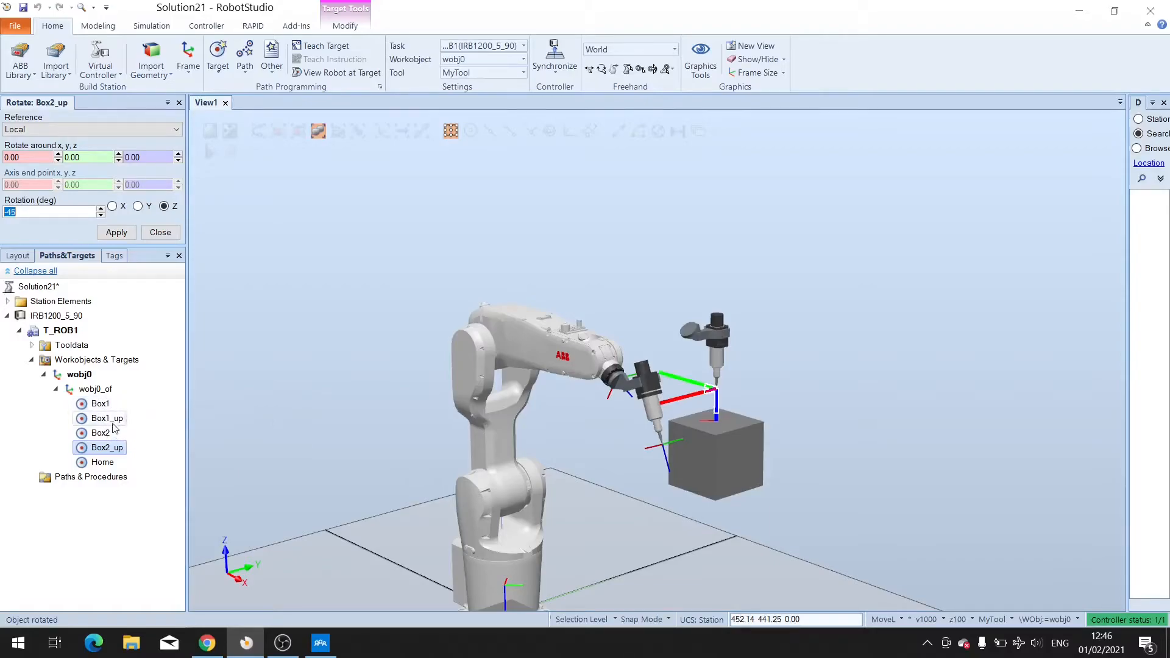
# Add the Box1_up target to a new path and switch the instruction template to MoveJ.
pyautogui.click(110, 419)
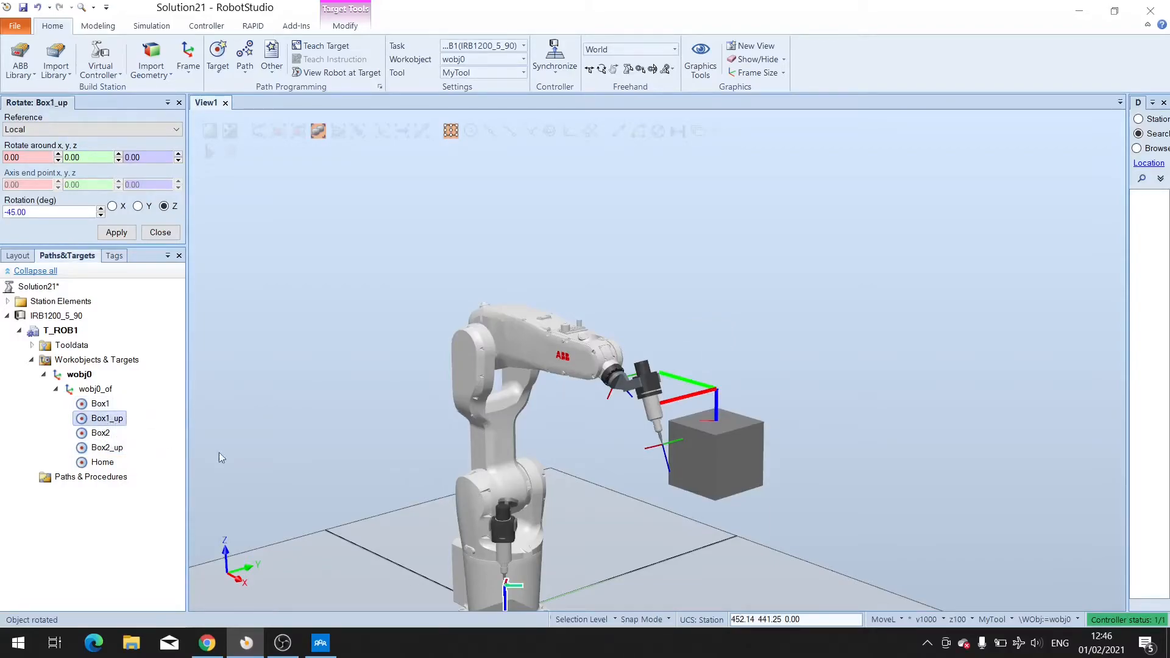
pyautogui.keyDown('ctrl'); pyautogui.moveTo(729, 533); pyautogui.dragTo(707, 485); pyautogui.keyUp('ctrl')
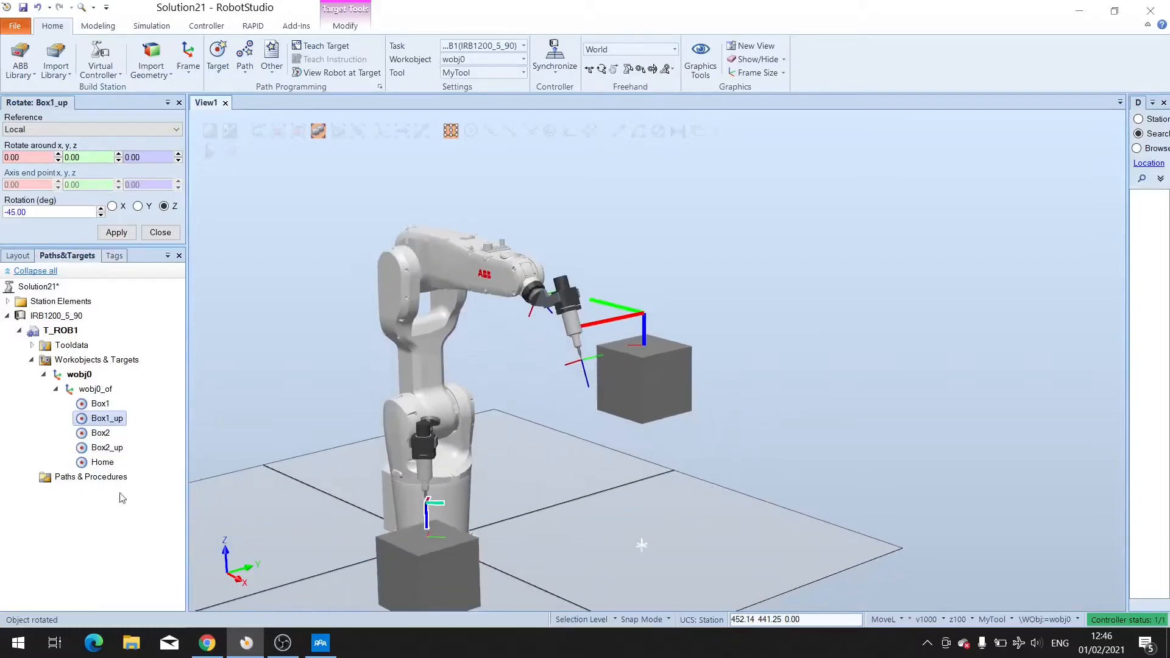
pyautogui.rightClick(112, 420)
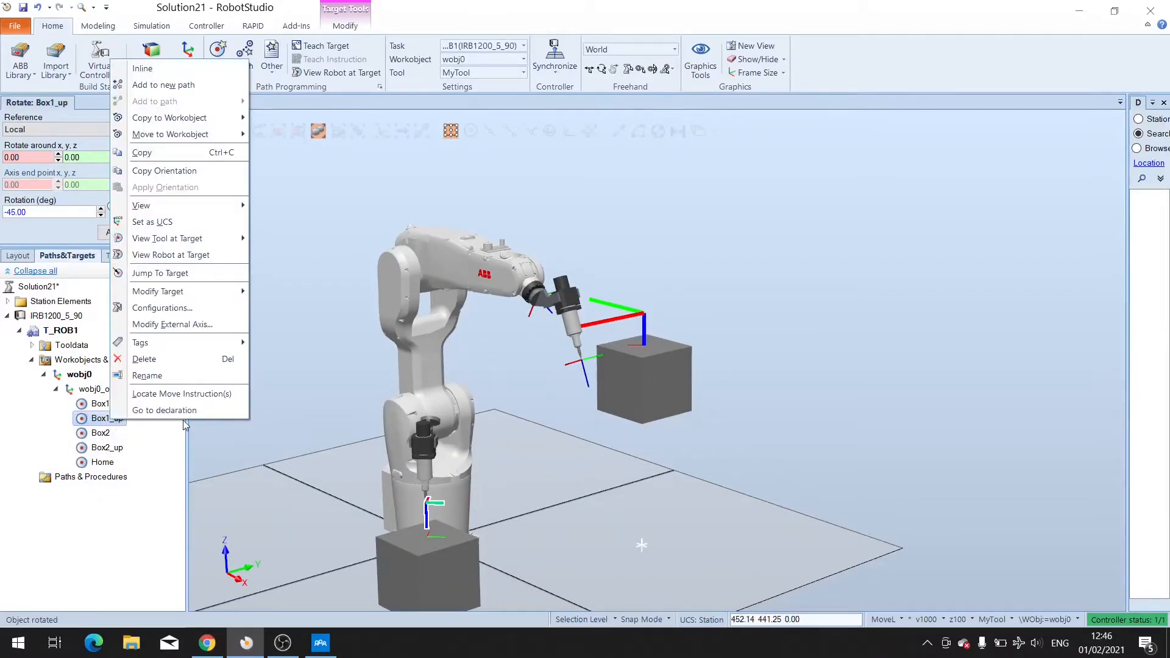
pyautogui.click(148, 86)
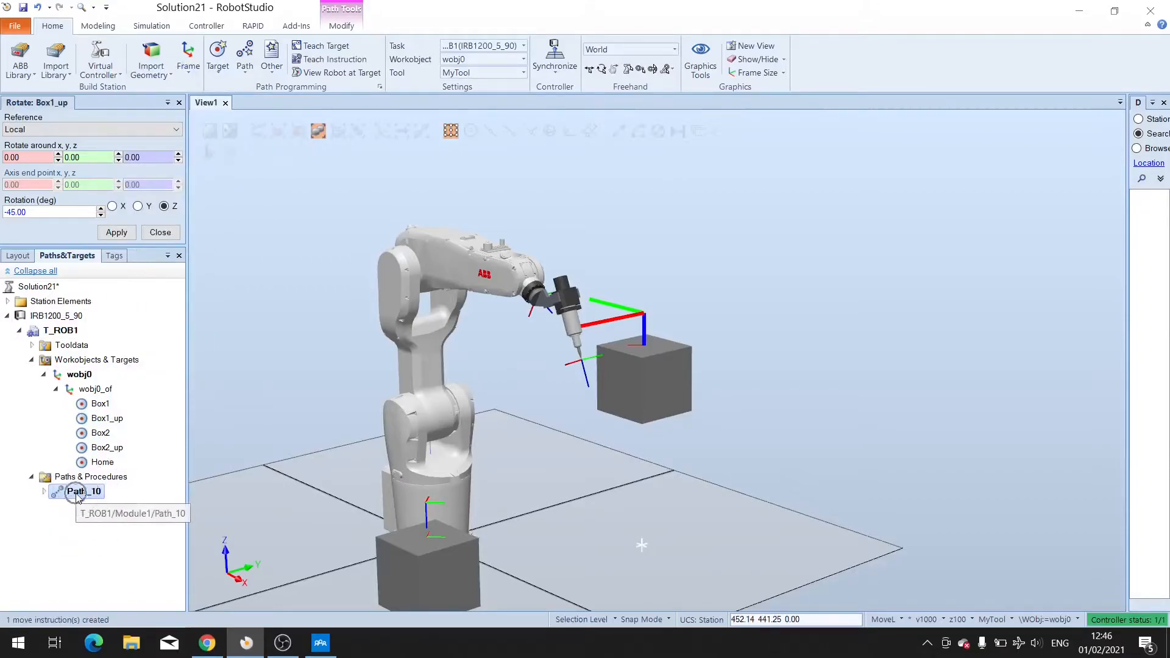
pyautogui.click(43, 491)
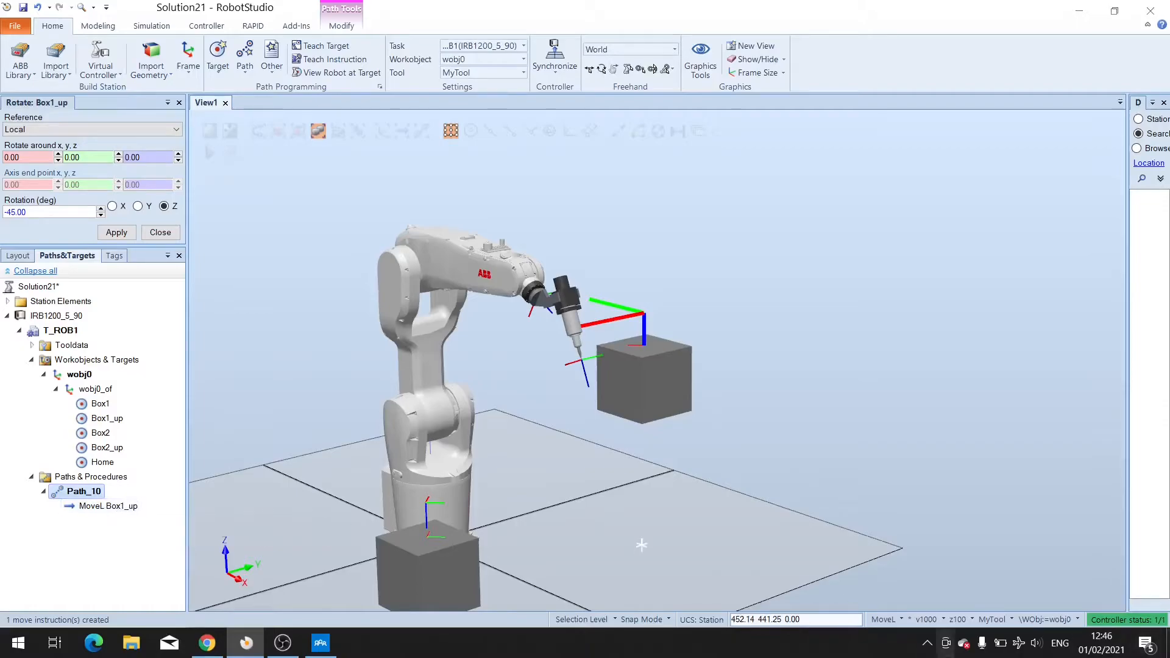
pyautogui.click(886, 619)
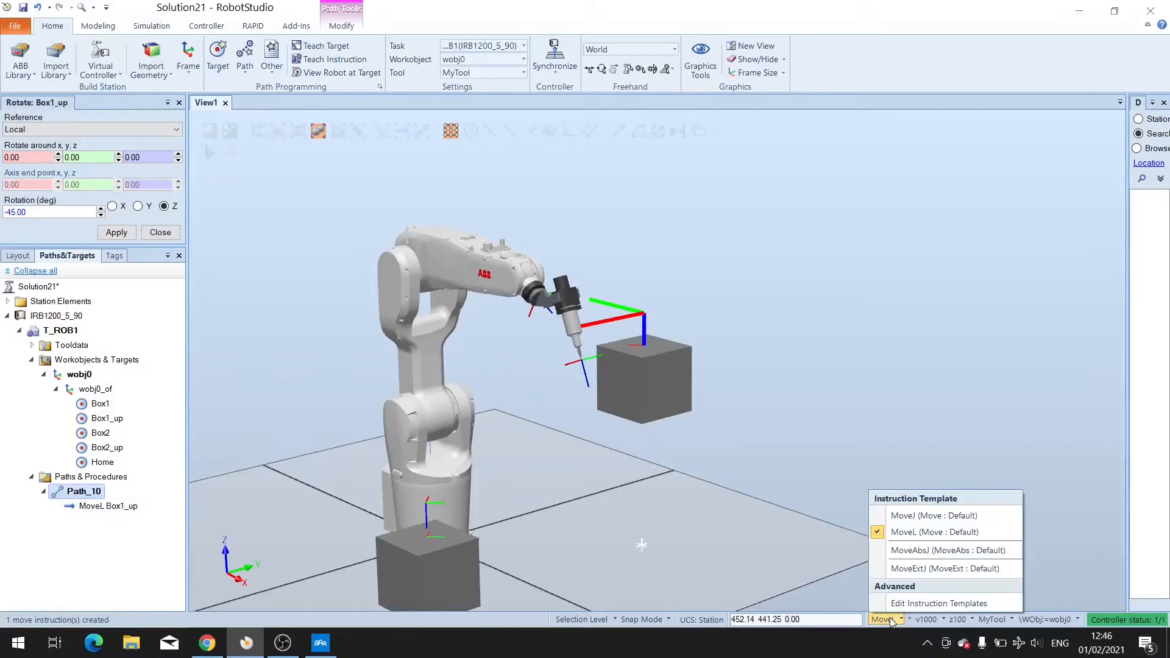
pyautogui.click(921, 517)
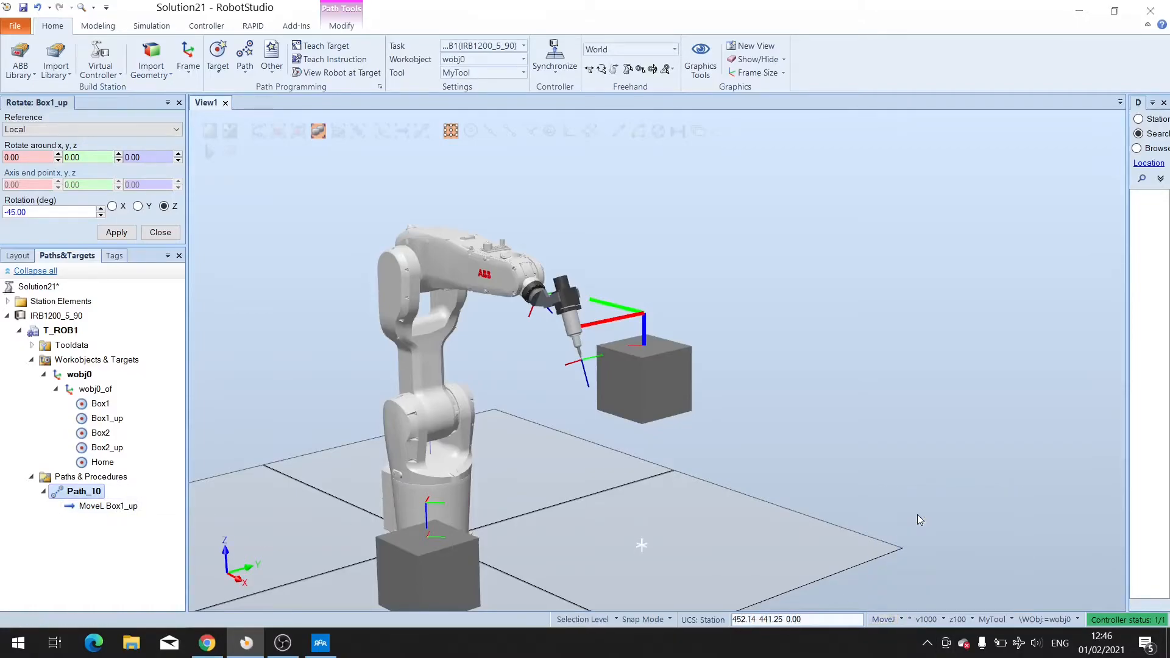
# Change the Box1_up move instruction in Path_10 to a Joint motion type and apply it.
pyautogui.click(111, 512)
pyautogui.rightClick(111, 512)
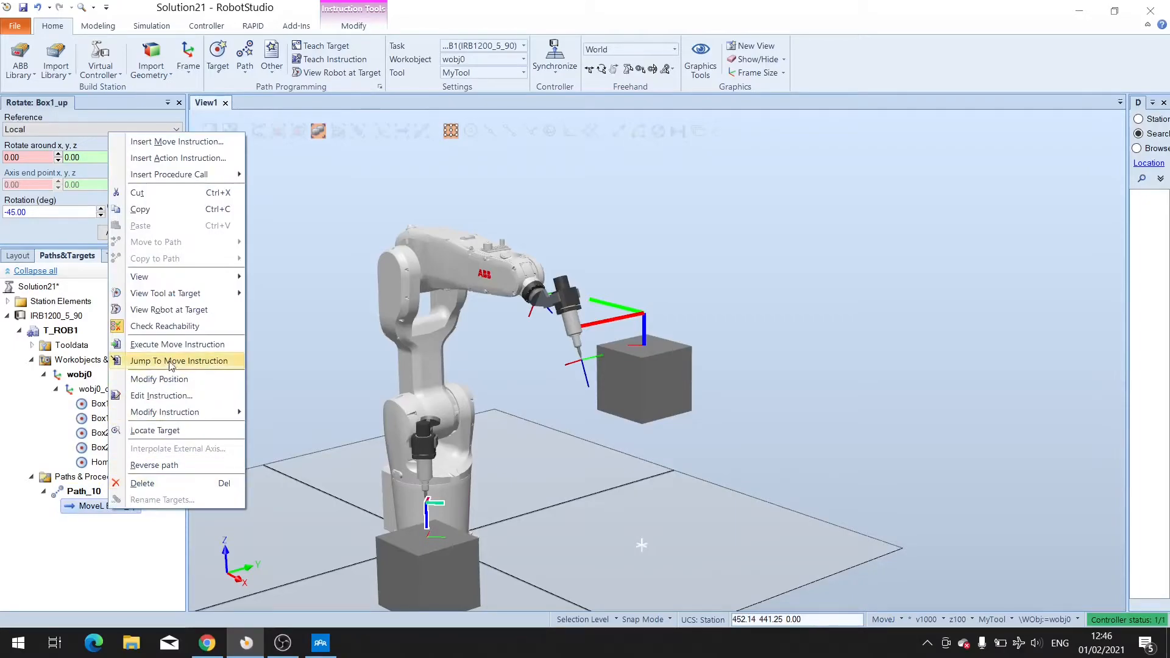
pyautogui.moveTo(177, 414)
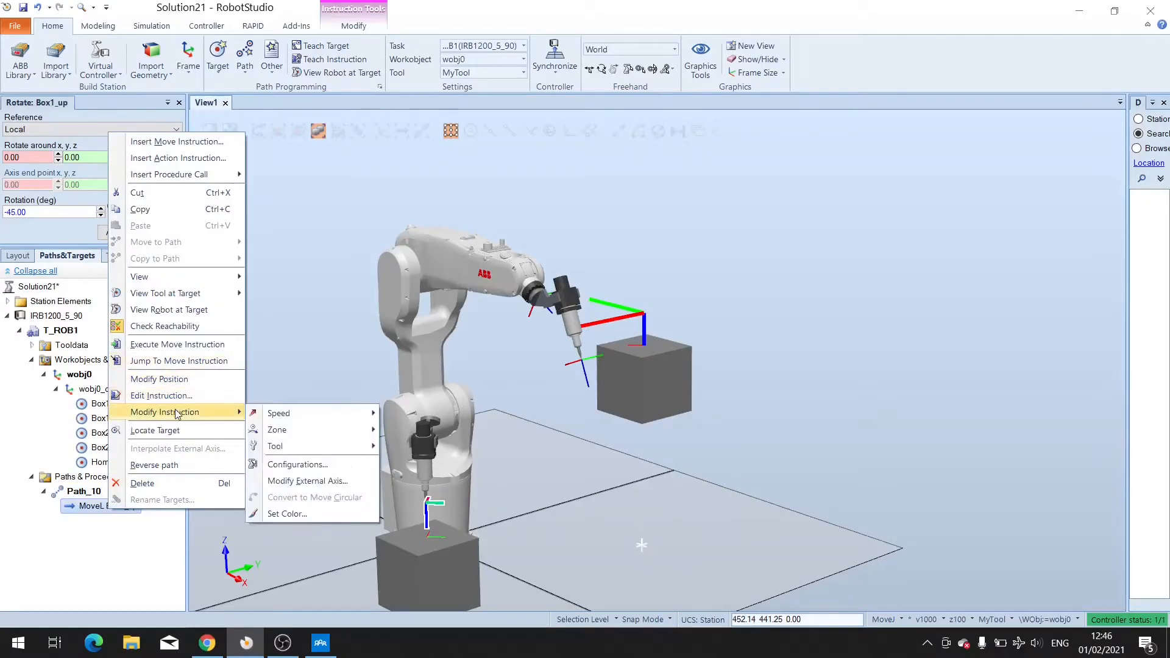
pyautogui.click(175, 399)
pyautogui.click(53, 134)
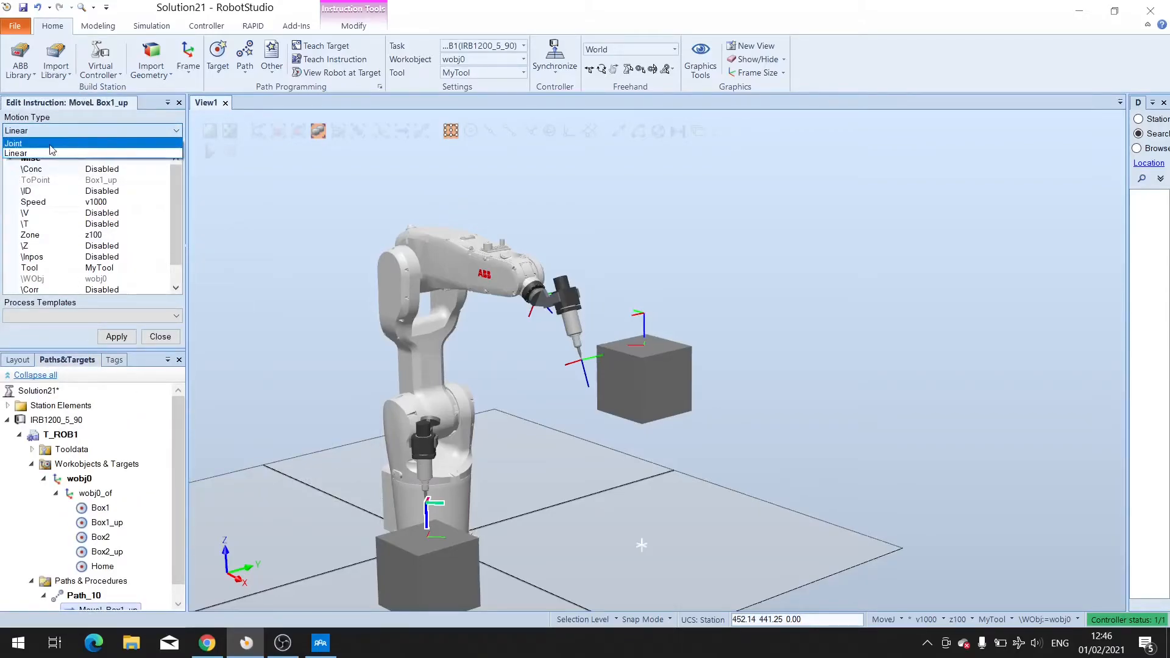
pyautogui.click(58, 160)
pyautogui.click(120, 337)
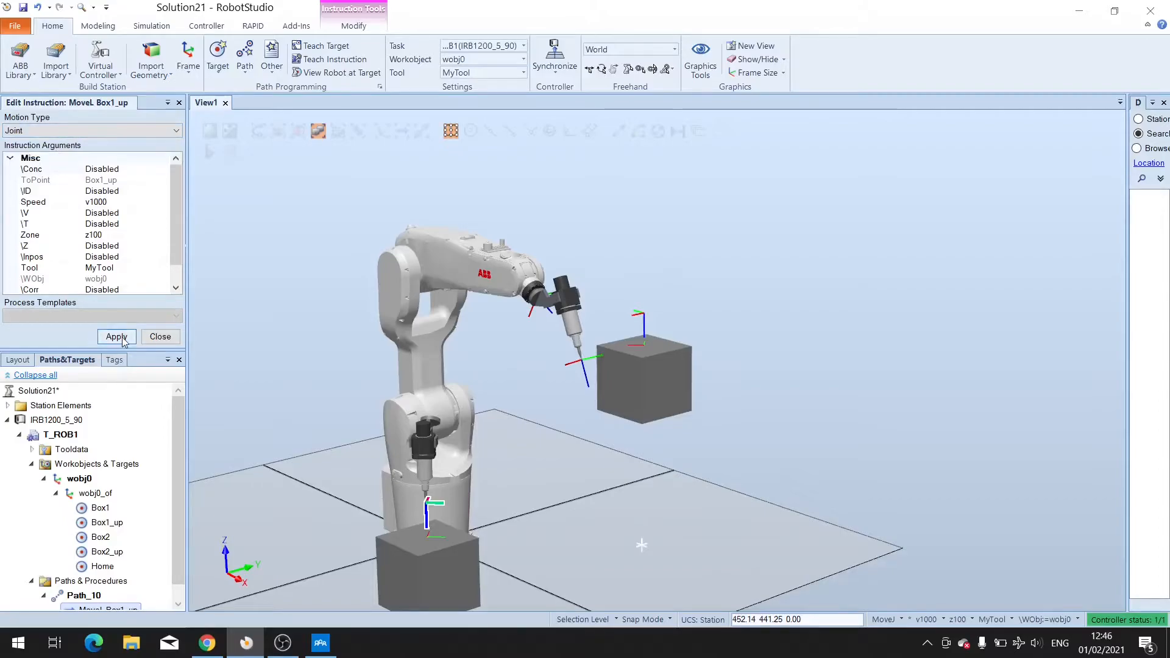
pyautogui.click(122, 339)
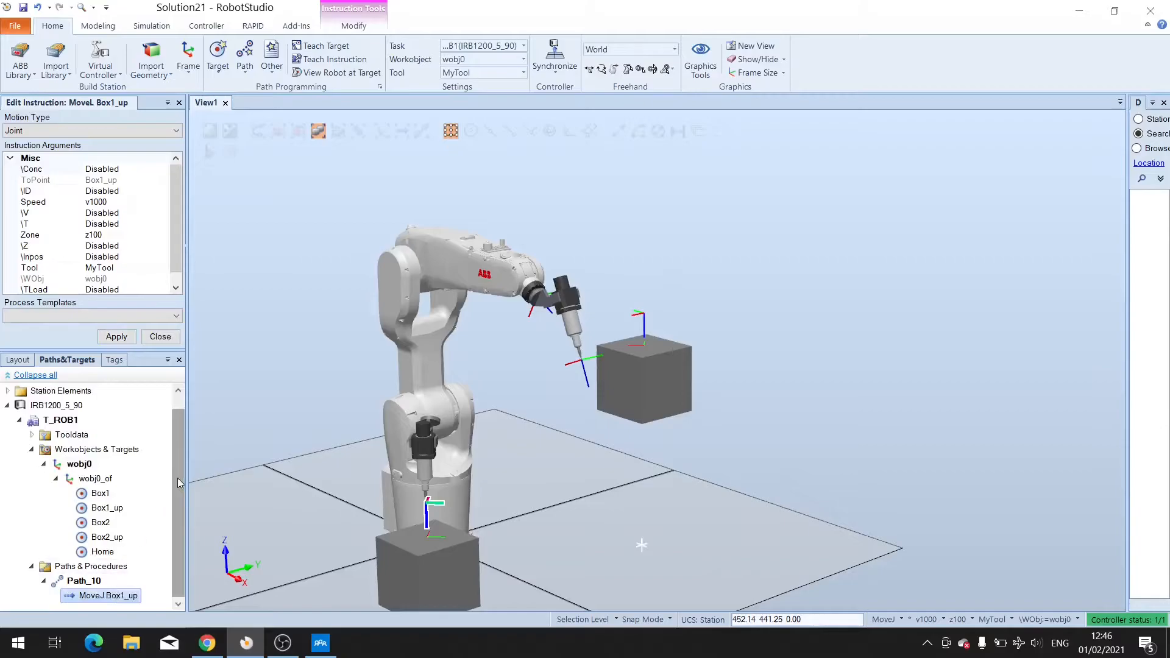
# Set the zone of the MoveJ Box1_up instruction to fine.
pyautogui.rightClick(116, 602)
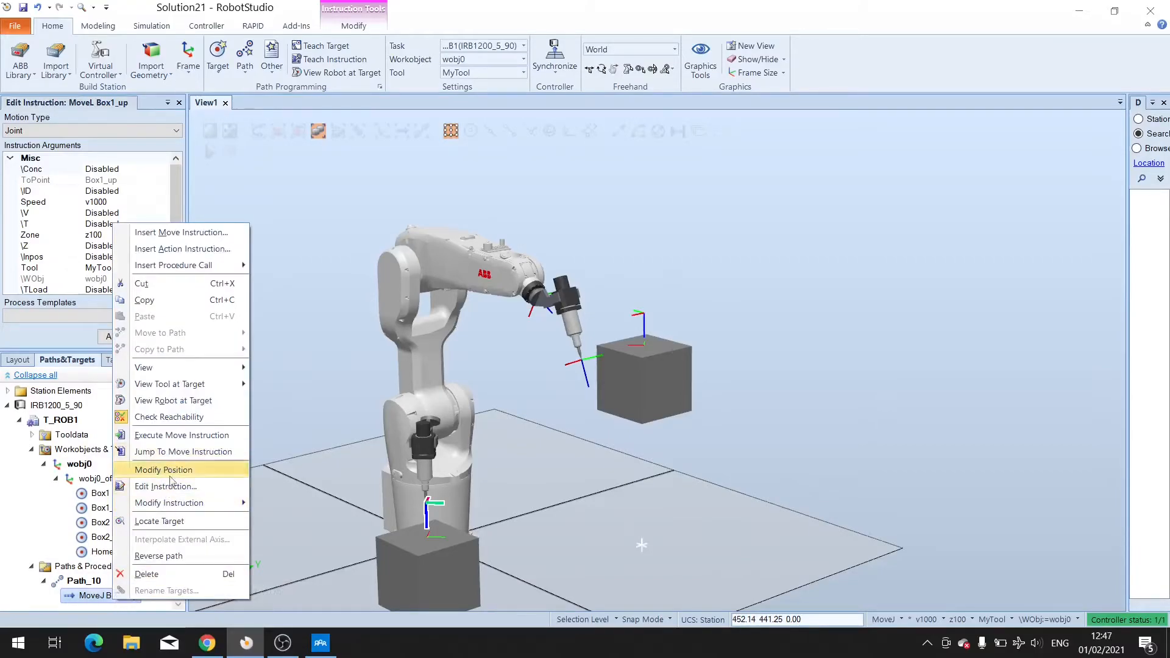
pyautogui.moveTo(171, 504)
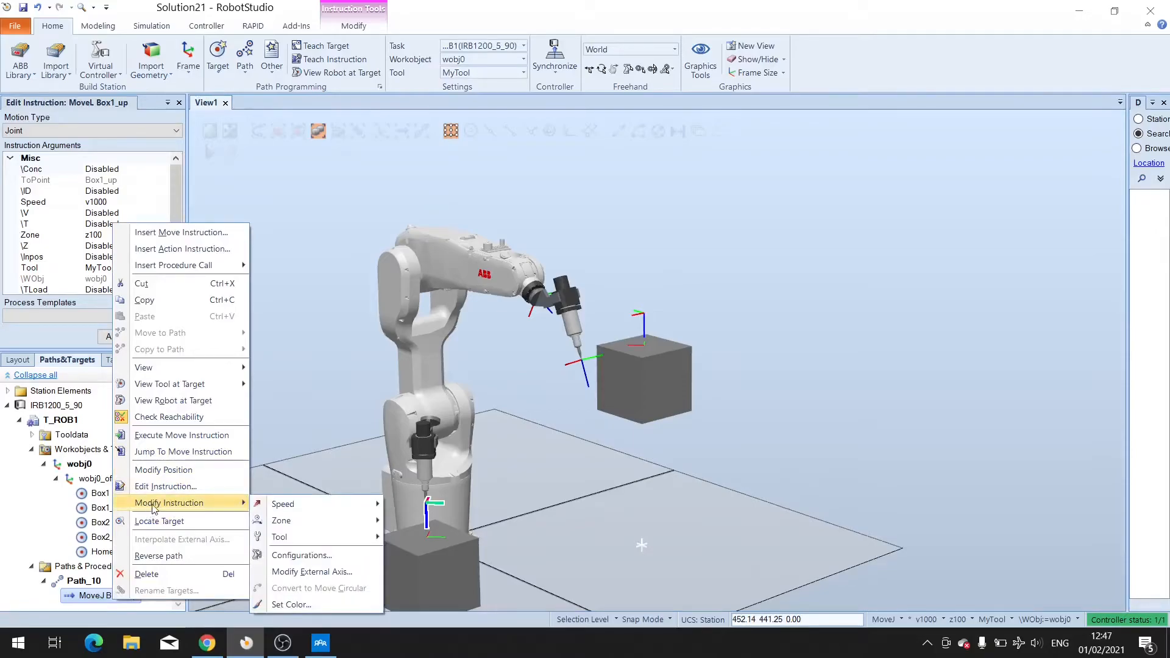
pyautogui.moveTo(308, 543)
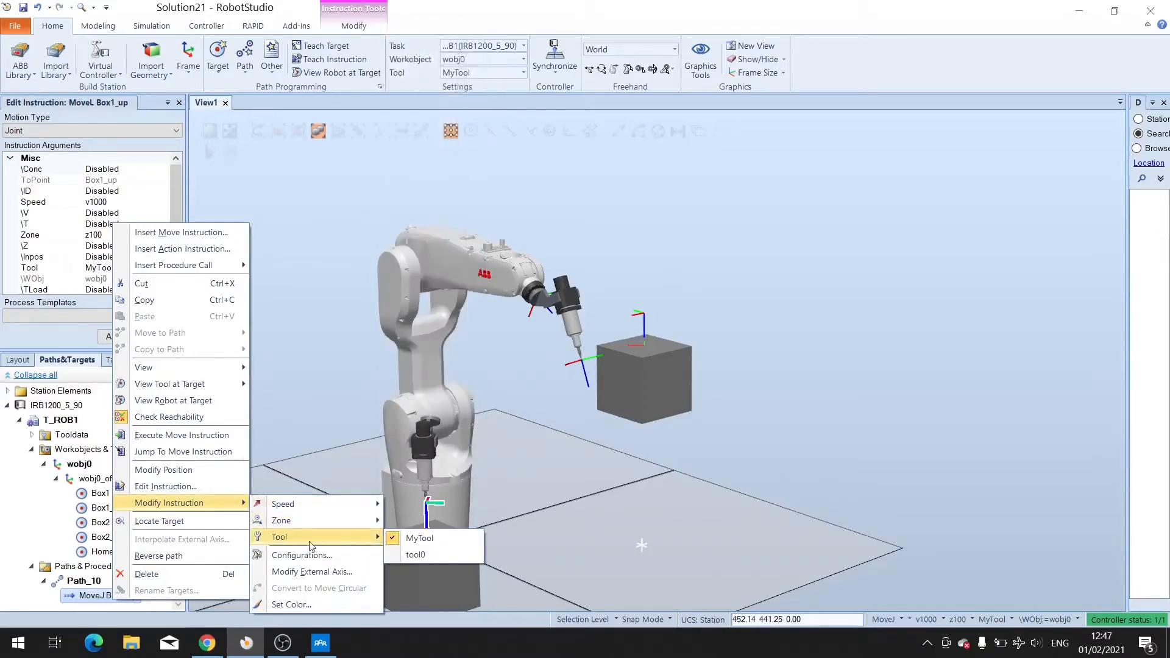
pyautogui.moveTo(307, 521)
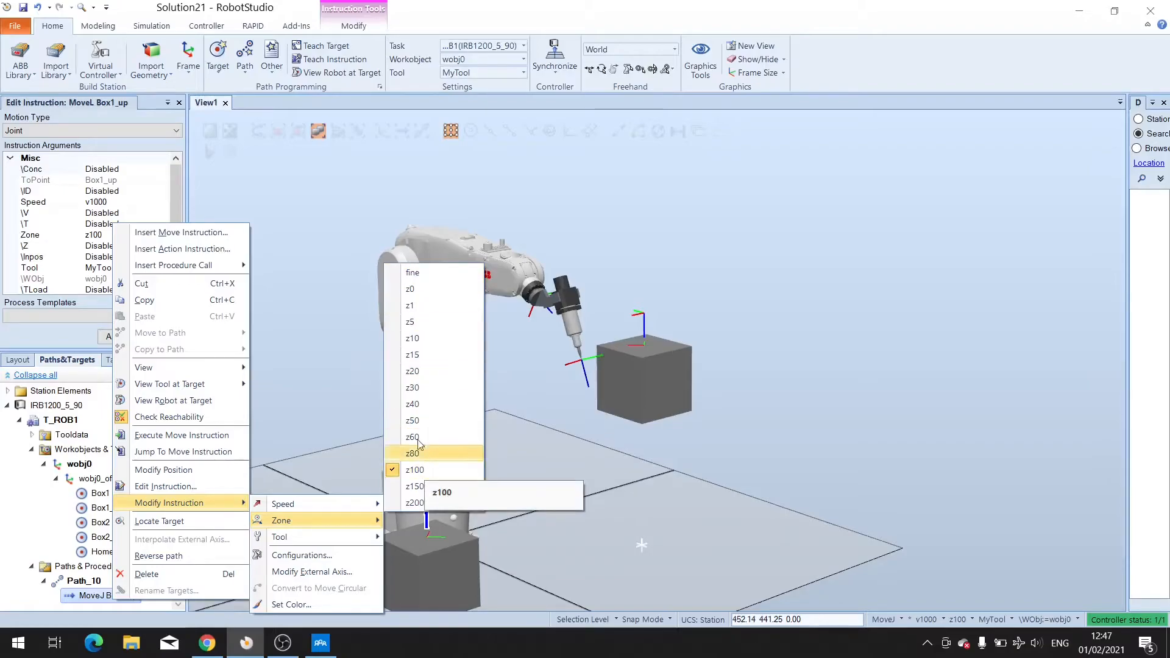
pyautogui.click(421, 272)
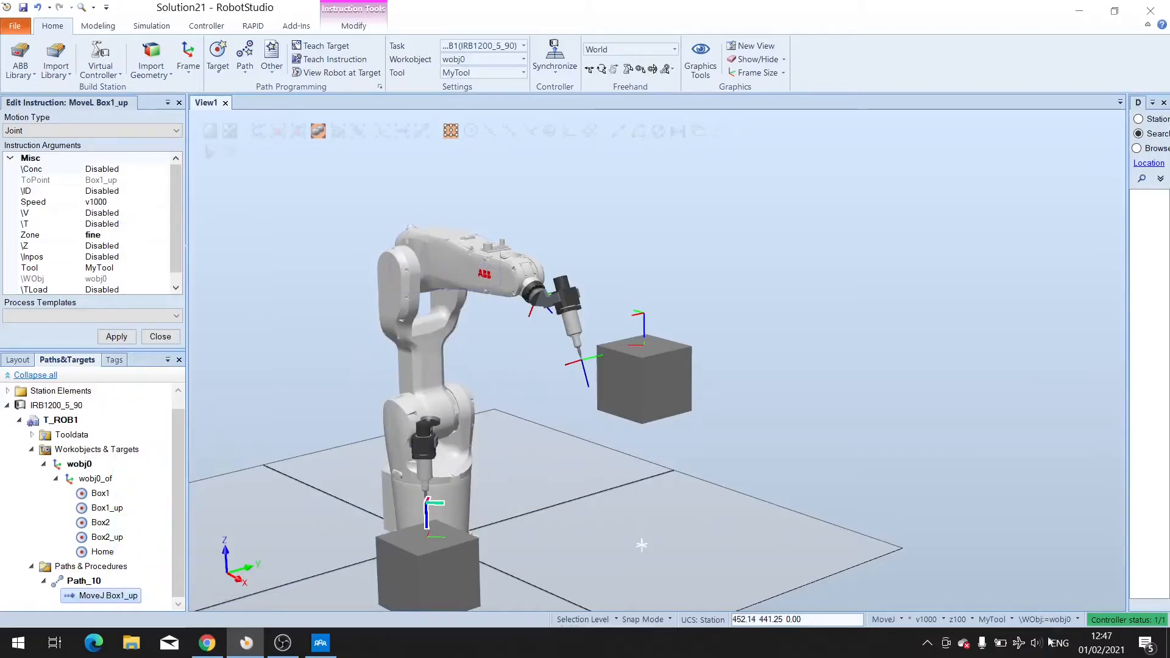
# Set the default instruction template zone to fine and close the instruction editor.
pyautogui.click(957, 619)
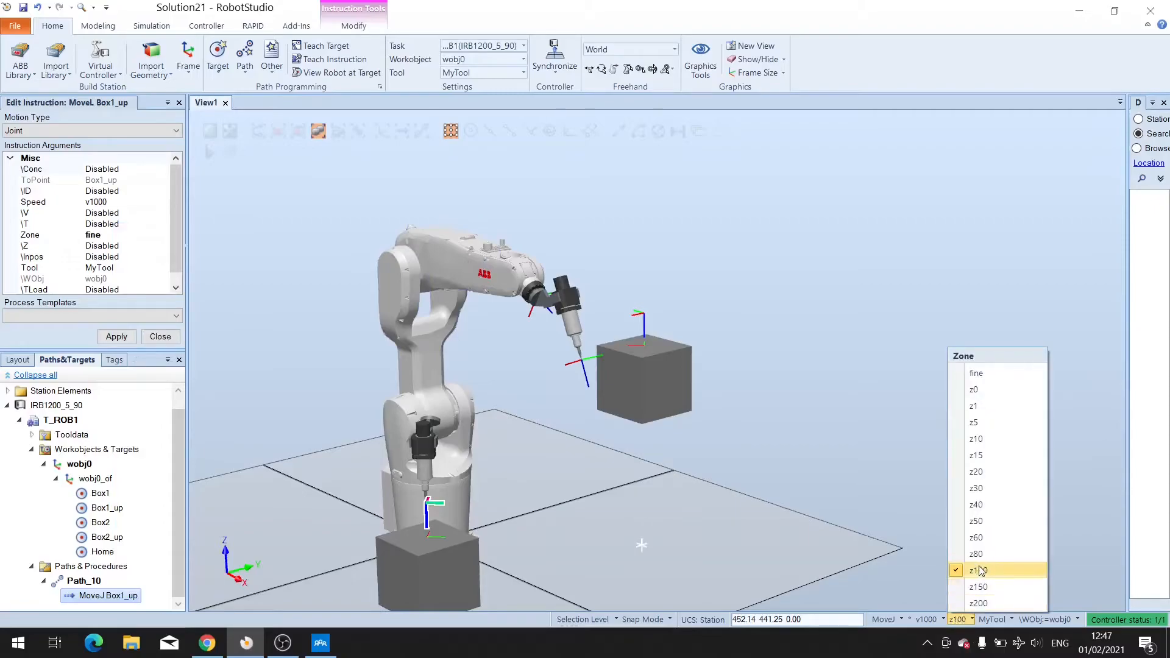
pyautogui.click(975, 374)
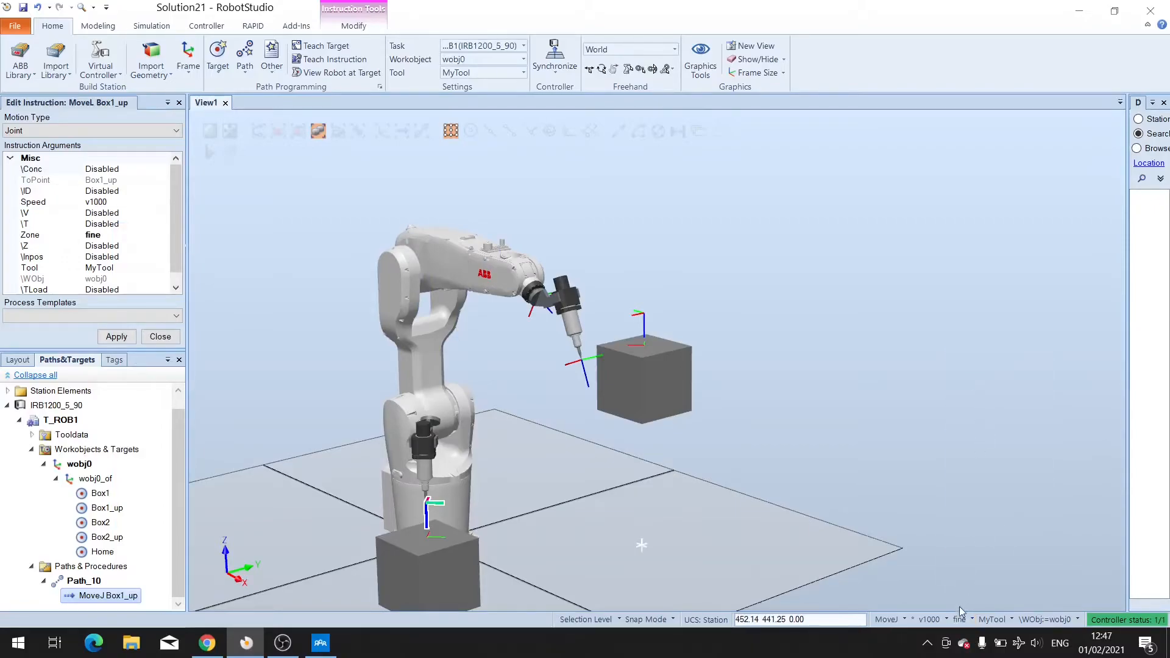
pyautogui.click(889, 620)
pyautogui.click(161, 338)
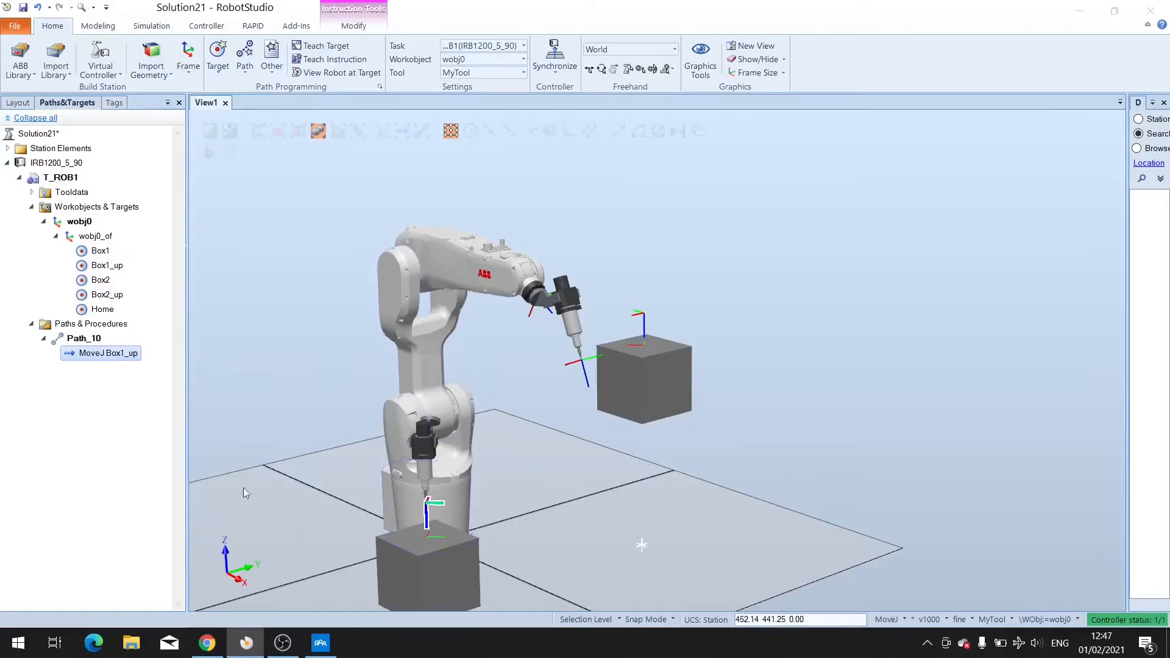
# Add the Box1, Box2_up, Box2, Box2_up and Home targets to Path_10 after Box1_up, in that order.
pyautogui.click(100, 252)
pyautogui.moveTo(106, 308); pyautogui.dragTo(109, 356)
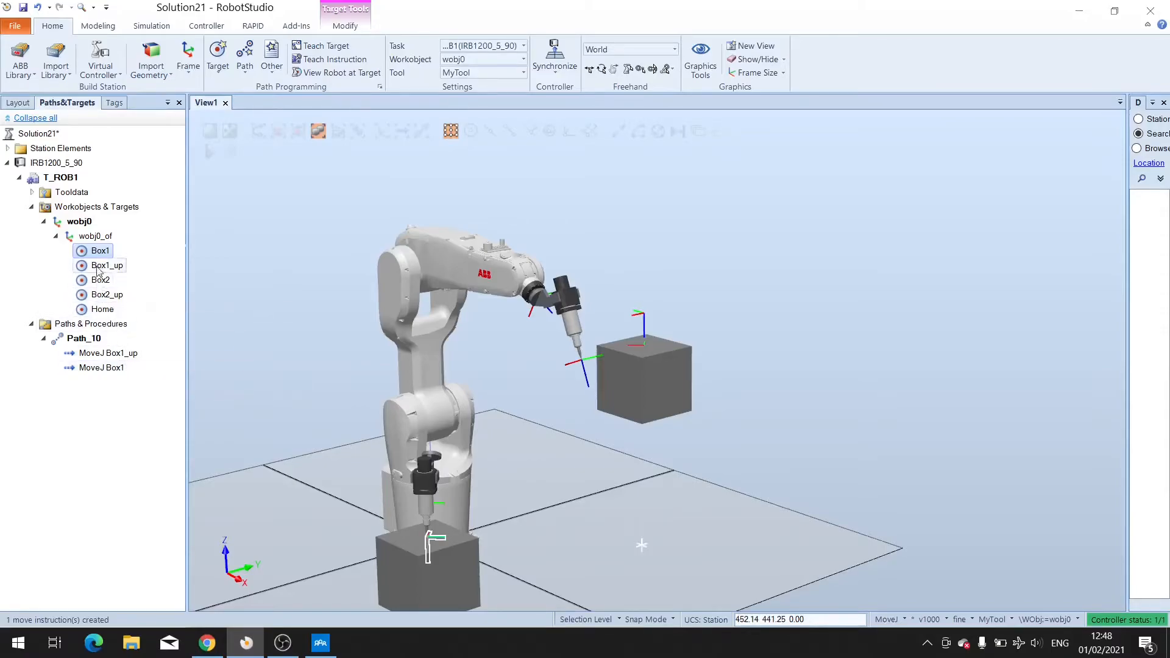
pyautogui.click(104, 295)
pyautogui.moveTo(103, 297); pyautogui.dragTo(111, 371)
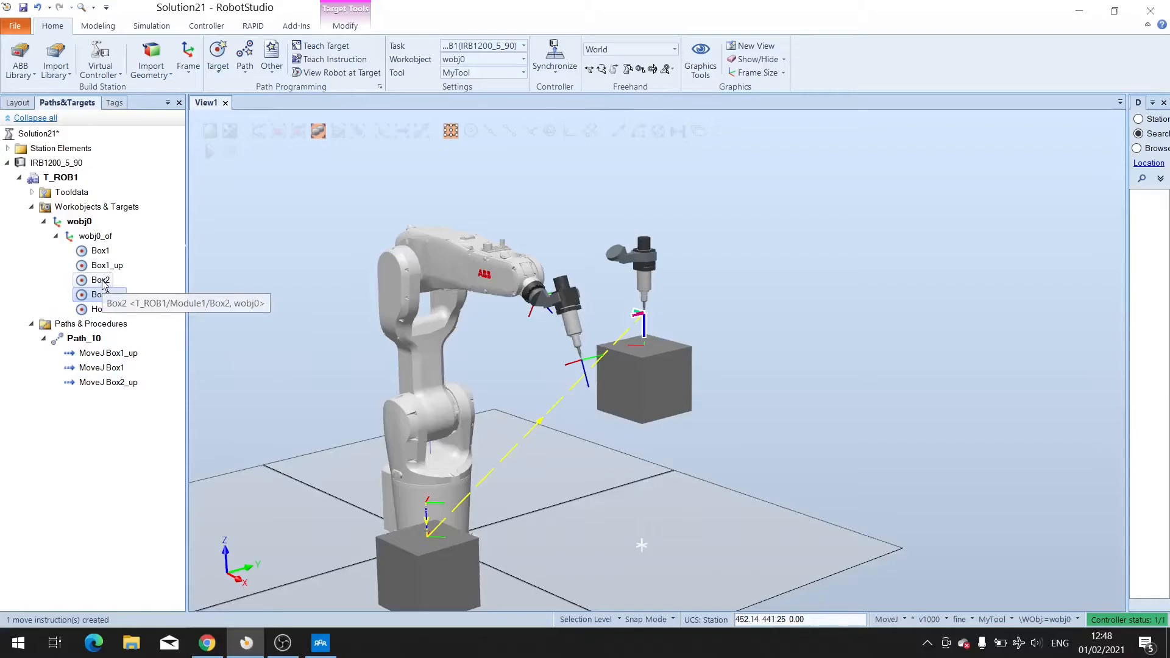
pyautogui.moveTo(102, 282); pyautogui.dragTo(114, 405)
pyautogui.moveTo(102, 309); pyautogui.dragTo(111, 415)
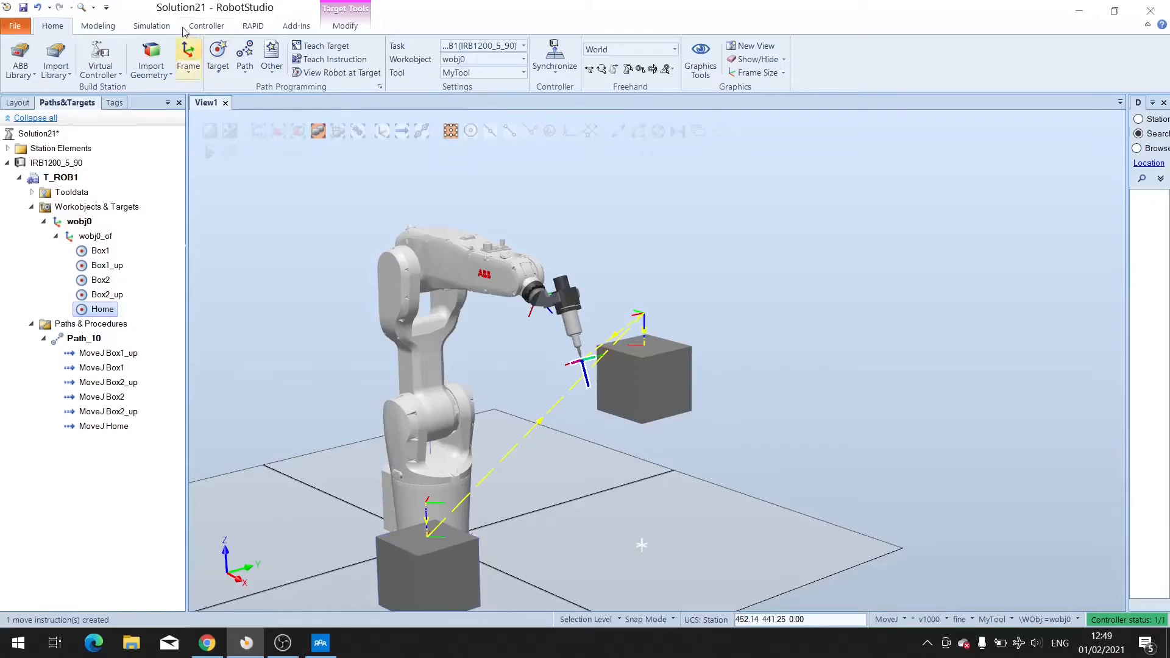
# Open Station Logic and add a Positioner smart component to the station.
pyautogui.click(152, 25)
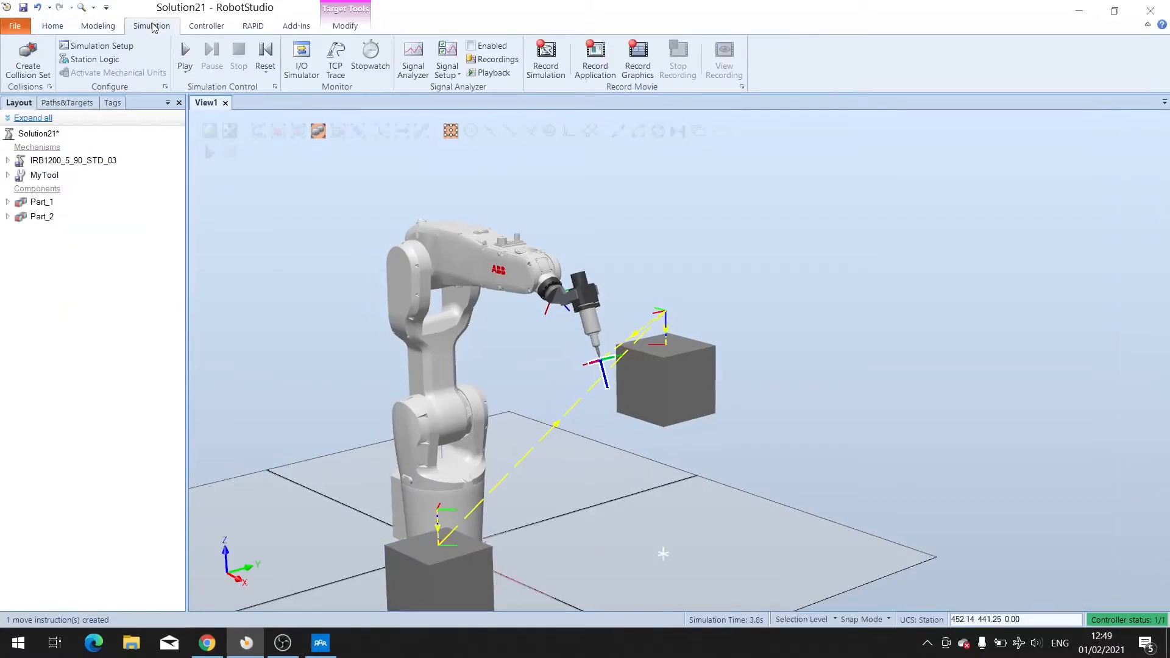
pyautogui.click(106, 62)
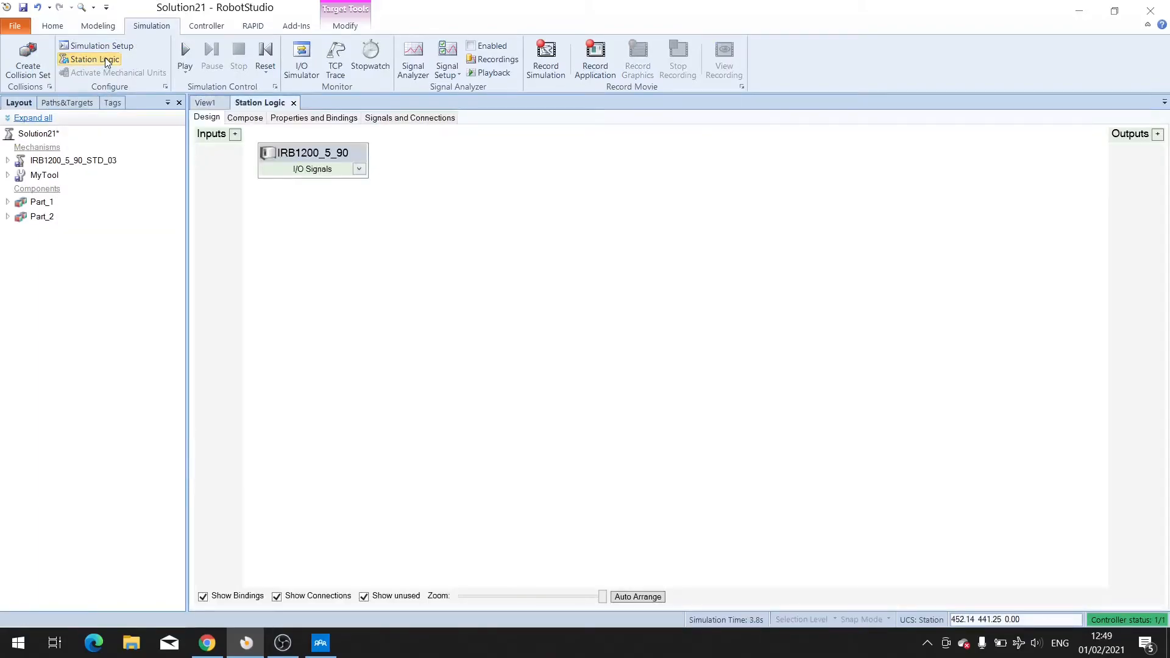
pyautogui.click(387, 119)
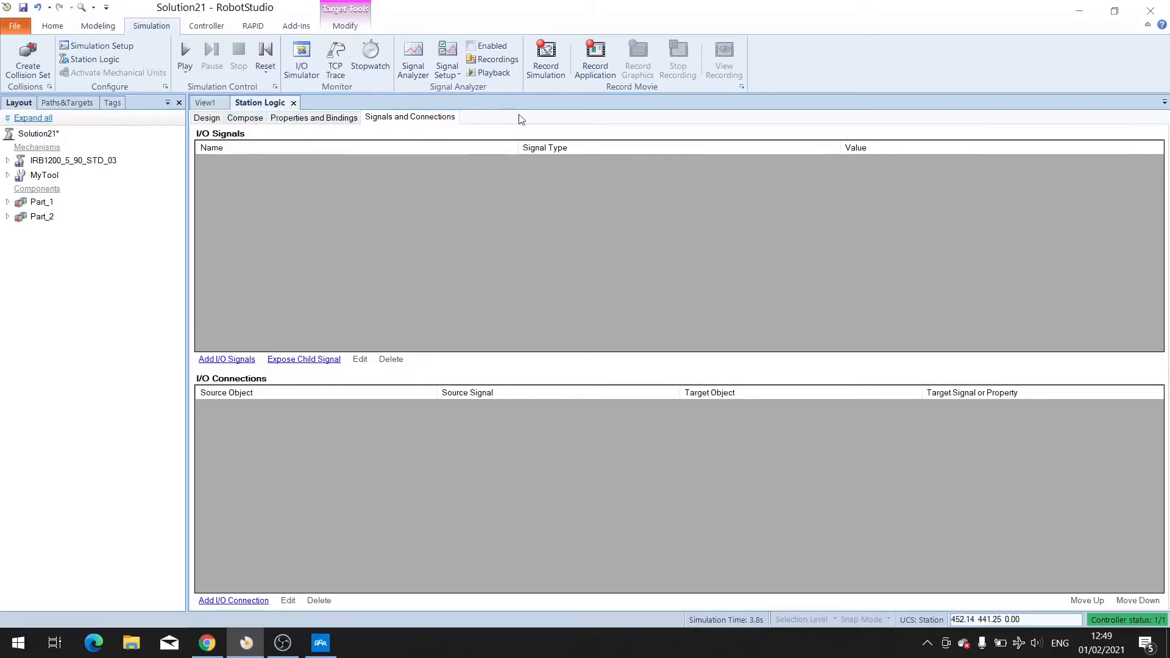
pyautogui.click(246, 118)
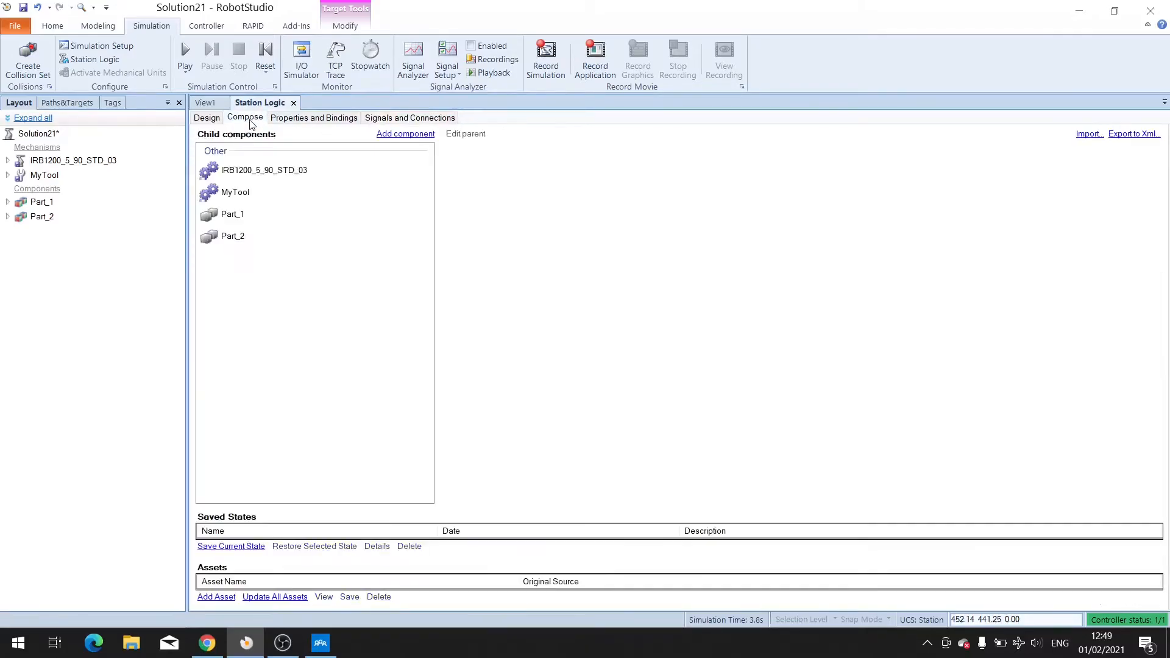
pyautogui.click(407, 134)
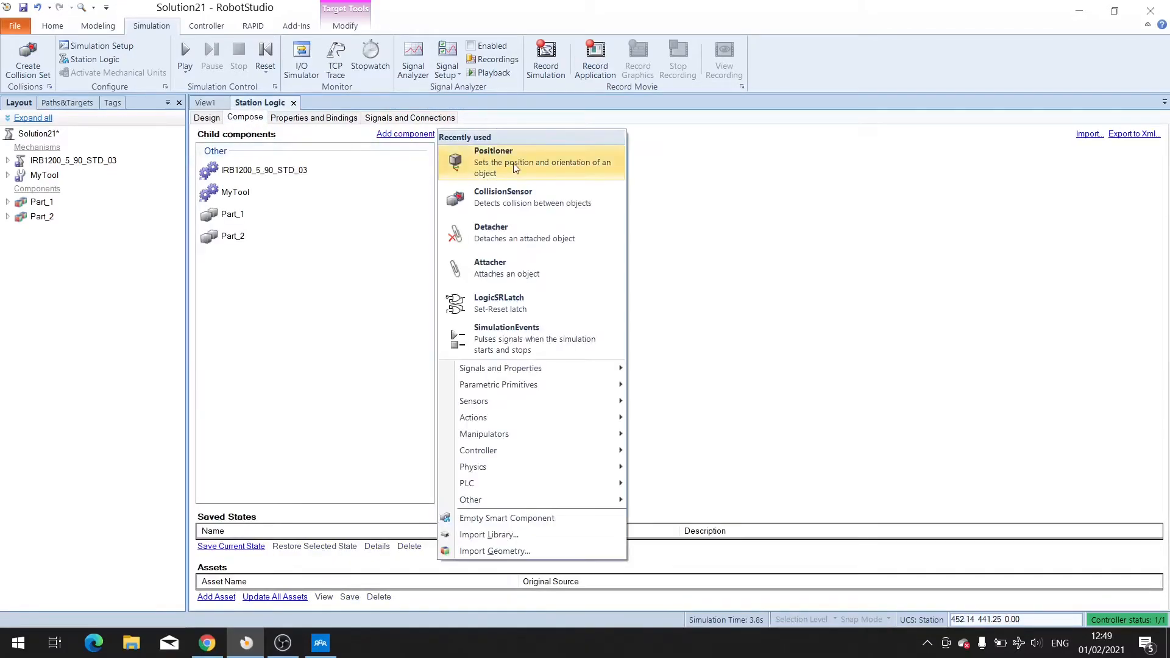
pyautogui.click(485, 174)
pyautogui.click(487, 163)
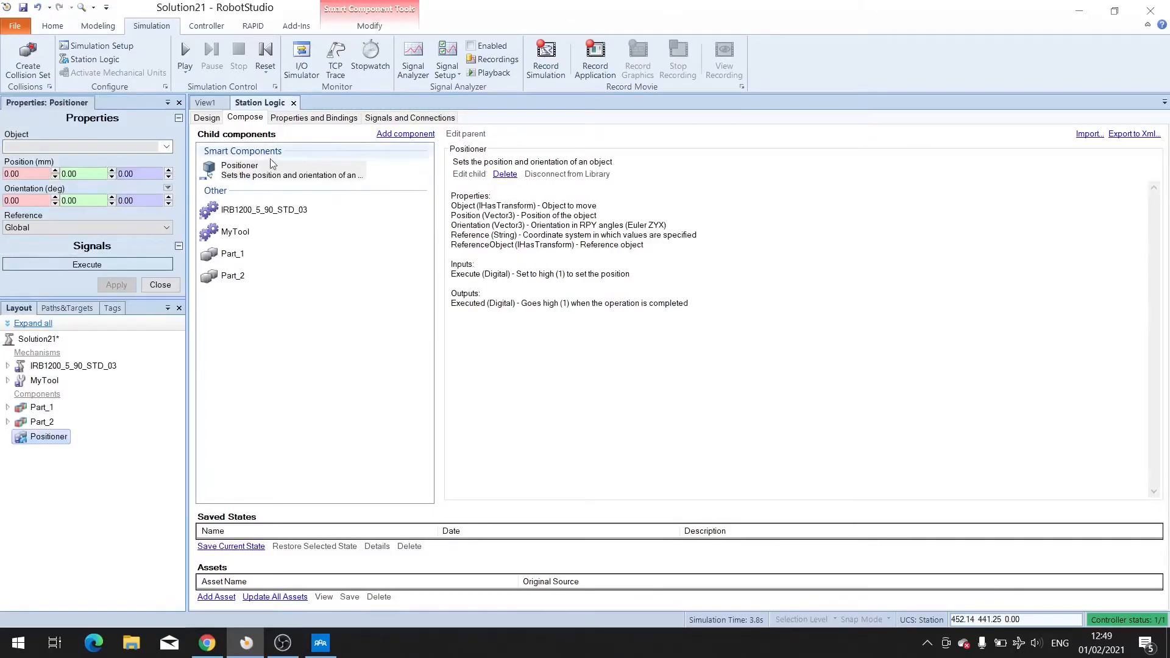
# Add an Attacher and a Detacher smart component.
pyautogui.click(407, 137)
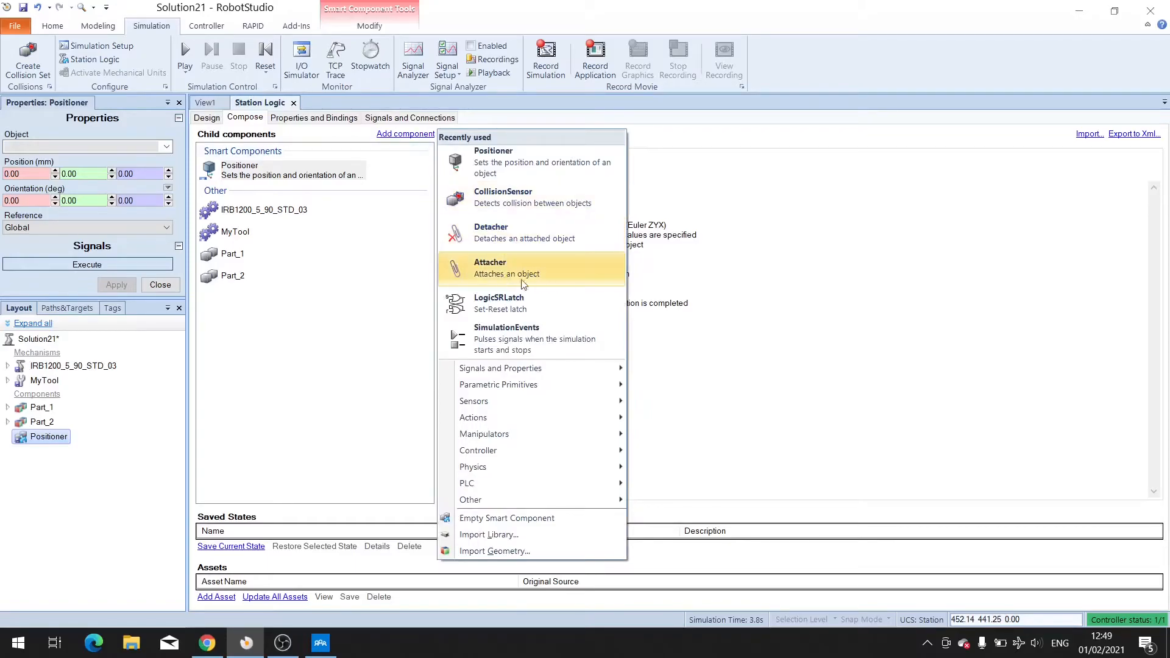
pyautogui.click(530, 275)
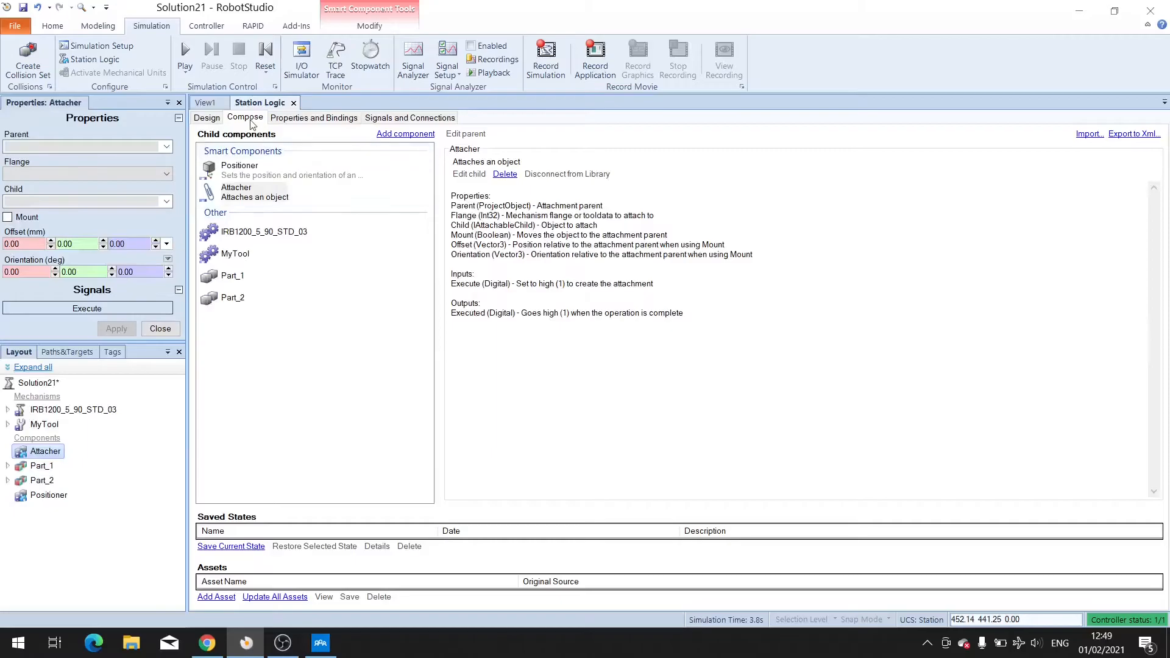
pyautogui.click(406, 134)
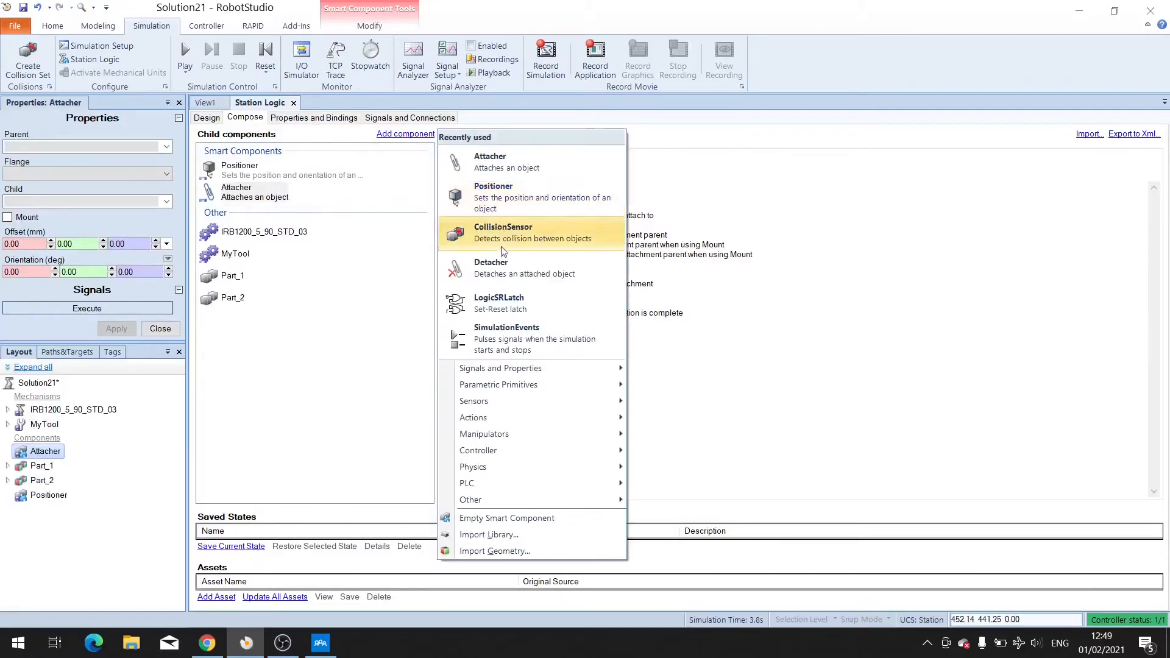
pyautogui.click(496, 269)
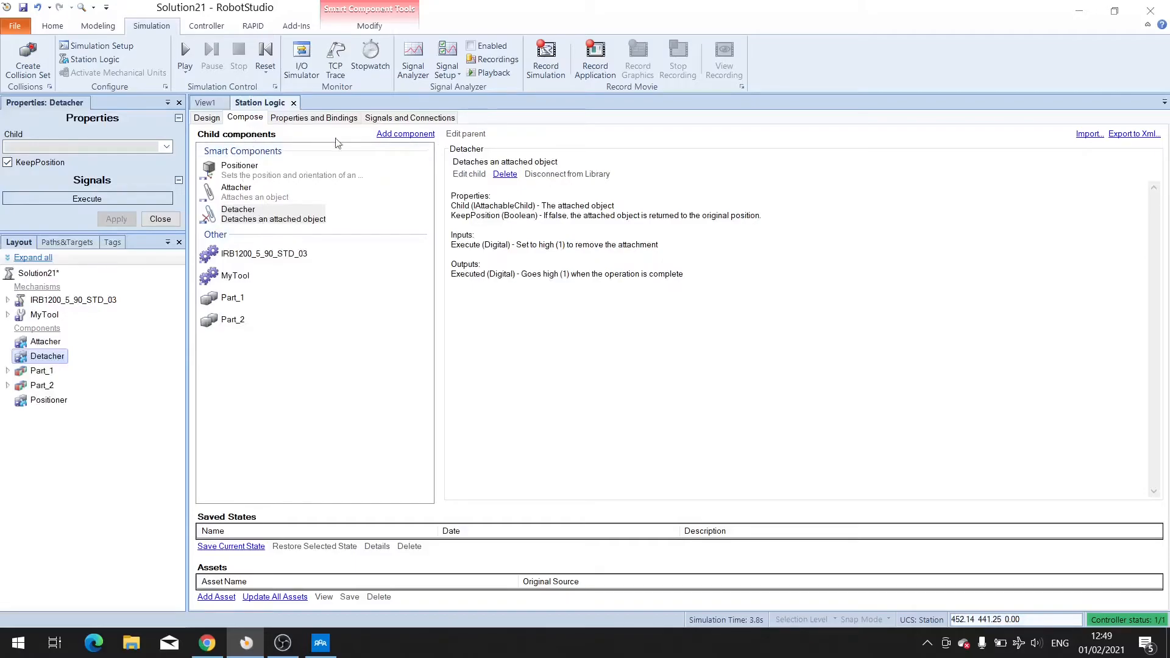
# Add two CollisionSensor smart components.
pyautogui.click(400, 134)
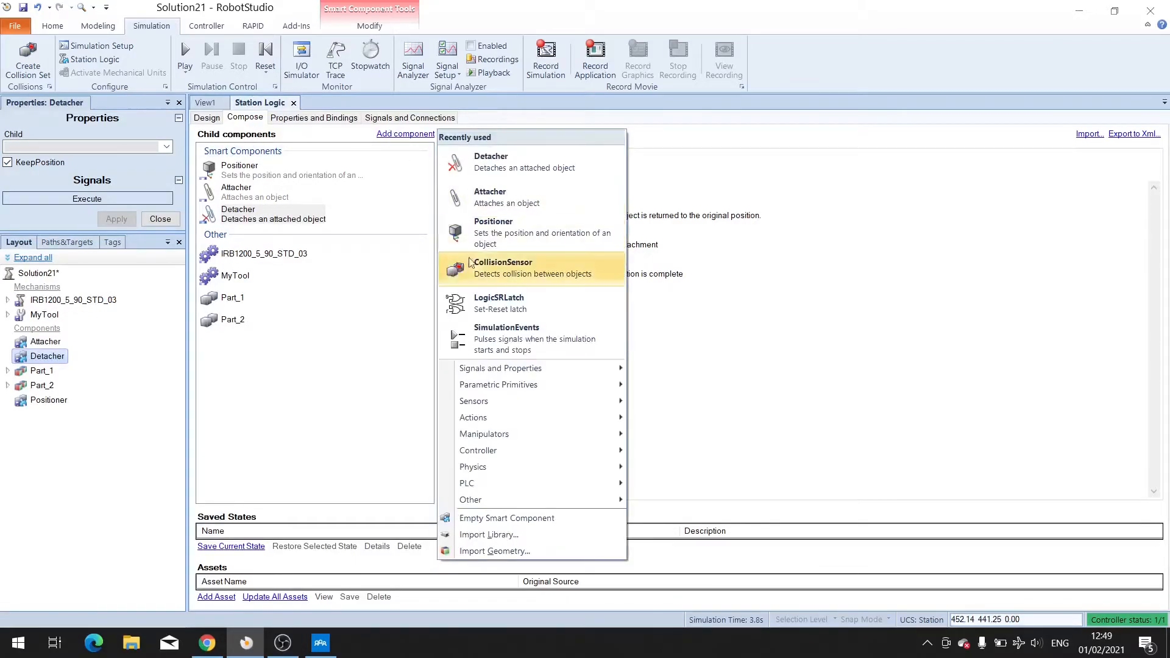
pyautogui.click(509, 268)
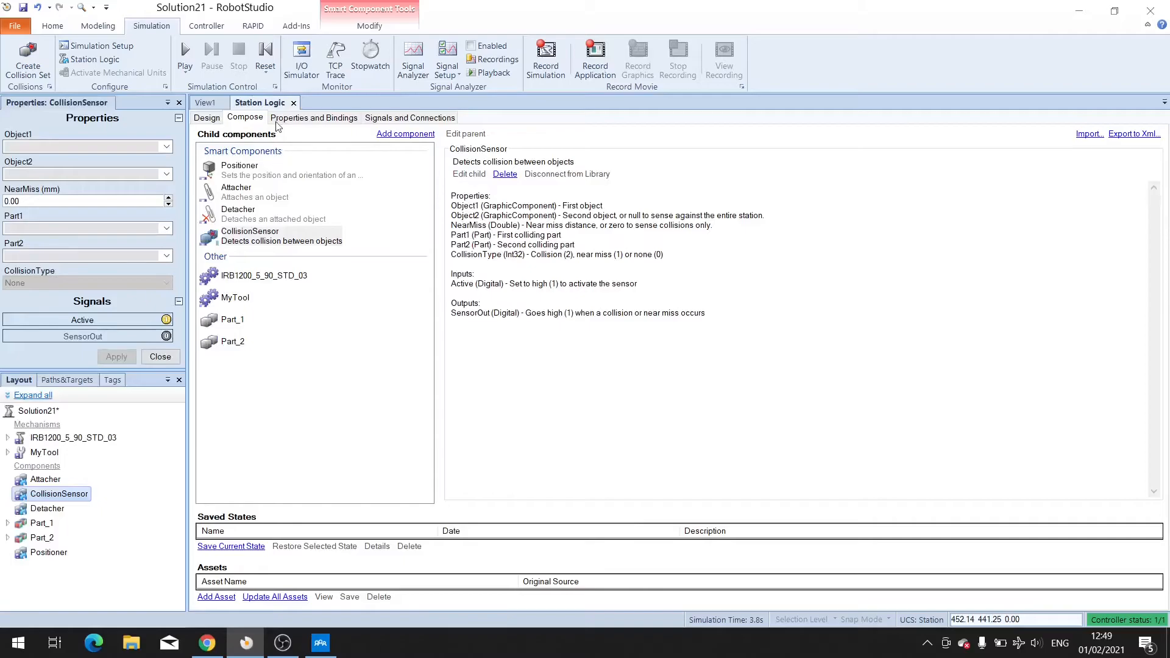
pyautogui.click(404, 134)
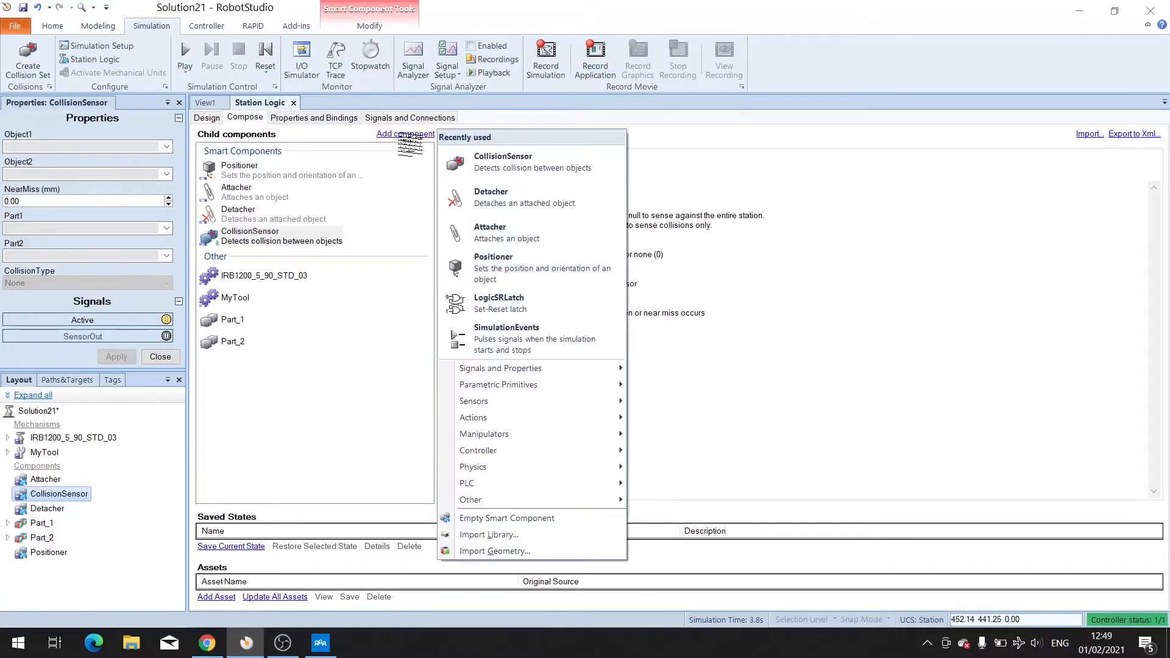
pyautogui.click(512, 164)
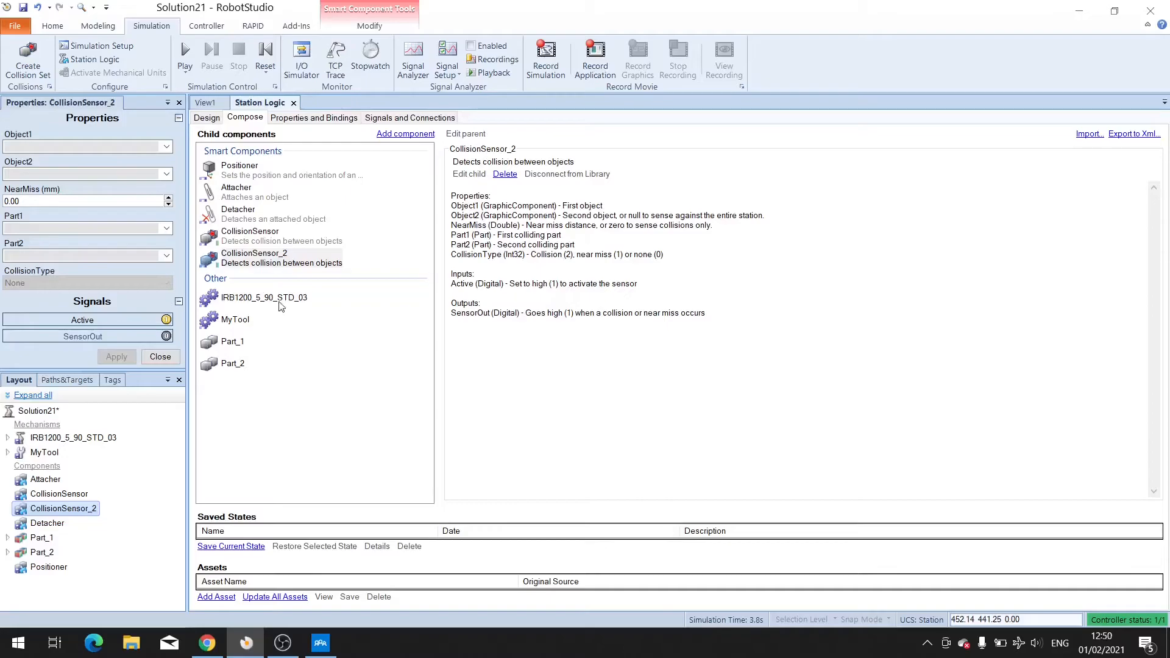
# Open the Attacher's properties, set its parent to MyTool and its child to Part_1, and apply.
pyautogui.click(246, 197)
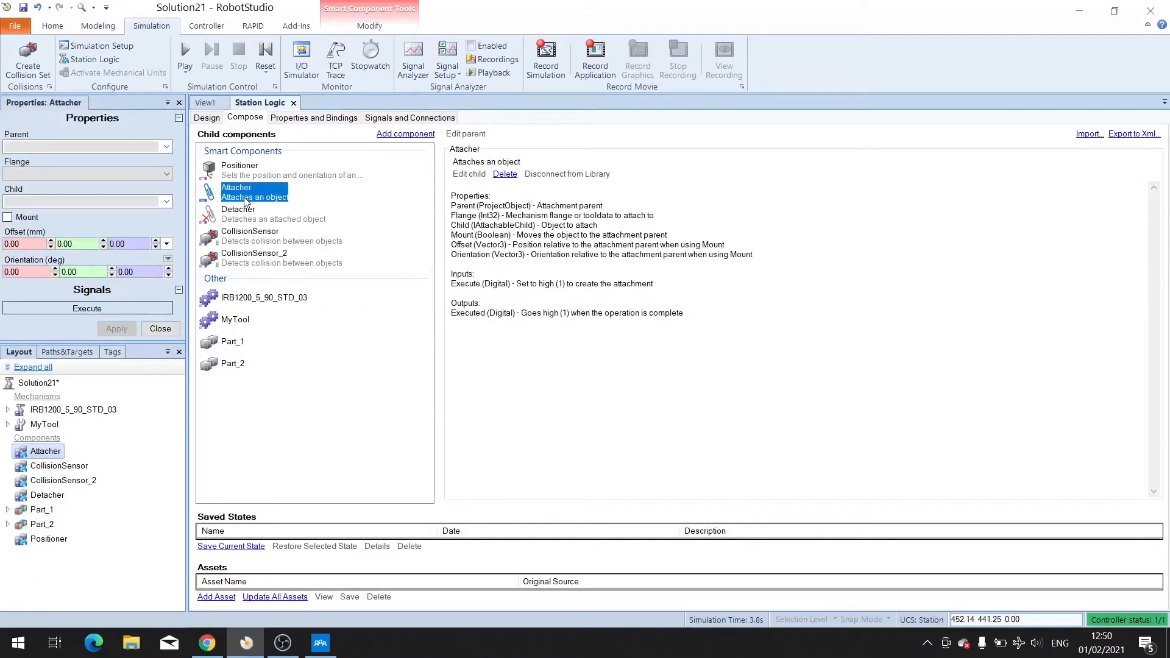
pyautogui.rightClick(246, 198)
pyautogui.click(285, 271)
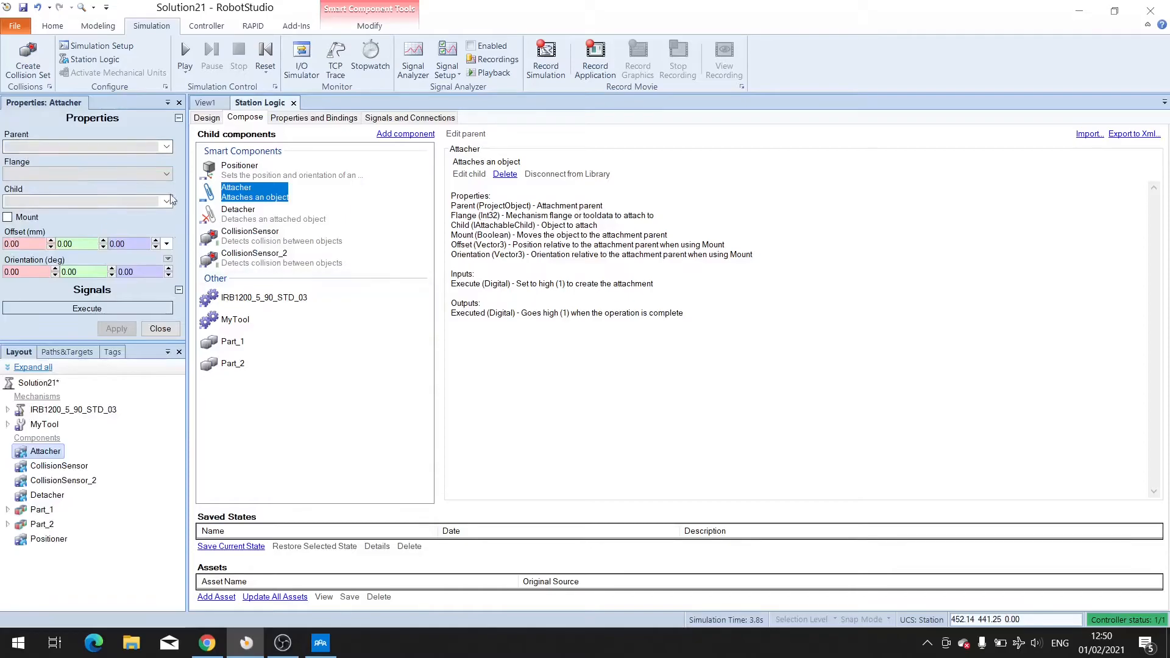
pyautogui.click(166, 147)
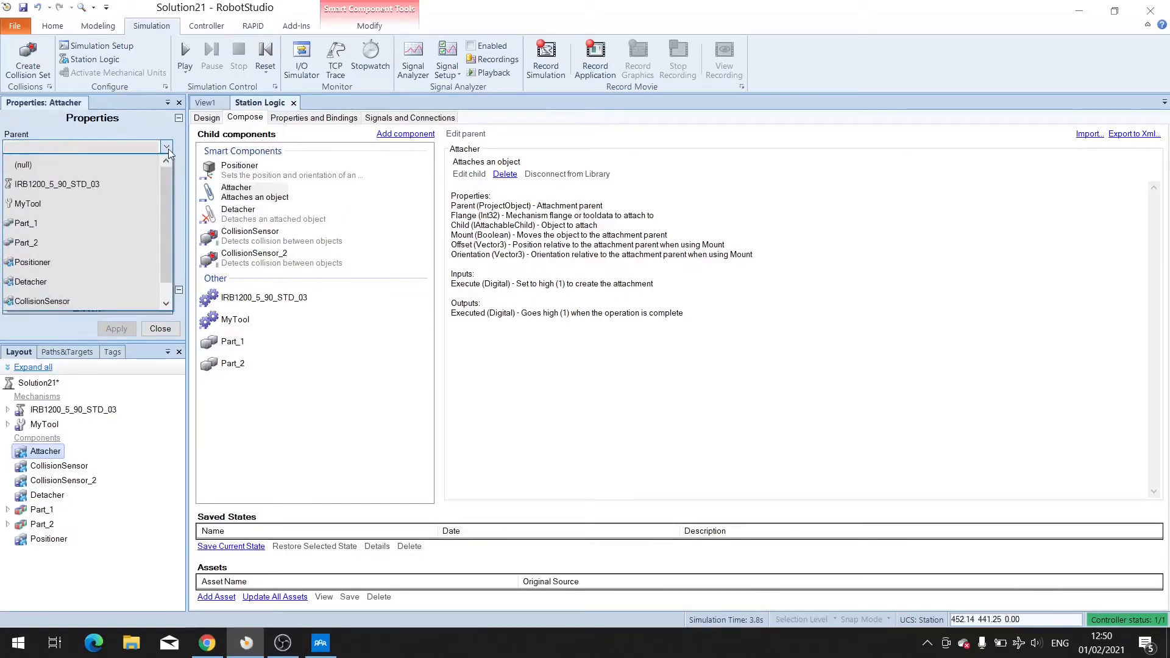
pyautogui.click(28, 206)
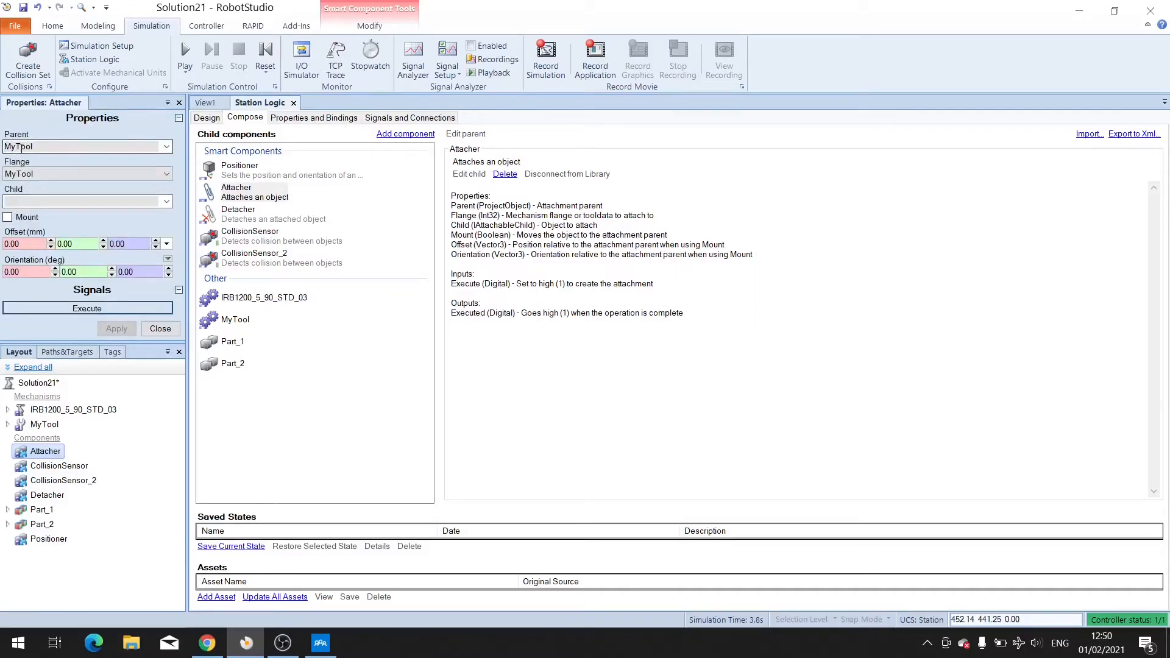
pyautogui.click(167, 201)
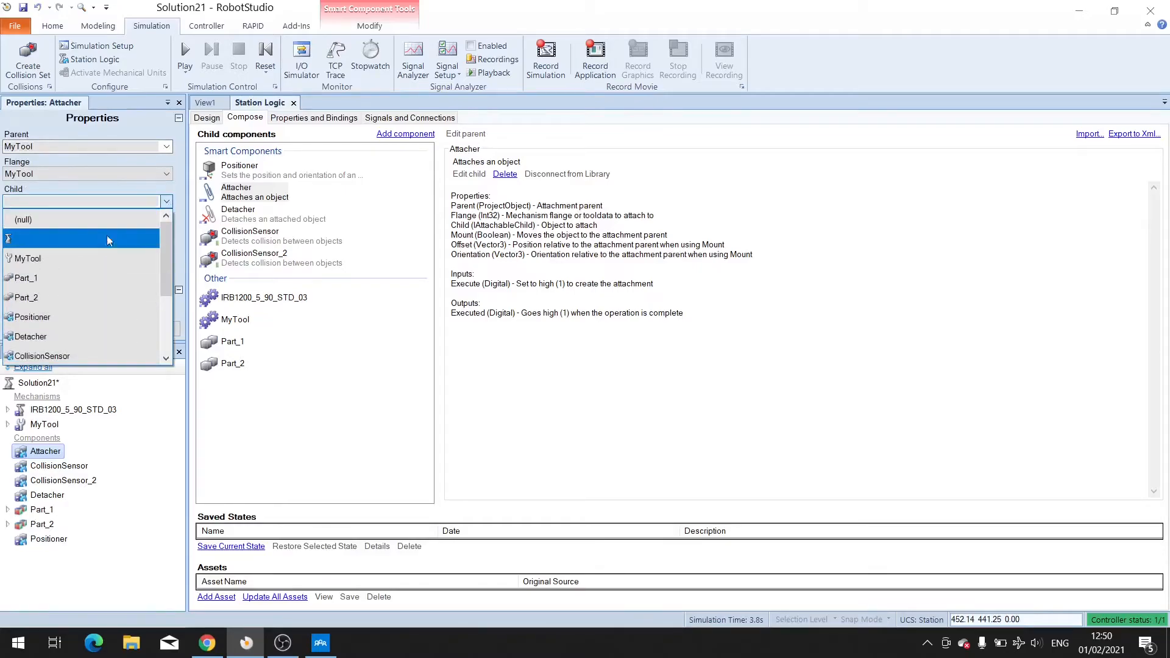
pyautogui.click(24, 279)
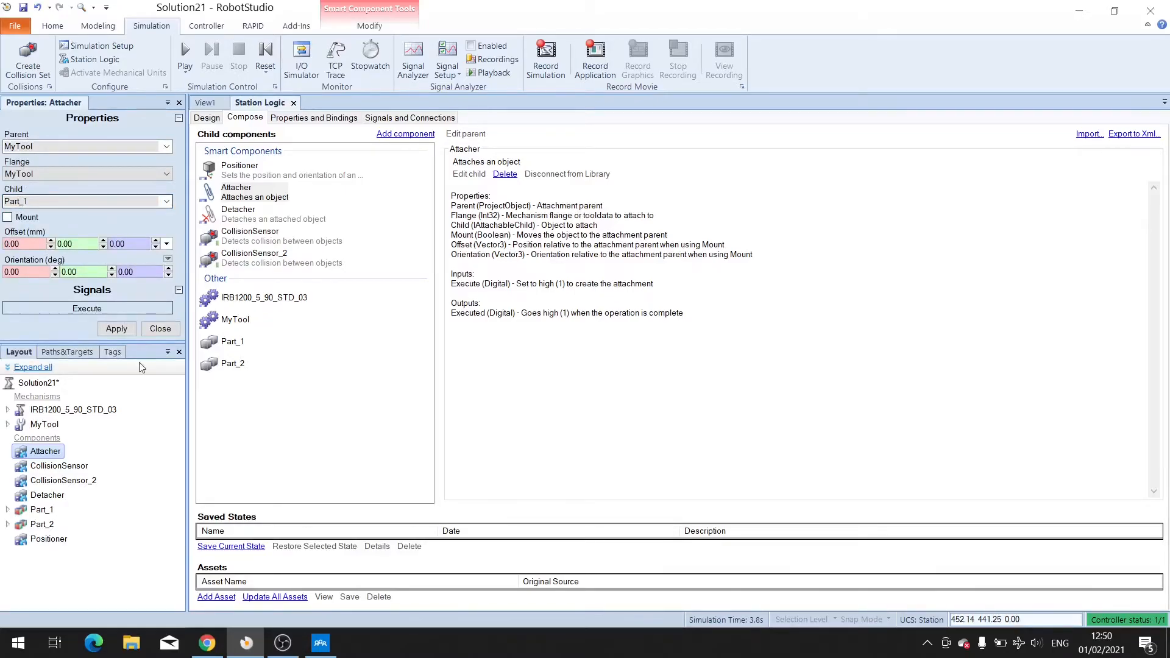
pyautogui.click(117, 329)
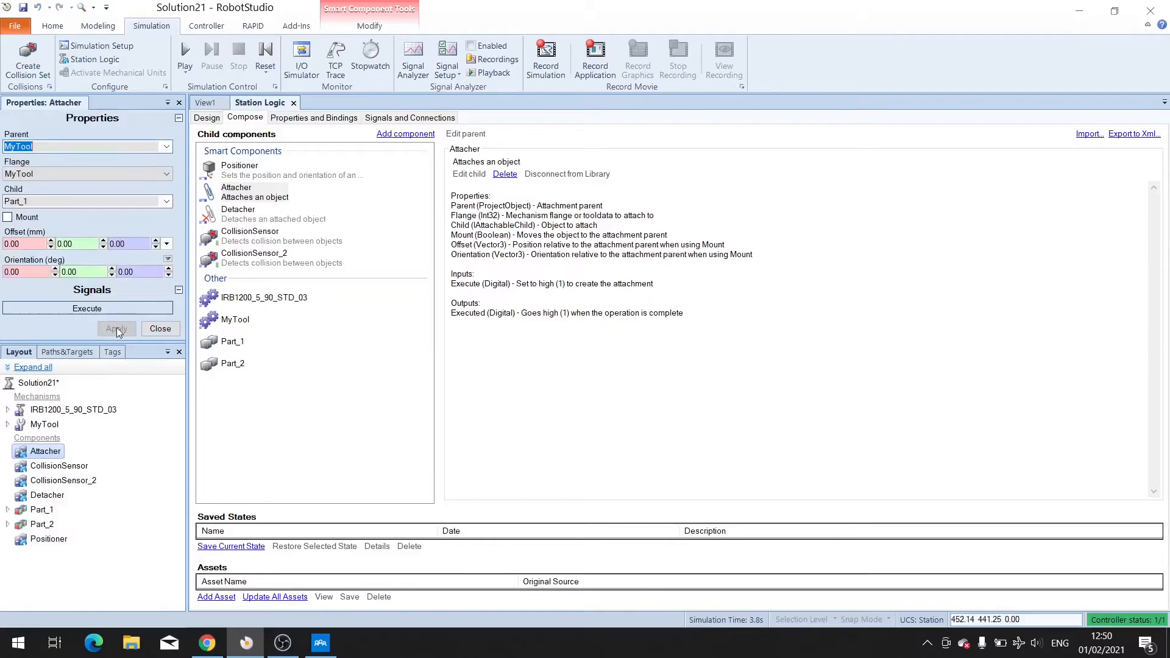
# Set the Detacher's child to Part_1 and apply.
pyautogui.click(241, 217)
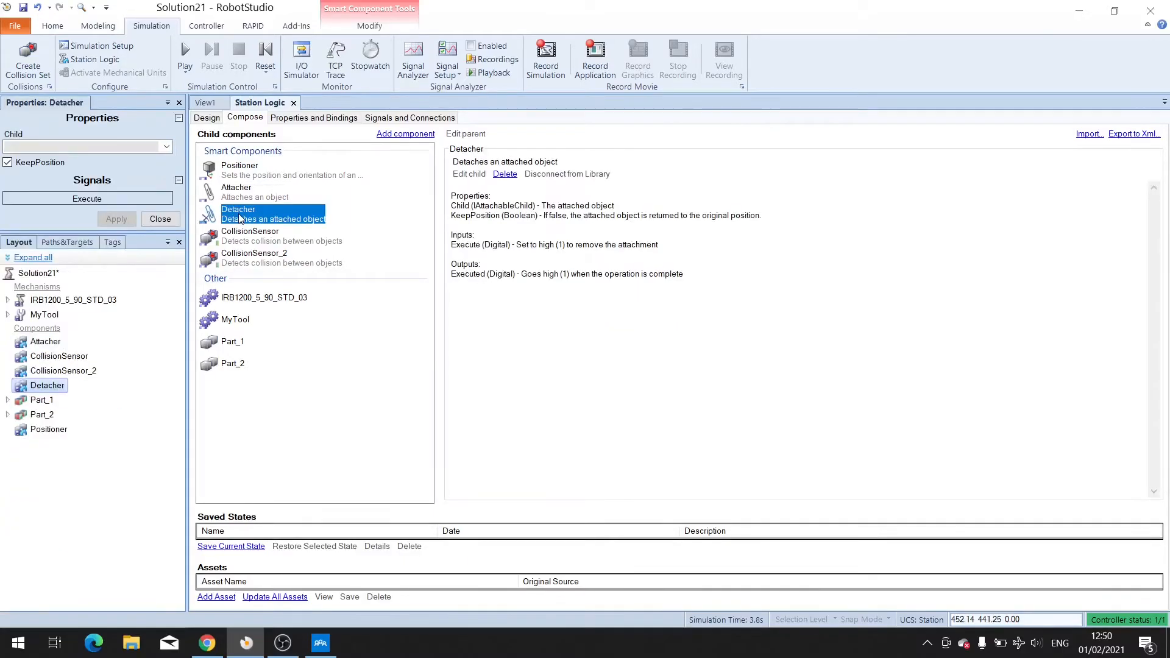
pyautogui.click(165, 148)
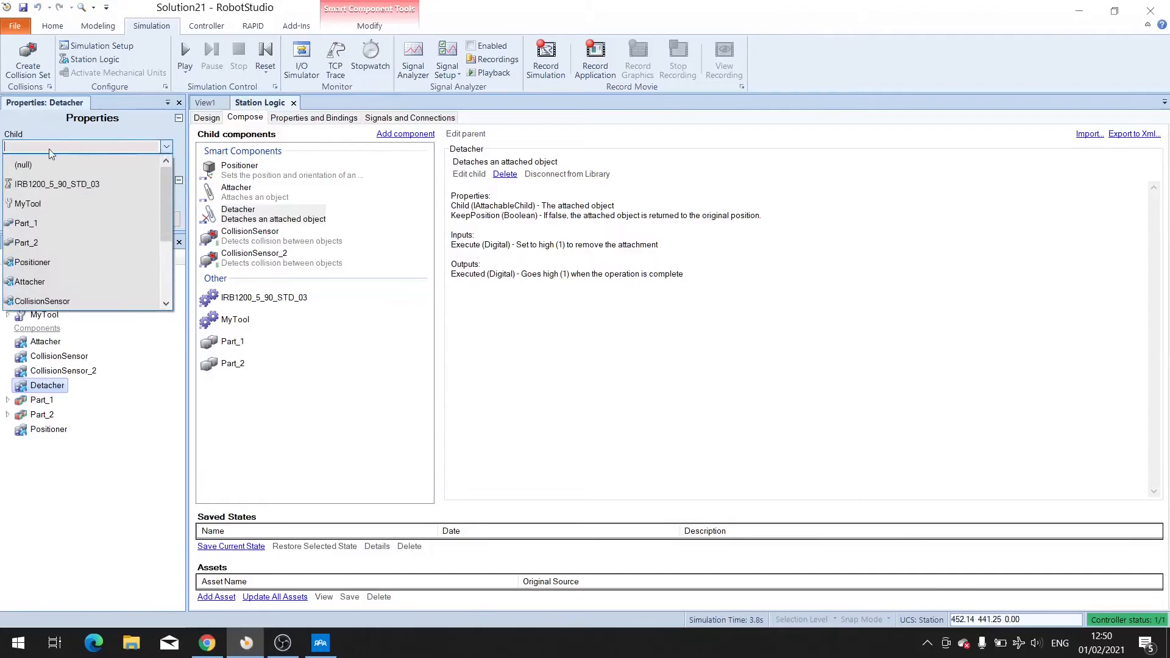
pyautogui.click(34, 227)
pyautogui.click(124, 220)
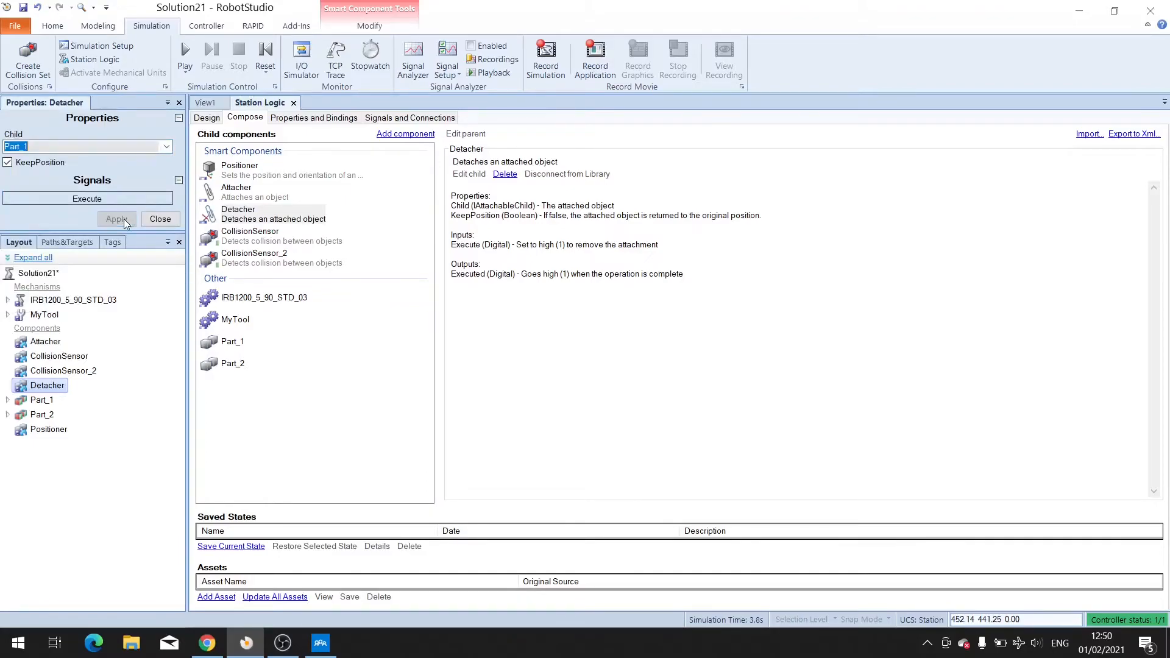
# Set CollisionSensor's Object1 to MyTool and Object2 to Part_1, keeping the near-miss distance at 0.
pyautogui.click(270, 241)
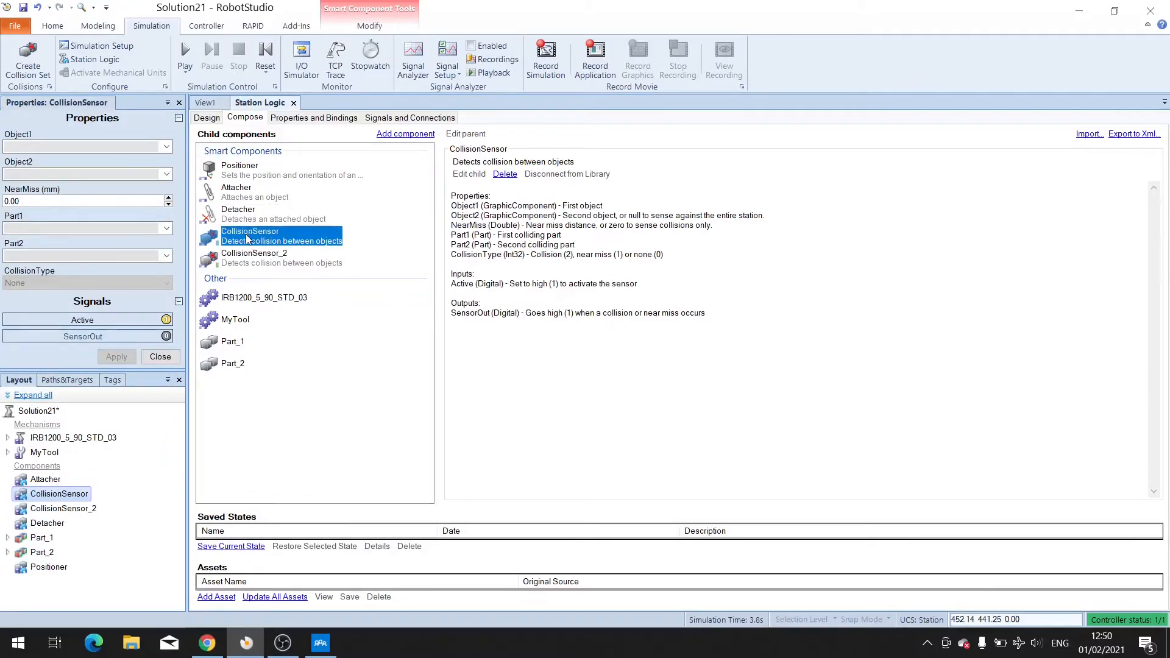
pyautogui.click(166, 147)
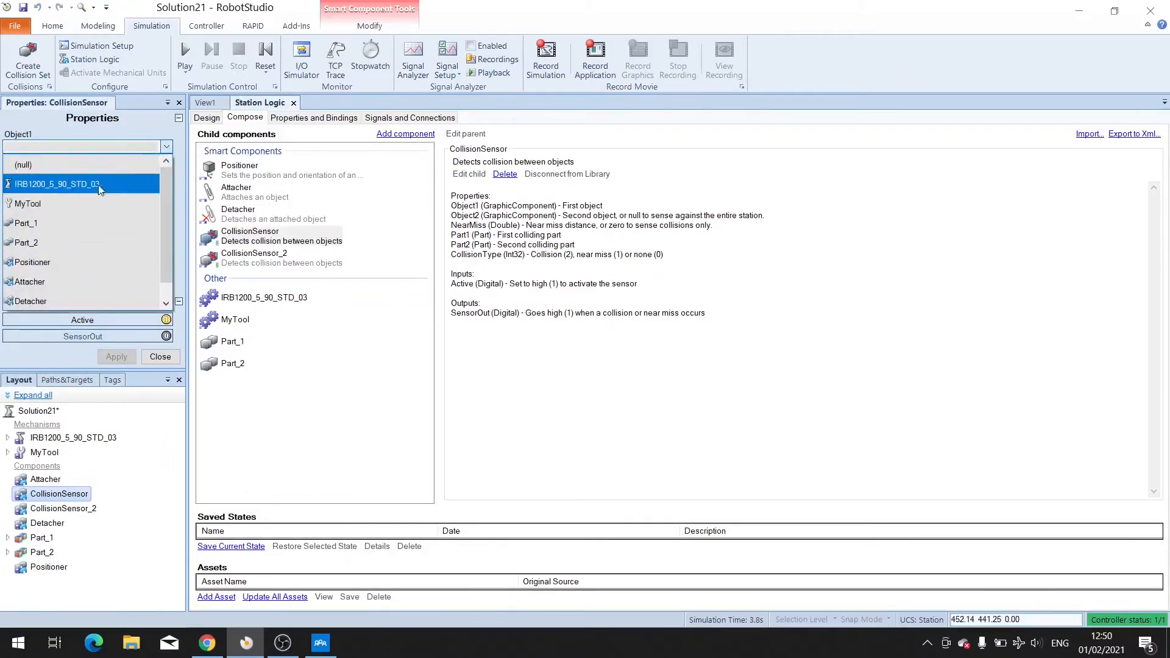
pyautogui.click(74, 197)
pyautogui.click(167, 175)
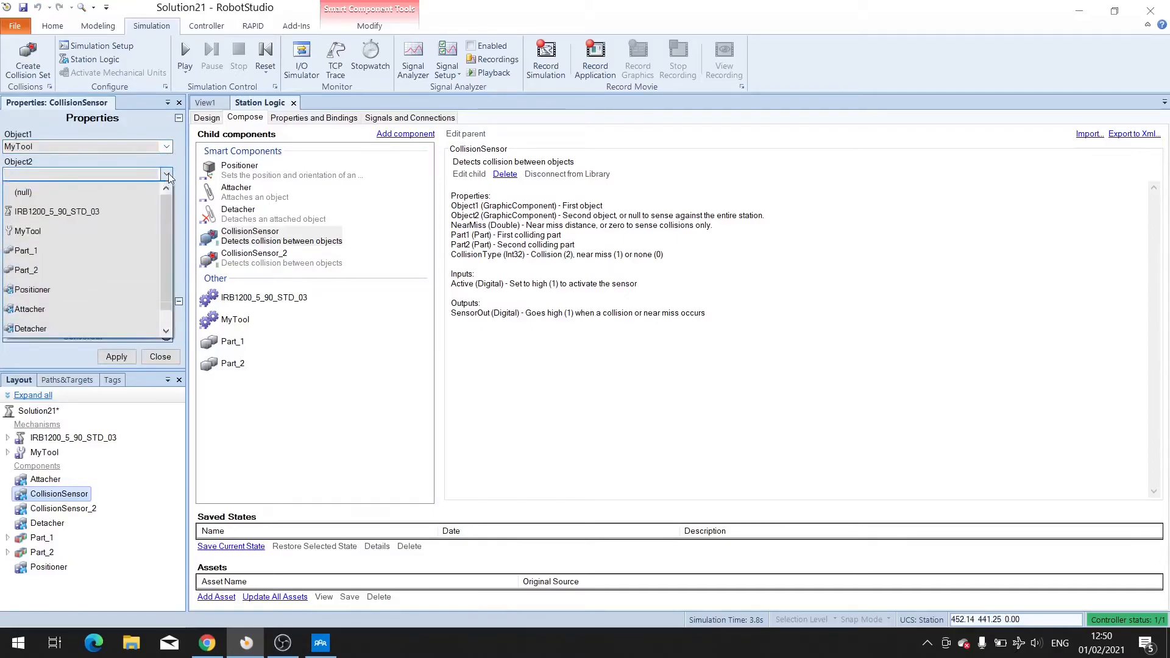
pyautogui.click(50, 251)
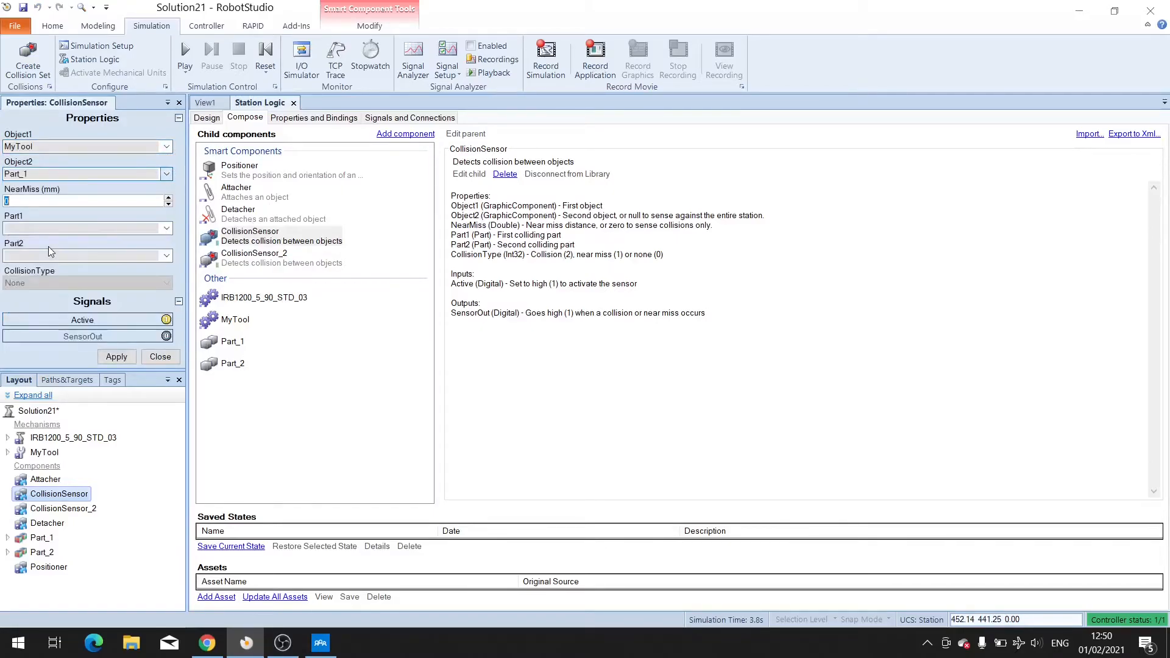
pyautogui.doubleClick(50, 203)
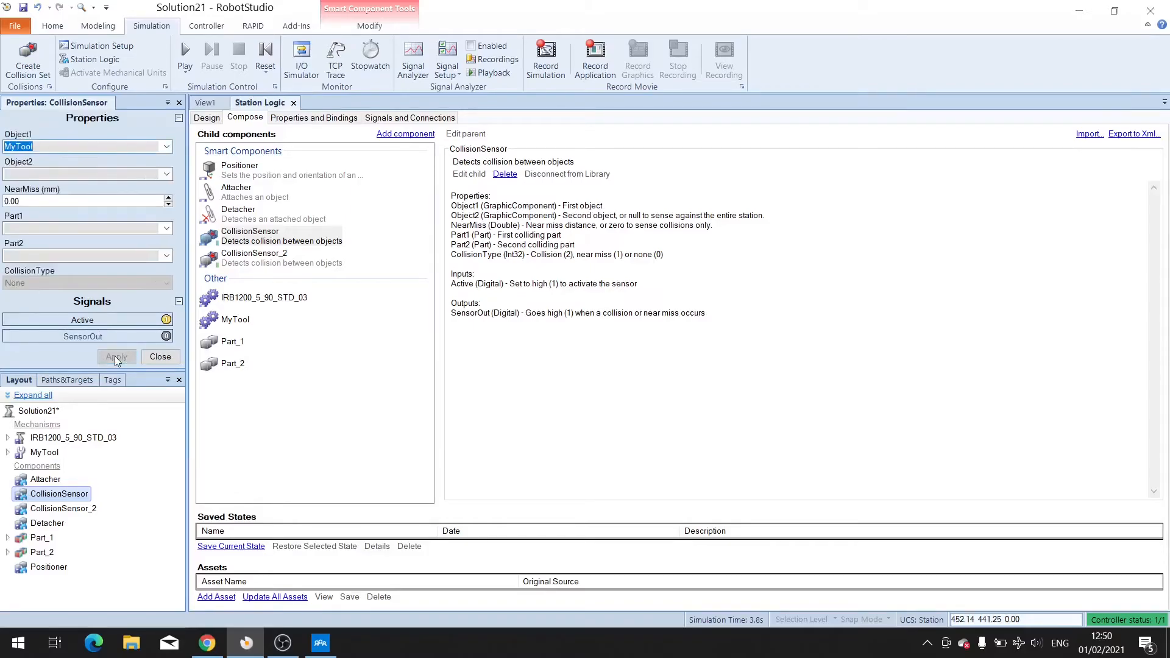
# Set CollisionSensor_2's Object1 to MyTool and Object2 to Part_2, and apply.
pyautogui.click(250, 258)
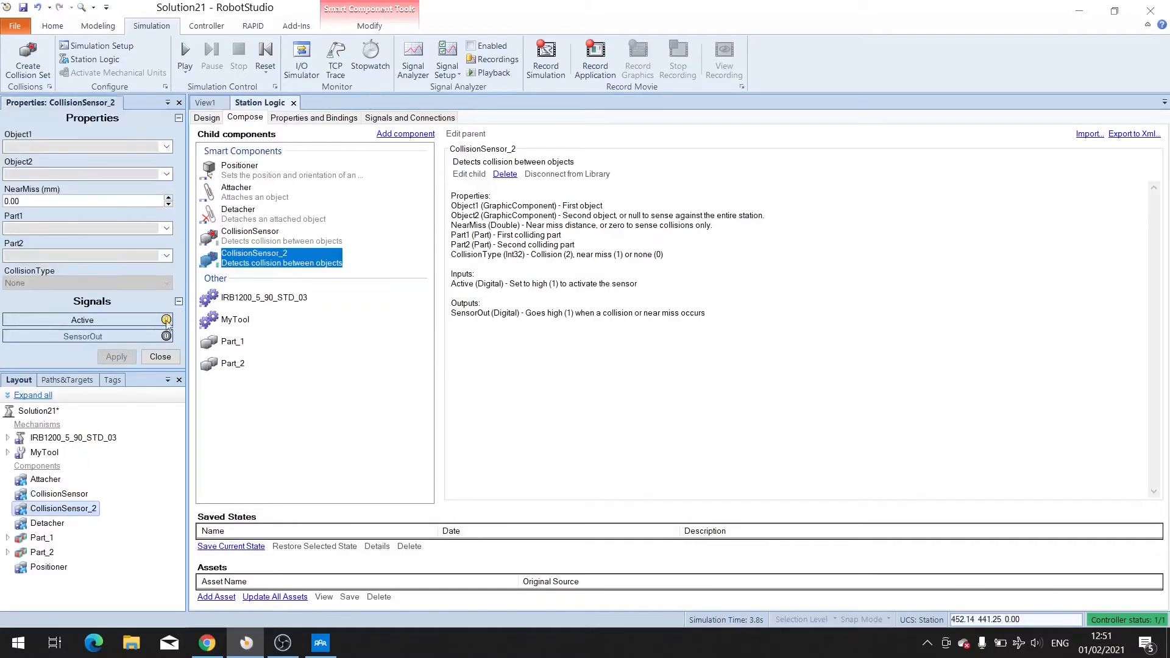
pyautogui.click(166, 147)
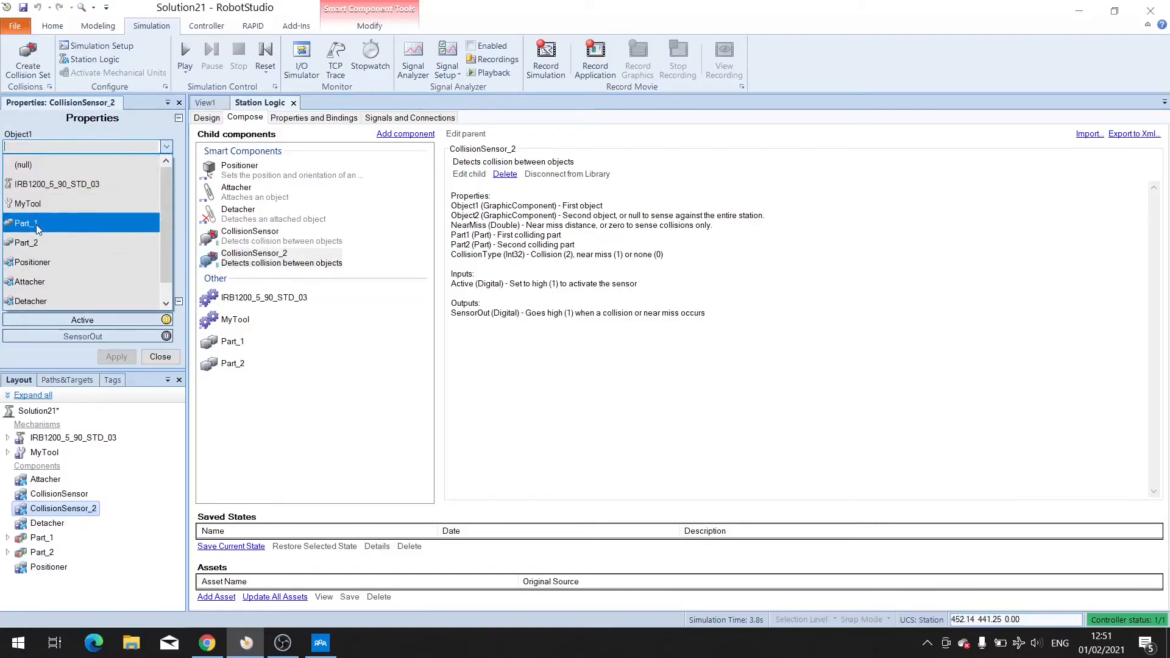
pyautogui.click(33, 207)
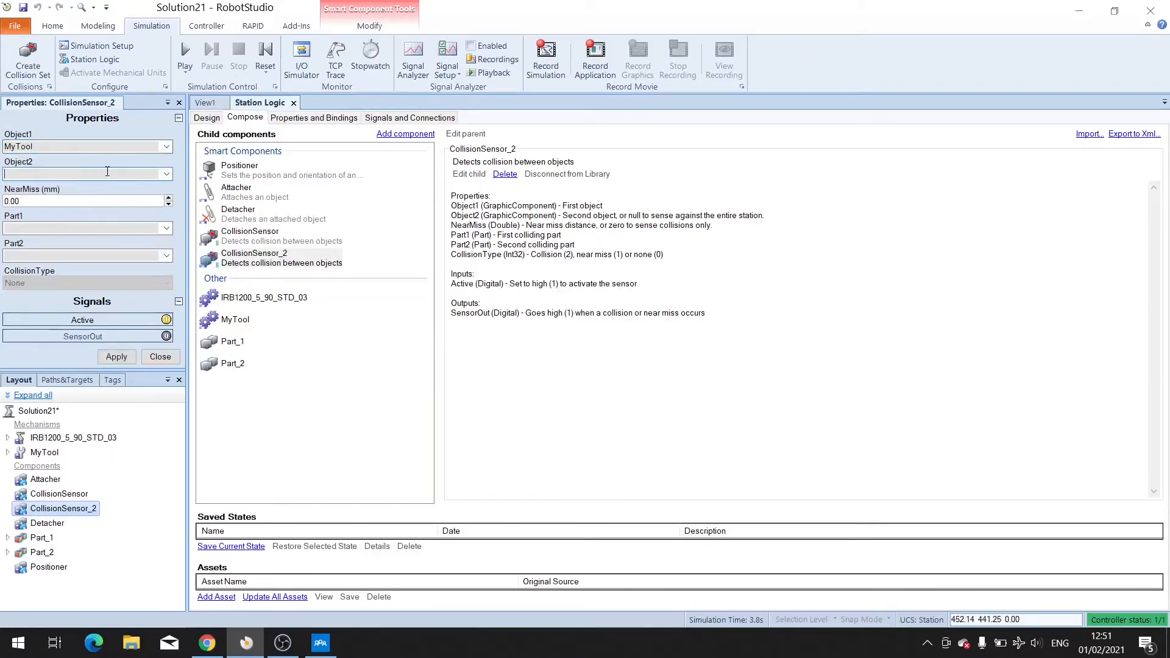
pyautogui.click(166, 175)
pyautogui.click(35, 270)
pyautogui.click(25, 200)
pyautogui.click(122, 356)
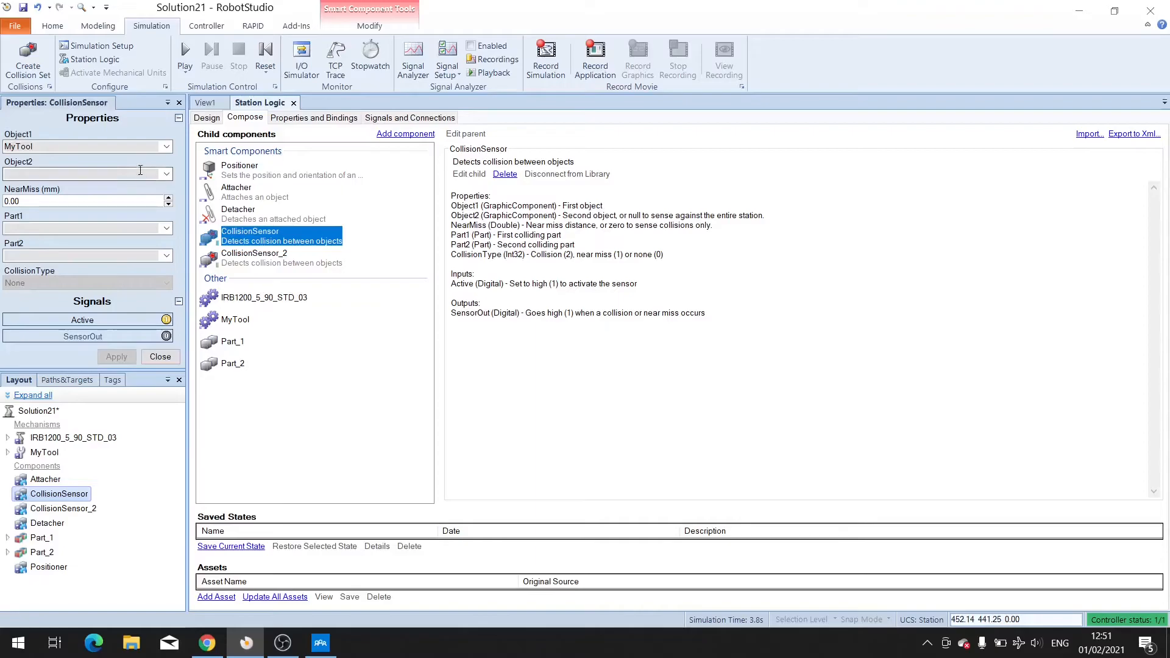
# Reassign CollisionSensor's Object2 to Part_1, edit its near-miss field, and apply.
pyautogui.click(167, 175)
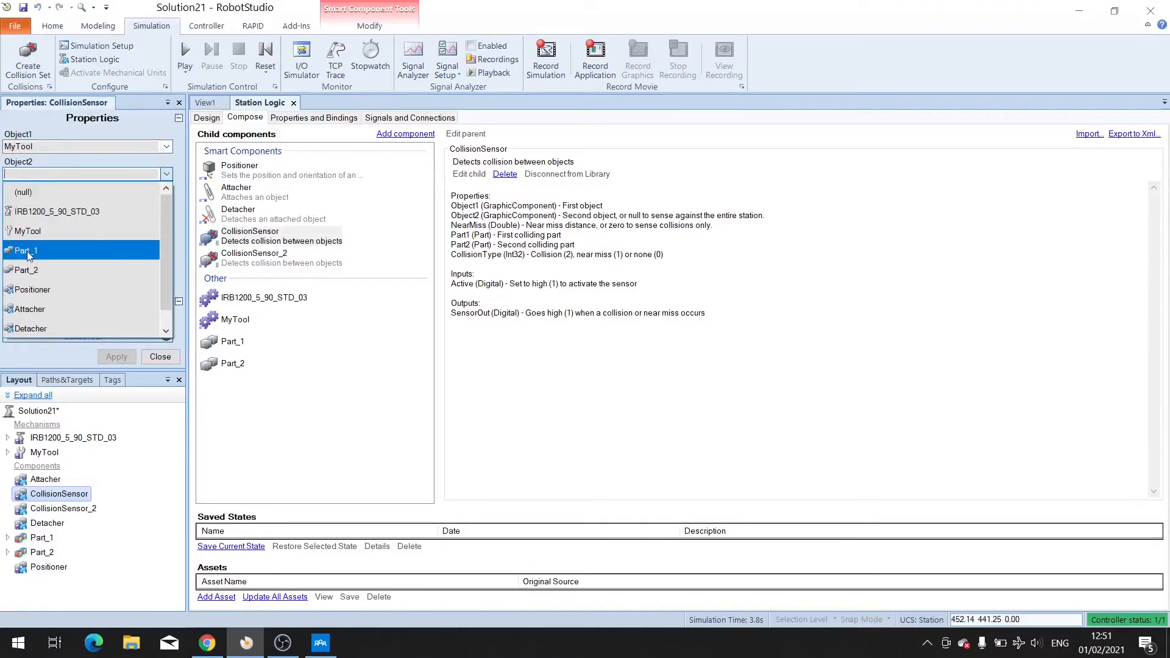
pyautogui.click(27, 250)
pyautogui.click(69, 200)
pyautogui.press('BackSpace')
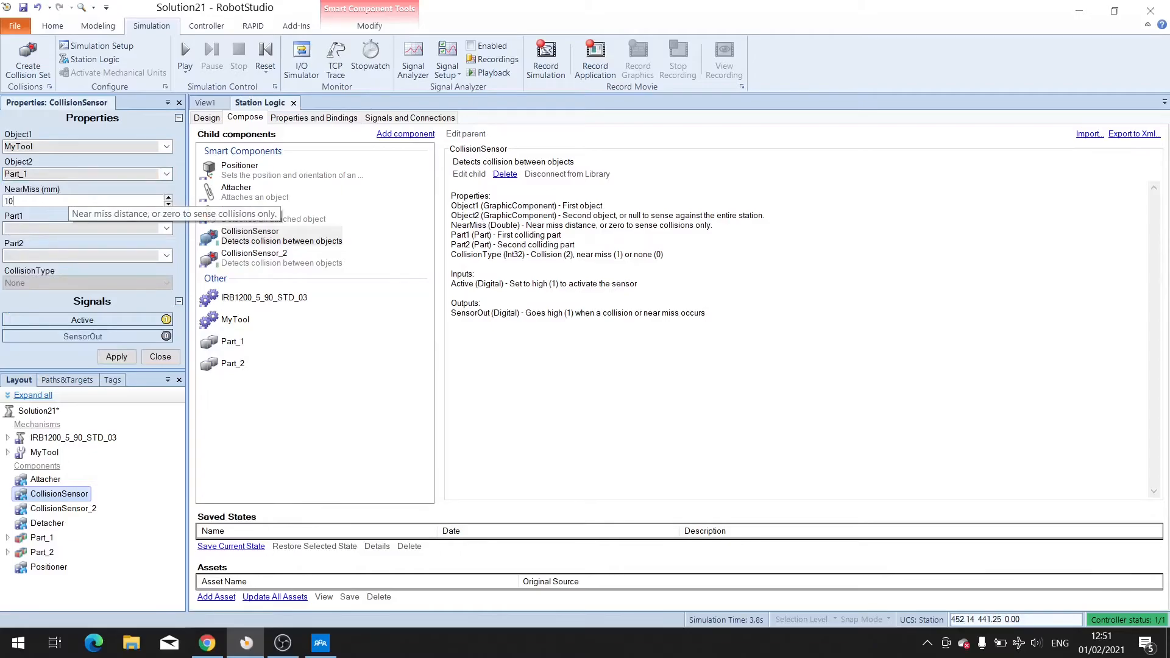
pyautogui.click(117, 356)
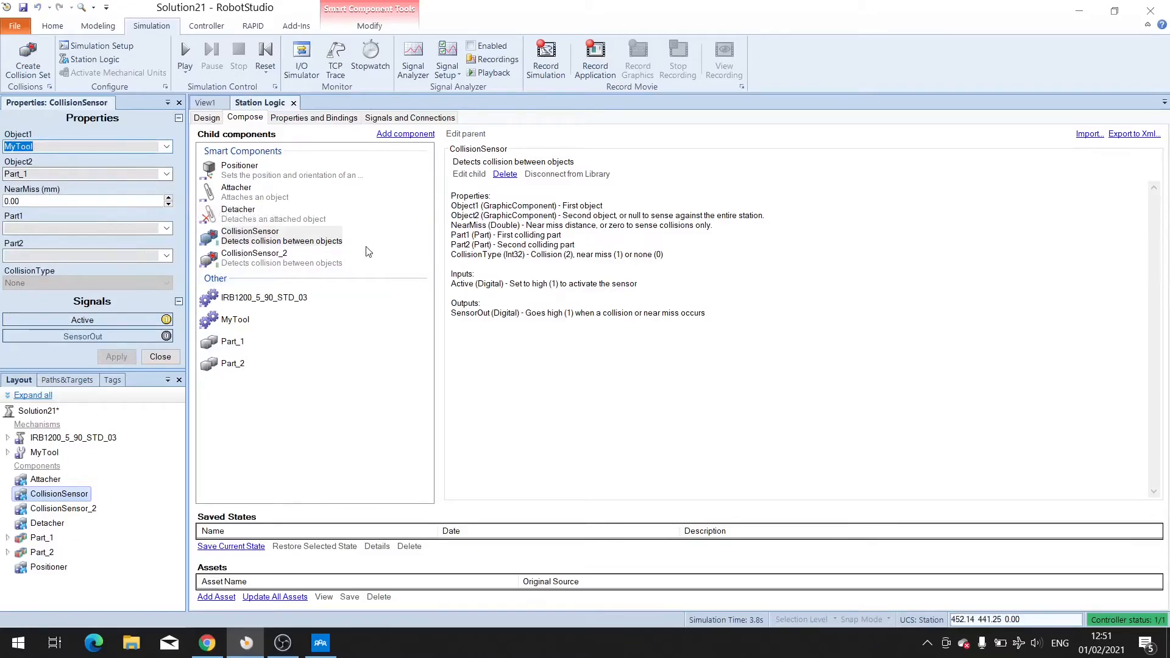
# Set CollisionSensor_2's Object2 to Part_2 and its near-miss distance to 1 mm, and apply.
pyautogui.click(268, 258)
pyautogui.click(166, 175)
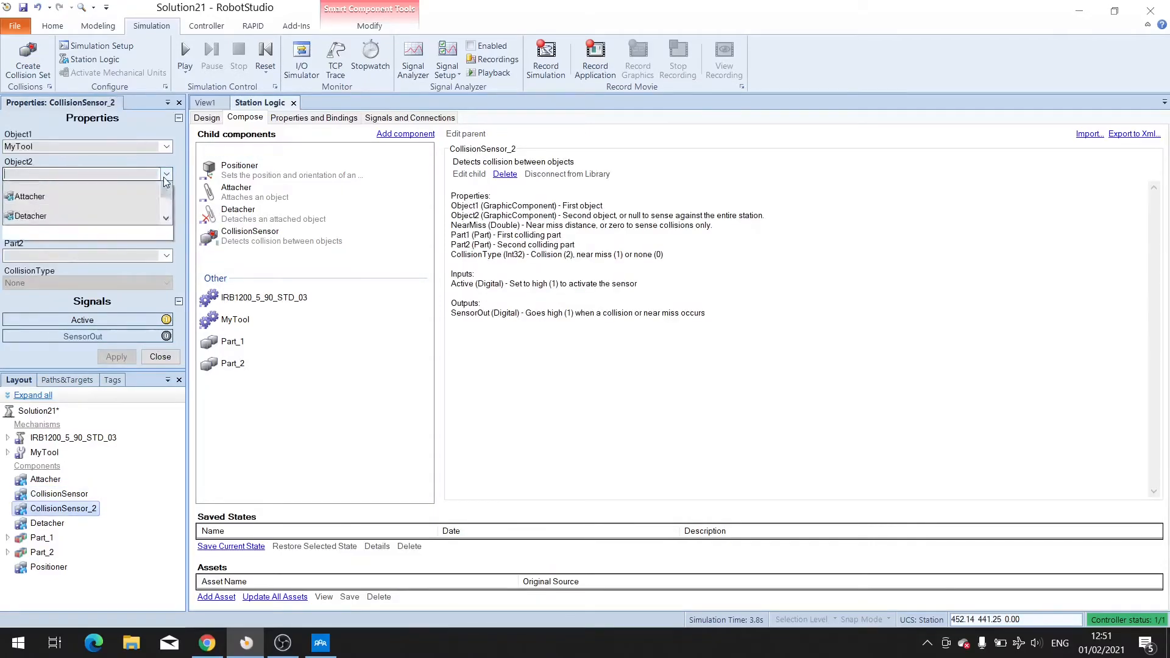
pyautogui.click(36, 264)
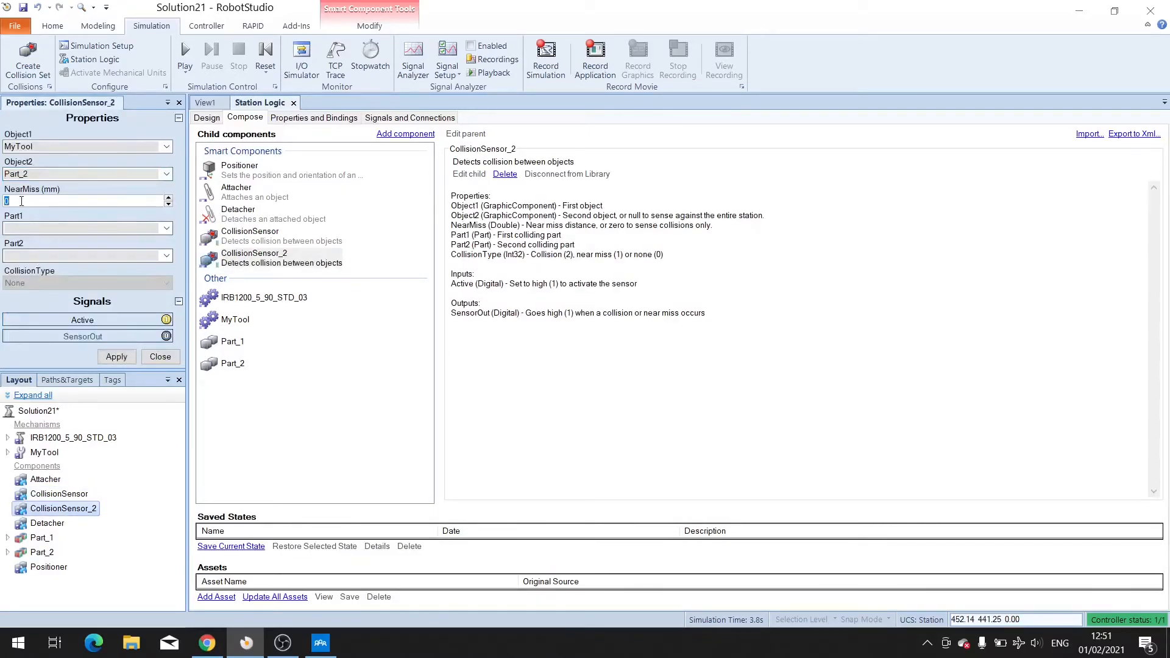
pyautogui.write('1')
pyautogui.click(117, 356)
# Check the Detacher, then set the Attacher's parent back to MyTool and close its properties.
pyautogui.click(243, 220)
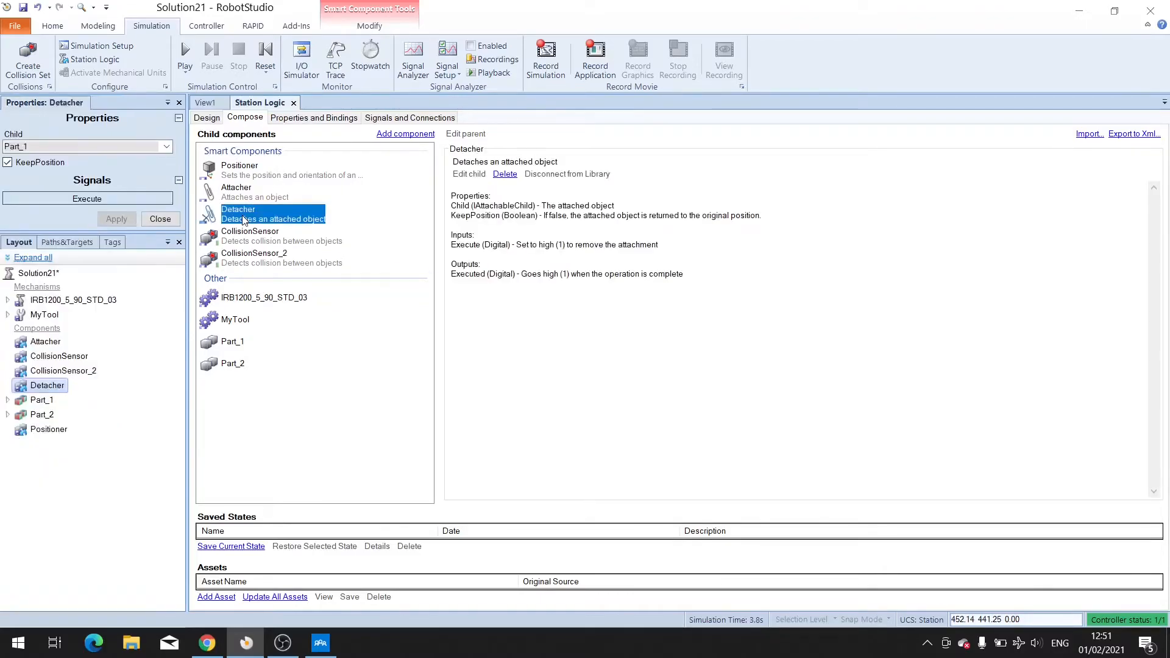
pyautogui.click(248, 196)
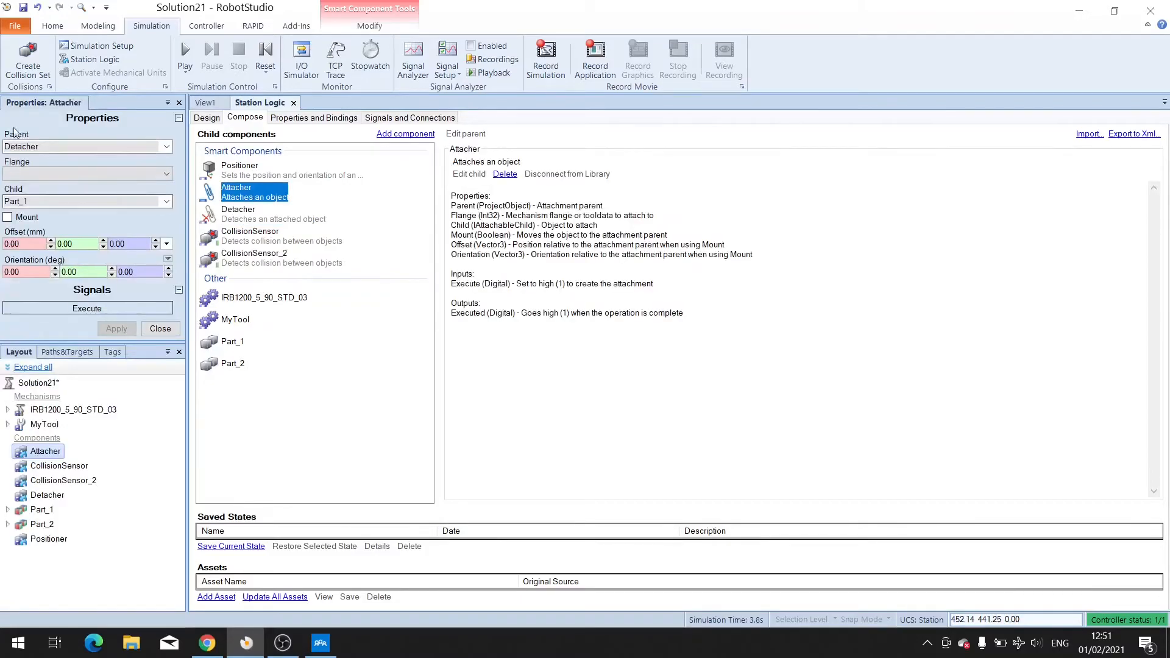
pyautogui.click(167, 147)
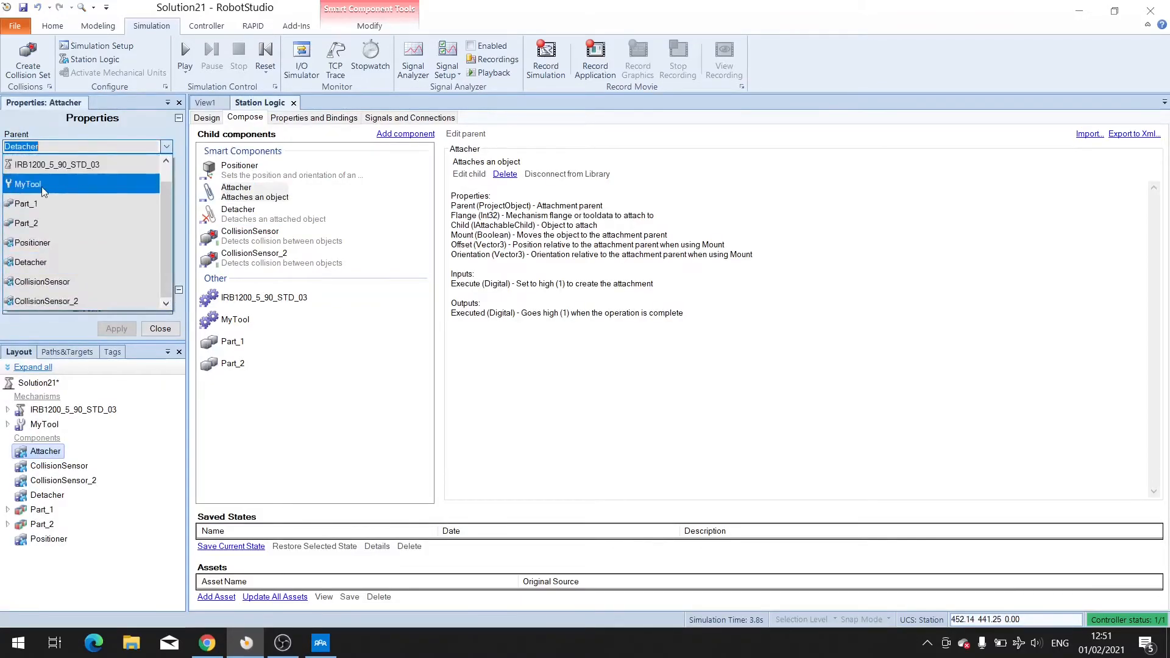
pyautogui.click(35, 185)
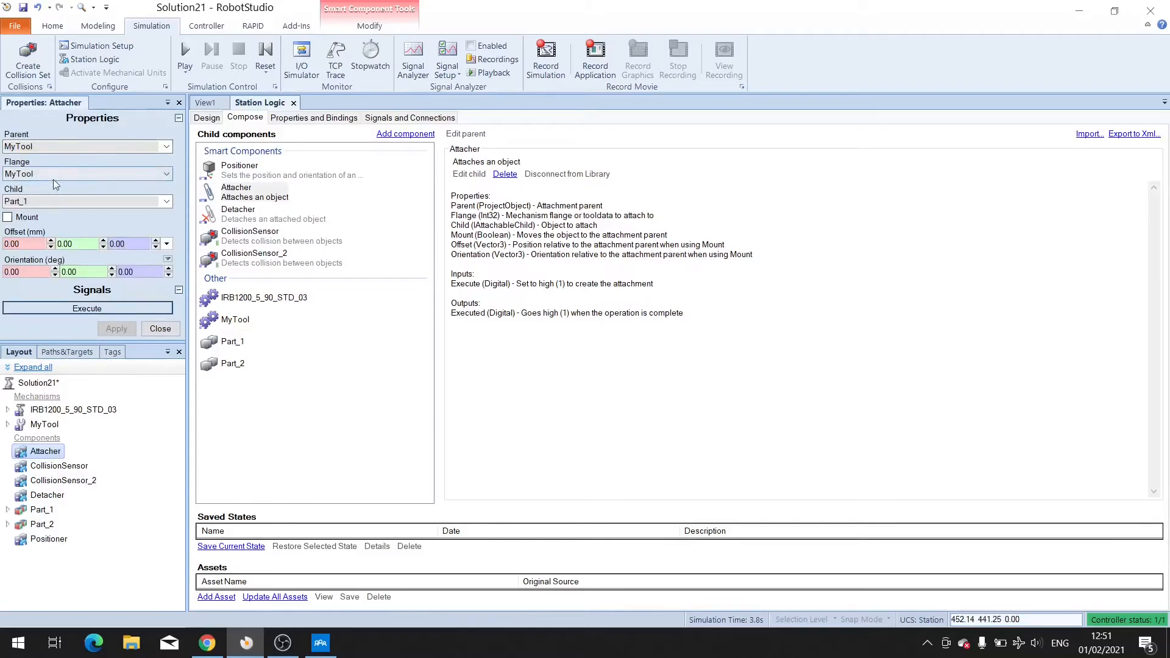
pyautogui.click(152, 330)
# Open the Positioner's properties, set its object to Part_1 and its X position to 0.
pyautogui.click(238, 177)
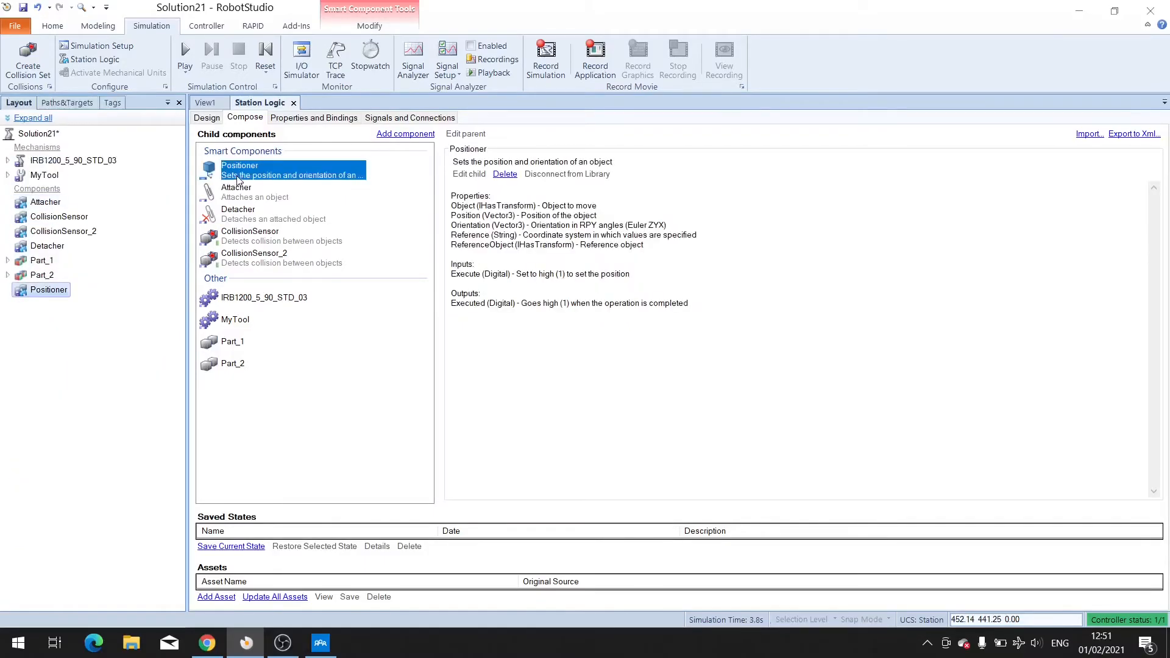
pyautogui.rightClick(242, 174)
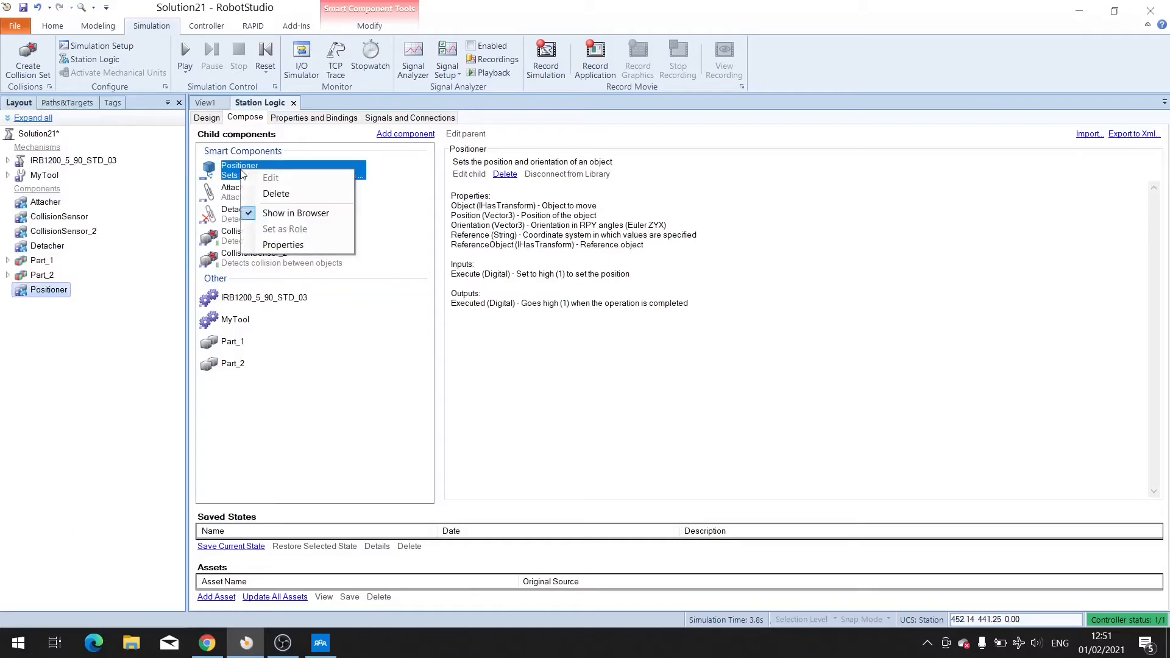
pyautogui.click(282, 245)
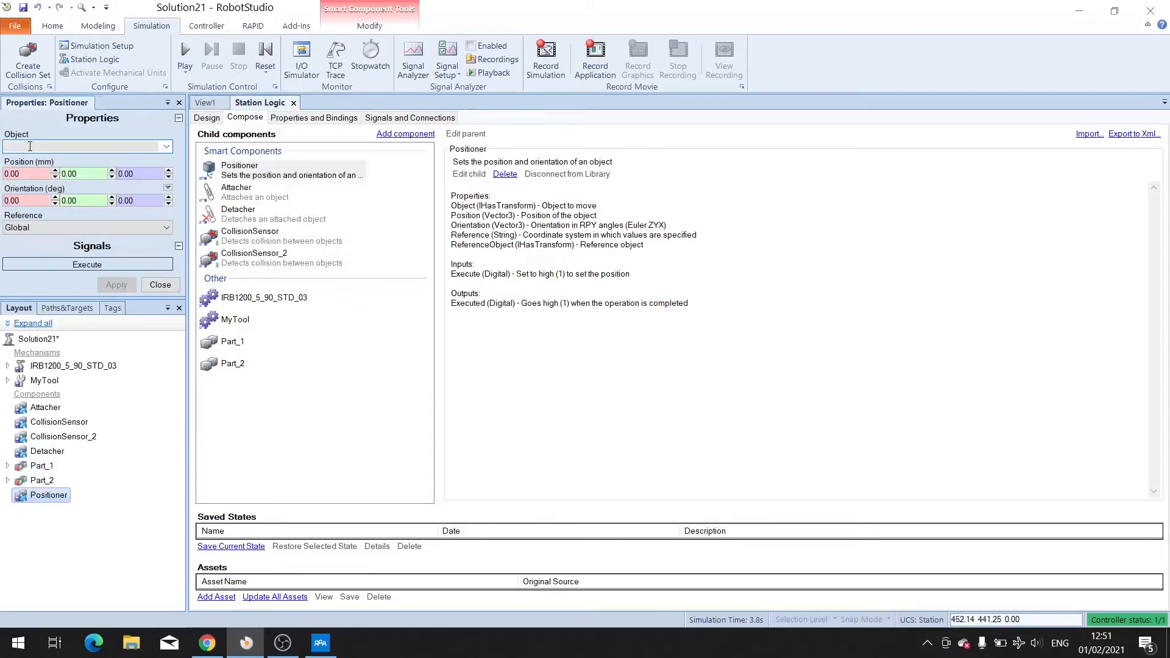
pyautogui.click(166, 147)
pyautogui.click(44, 218)
pyautogui.click(28, 174)
pyautogui.write('0')
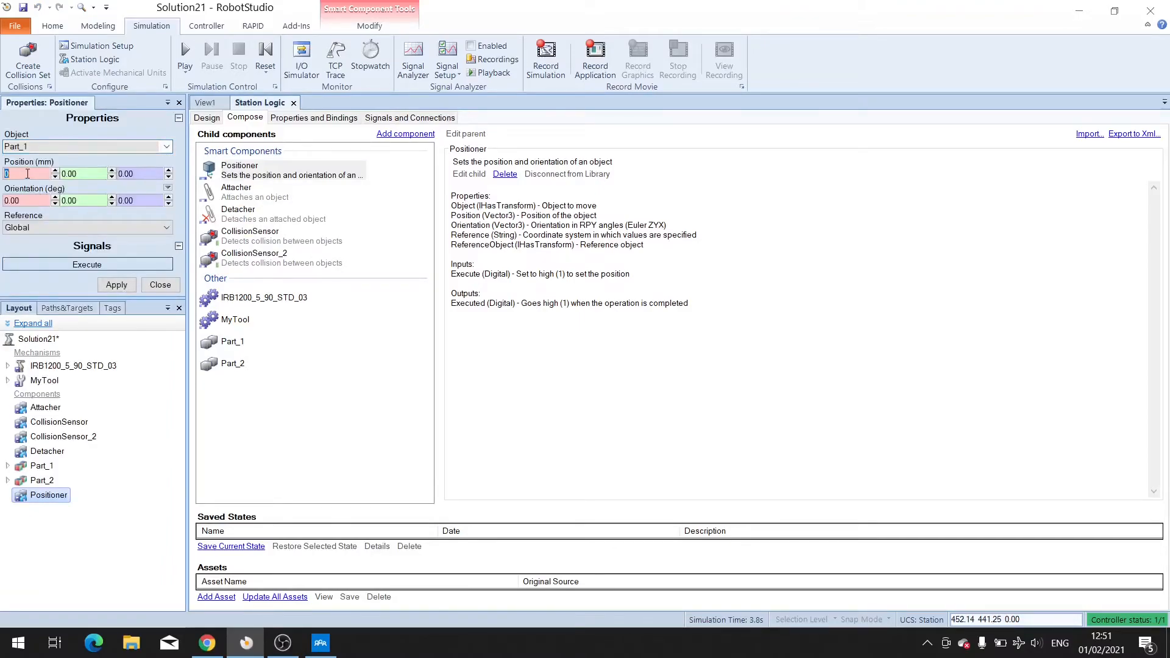
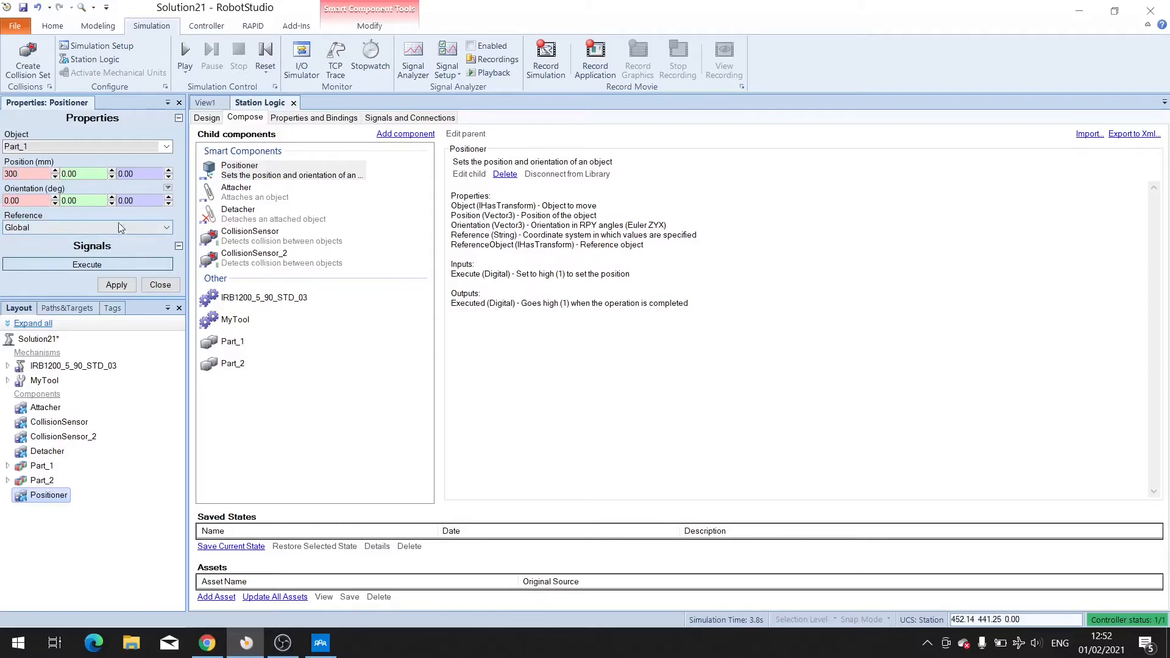
# Apply the Positioner's property changes and close its properties.
pyautogui.click(80, 175)
pyautogui.click(128, 286)
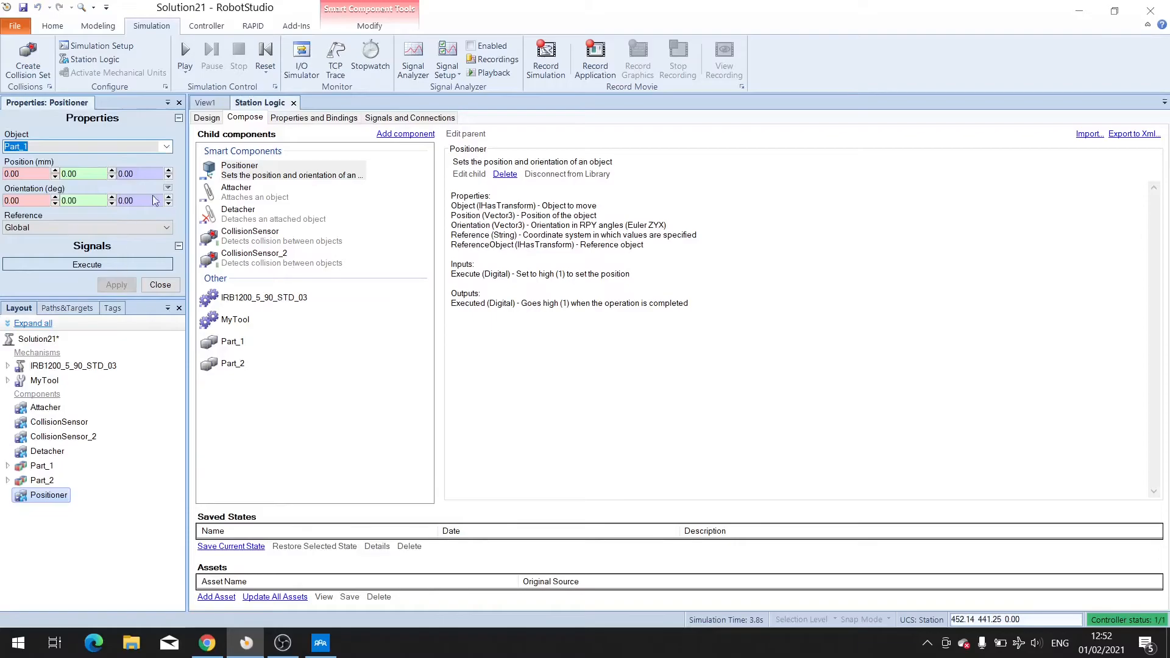
pyautogui.click(160, 285)
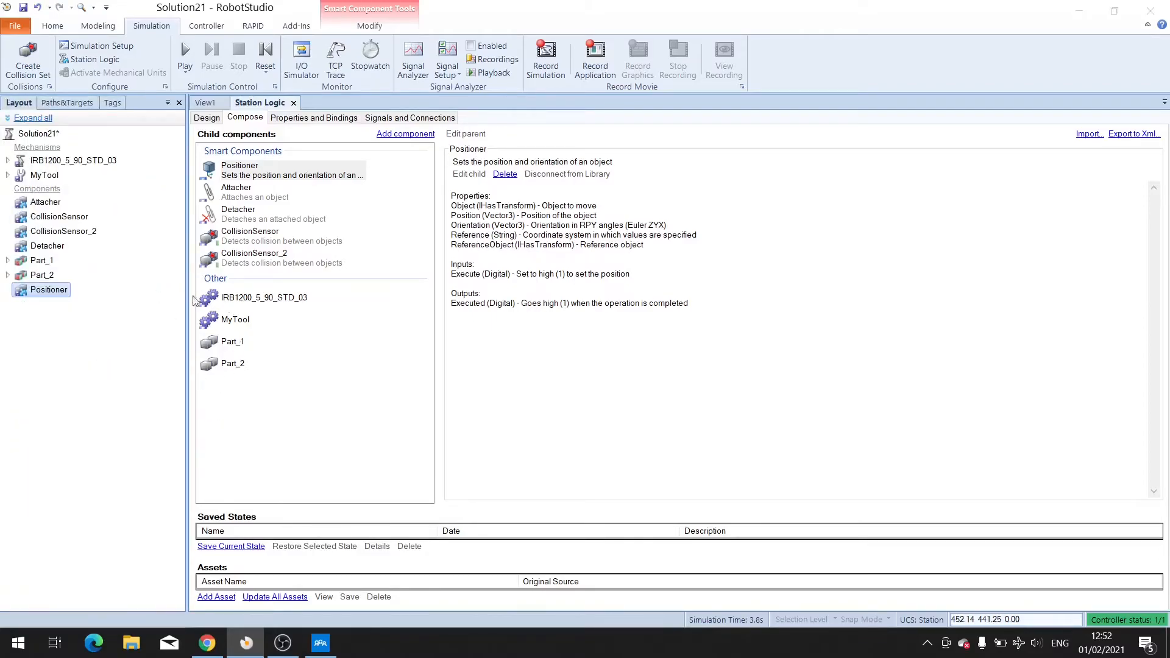
# Run auto configuration for all move instructions on Path_10.
pyautogui.click(204, 103)
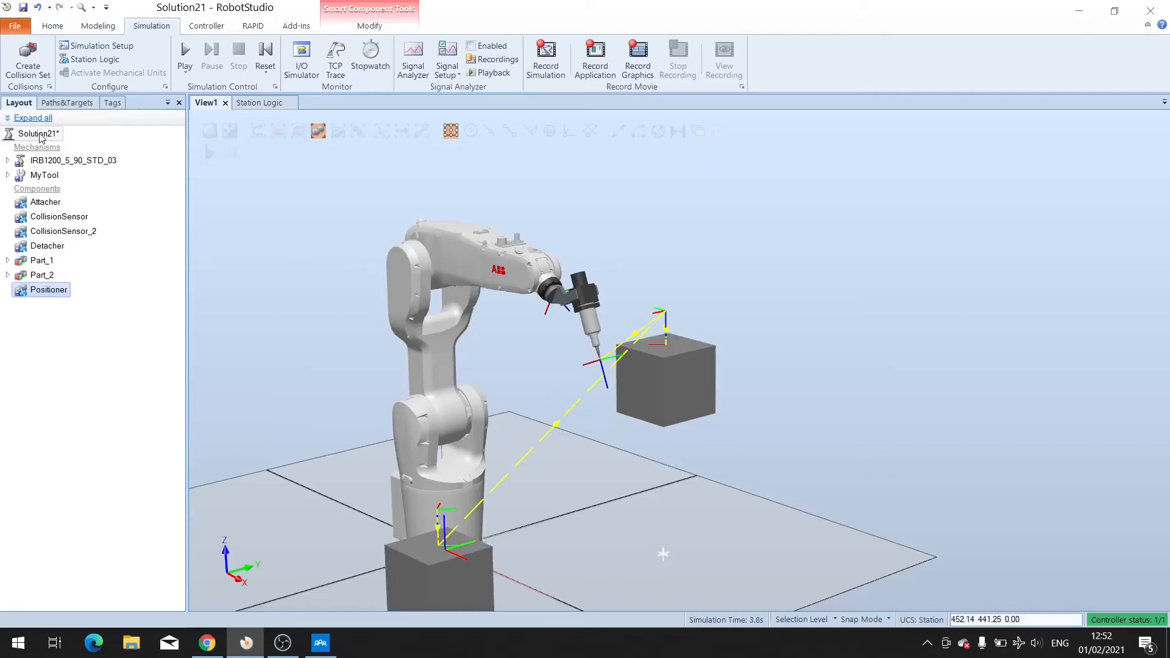
pyautogui.click(65, 103)
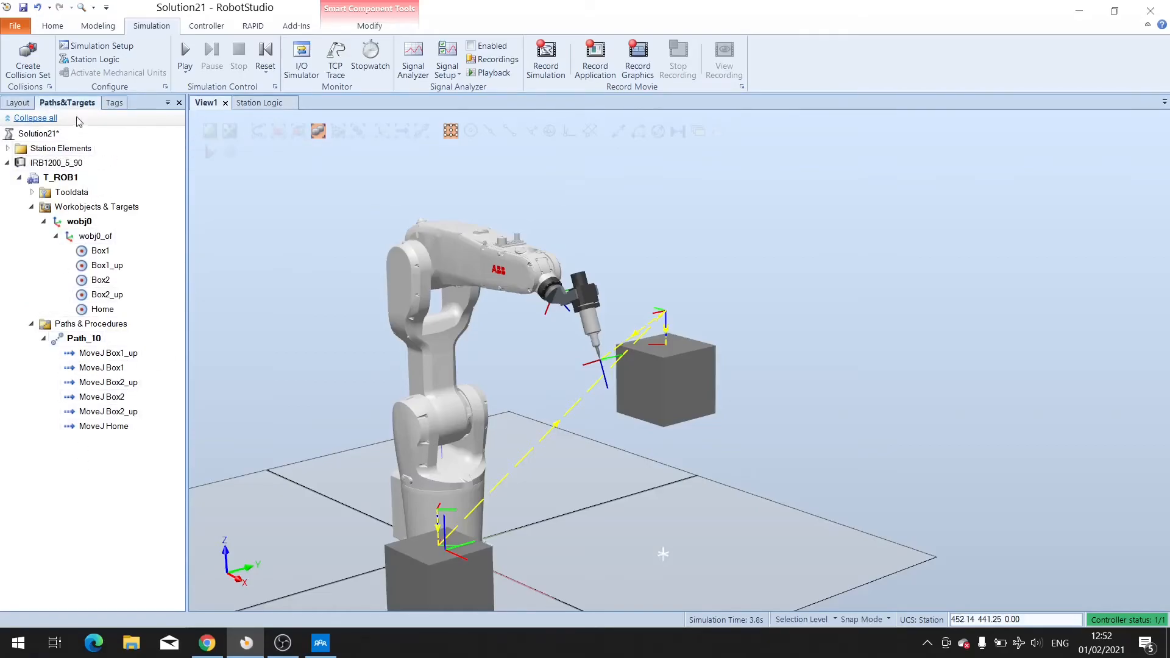
pyautogui.click(82, 340)
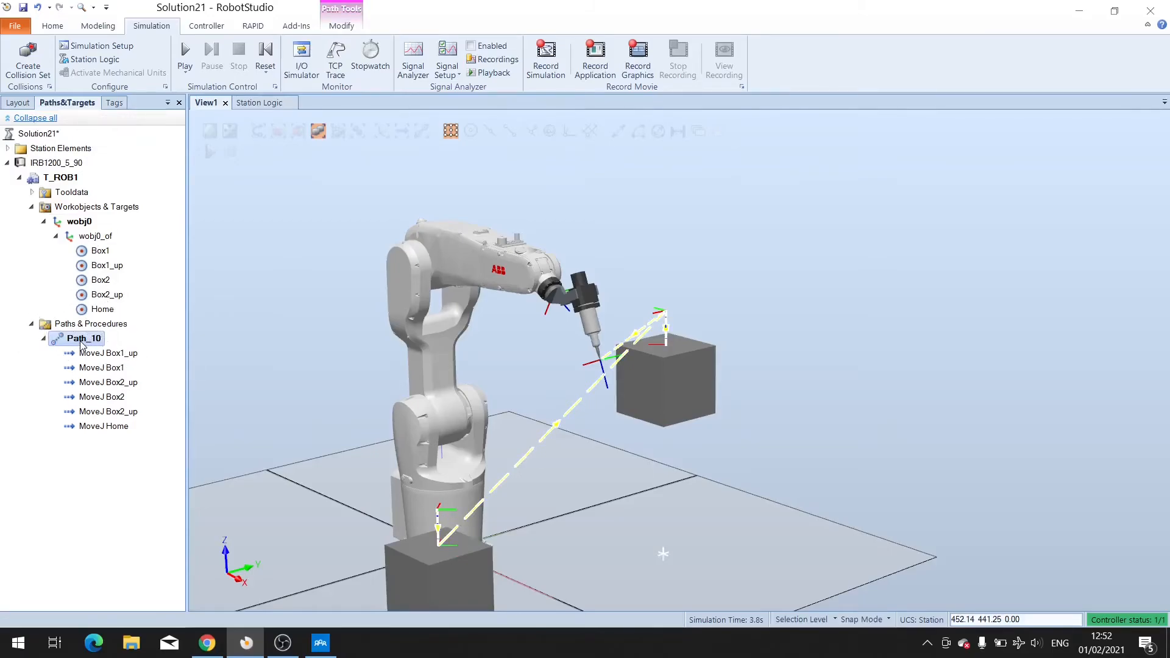
pyautogui.rightClick(82, 341)
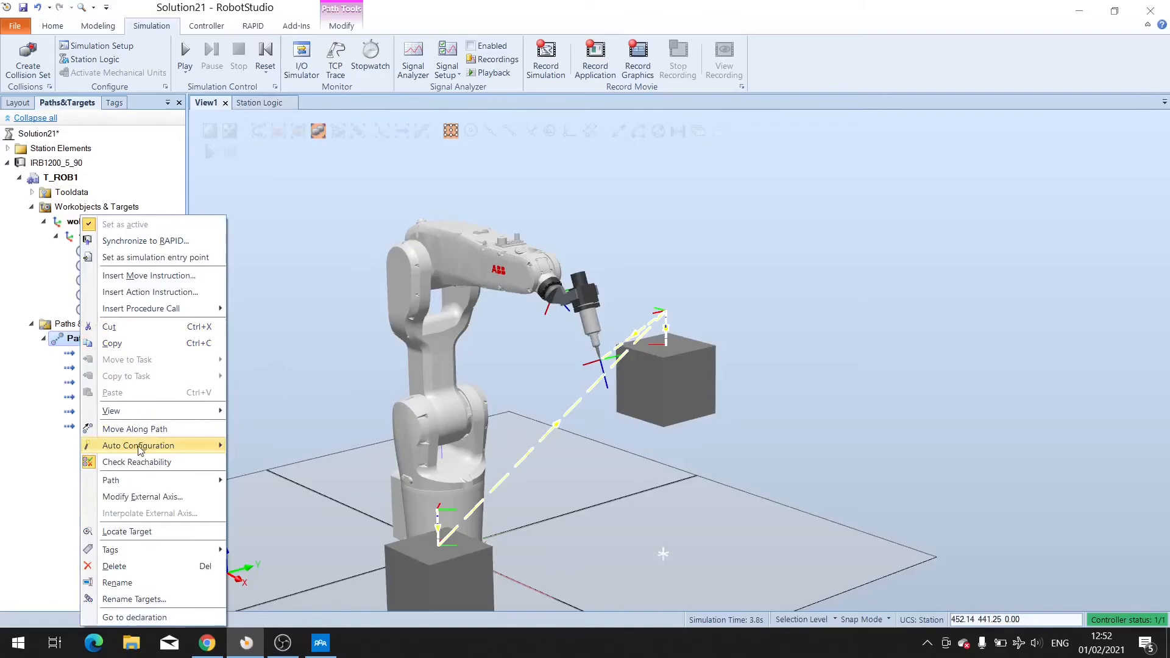
pyautogui.moveTo(135, 451)
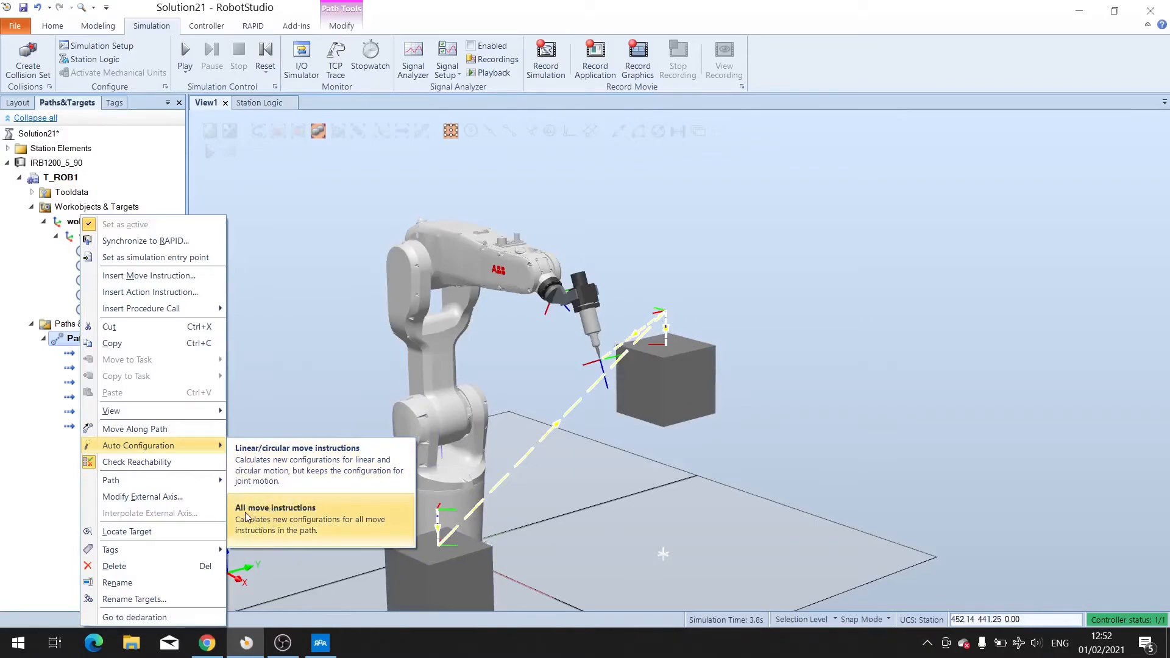
pyautogui.click(293, 524)
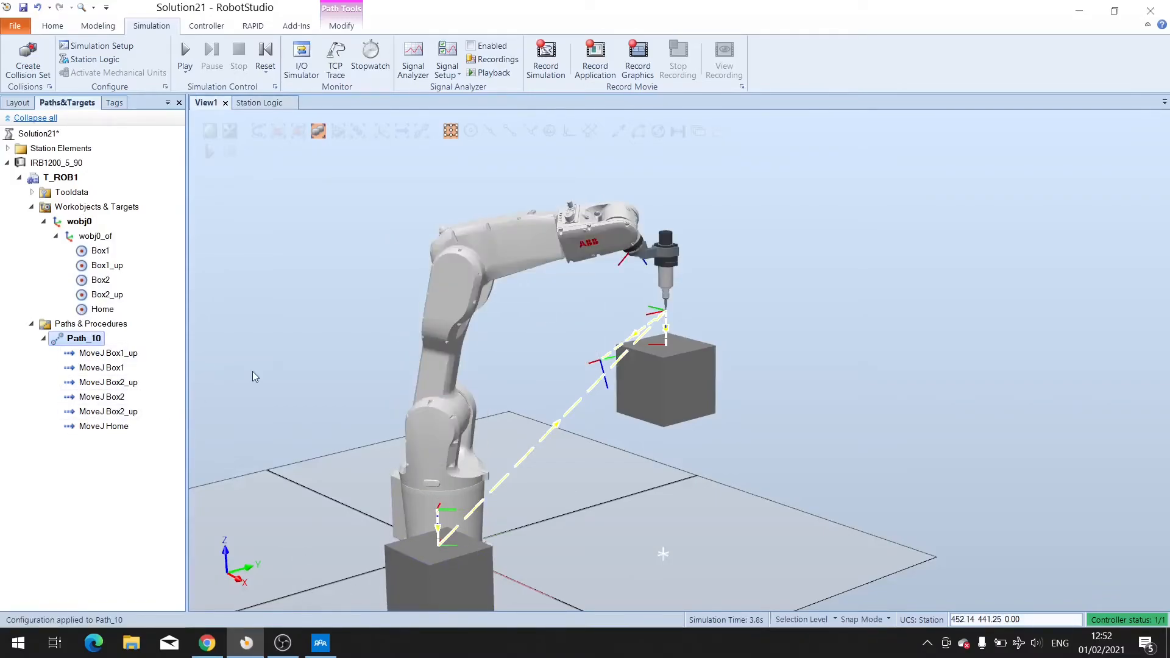
# Add a digital input I/O signal named reset with signal value 1 to the station logic.
pyautogui.click(269, 104)
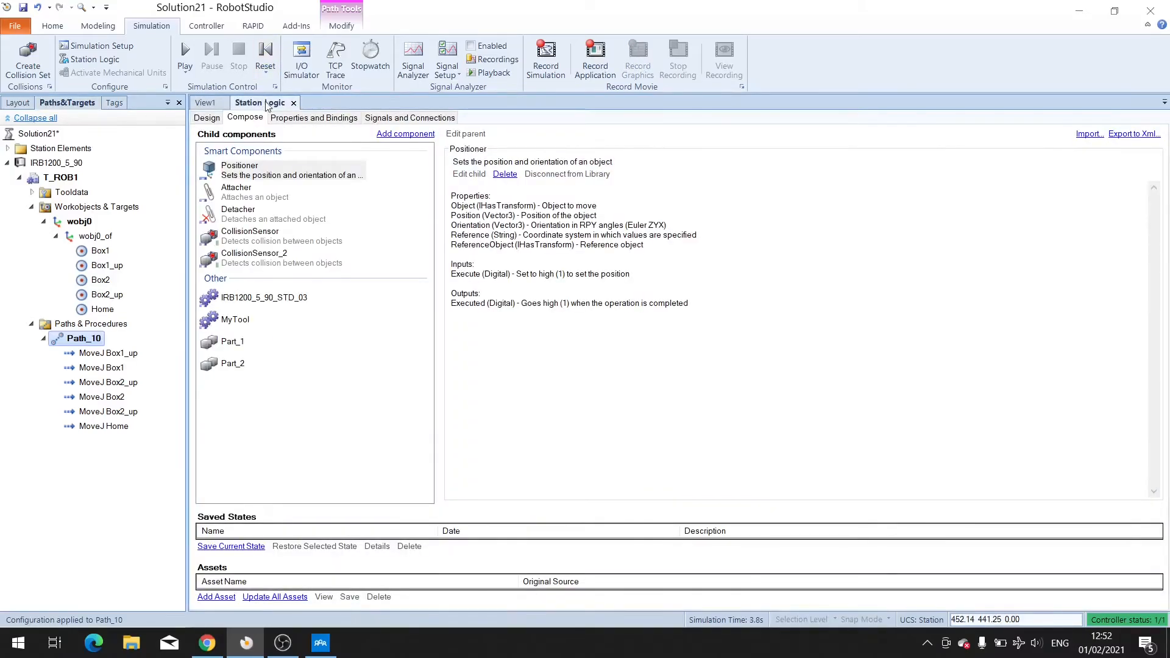
pyautogui.click(394, 118)
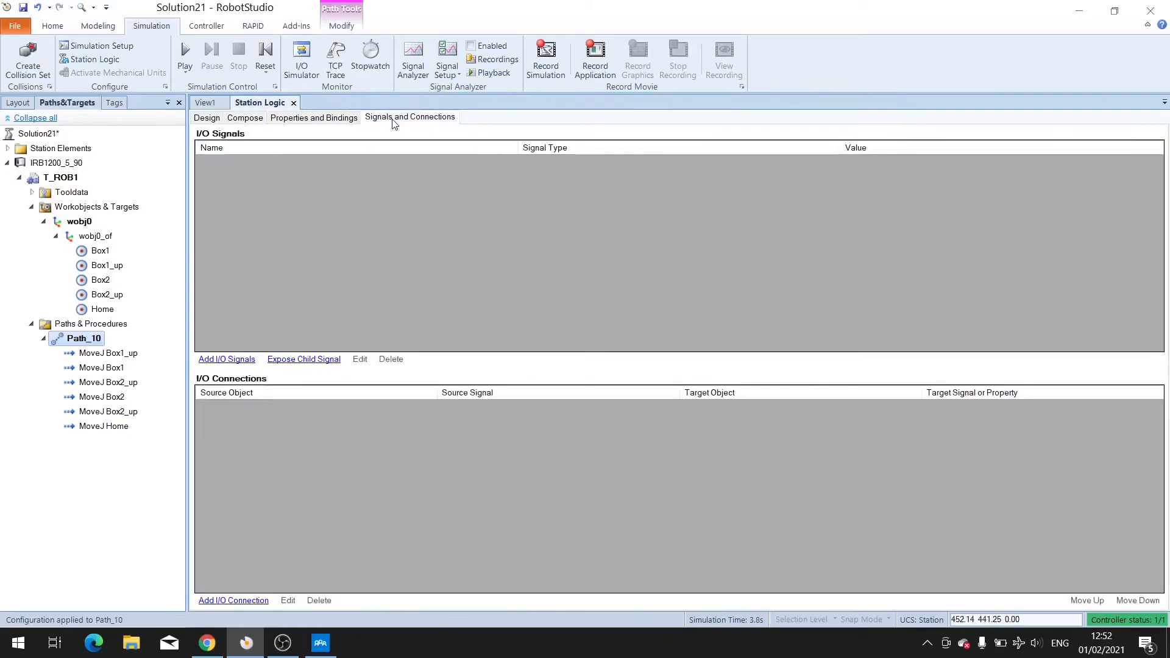
pyautogui.click(224, 359)
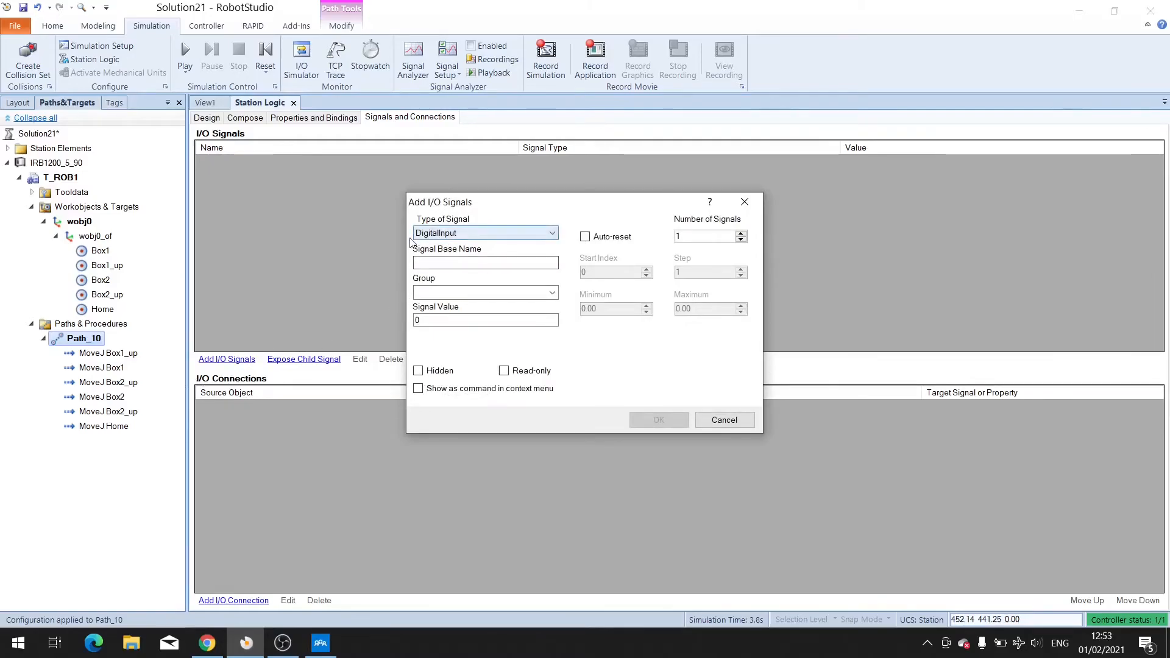
pyautogui.click(441, 262)
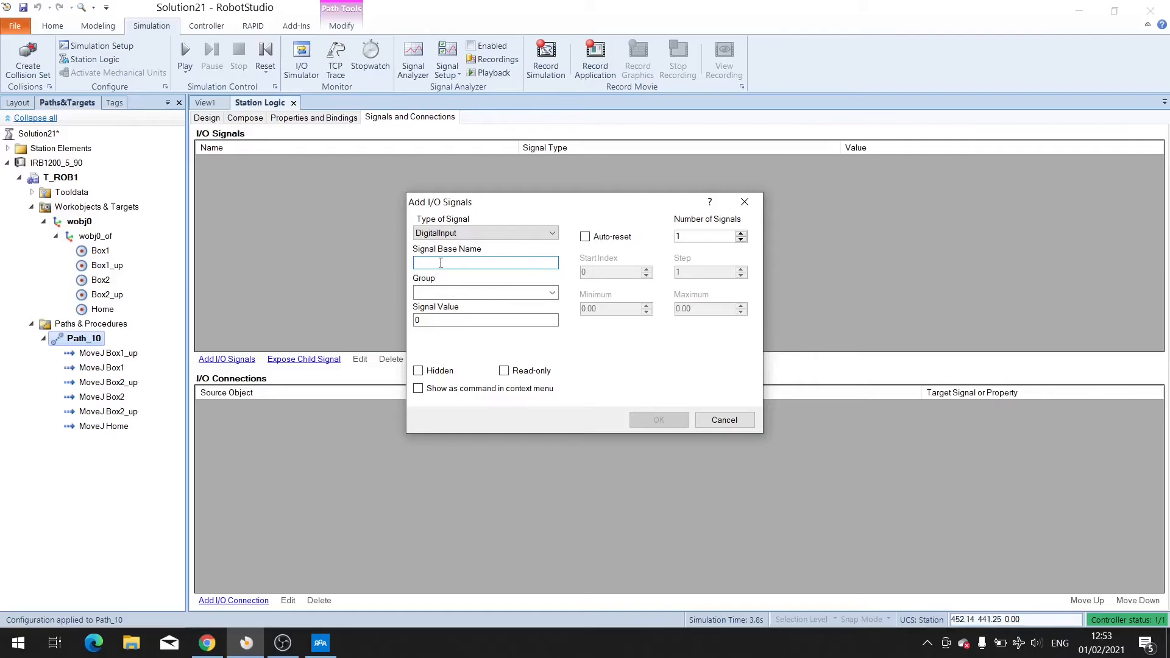
pyautogui.write('reset')
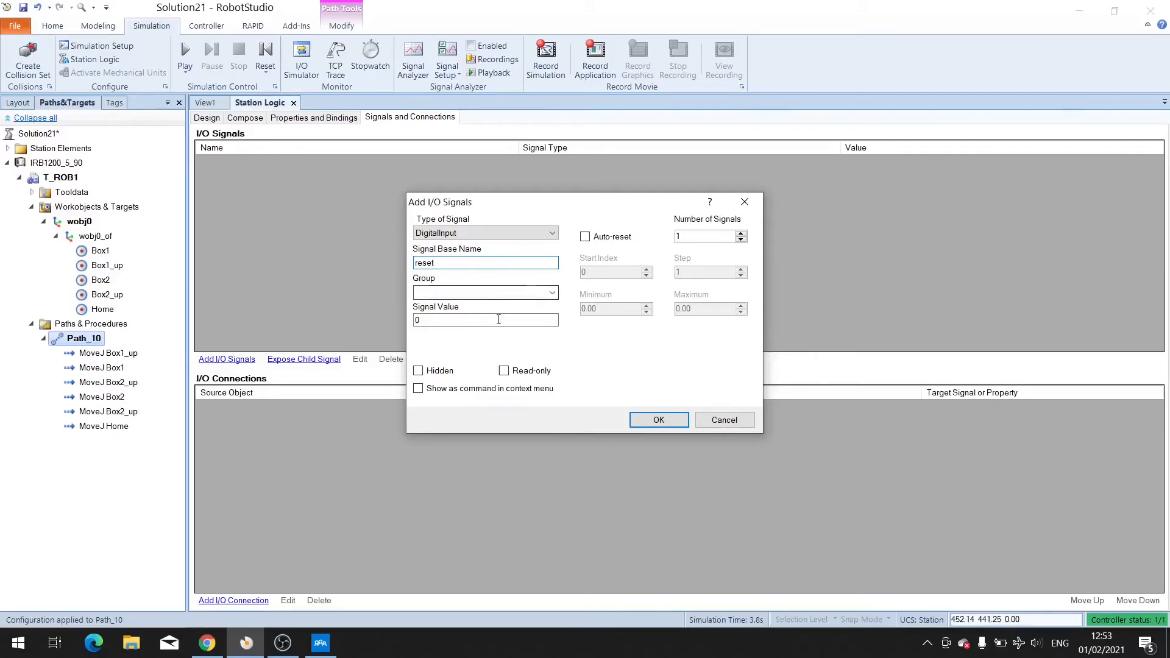
pyautogui.click(473, 319)
pyautogui.press('BackSpace')
pyautogui.write('1')
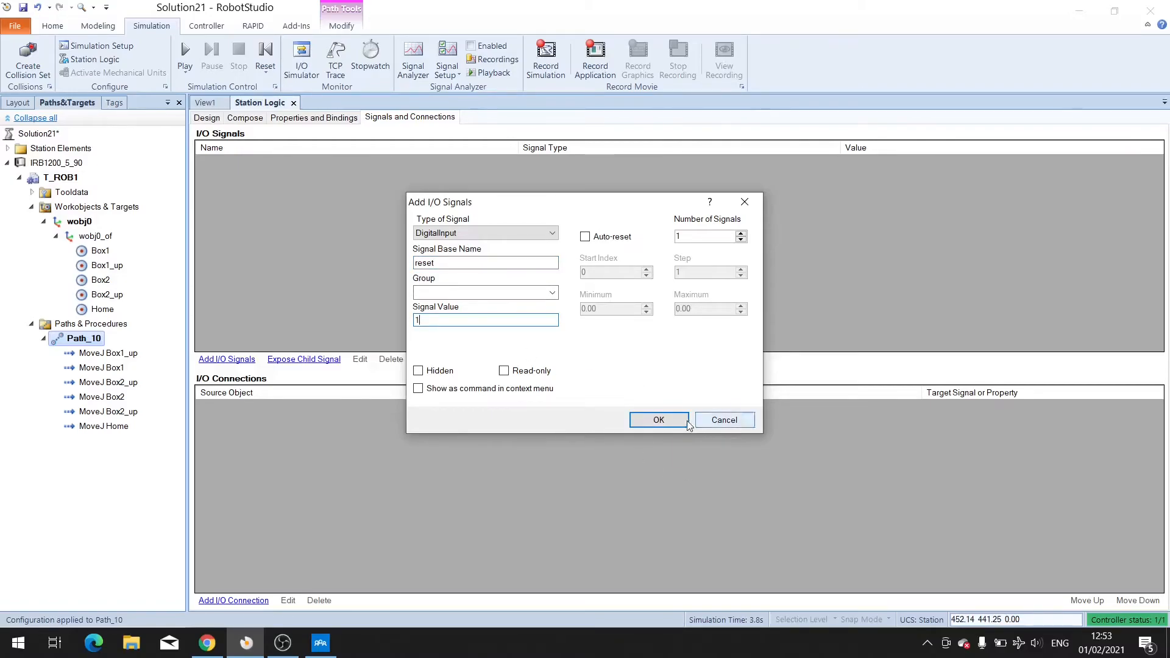
pyautogui.click(662, 420)
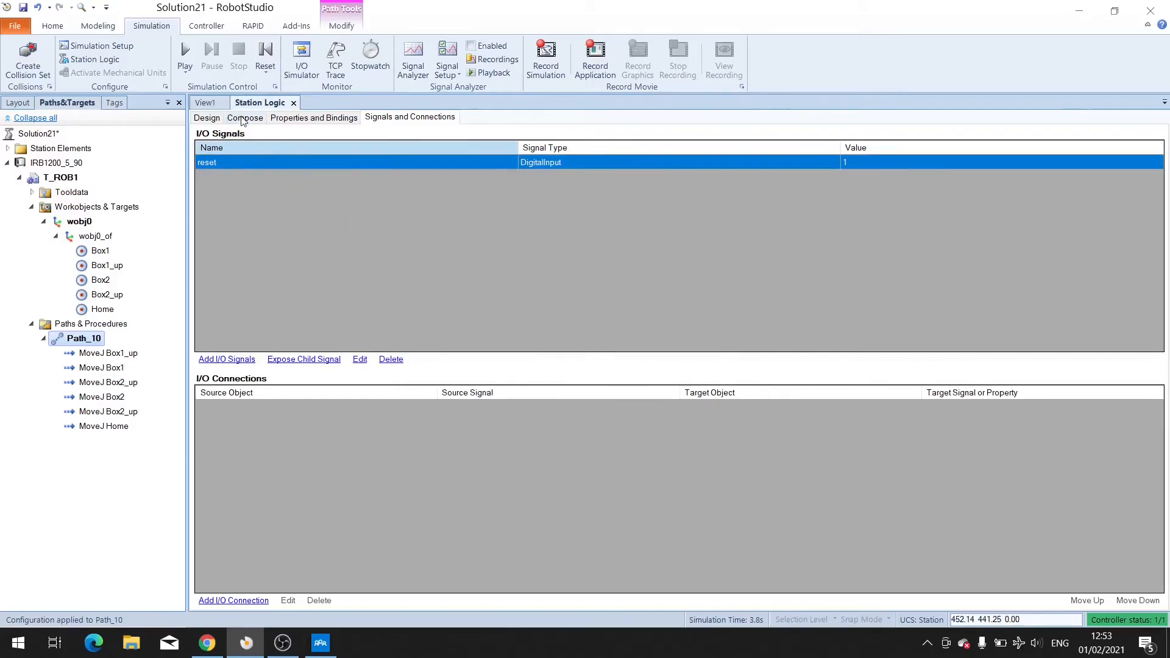
# Rearrange the smart component blocks in the station logic design view.
pyautogui.click(207, 119)
pyautogui.moveTo(333, 157); pyautogui.dragTo(390, 506)
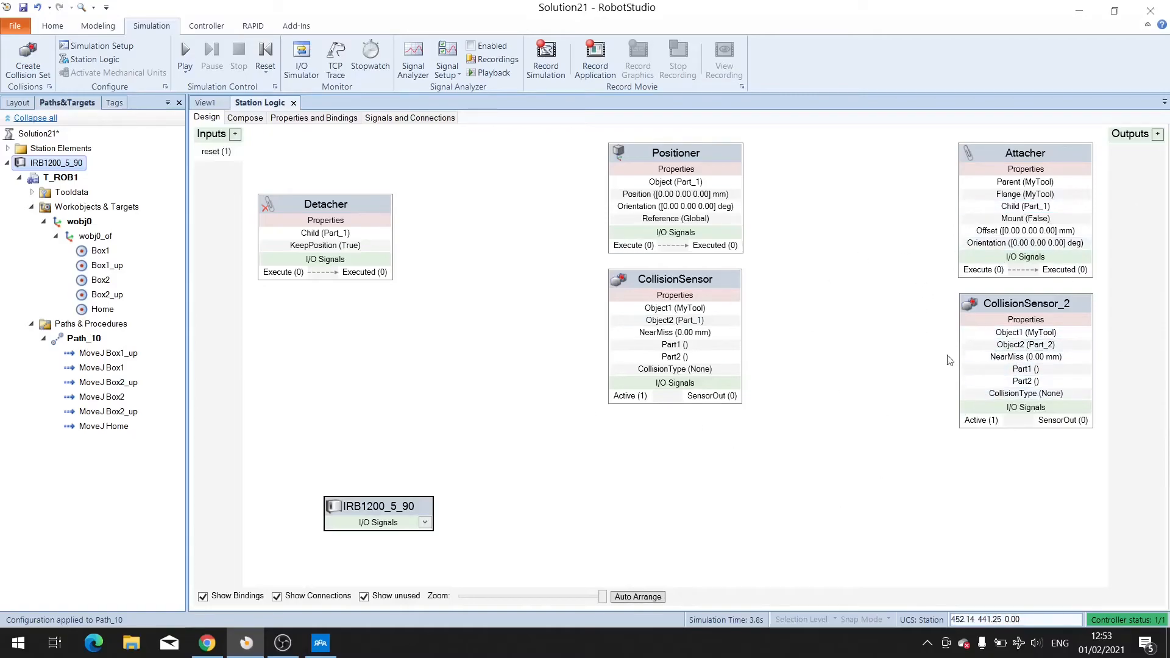
pyautogui.moveTo(381, 219); pyautogui.dragTo(493, 384)
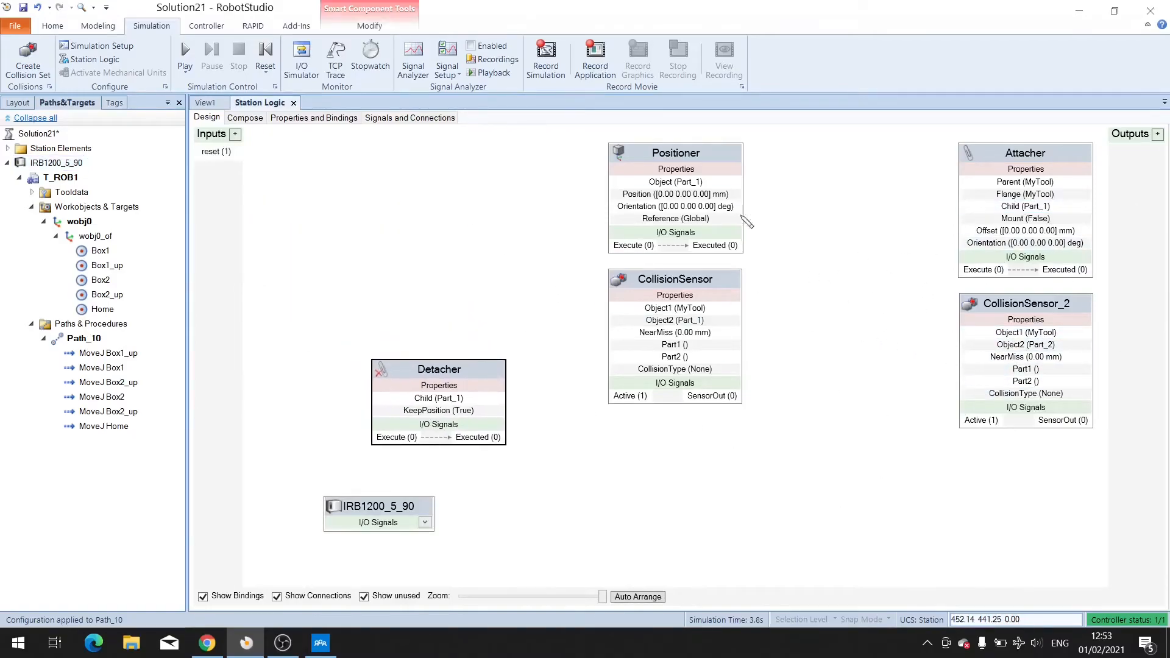
pyautogui.moveTo(704, 155); pyautogui.dragTo(414, 159)
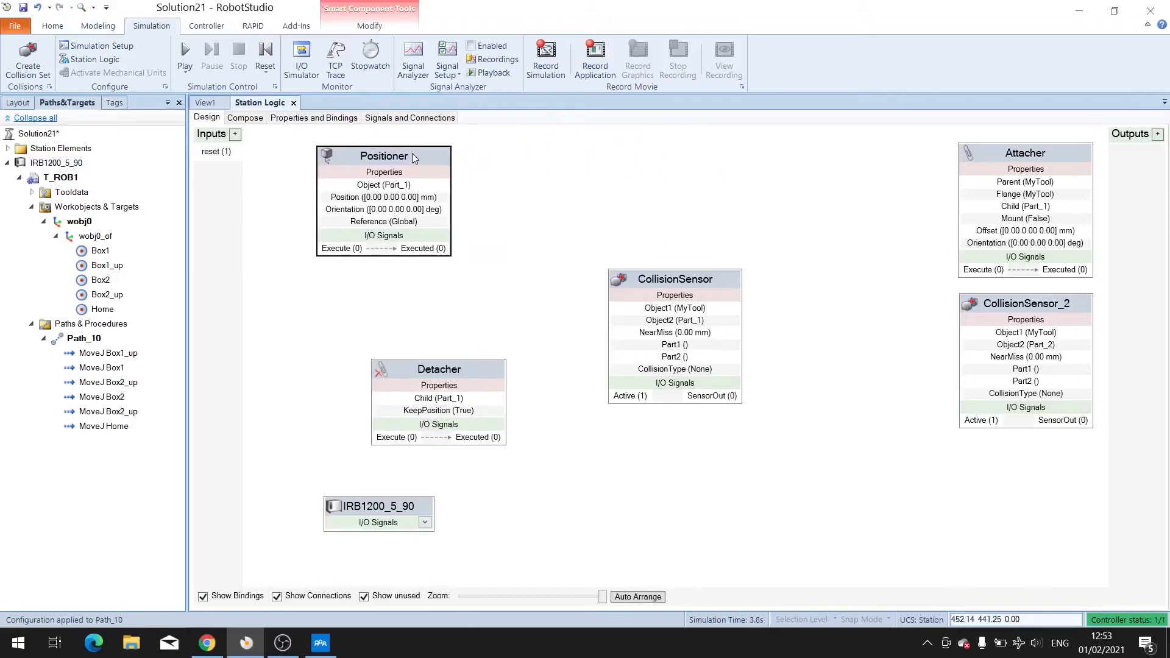
pyautogui.moveTo(449, 370); pyautogui.dragTo(844, 486)
pyautogui.moveTo(693, 282); pyautogui.dragTo(401, 302)
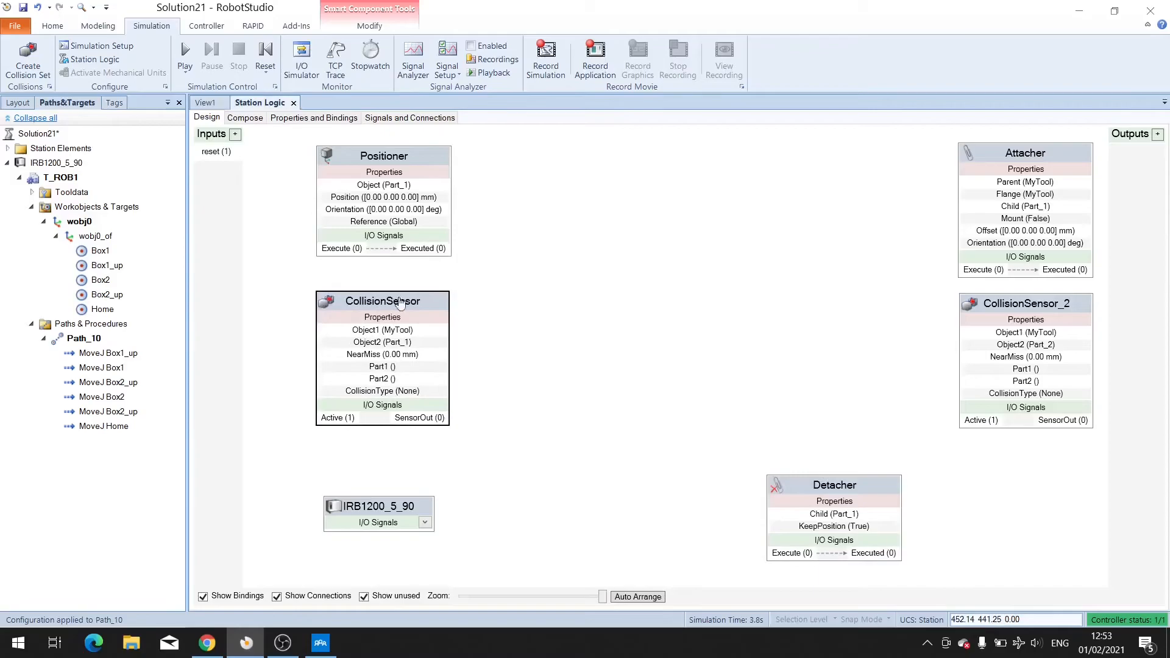
pyautogui.moveTo(1033, 153); pyautogui.dragTo(626, 306)
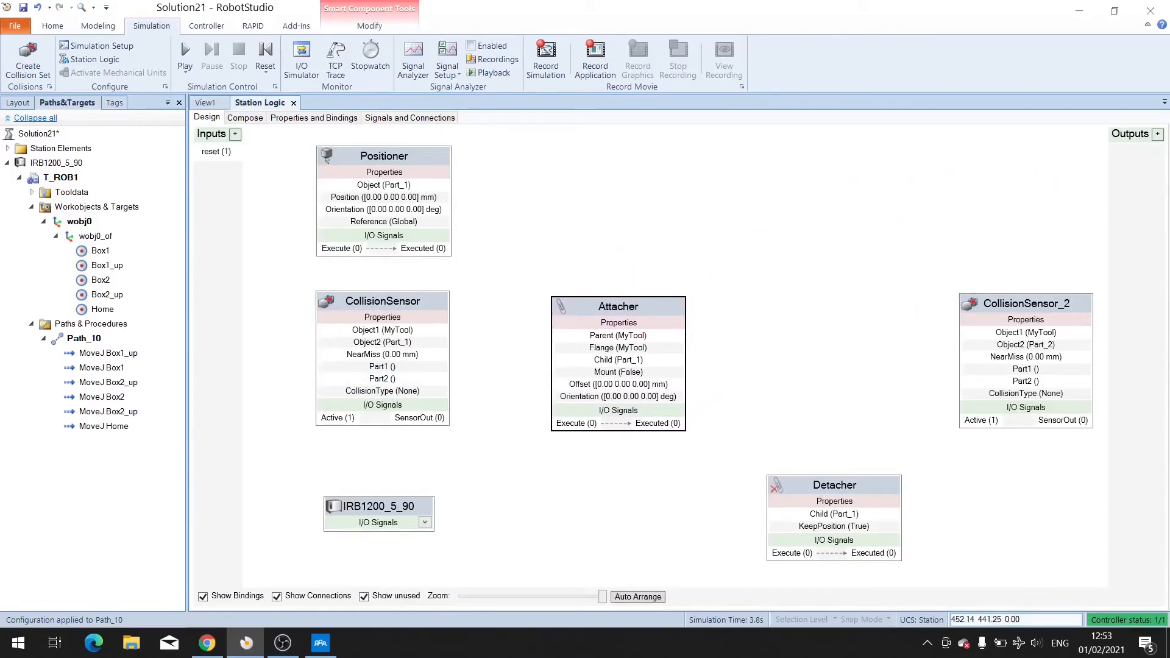
pyautogui.moveTo(1064, 305); pyautogui.dragTo(666, 147)
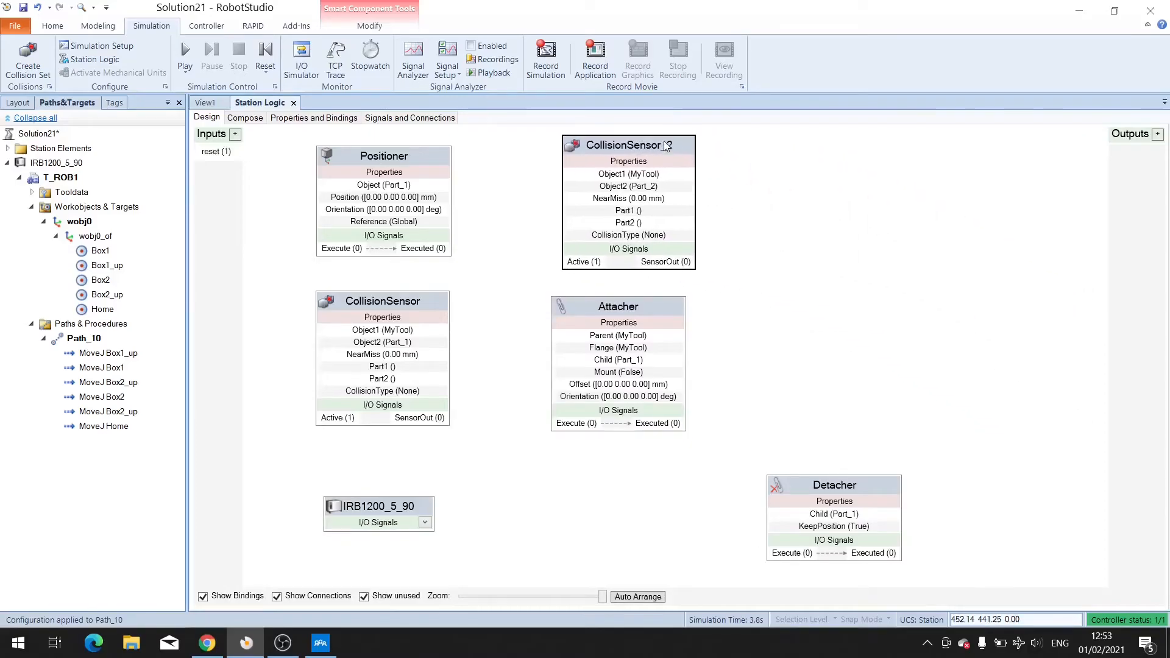
pyautogui.moveTo(855, 487); pyautogui.dragTo(835, 148)
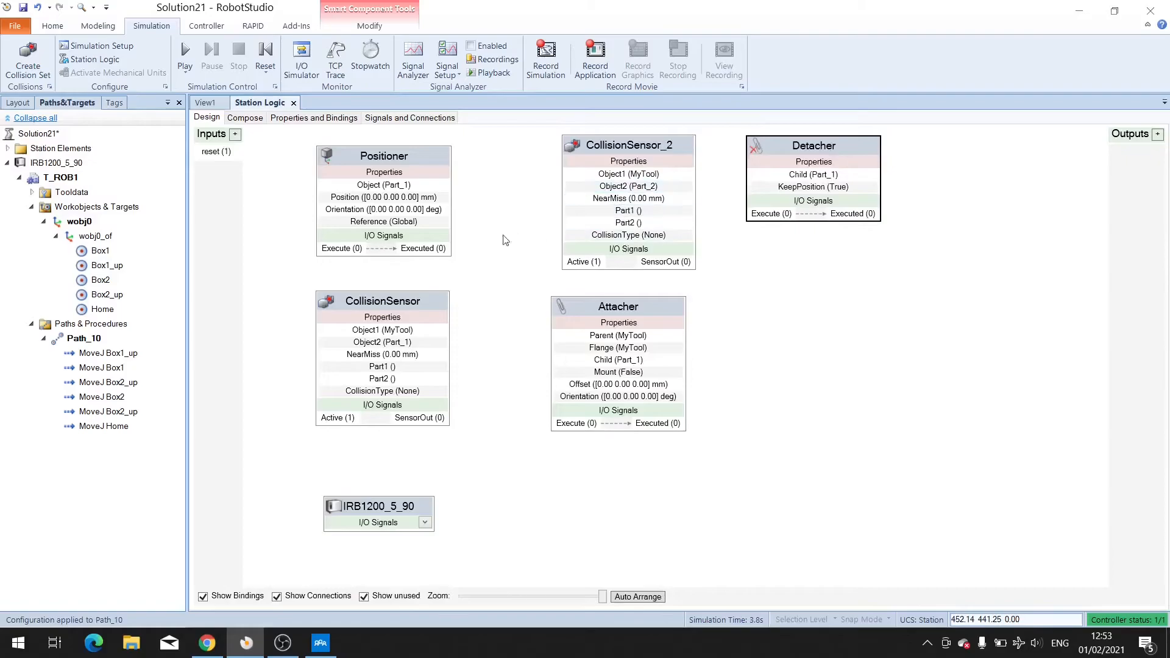
# Connect the reset input signal to the Positioner's Execute input.
pyautogui.moveTo(239, 154)
pyautogui.mouseDown()
pyautogui.moveTo(279, 170)
pyautogui.moveTo(285, 204)
pyautogui.moveTo(332, 251)
pyautogui.mouseUp()
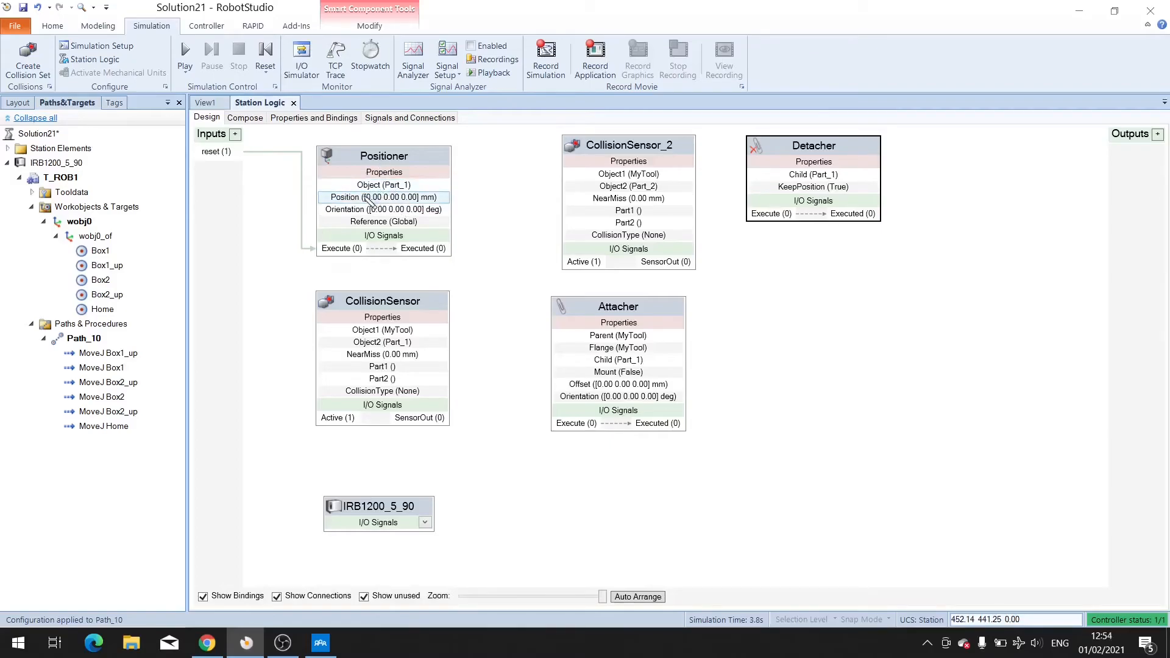
pyautogui.click(295, 154)
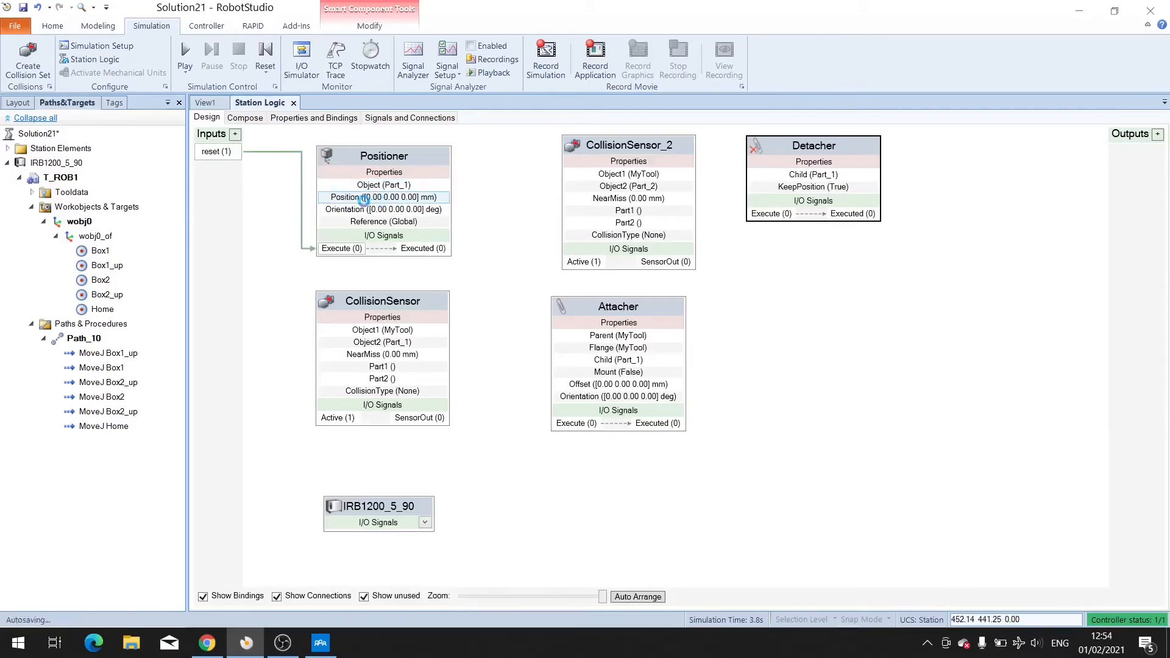
pyautogui.click(255, 117)
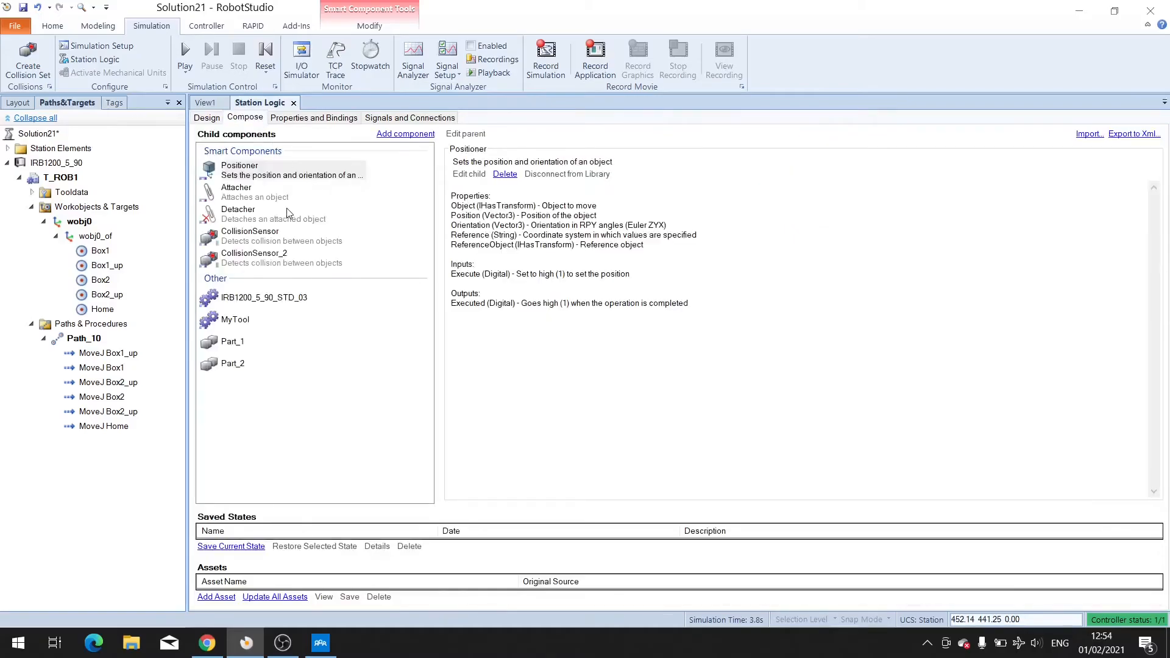
pyautogui.rightClick(273, 182)
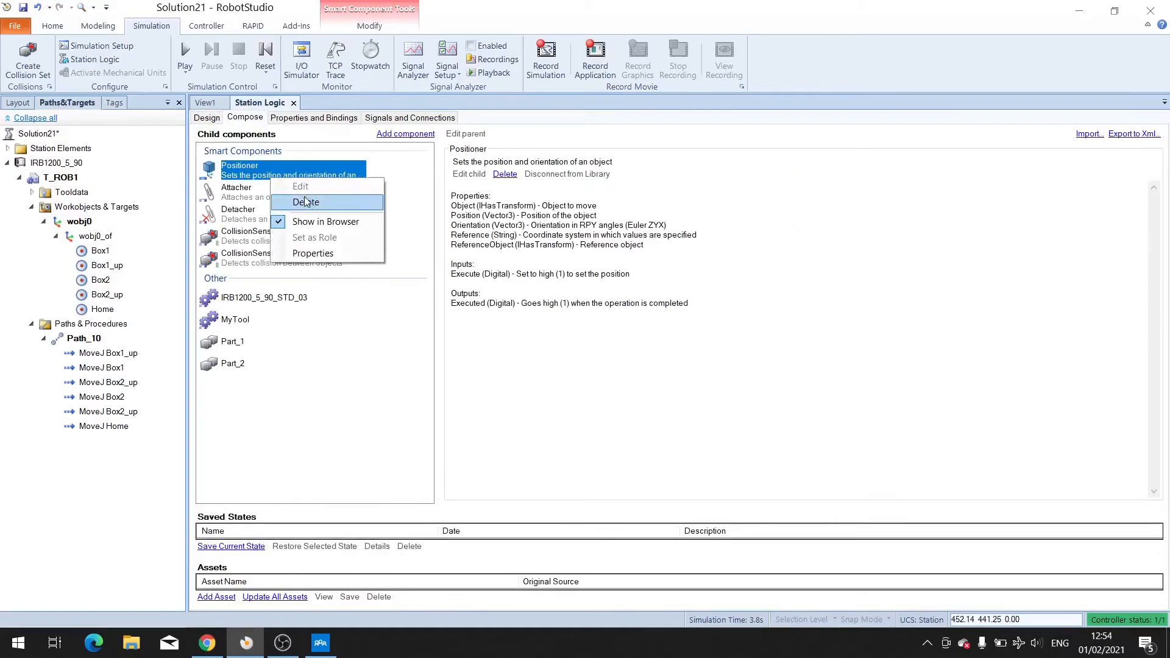
pyautogui.click(308, 251)
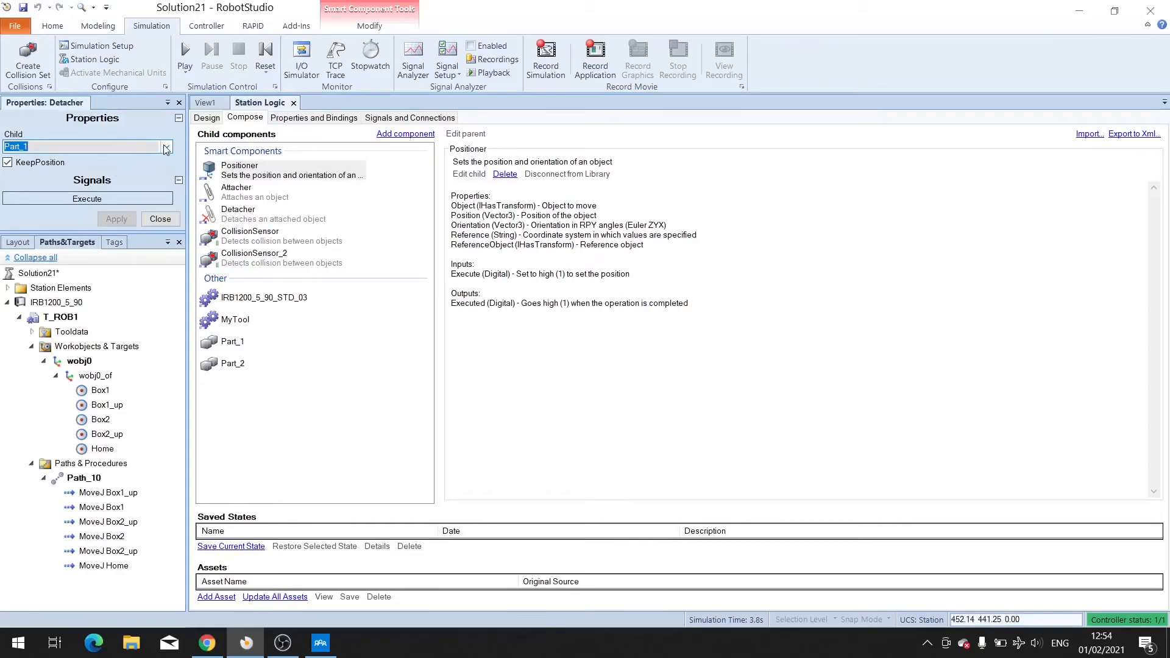
pyautogui.click(234, 173)
pyautogui.rightClick(234, 173)
pyautogui.click(274, 242)
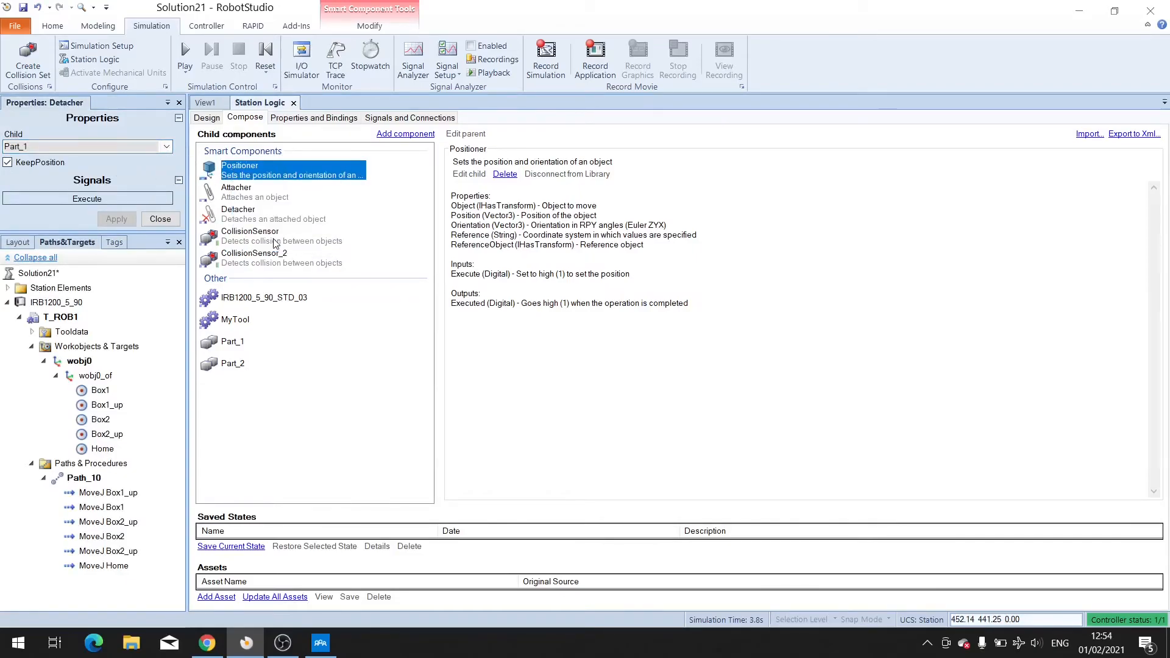
pyautogui.click(160, 219)
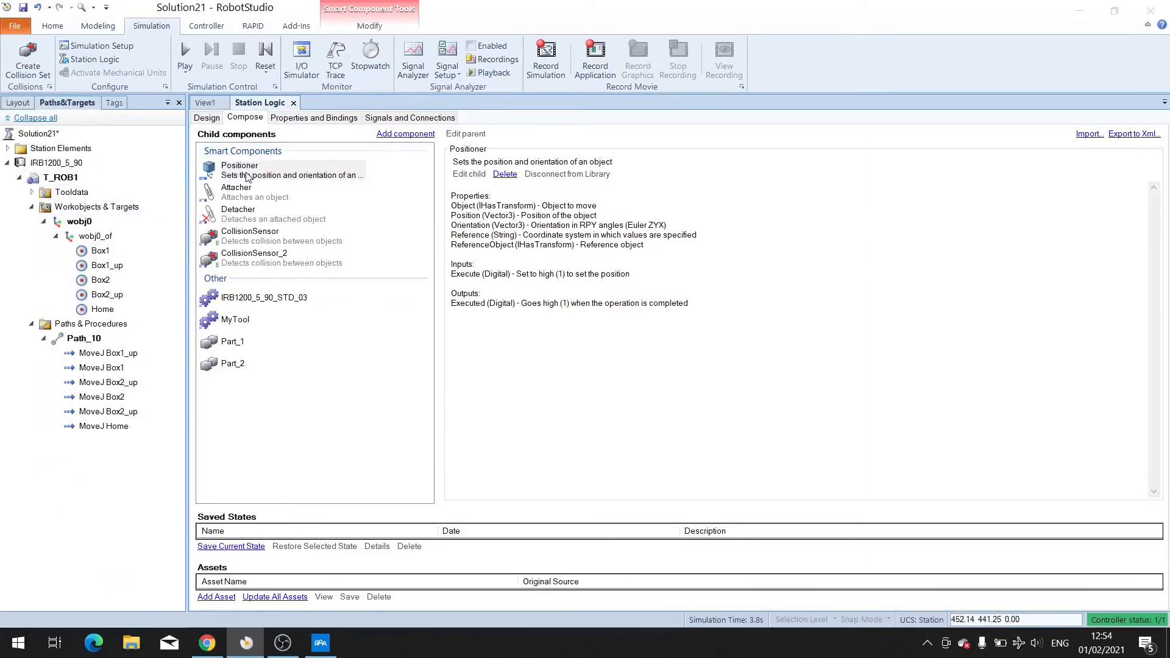
# Set the Positioner's position to X 300 and Y -400 mm, apply, and return to the design view.
pyautogui.click(242, 209)
pyautogui.rightClick(238, 176)
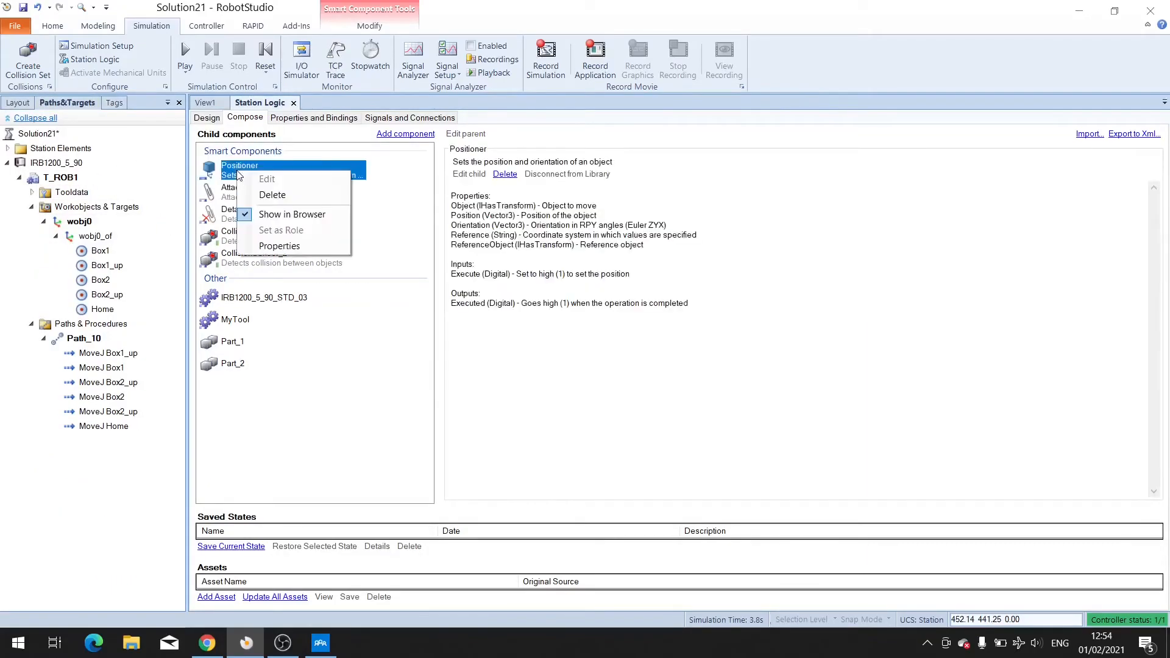
pyautogui.click(269, 246)
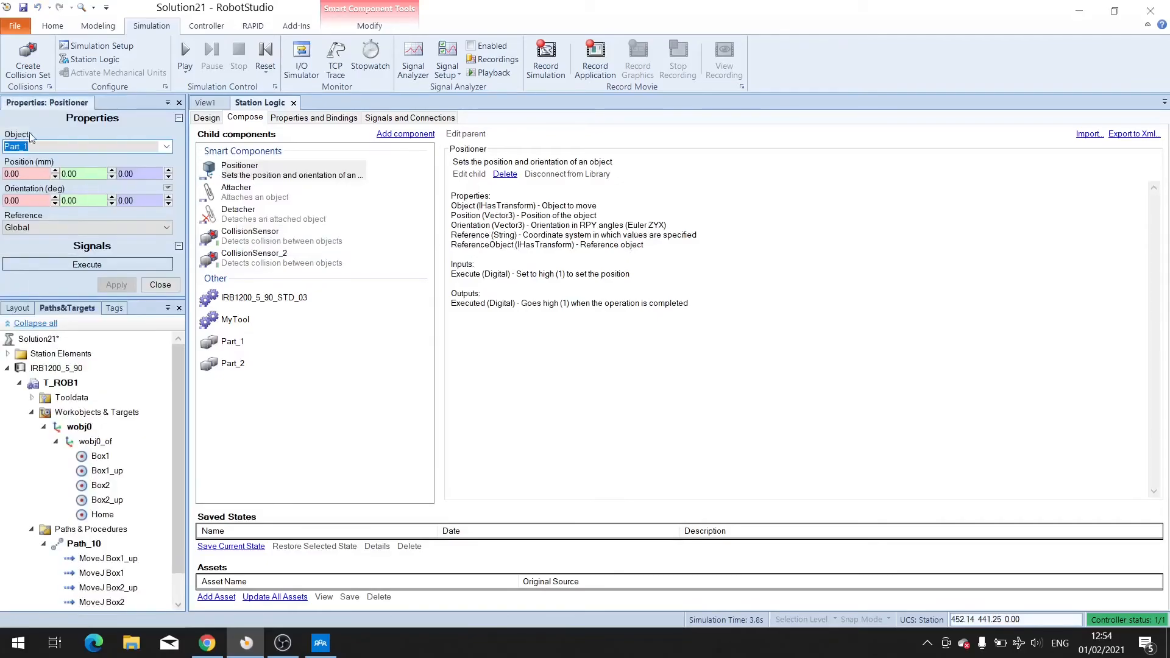
pyautogui.click(28, 173)
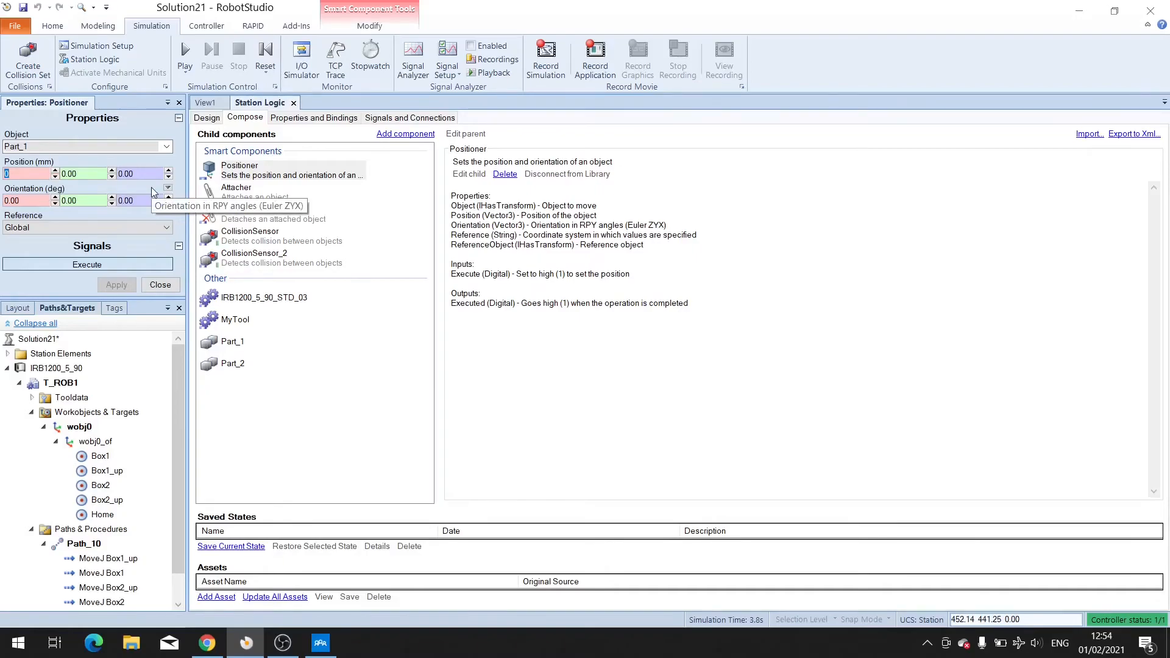
pyautogui.write('300')
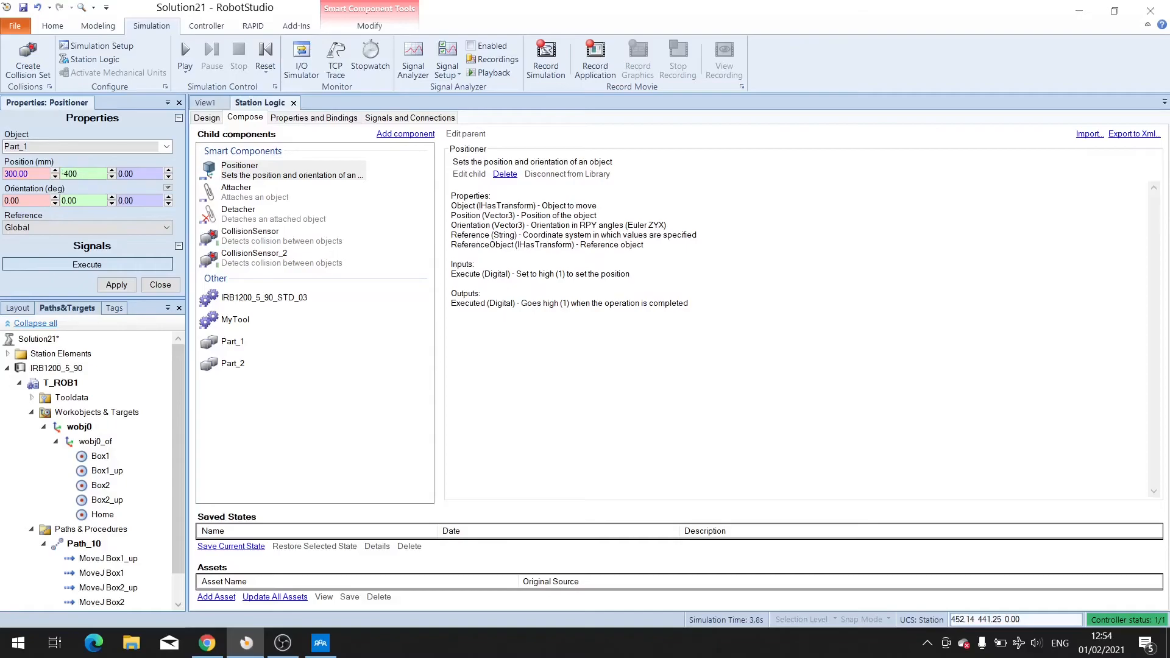
pyautogui.click(116, 284)
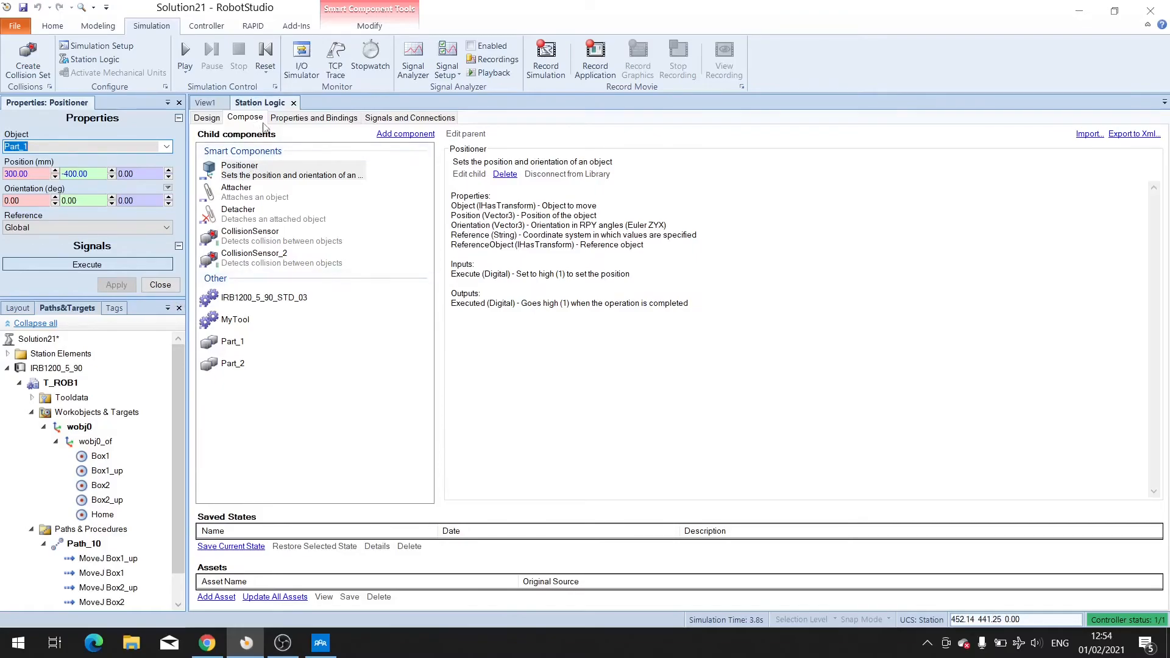
pyautogui.click(206, 119)
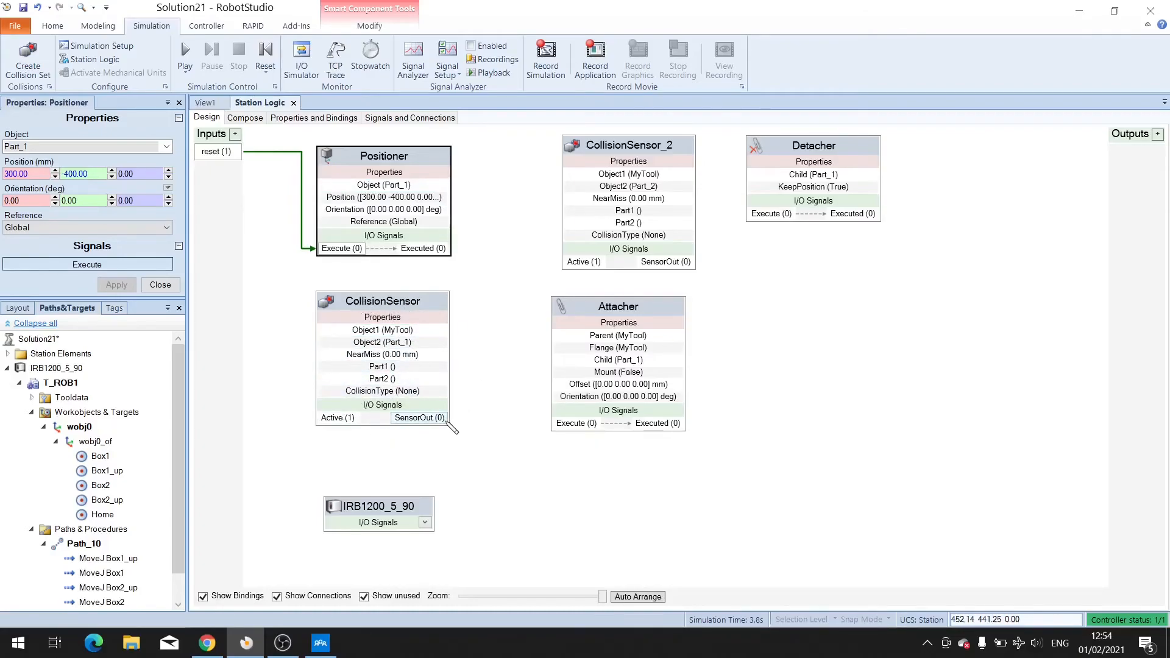
# Connect CollisionSensor's SensorOut to the Attacher's Execute and CollisionSensor_2's SensorOut to the Detacher's Execute.
pyautogui.moveTo(448, 419); pyautogui.dragTo(558, 429)
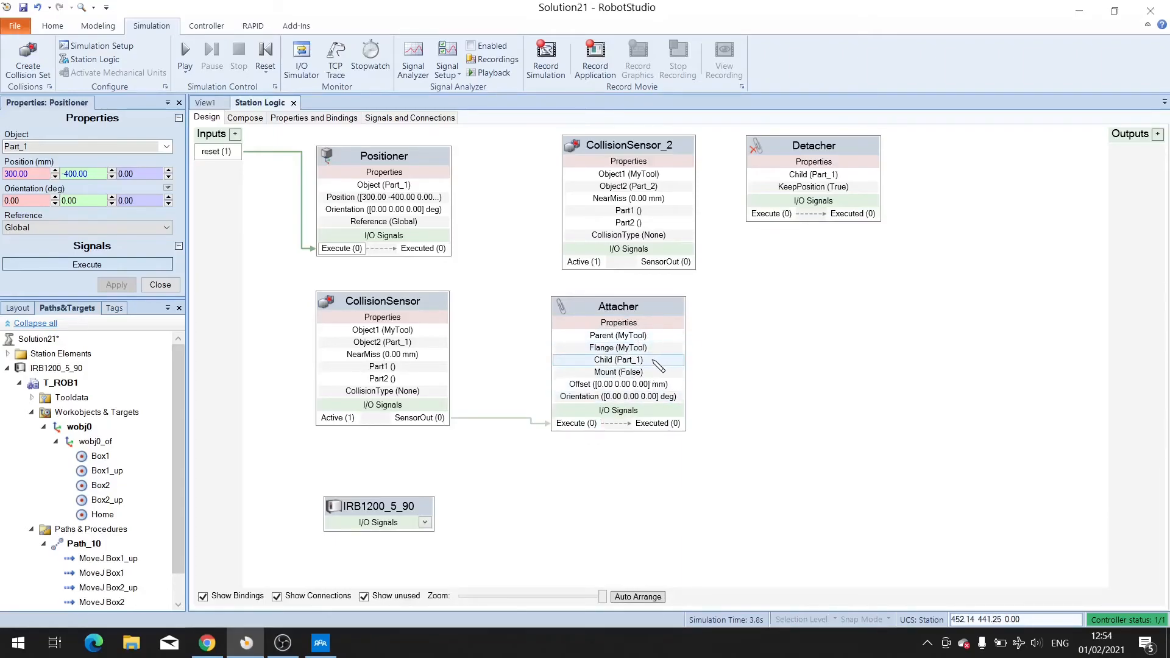
pyautogui.moveTo(694, 263); pyautogui.dragTo(753, 213)
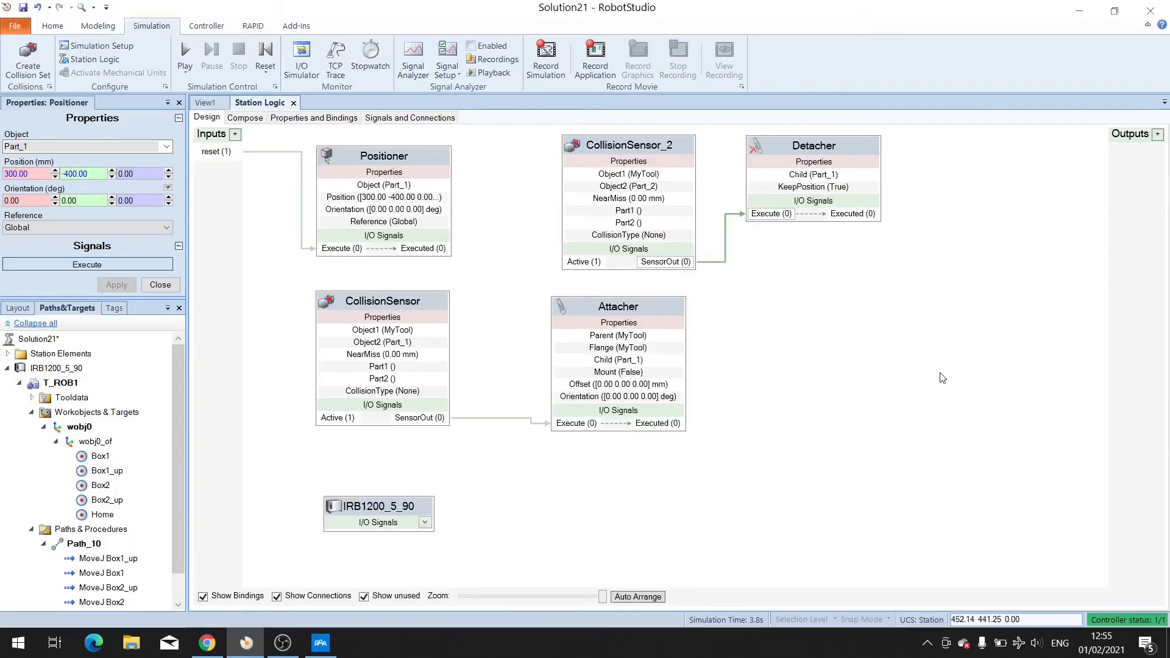
# Synchronize Path_10 to RAPID, including the tool data and work object.
pyautogui.click(83, 543)
pyautogui.scroll(-1, 250, 176)
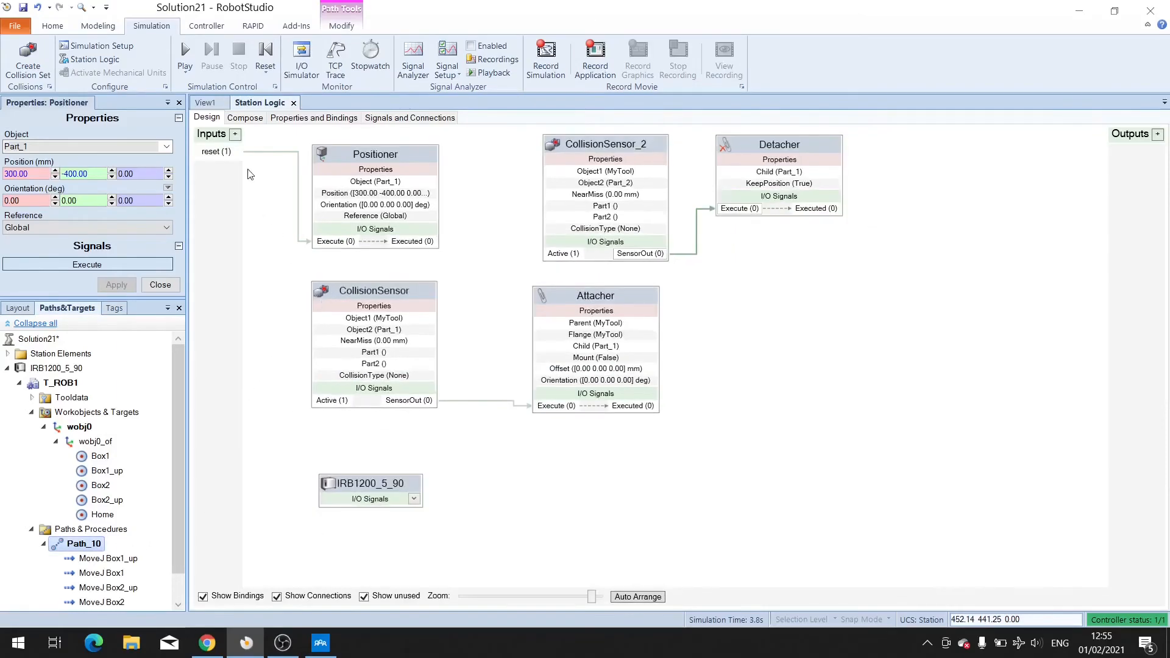
pyautogui.click(205, 102)
pyautogui.scroll(-1, 136, 432)
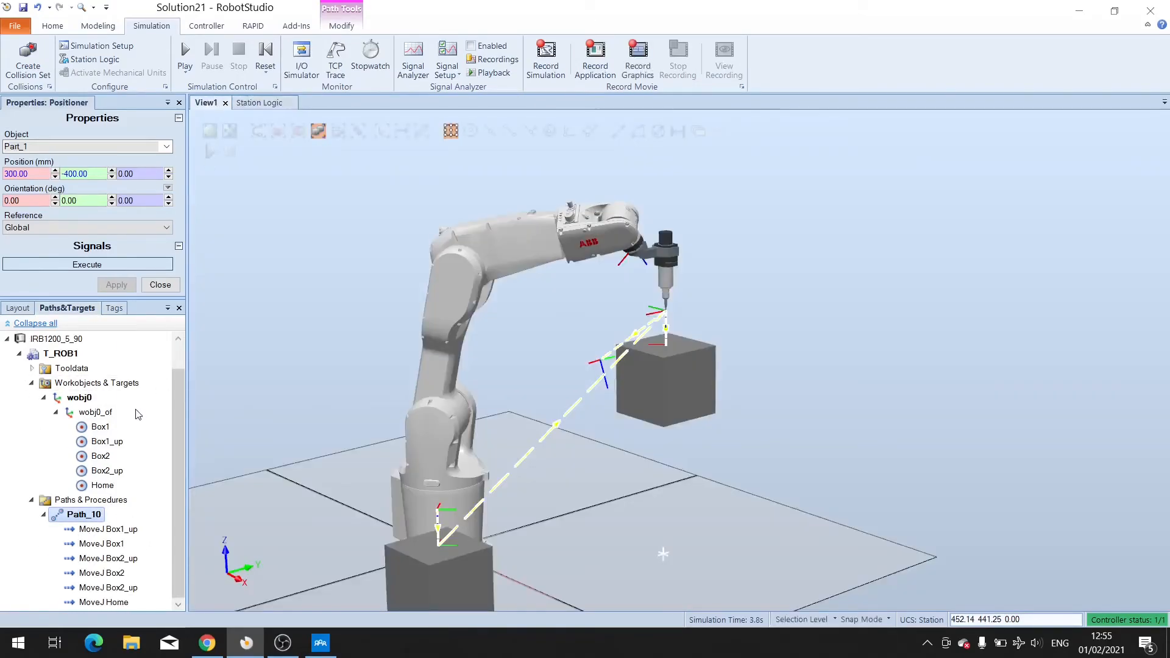
pyautogui.rightClick(73, 518)
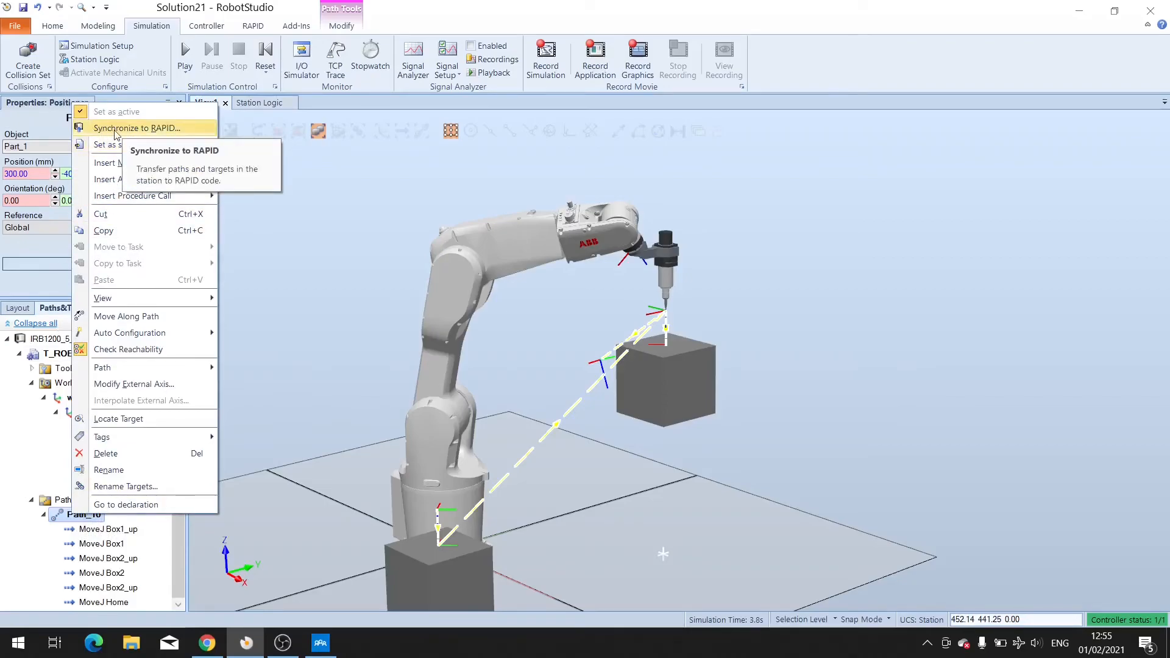
pyautogui.click(159, 129)
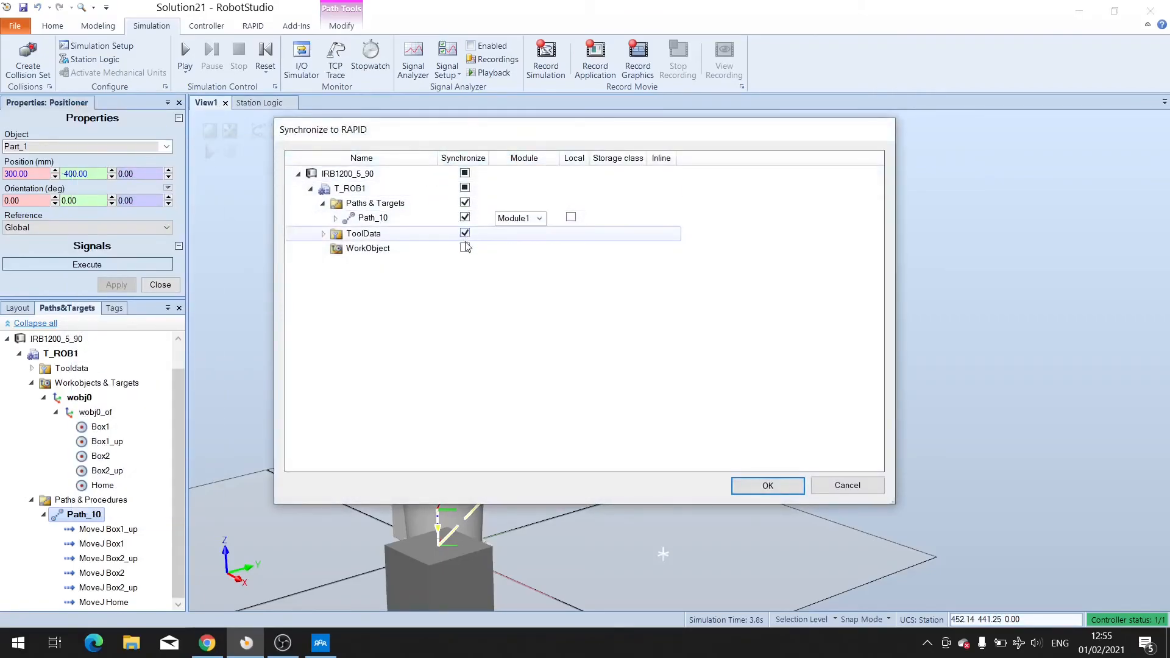
pyautogui.click(465, 248)
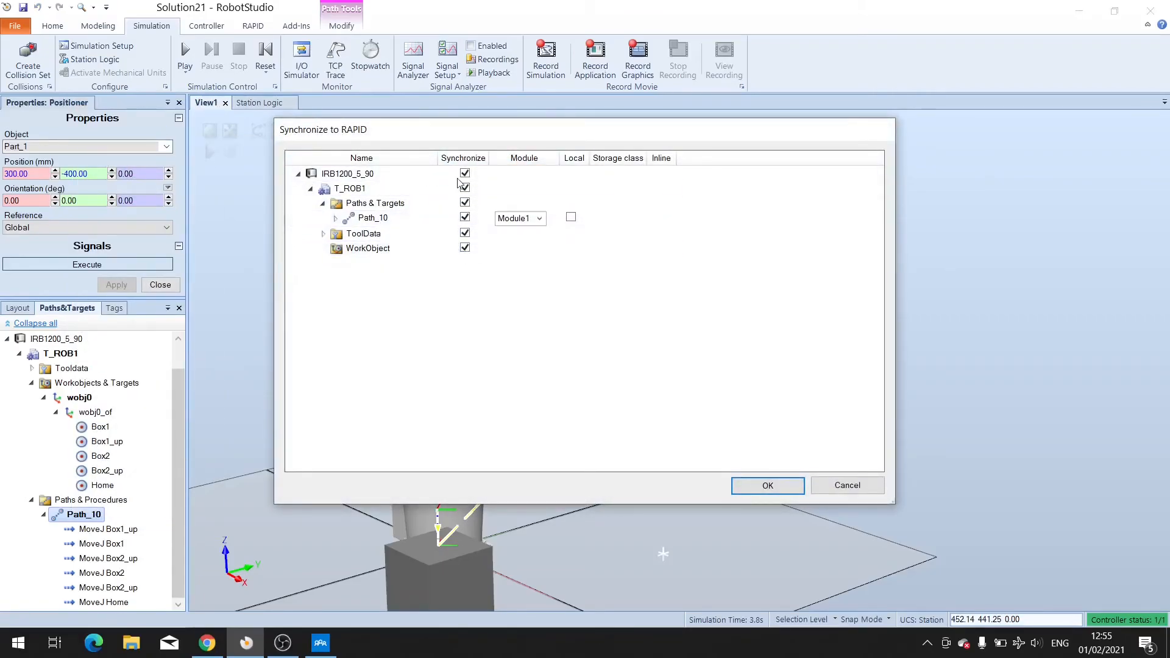
pyautogui.click(768, 485)
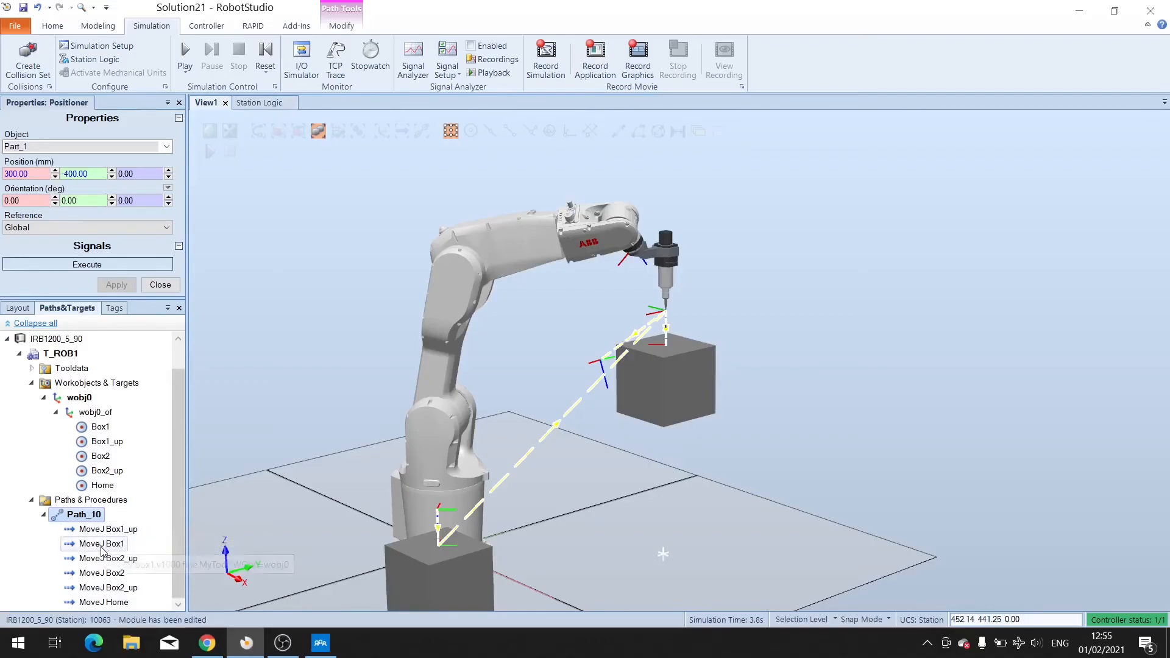
# Set Path_10 as the simulation entry point and play the simulation.
pyautogui.rightClick(78, 518)
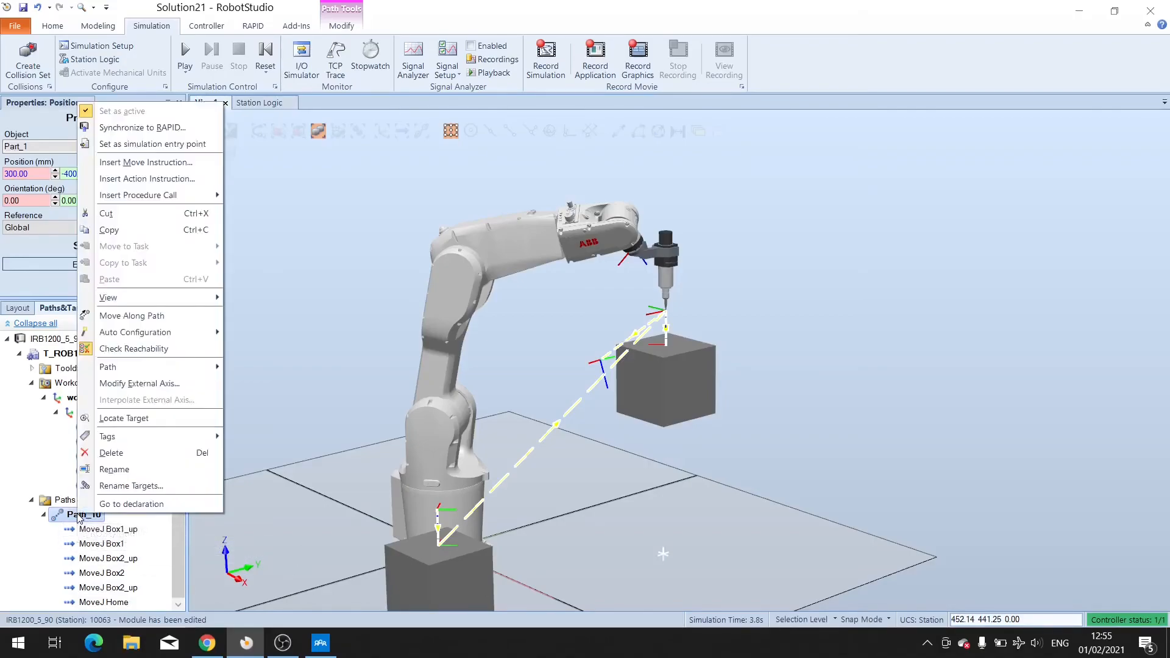
pyautogui.click(118, 144)
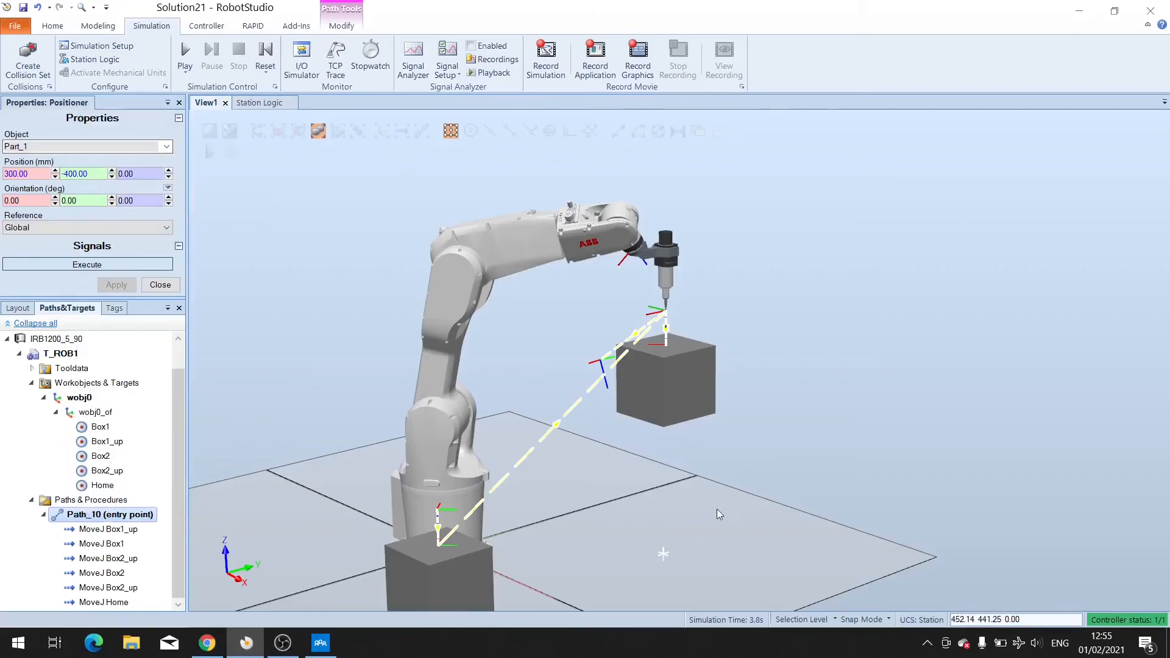
pyautogui.keyDown('ctrl'); pyautogui.keyDown('shift'); pyautogui.moveTo(759, 501); pyautogui.dragTo(795, 503); pyautogui.keyUp('shift'); pyautogui.keyUp('ctrl')
pyautogui.scroll(-5, 746, 508)
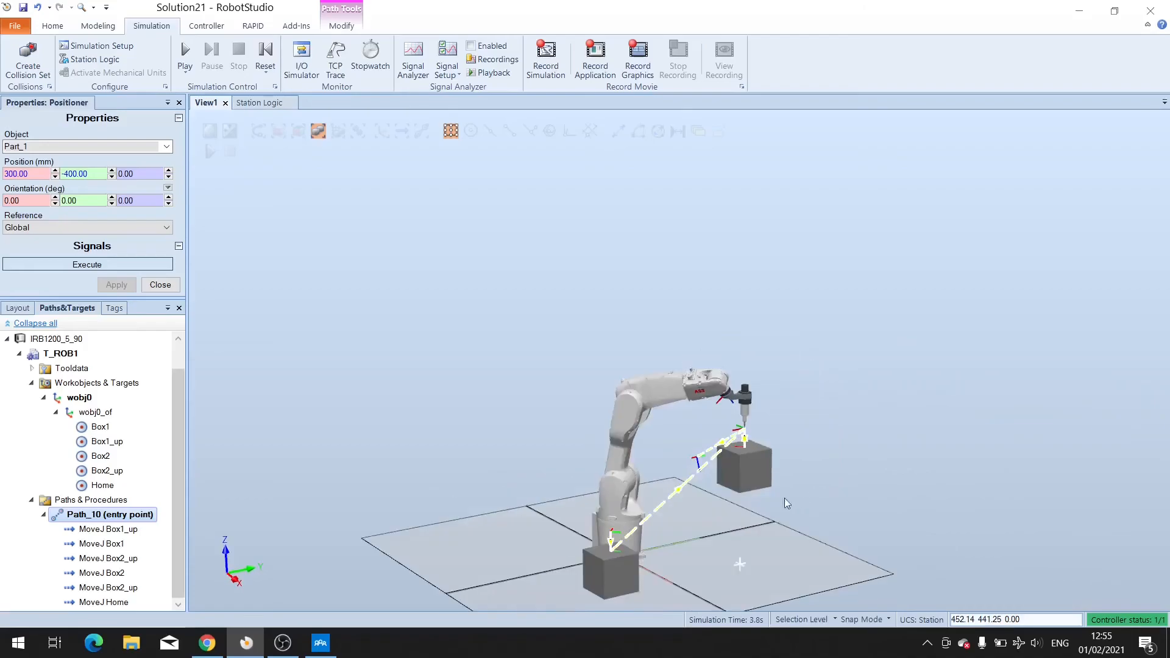
pyautogui.click(183, 56)
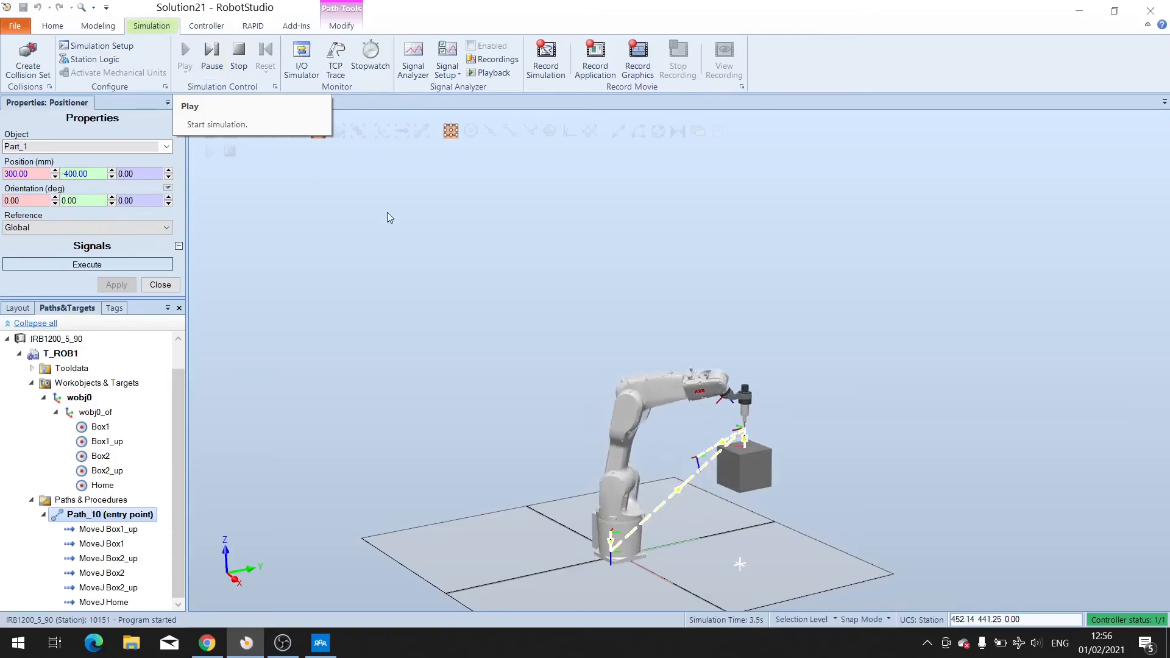
pyautogui.scroll(5, 876, 464)
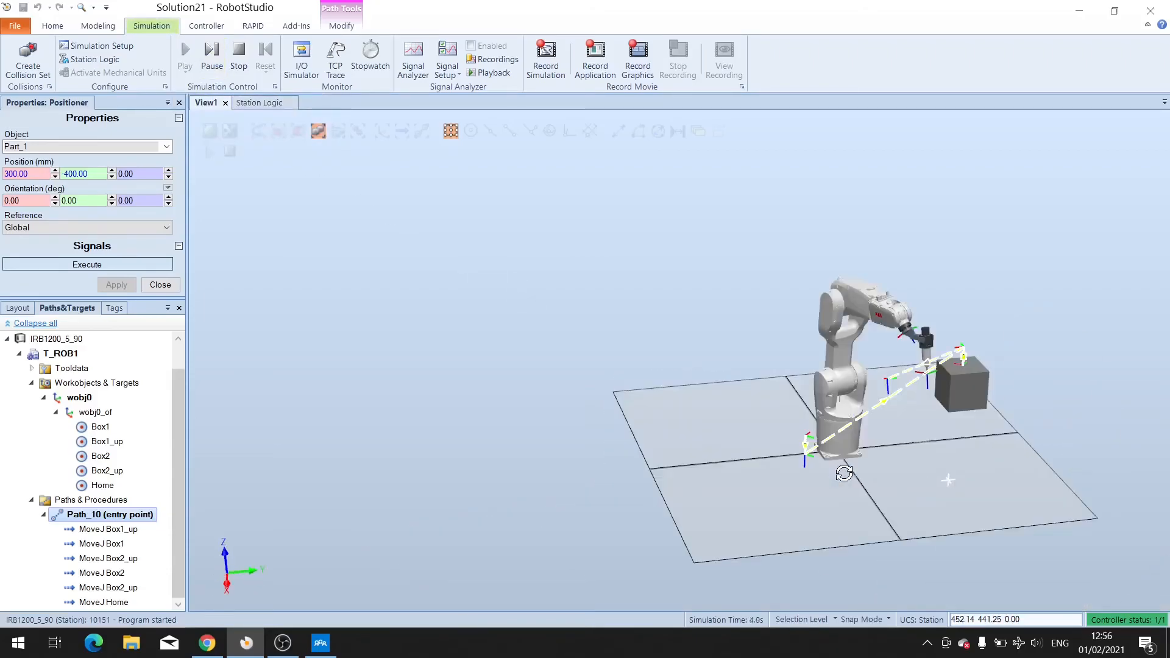
pyautogui.scroll(2, 851, 463)
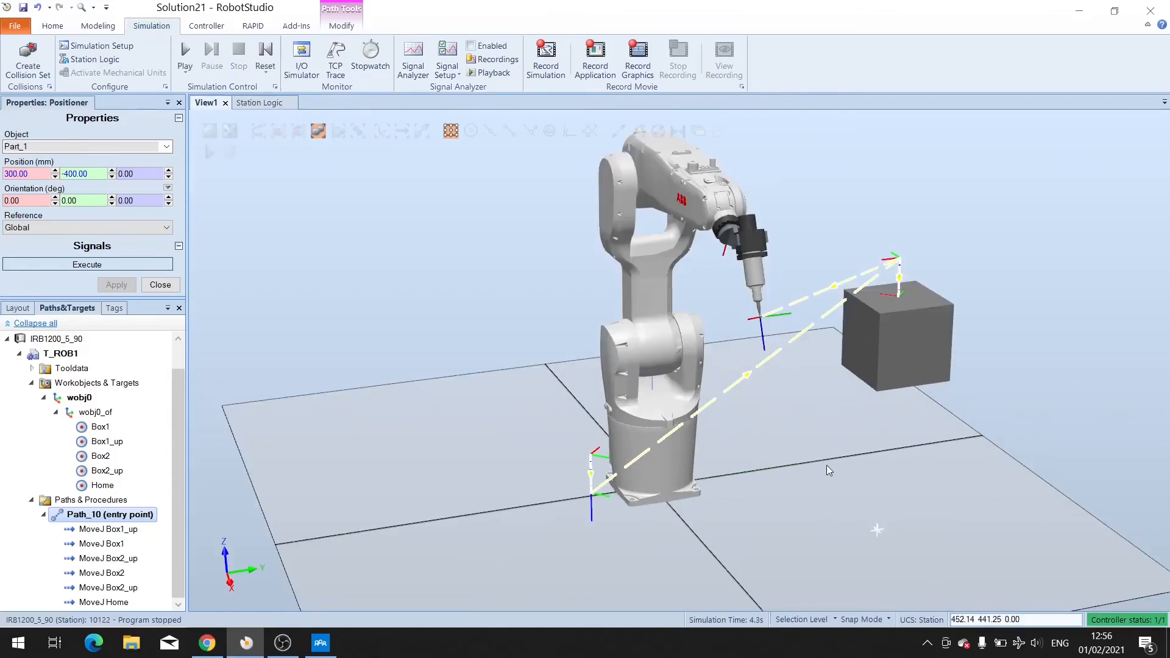
pyautogui.scroll(-2, 829, 466)
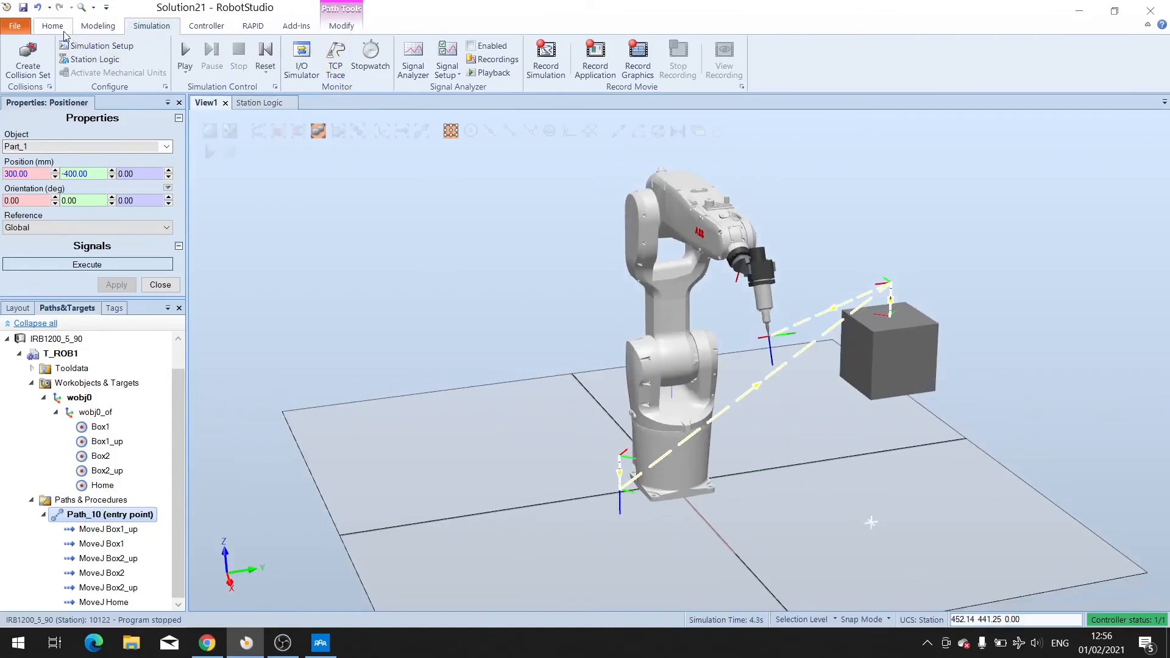
# Hide Part_2 in the station layout.
pyautogui.click(19, 308)
pyautogui.click(40, 481)
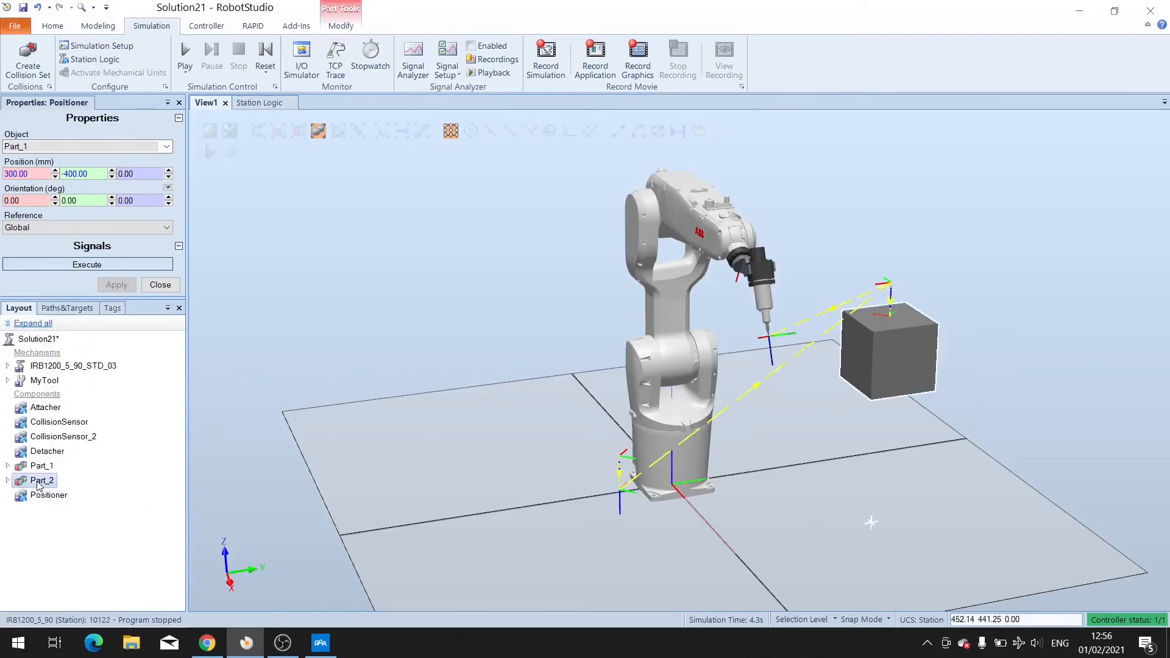
pyautogui.rightClick(39, 482)
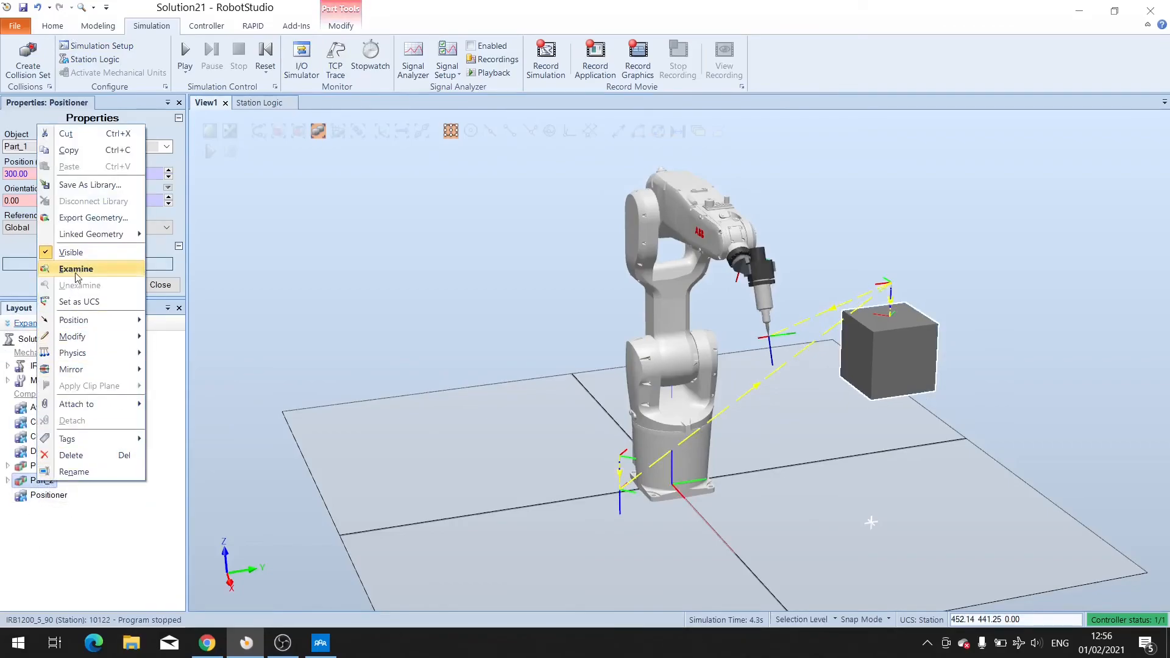
pyautogui.click(78, 254)
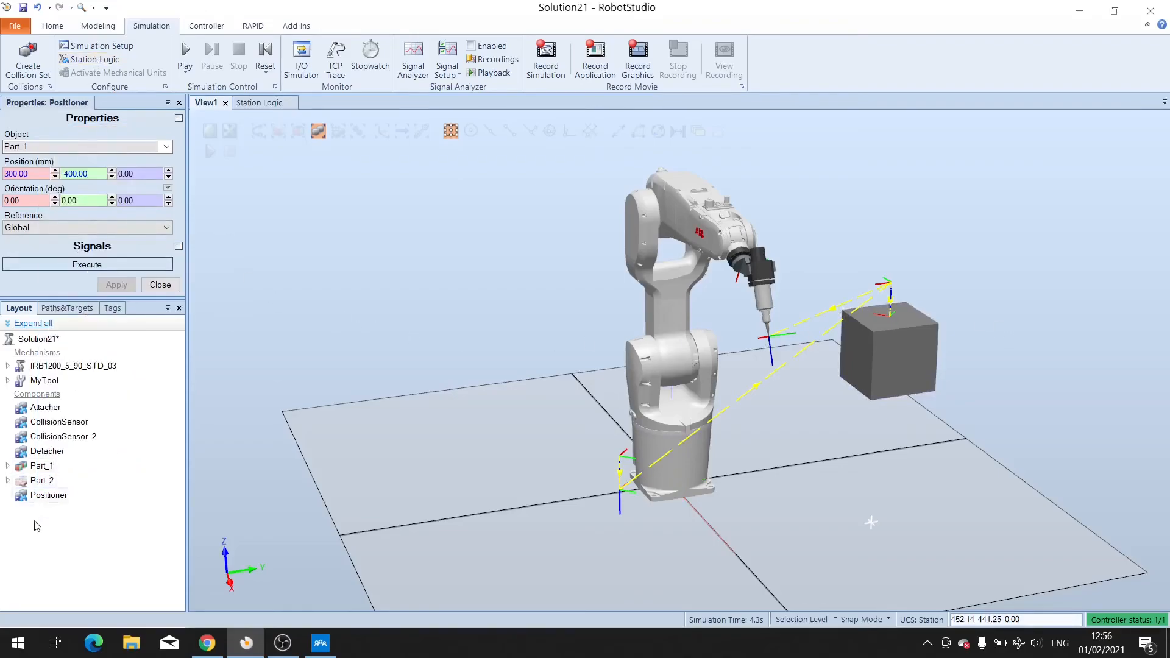
# Set Part_1's position in World to X 0, Y 0, Z 0 with orientation 0, 0, 0 and apply.
pyautogui.click(264, 57)
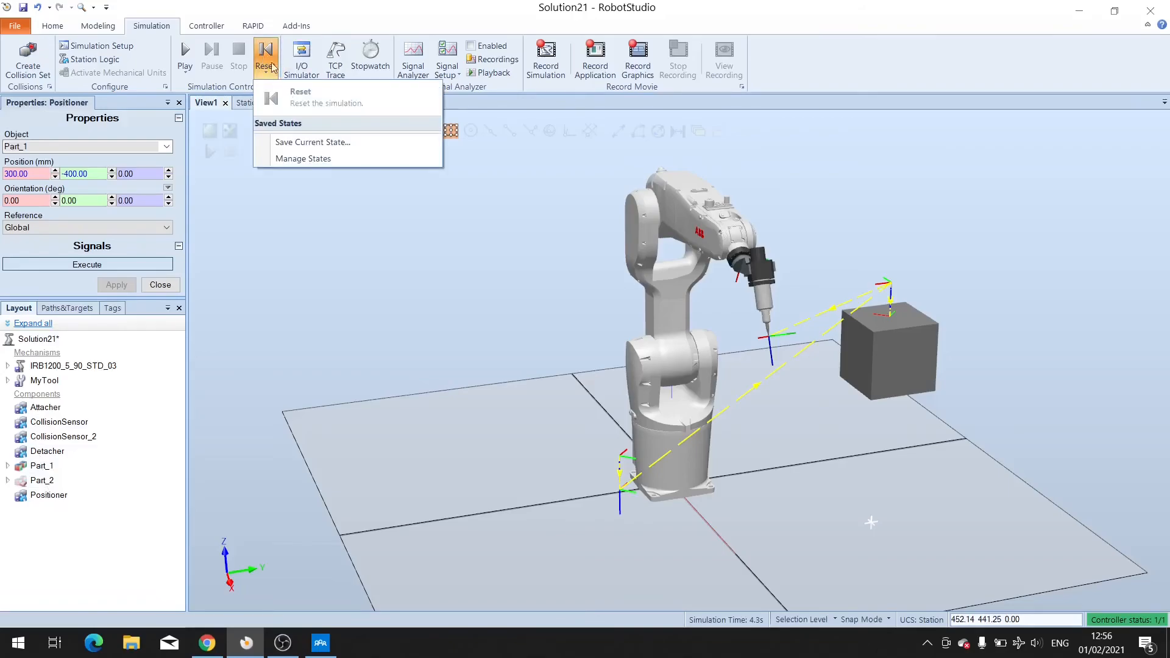
pyautogui.click(273, 60)
pyautogui.click(43, 467)
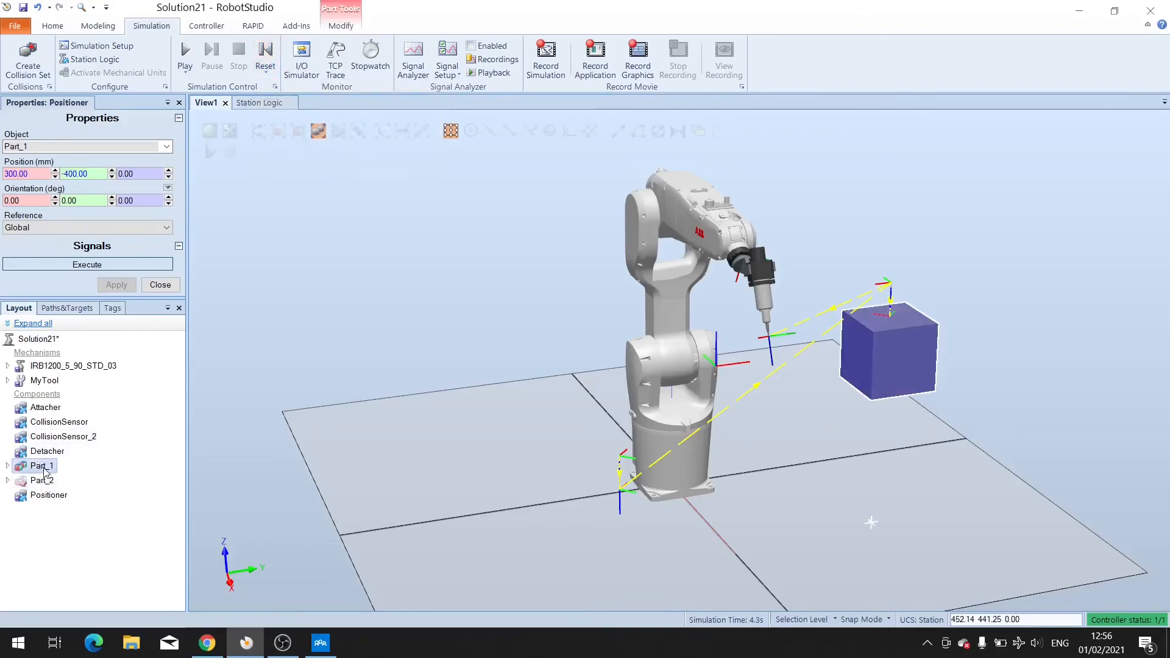
pyautogui.rightClick(43, 466)
pyautogui.moveTo(107, 307)
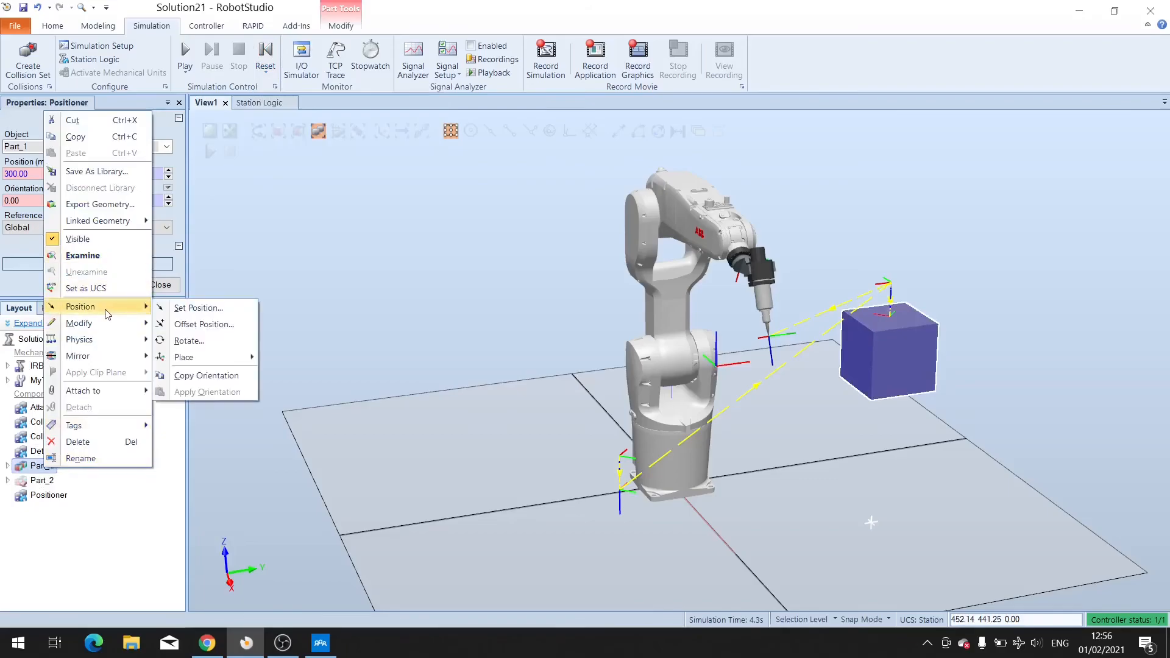
pyautogui.click(195, 310)
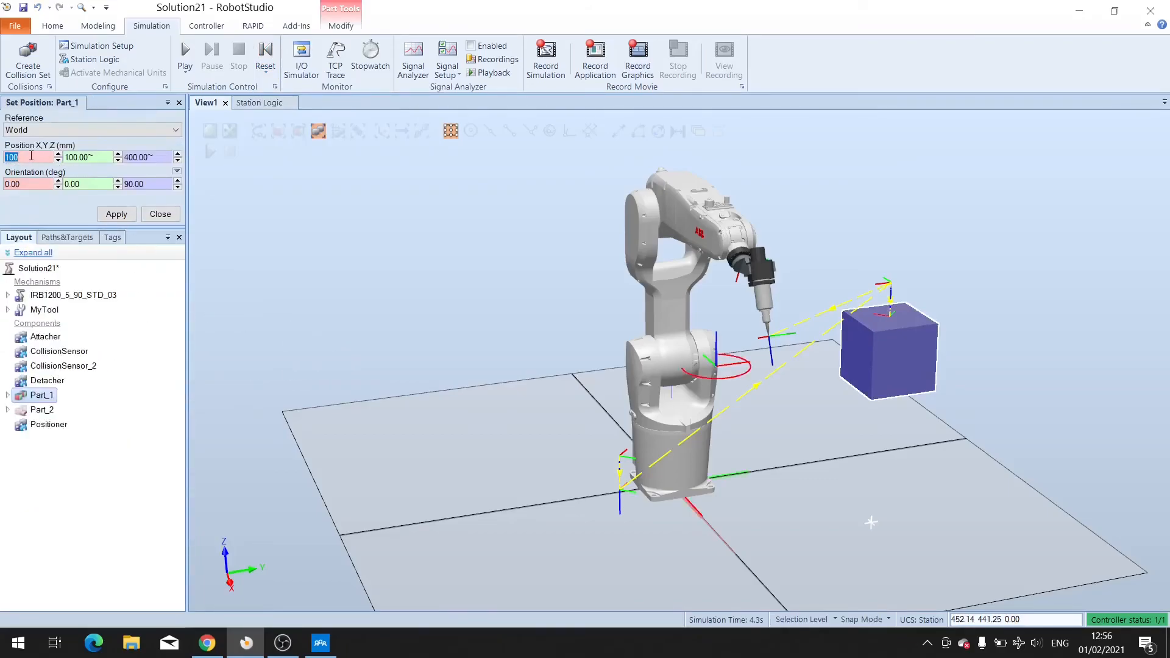
pyautogui.write('0')
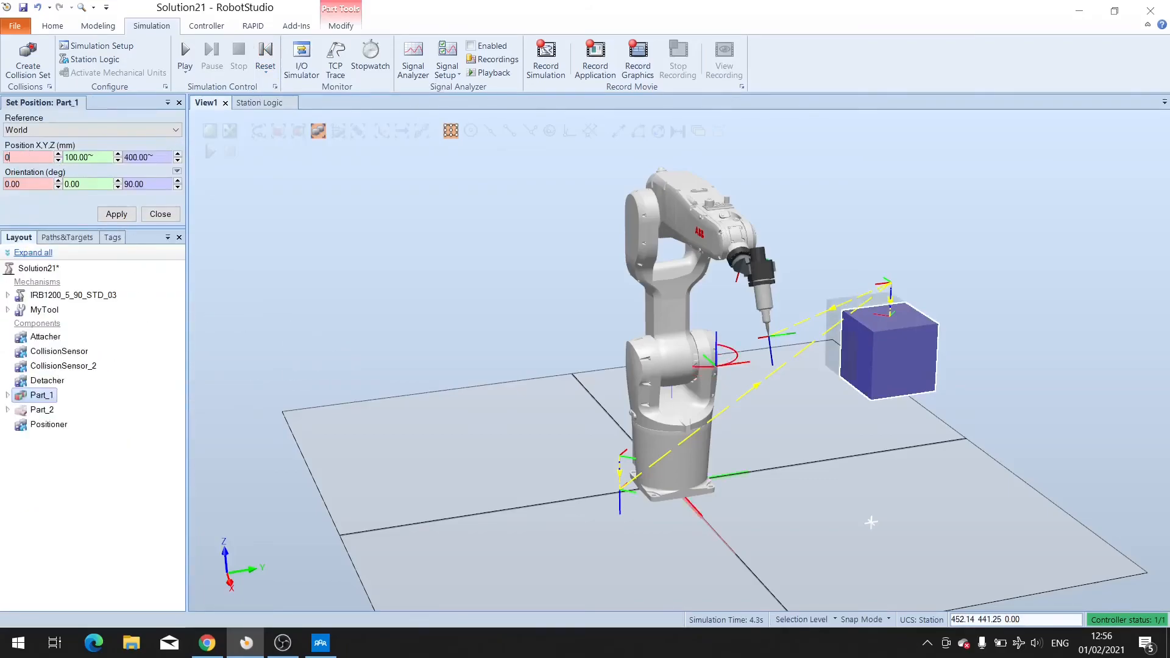
pyautogui.click(98, 157)
pyautogui.write('0')
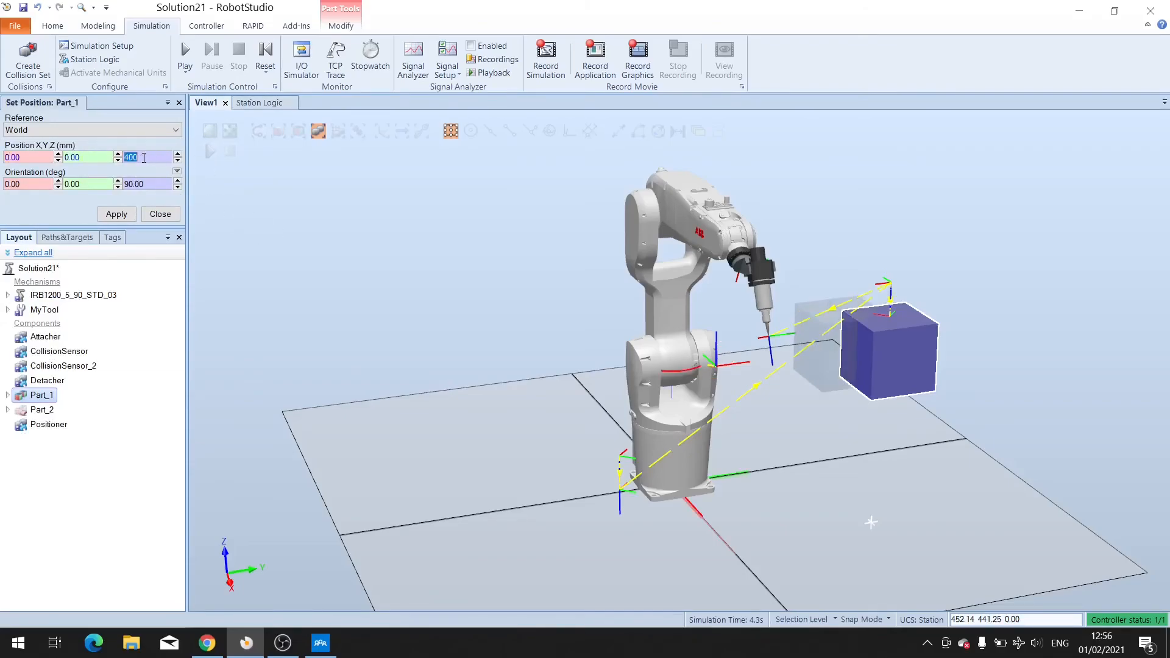
pyautogui.write('0')
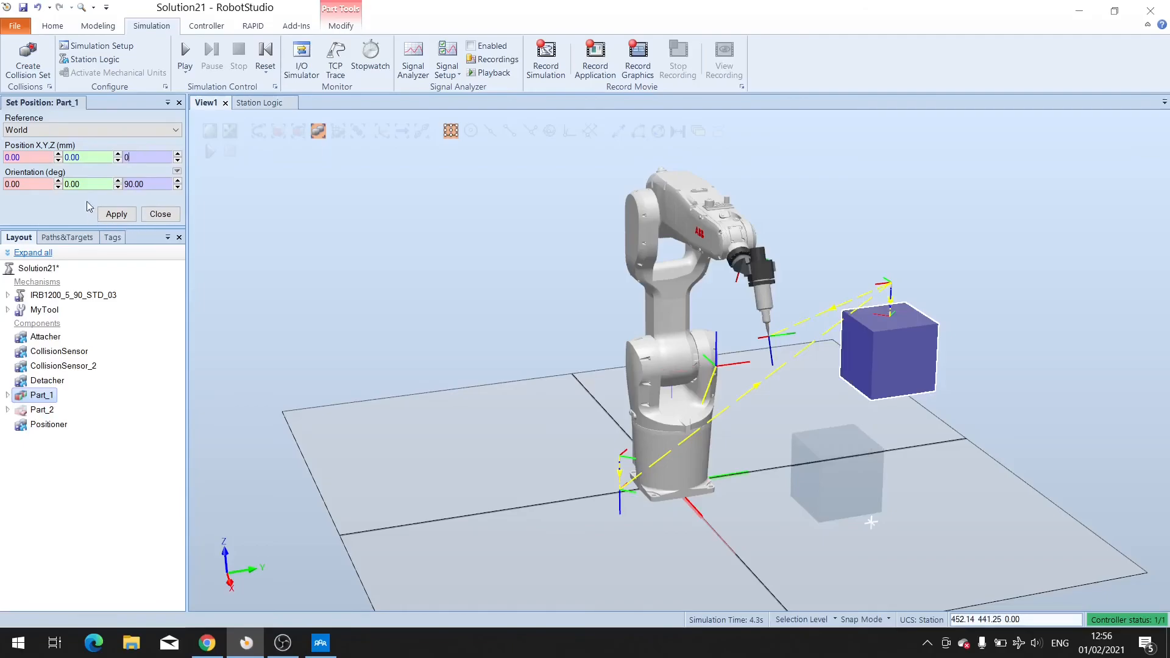
pyautogui.write('0')
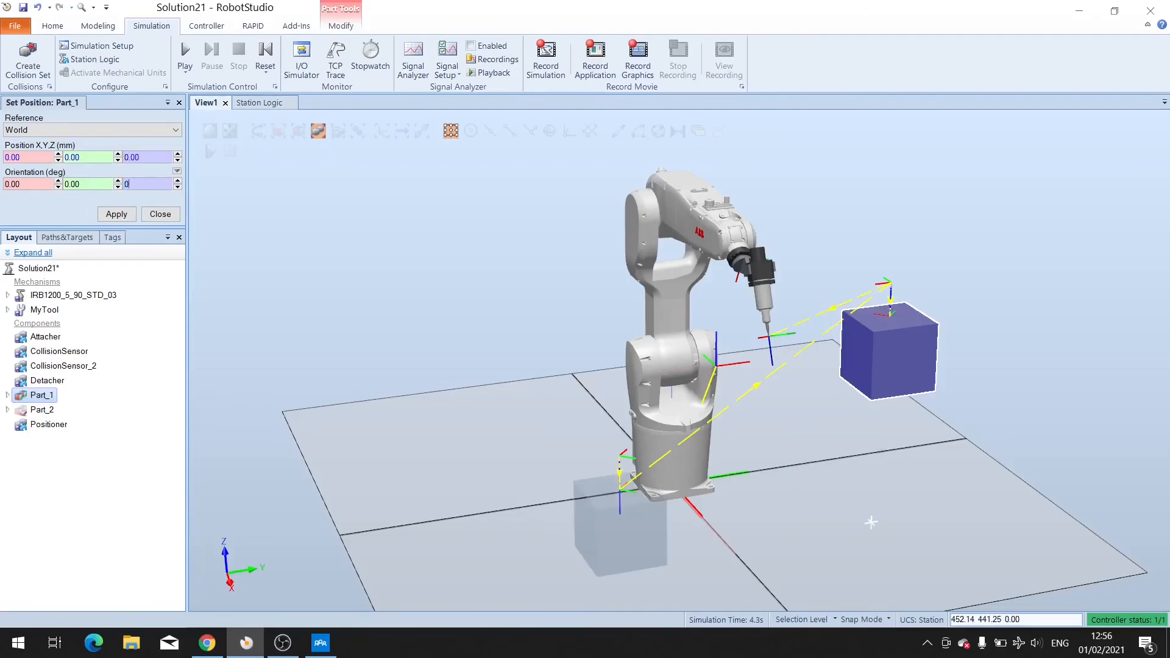
pyautogui.click(117, 213)
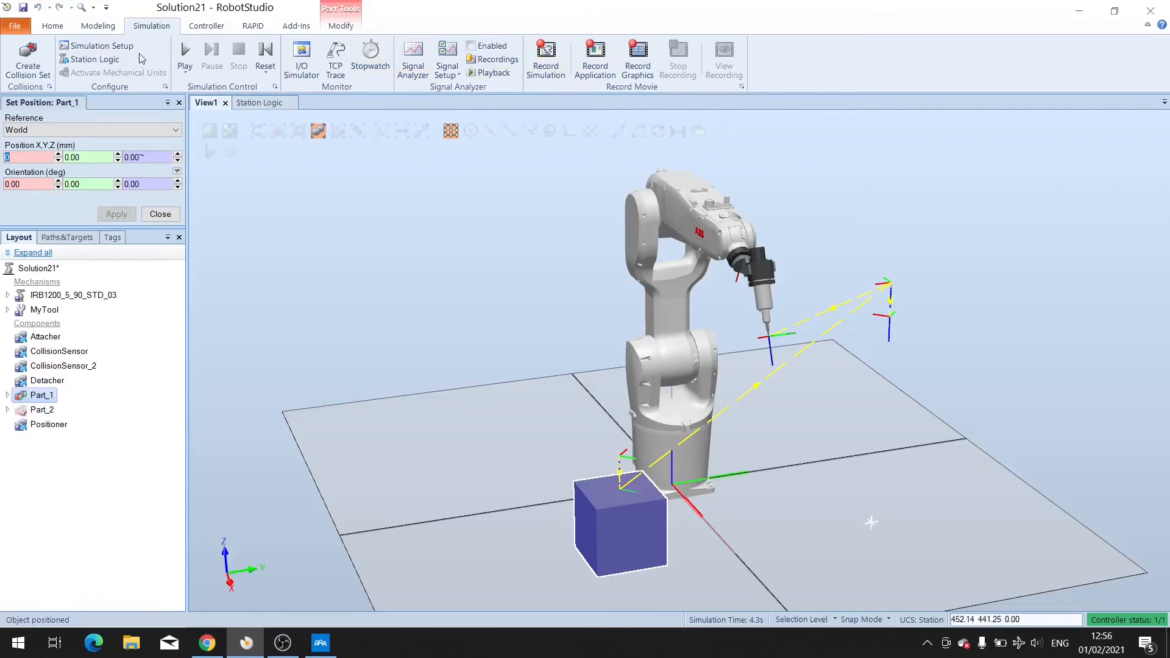
# Hide all paths and all targets/frames in the 3D view.
pyautogui.click(53, 25)
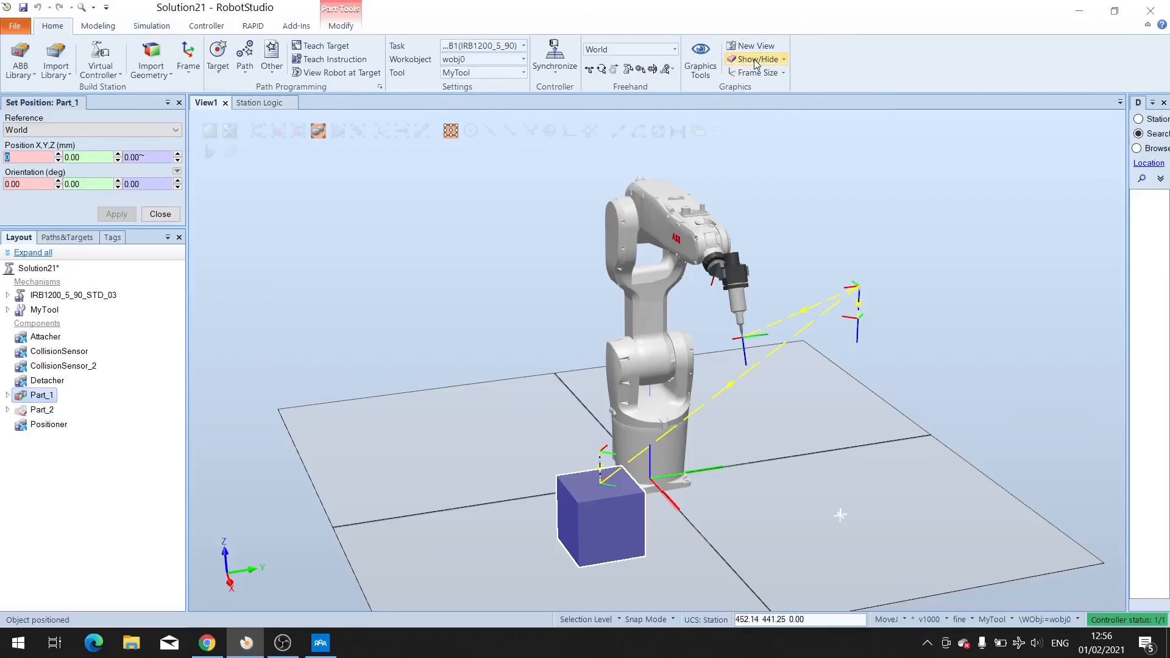
pyautogui.click(756, 61)
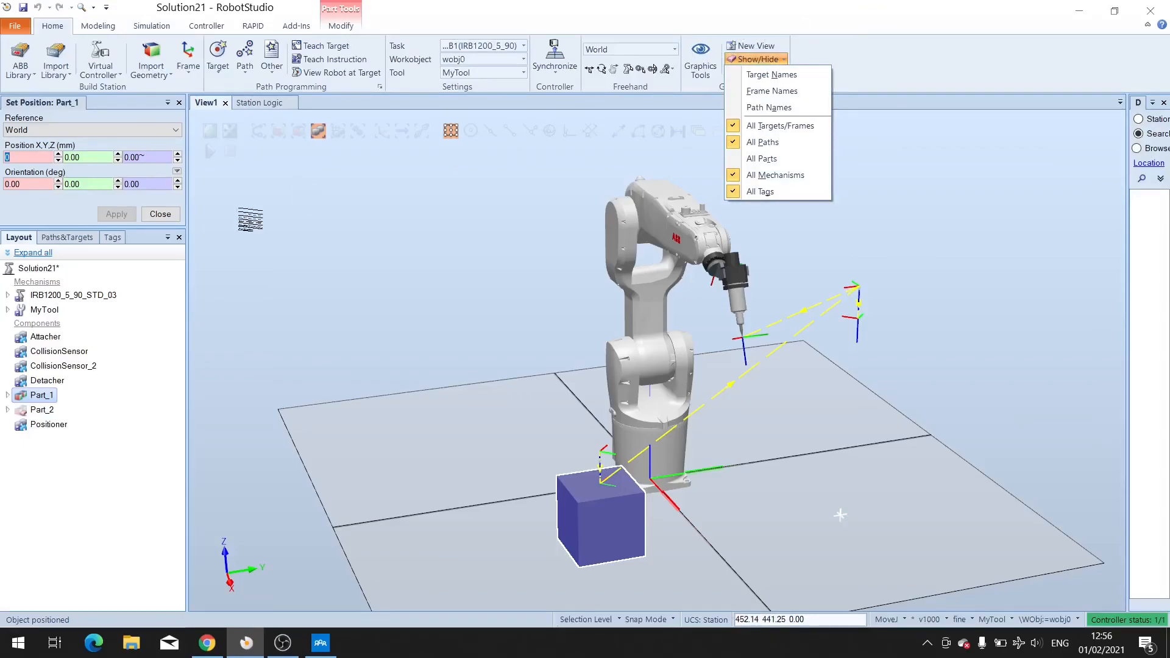
pyautogui.click(769, 147)
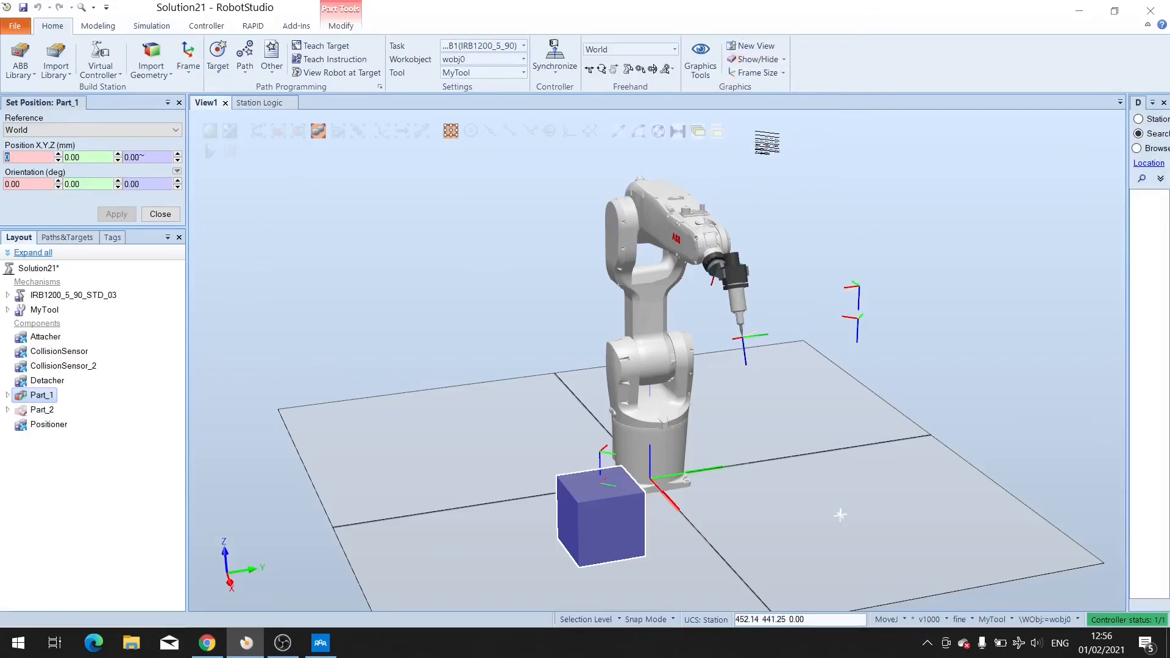
pyautogui.click(766, 61)
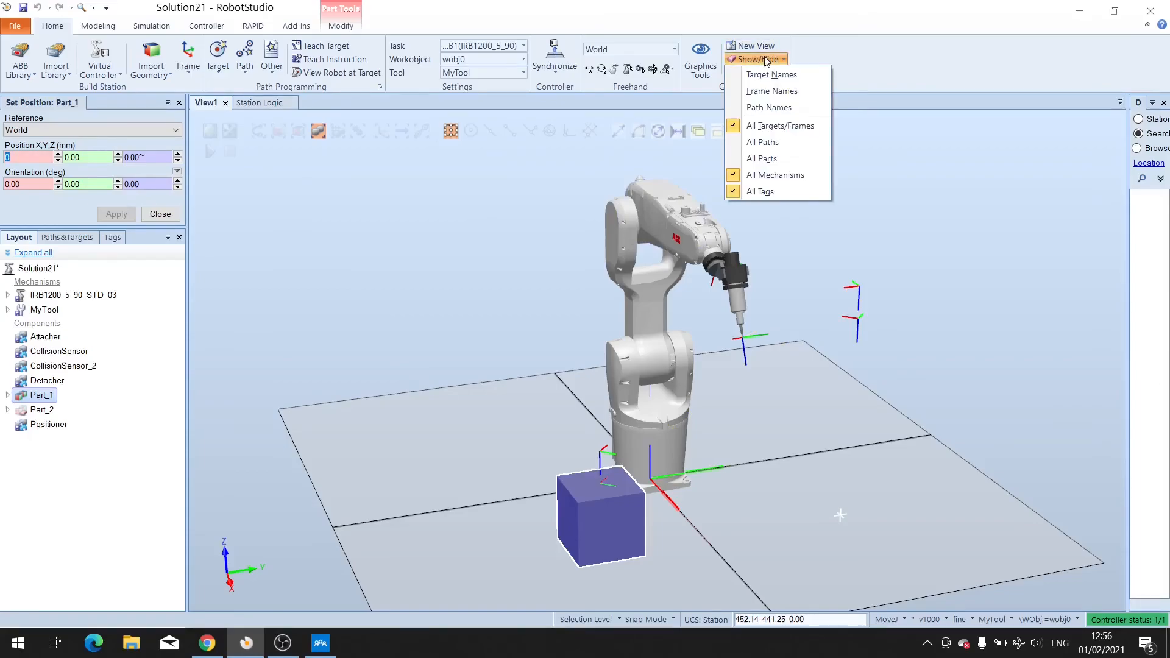
pyautogui.click(771, 126)
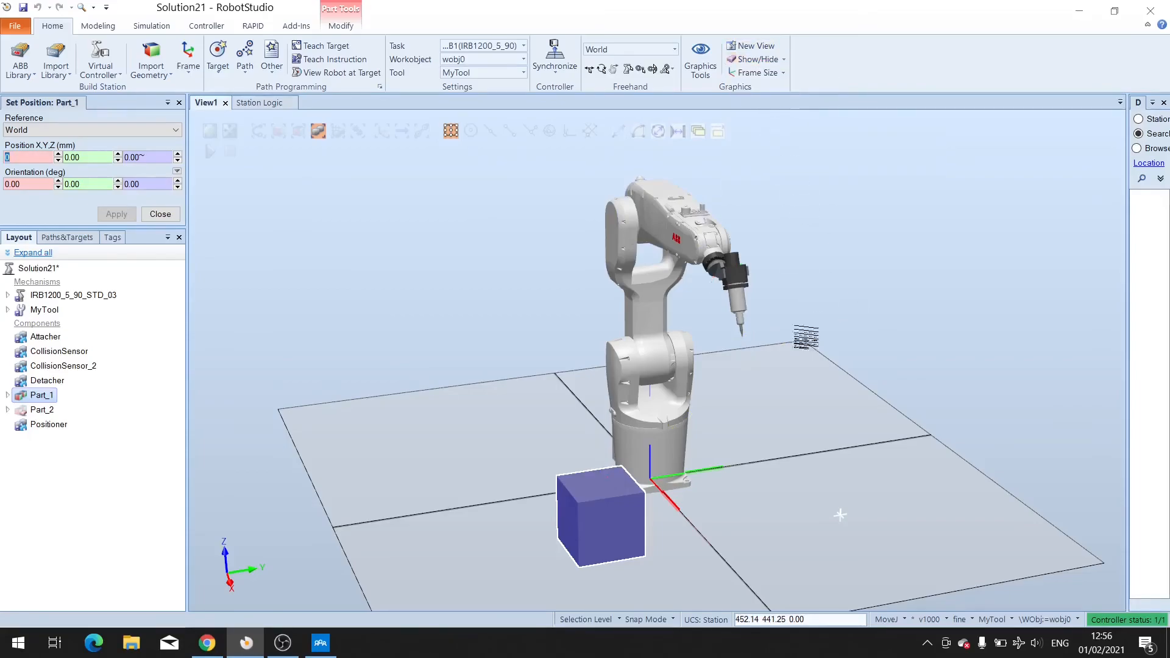
# Play the simulation.
pyautogui.keyDown('ctrl'); pyautogui.moveTo(697, 415); pyautogui.dragTo(627, 390); pyautogui.keyUp('ctrl')
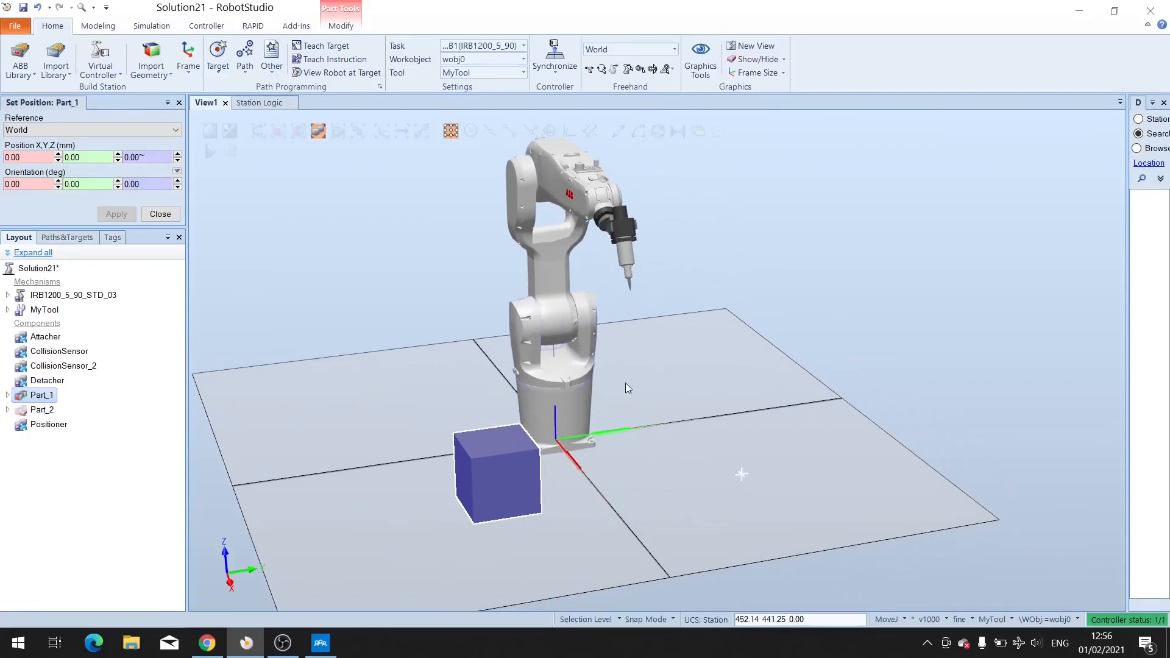
pyautogui.click(99, 26)
pyautogui.click(156, 26)
pyautogui.click(191, 58)
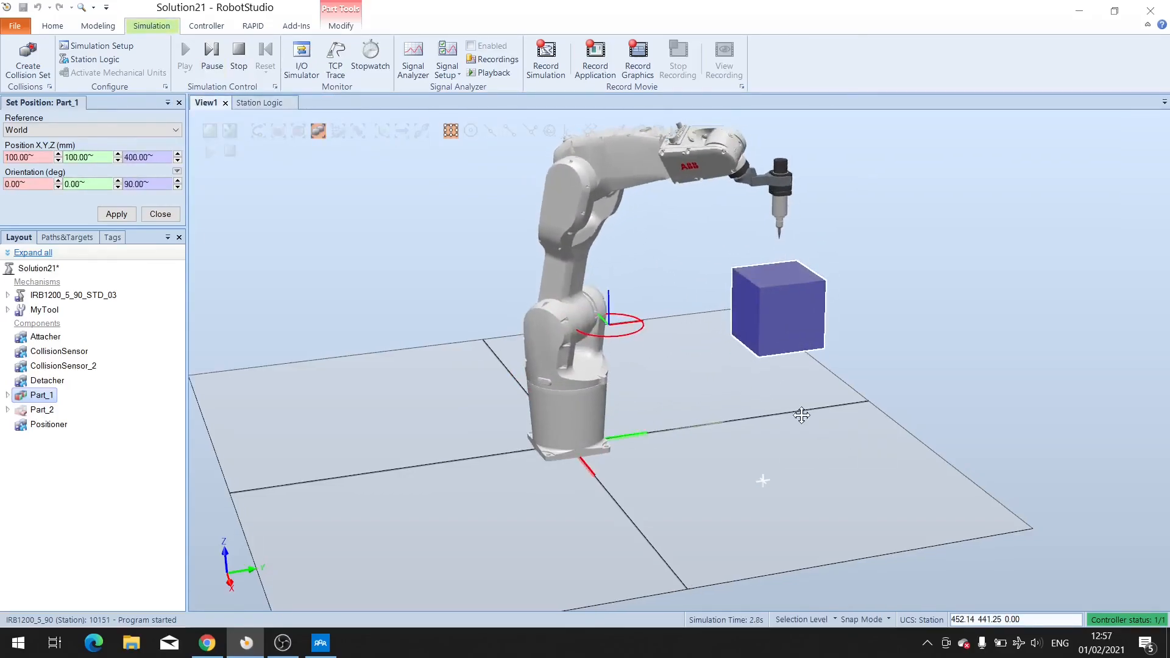
# Reset the simulation and play it again.
pyautogui.keyDown('ctrl'); pyautogui.moveTo(810, 418); pyautogui.dragTo(767, 397); pyautogui.keyUp('ctrl')
pyautogui.scroll(2, 576, 429)
pyautogui.scroll(-2, 577, 429)
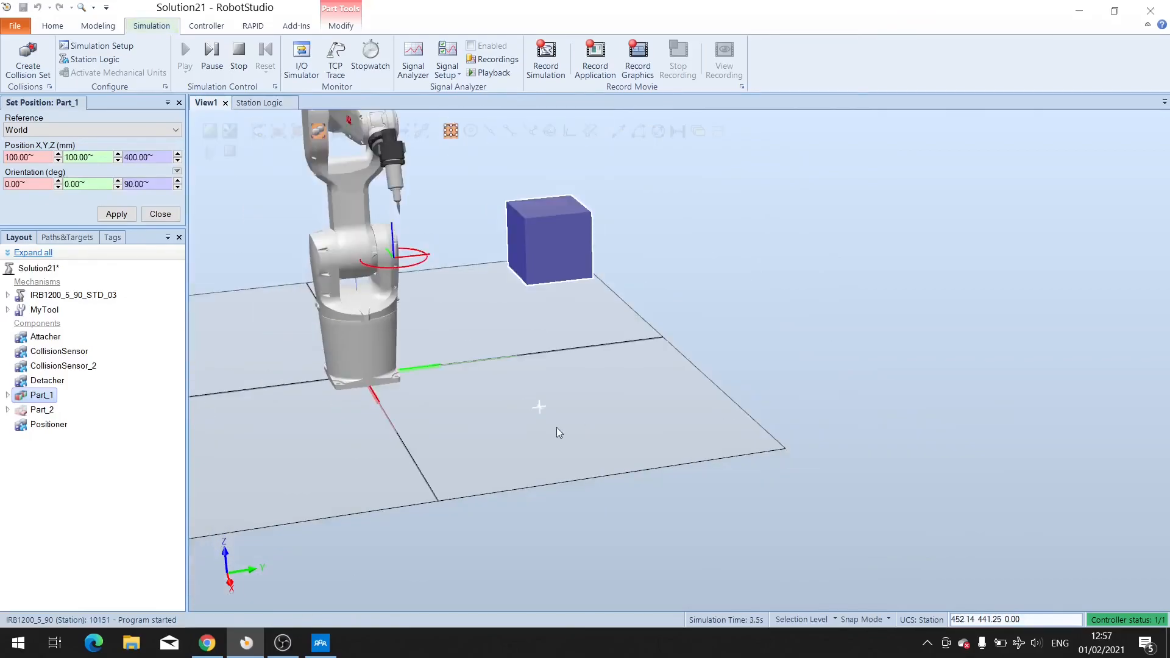
pyautogui.scroll(-1, 541, 417)
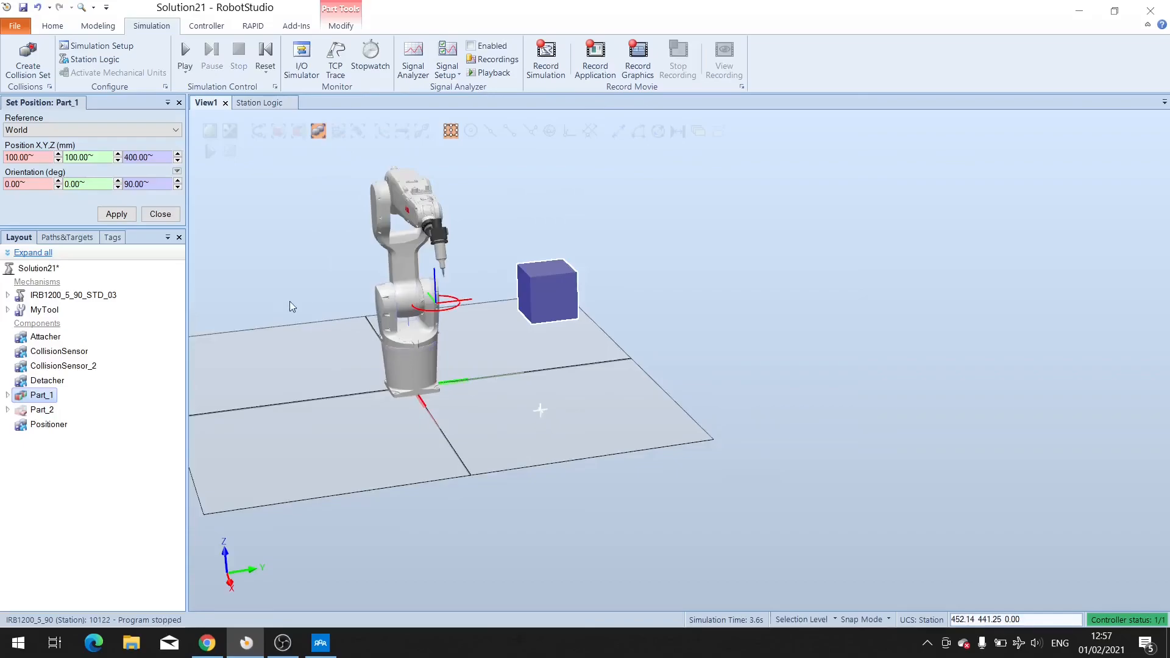
pyautogui.click(265, 56)
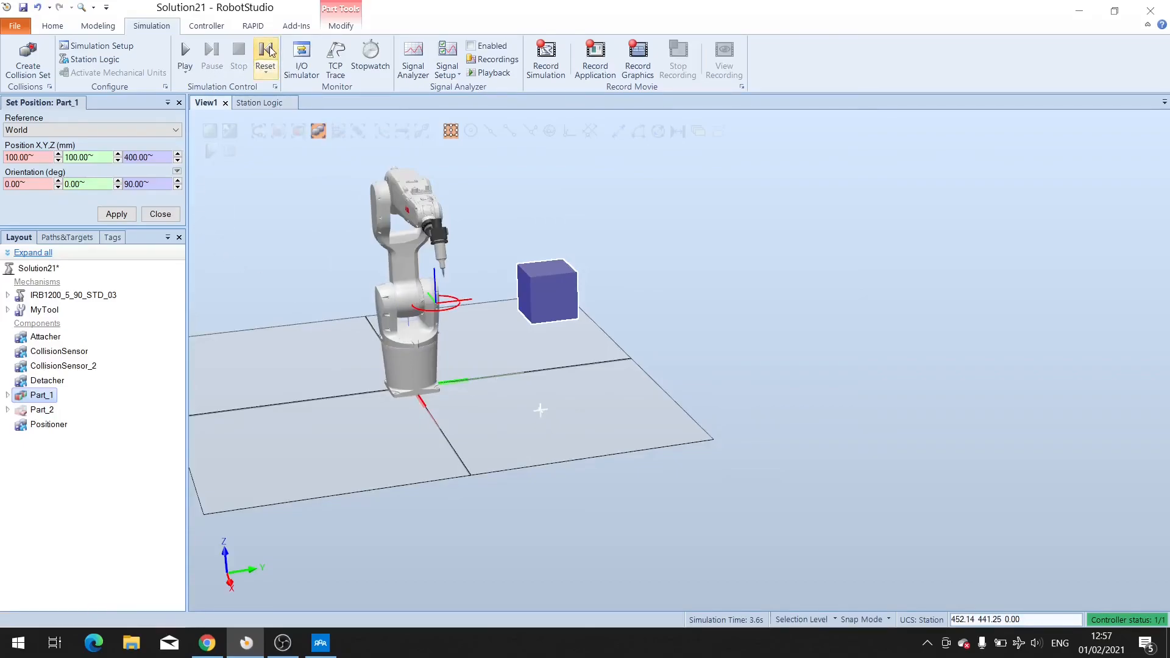
pyautogui.click(189, 58)
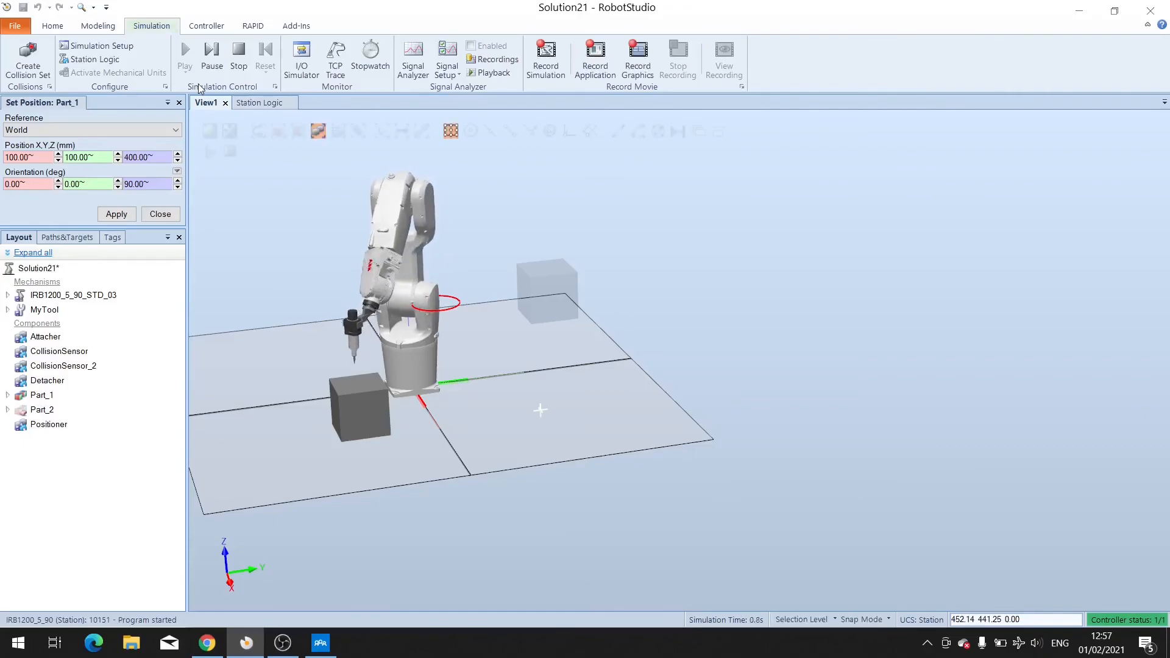